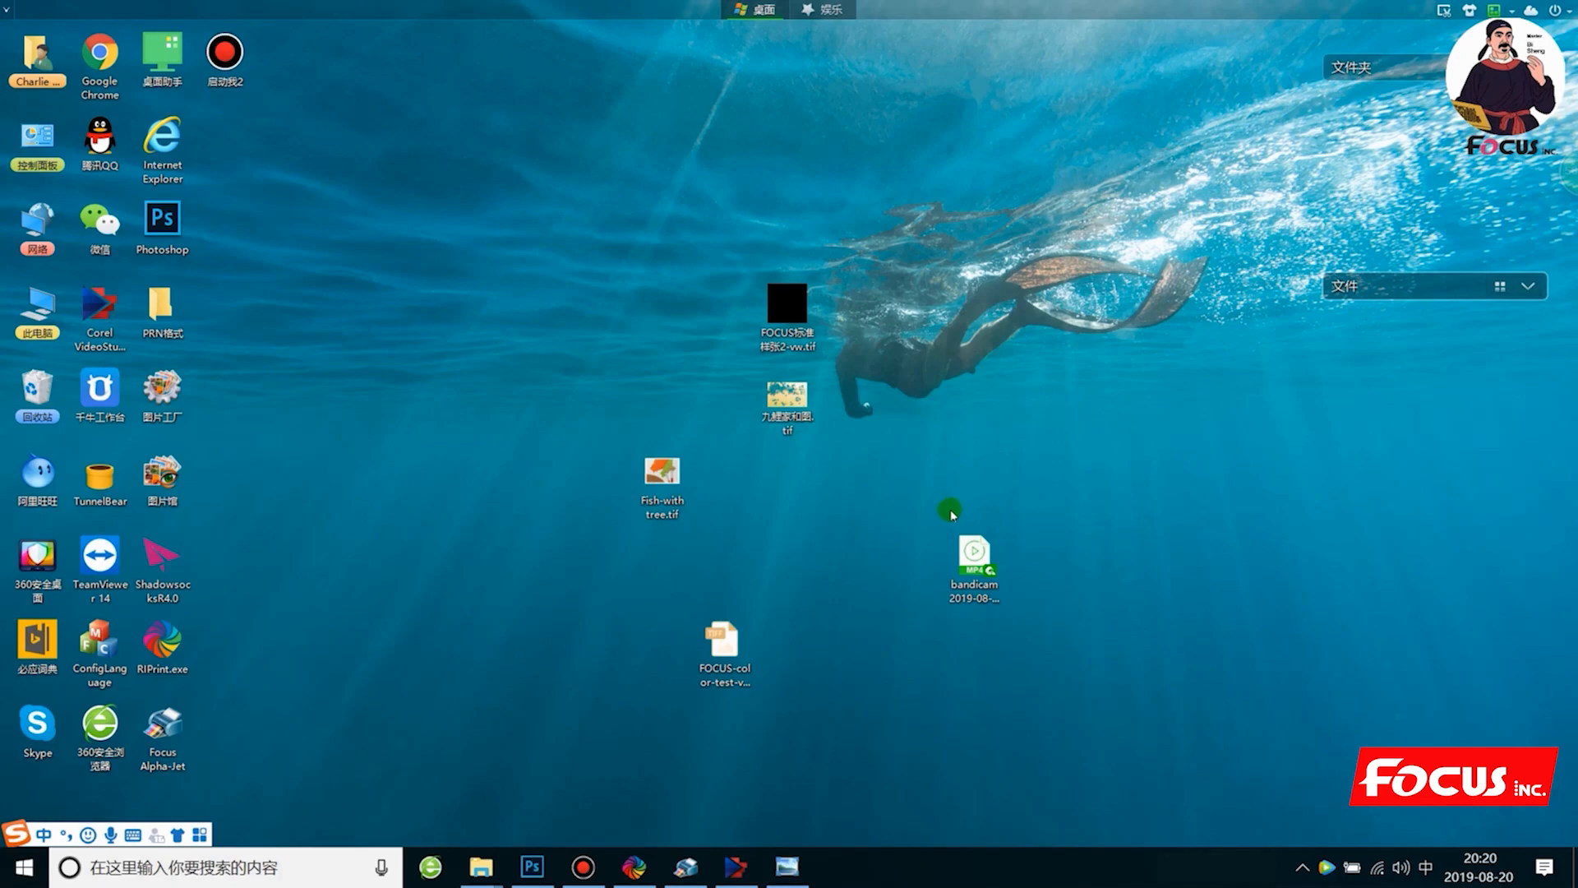
Look over the Fish-with tree picture in Windows Photo Viewer, then close the viewer.
left_click(796, 865)
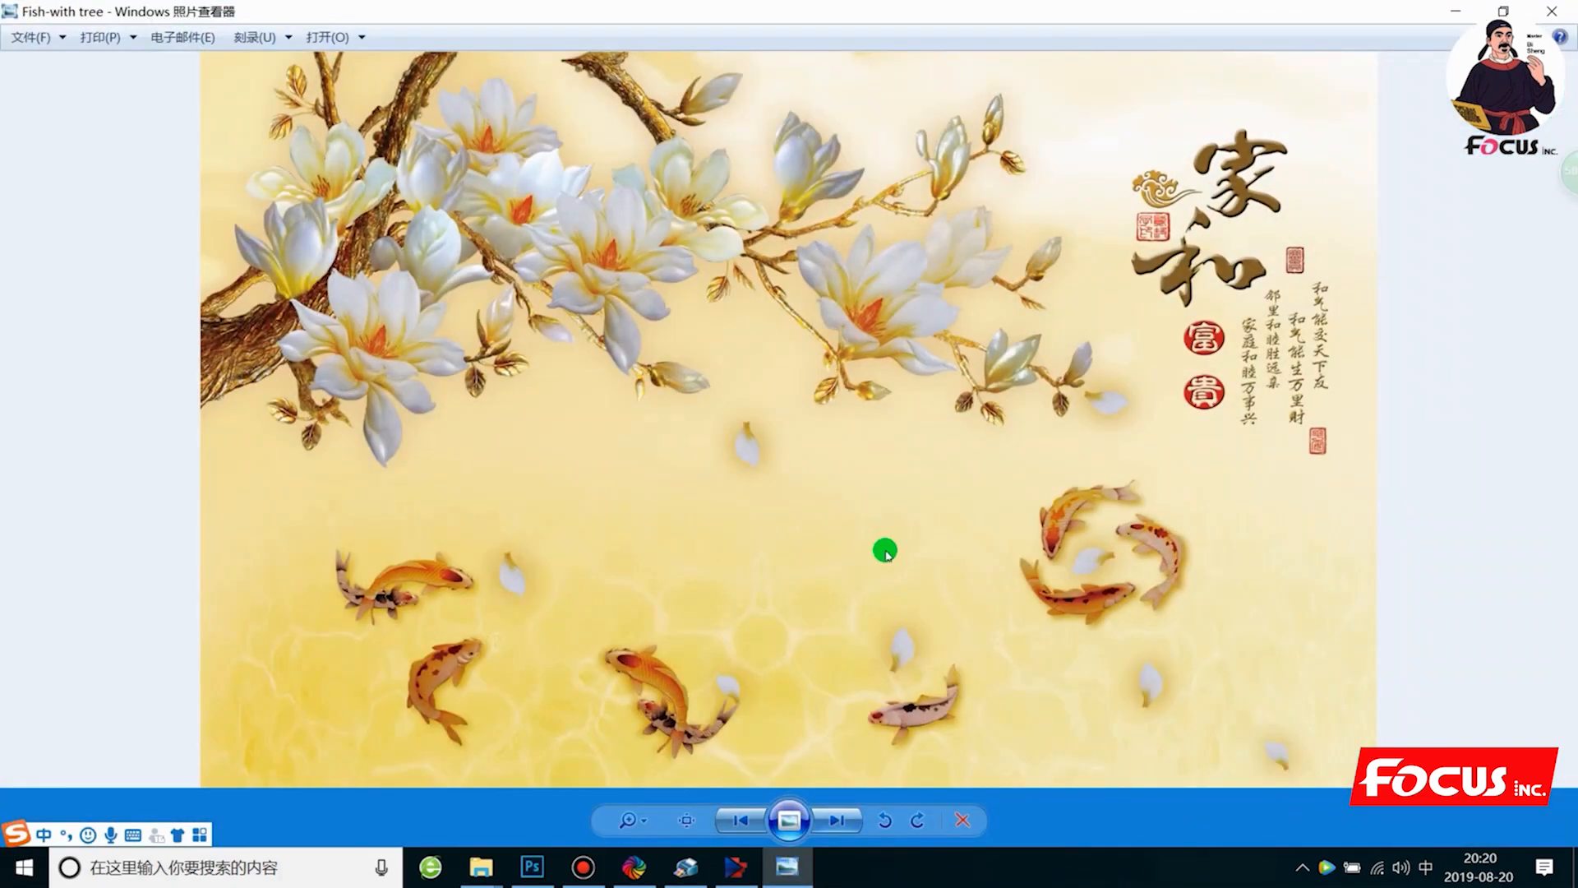
scroll(828, 447, "up", 1)
scroll(836, 444, "down", 1)
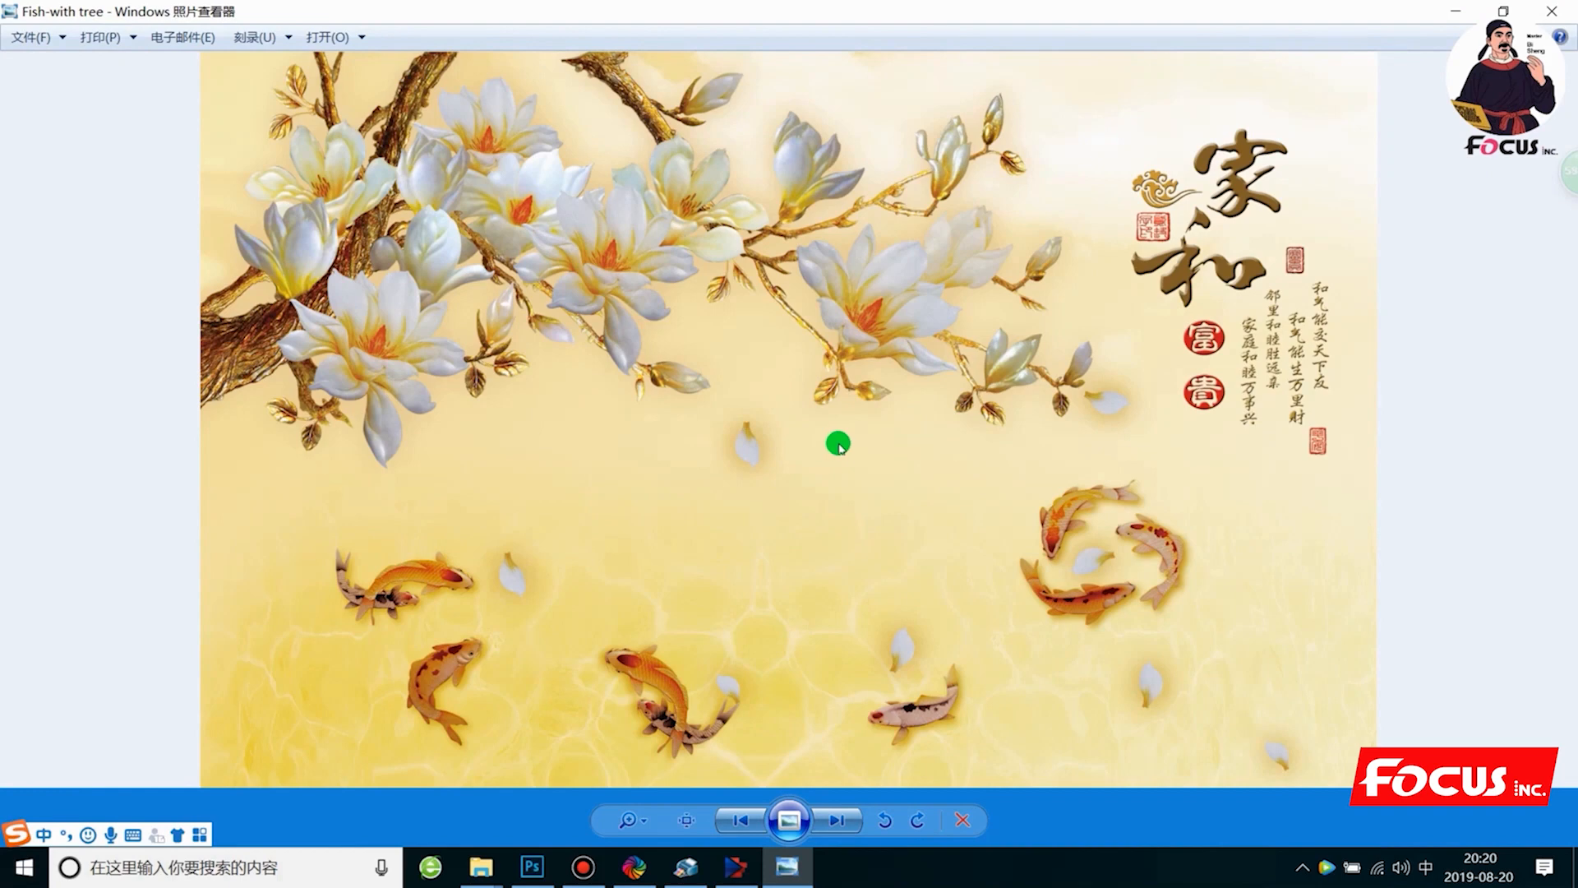
scroll(838, 444, "up", 1)
scroll(838, 444, "down", 1)
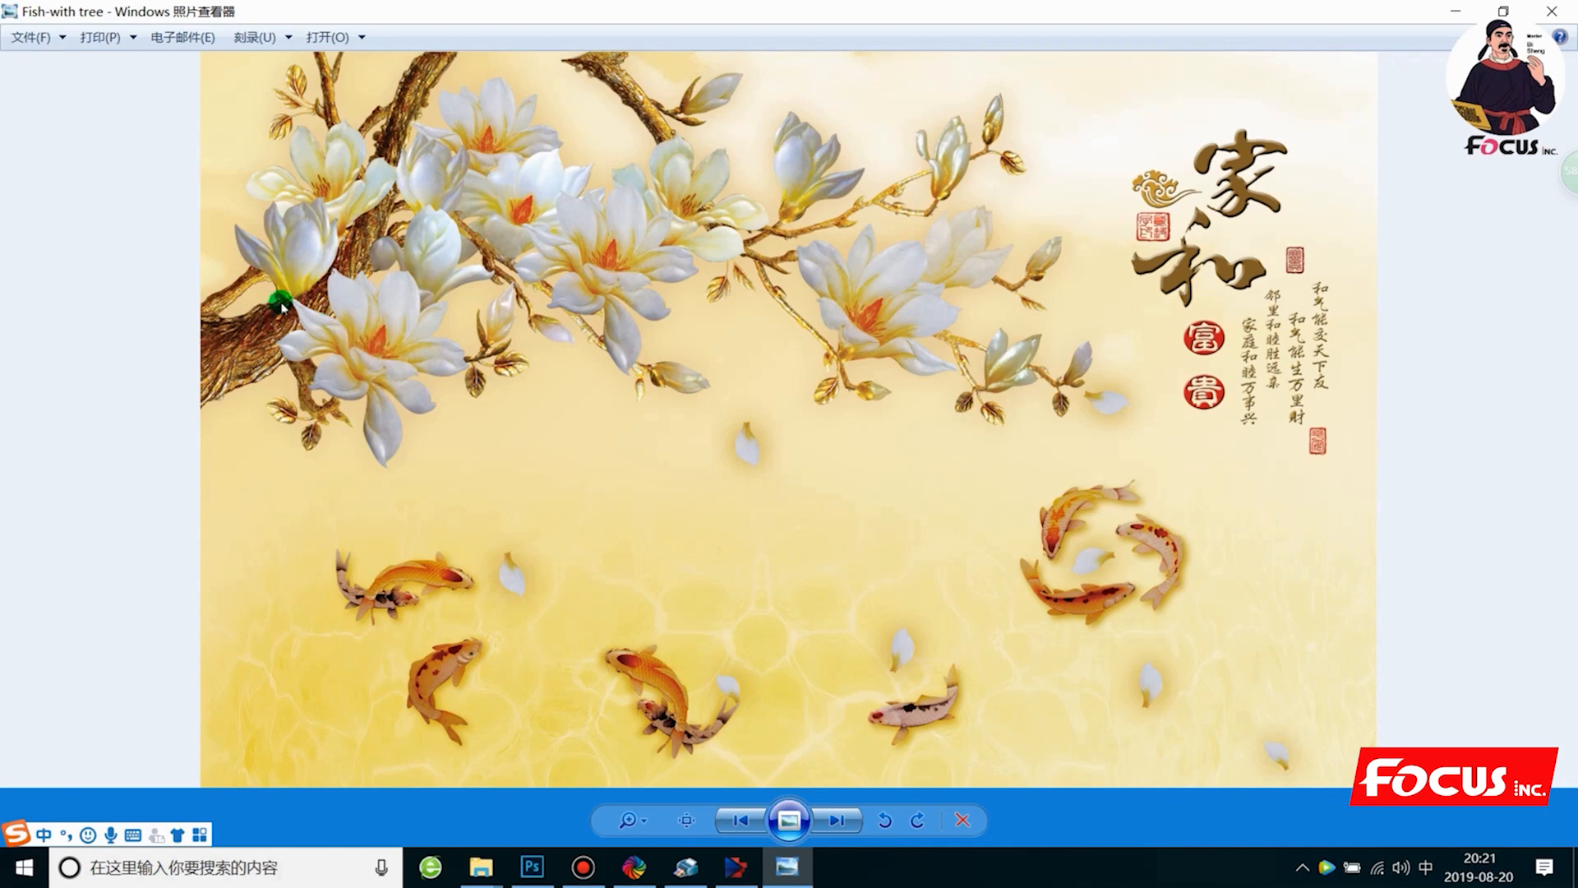
left_click(1551, 11)
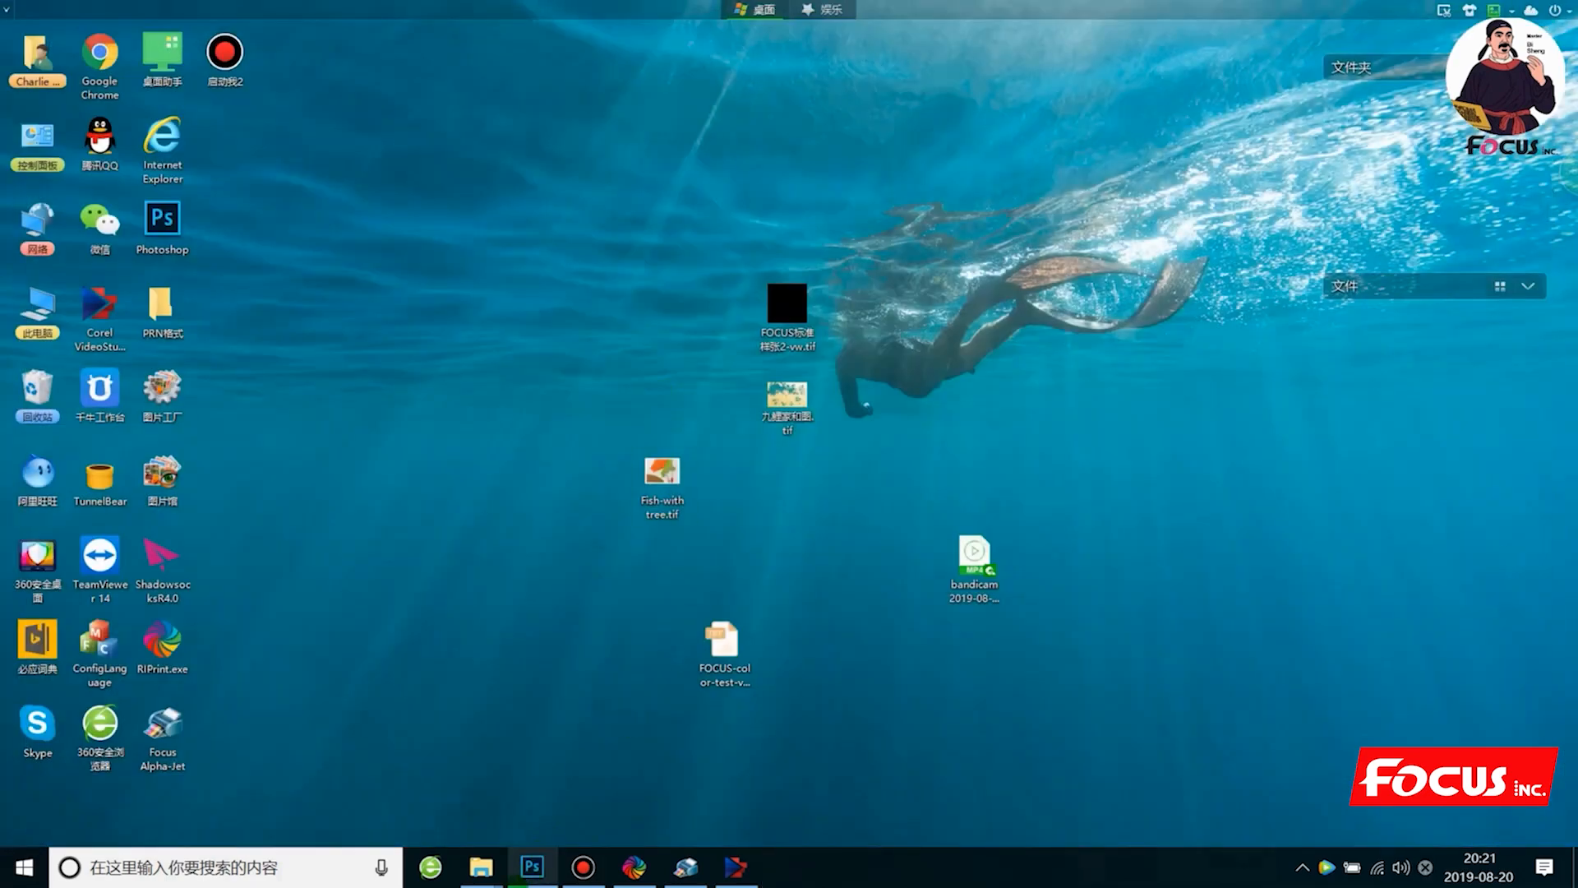
left_click(523, 879)
left_click_drag(1442, 23, 484, 141)
left_click_drag(722, 642, 328, 261)
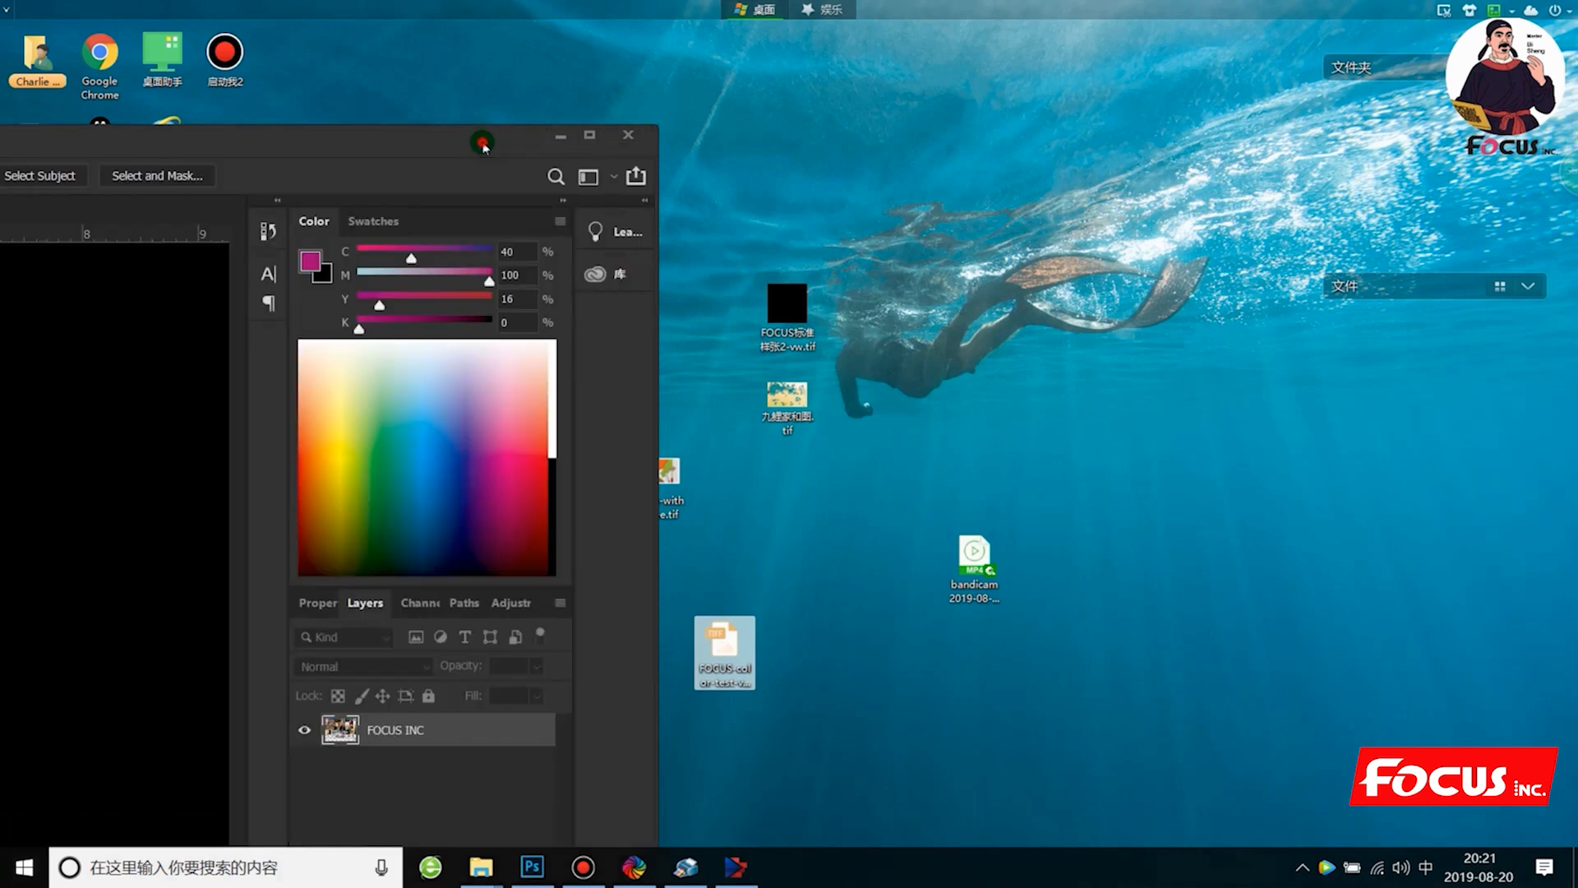
left_click_drag(486, 141, 1061, 76)
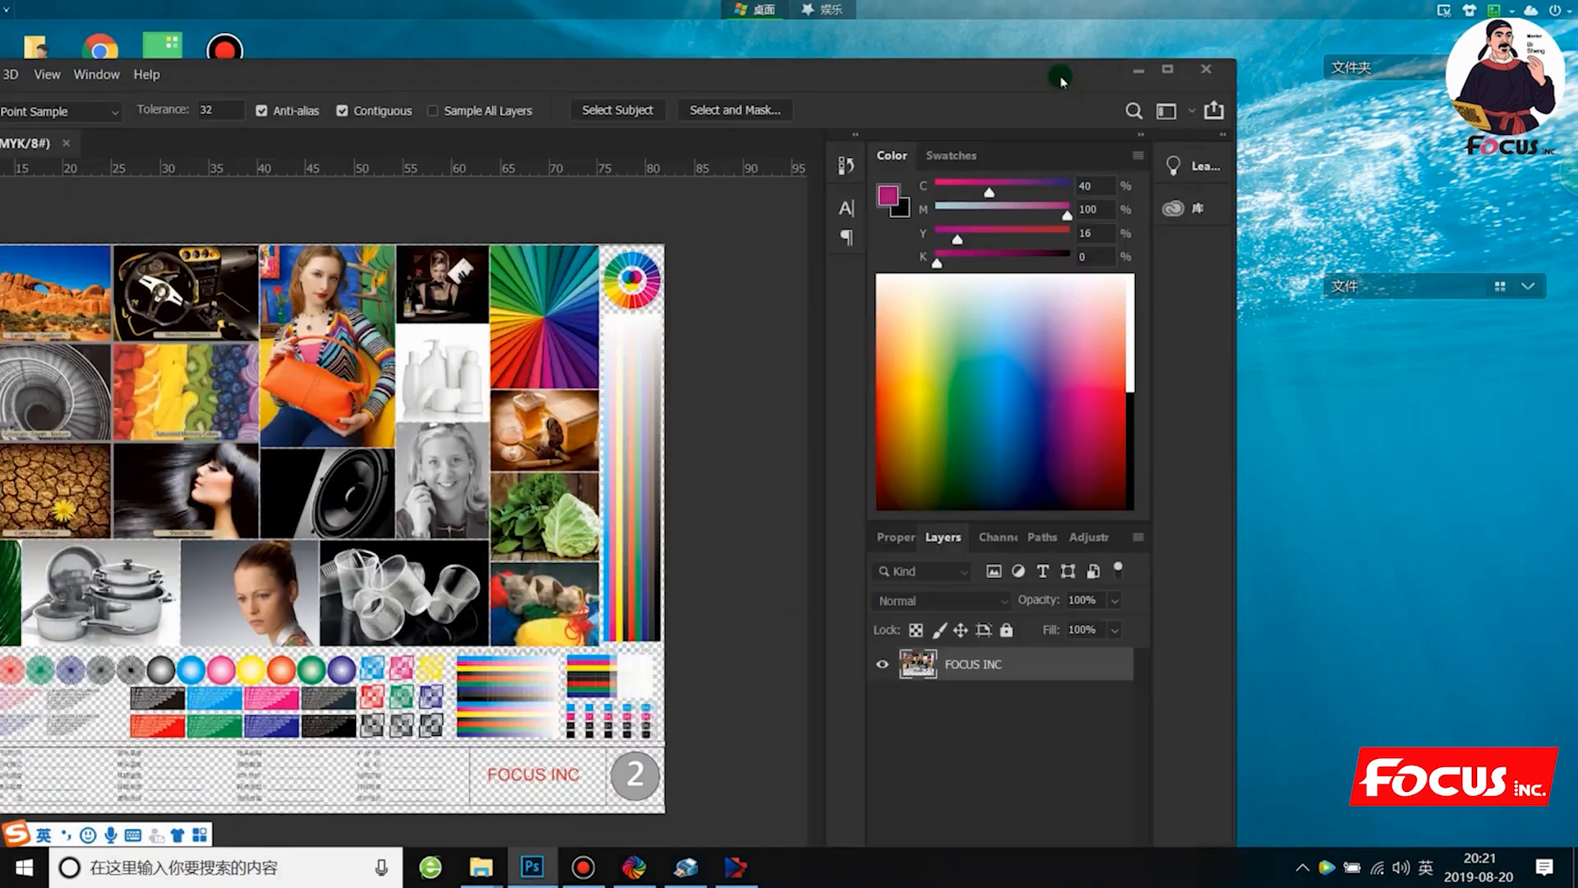
double_click(1061, 76)
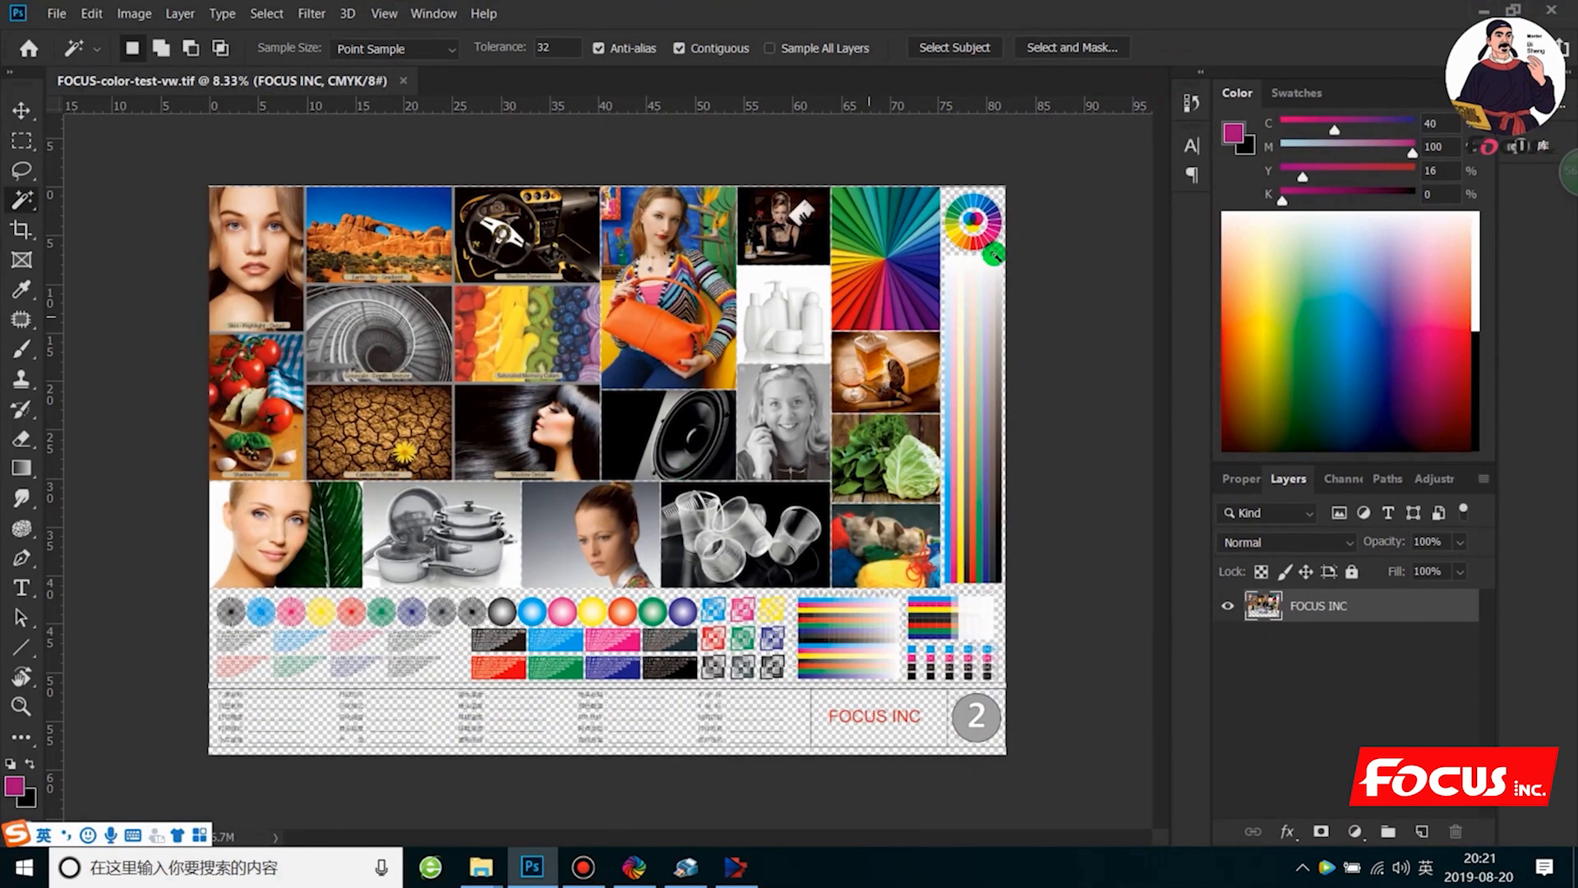
left_click(403, 80)
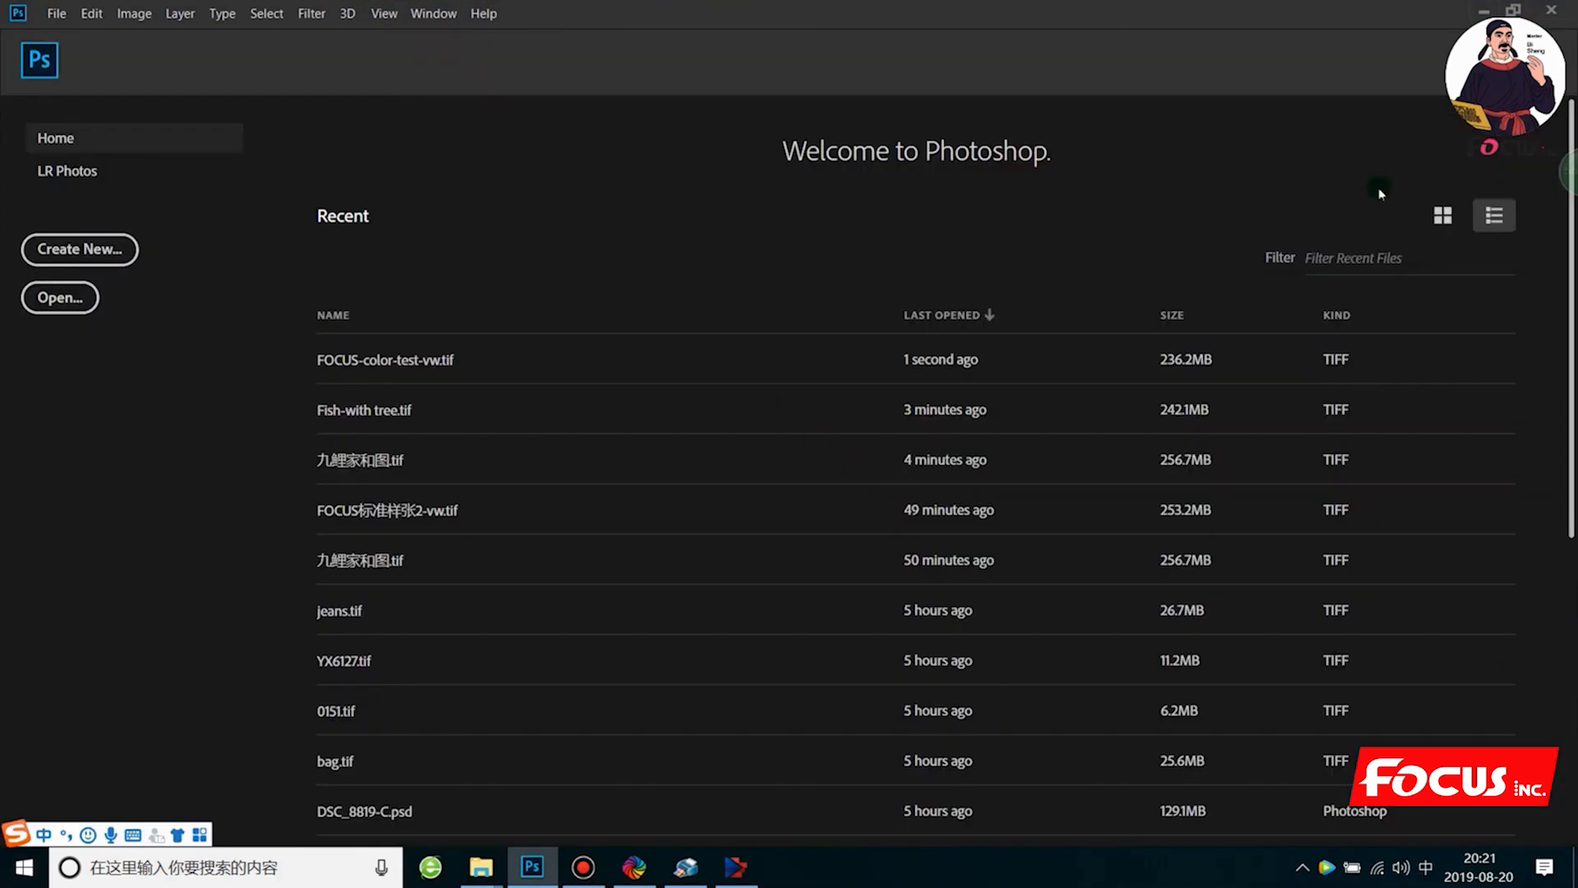
Open Fish-with tree.tif from the desktop in Photoshop and maximize the Photoshop window.
left_click(1520, 11)
left_click_drag(1064, 74, 919, 559)
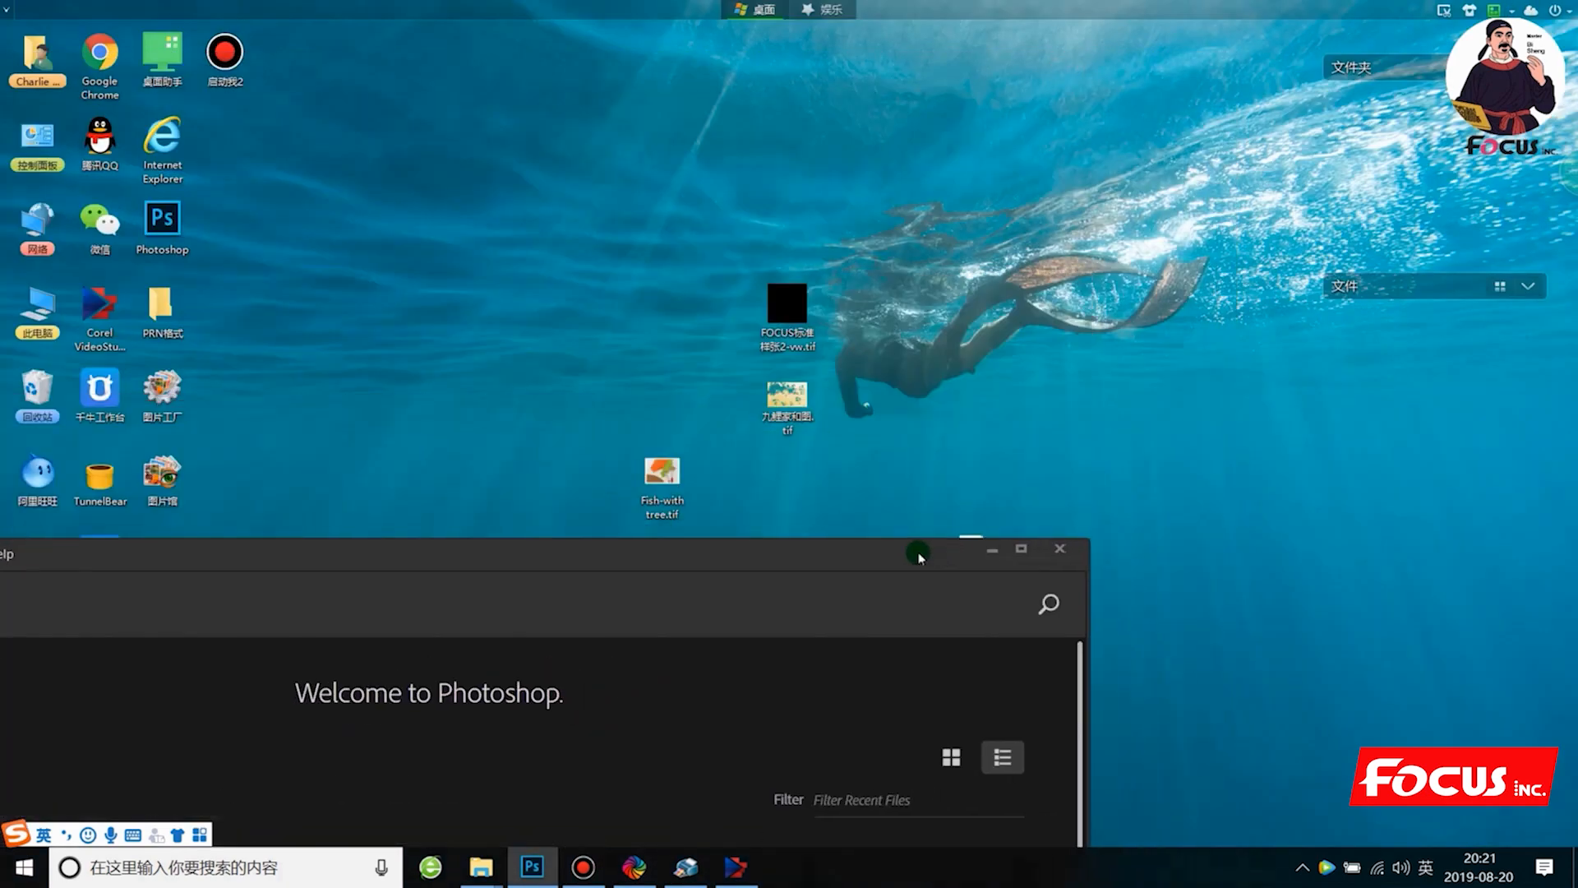
left_click_drag(685, 473, 636, 725)
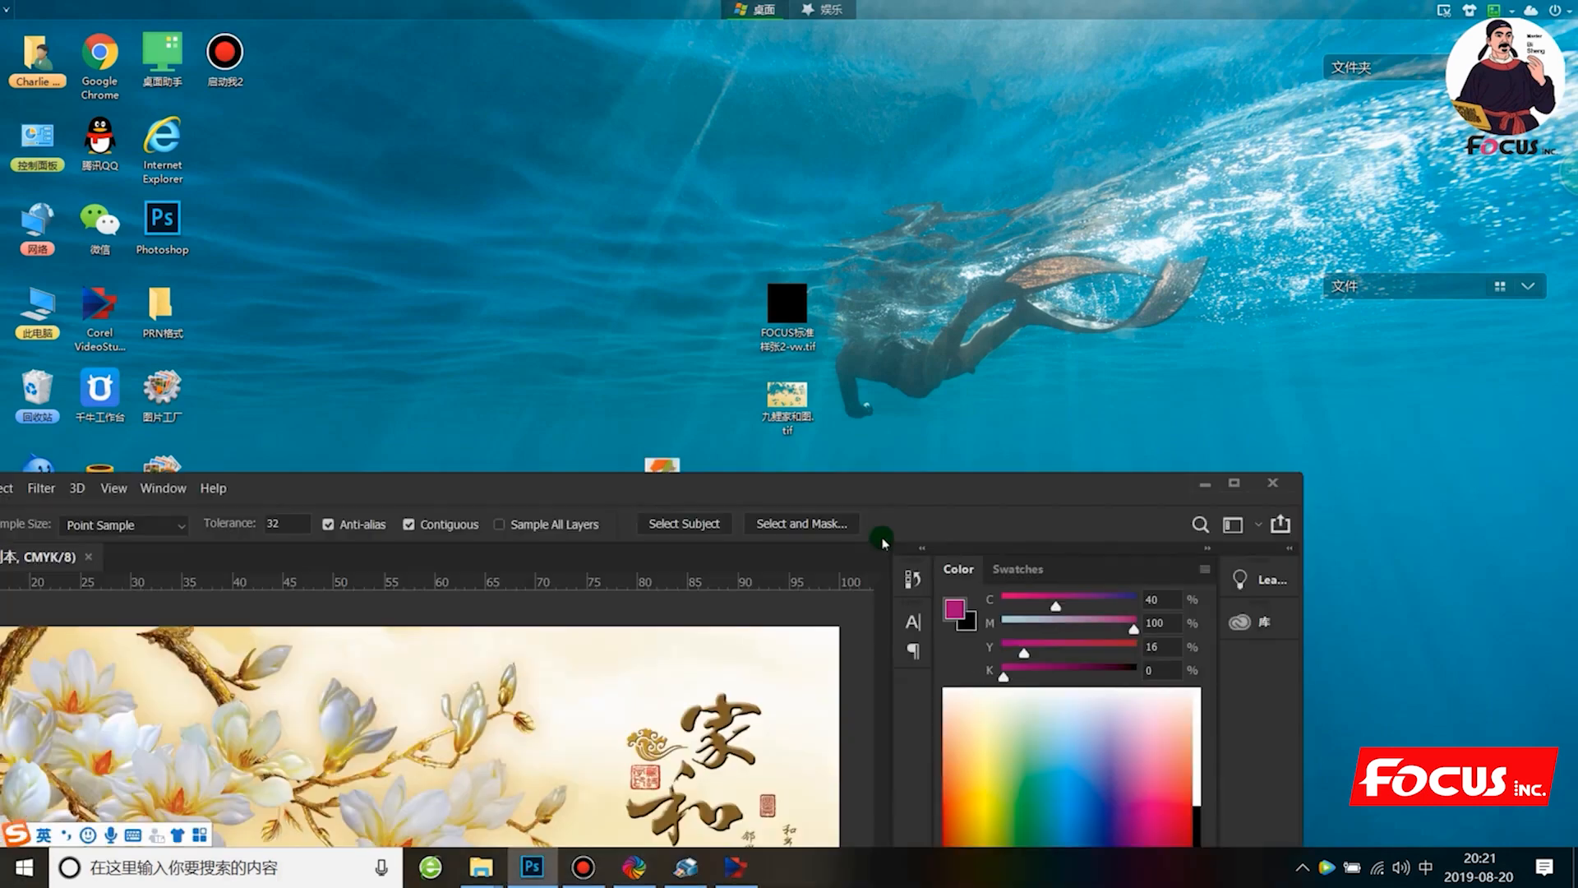
double_click(908, 482)
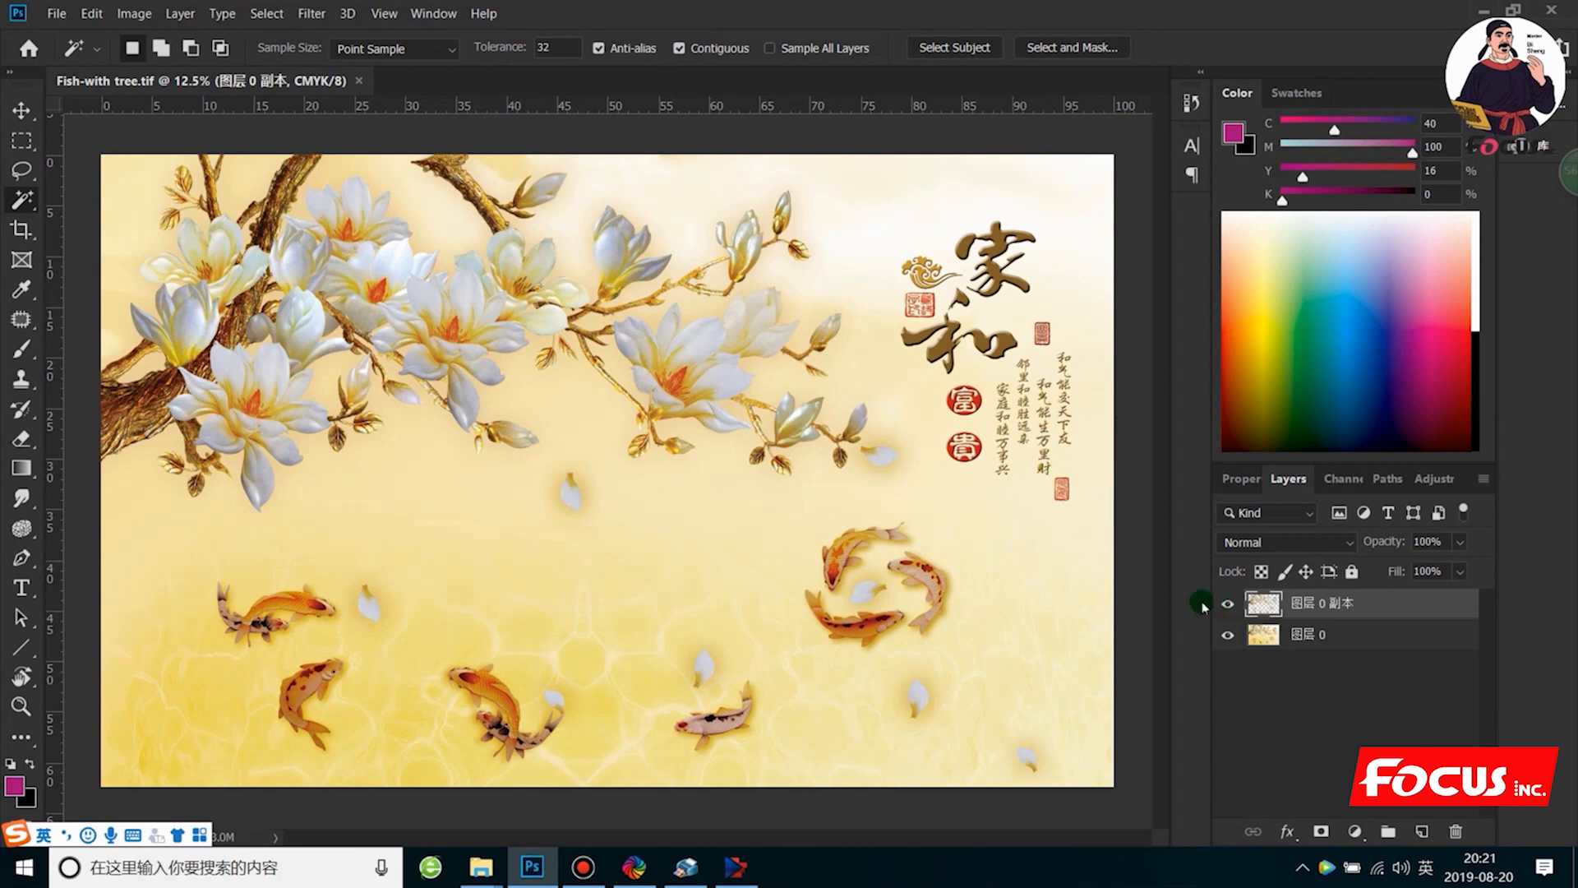
Check which colour mode the fish and magnolia image uses, without changing it.
left_click(134, 14)
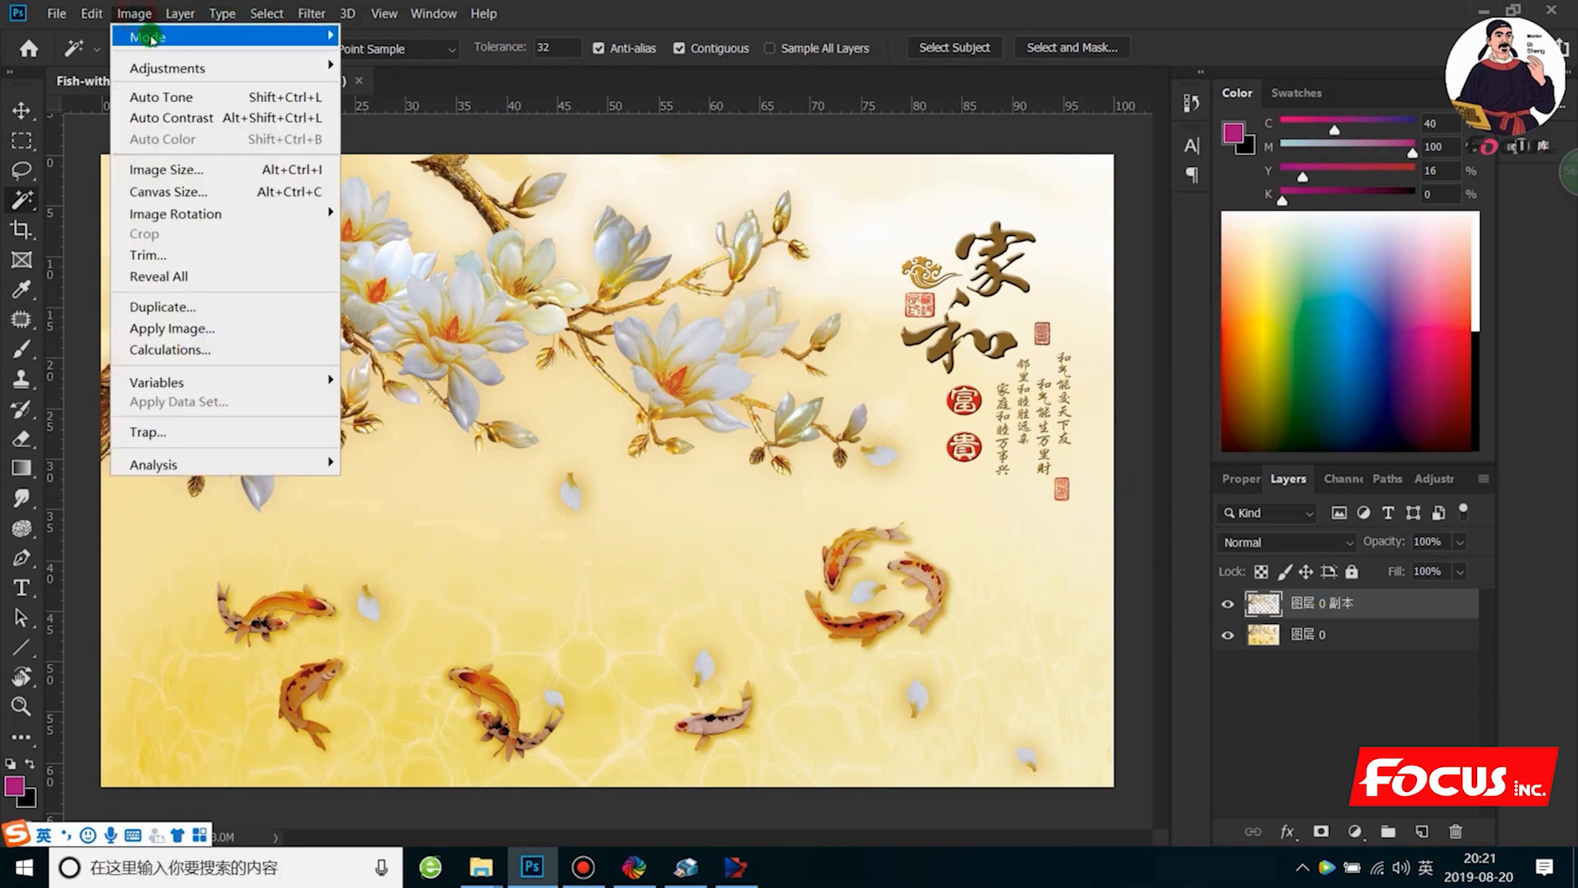
mouse_move(162, 38)
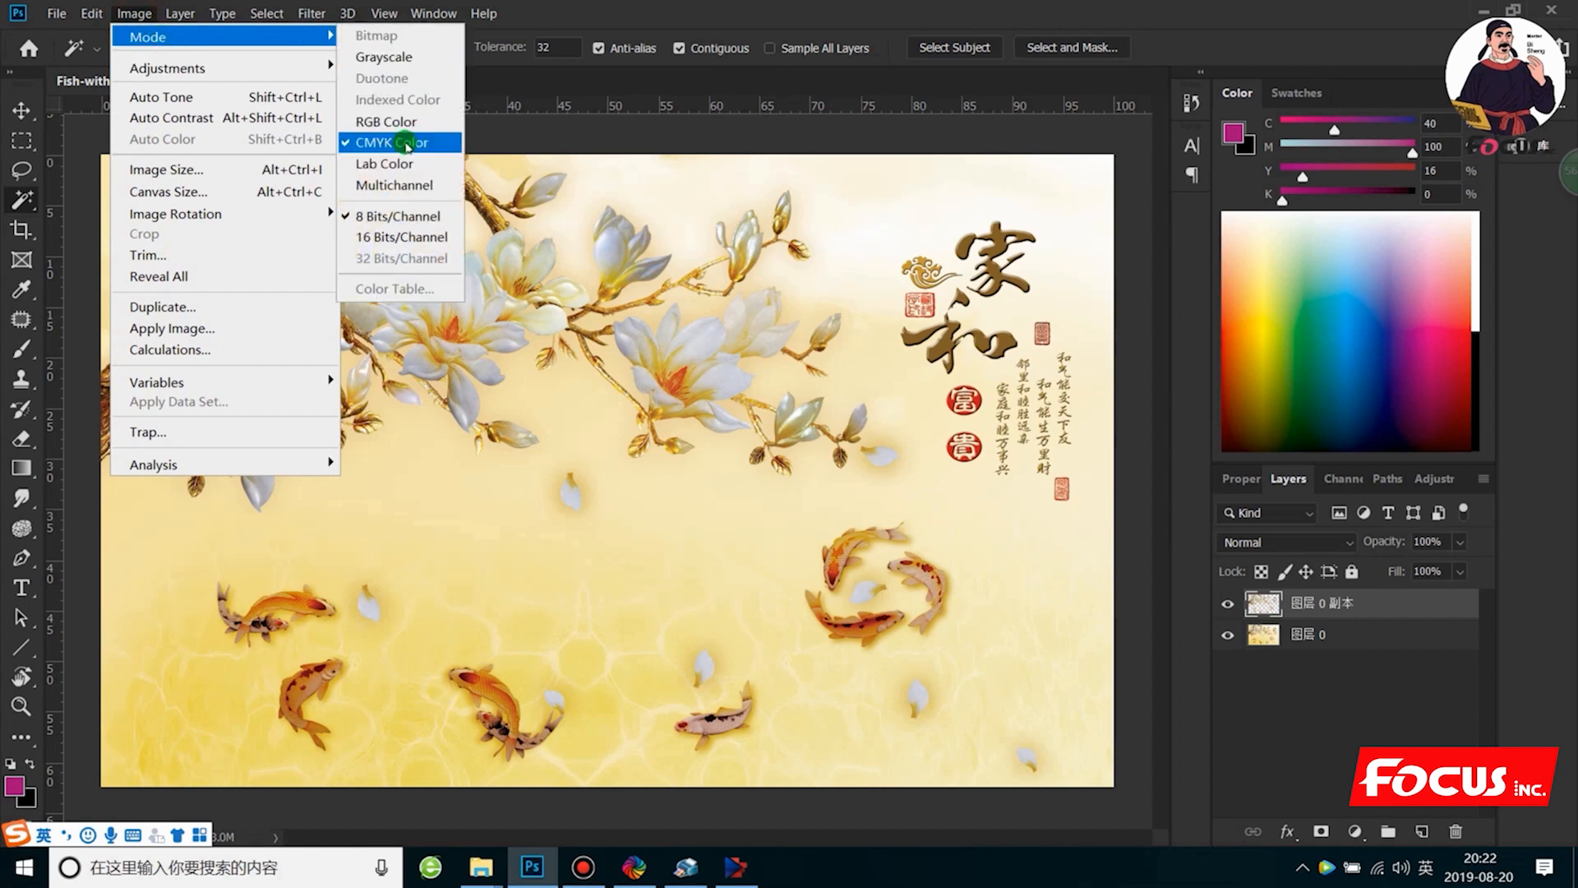
left_click(871, 188)
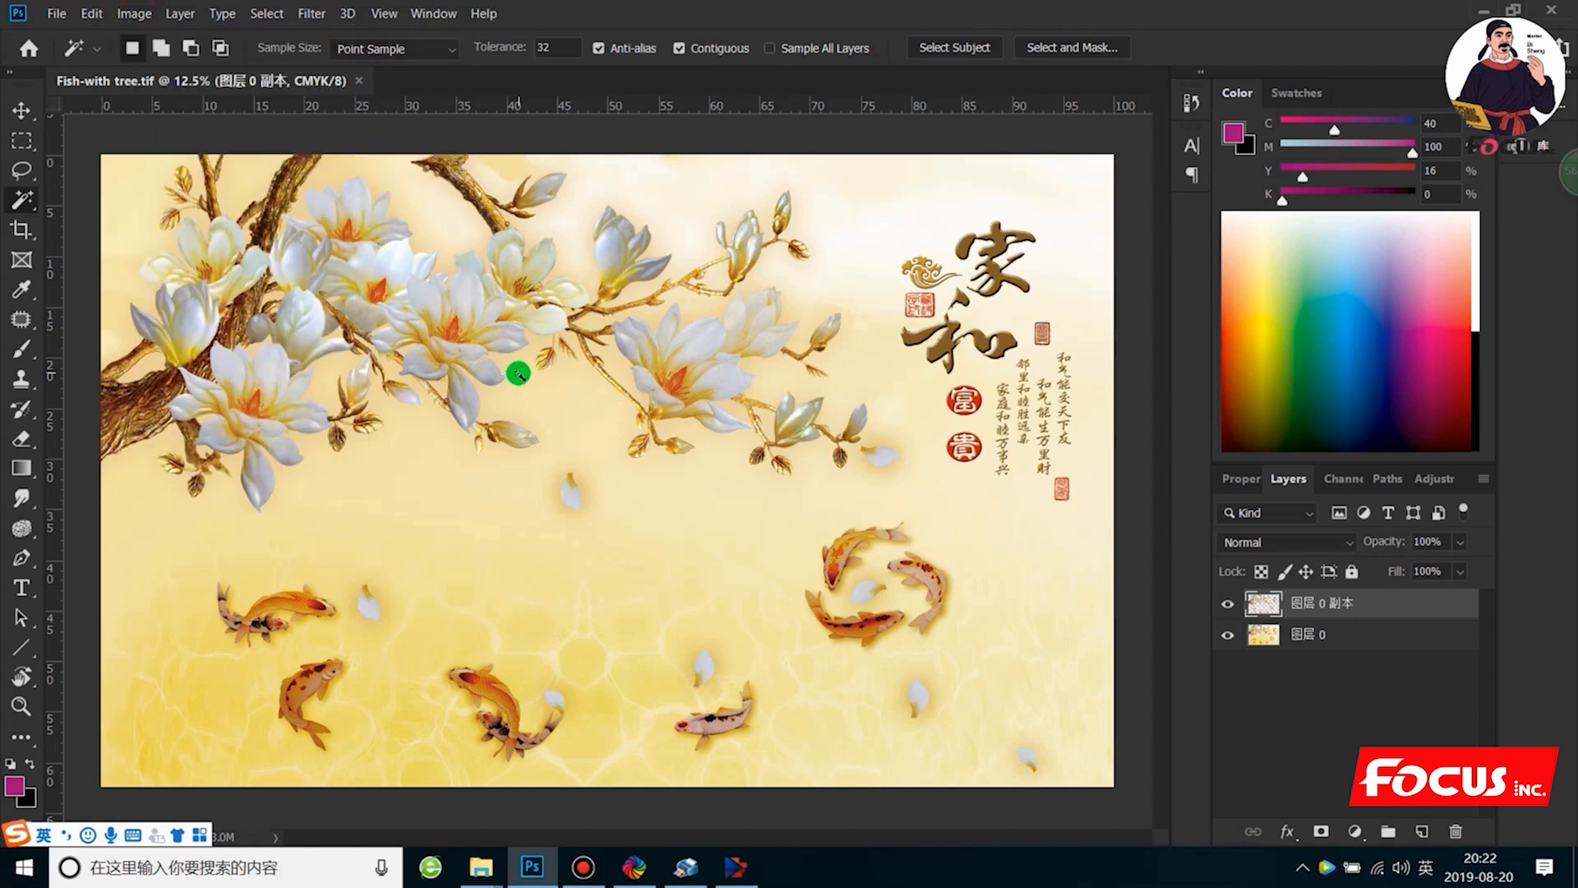
Make layer 图层 0 the active layer and hide the layer 图层 0 副本.
left_click(1313, 639)
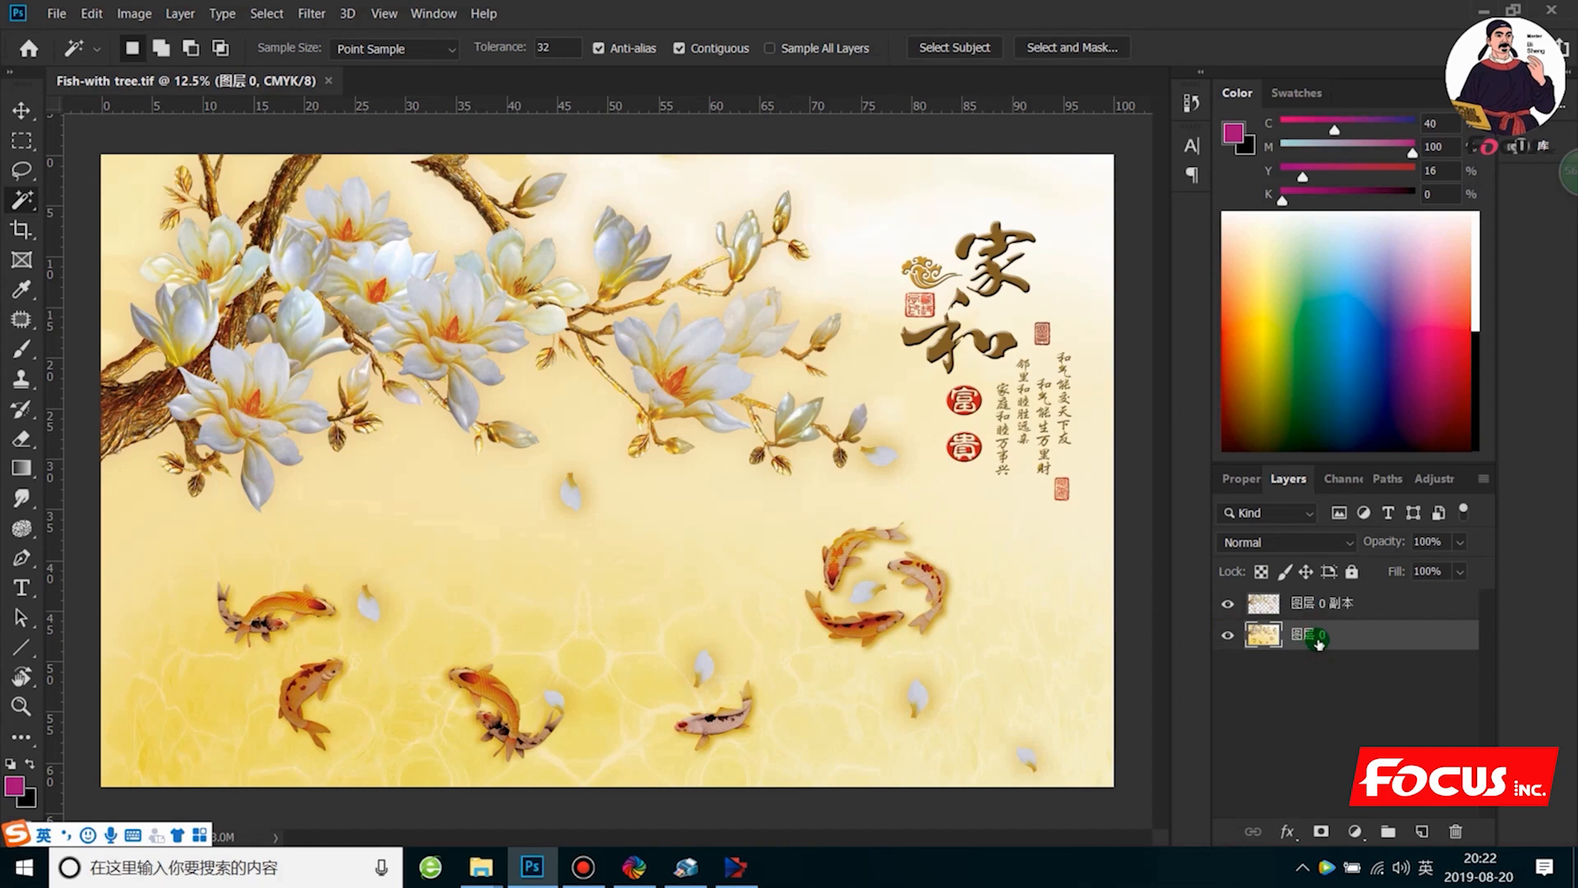
left_click(1229, 606)
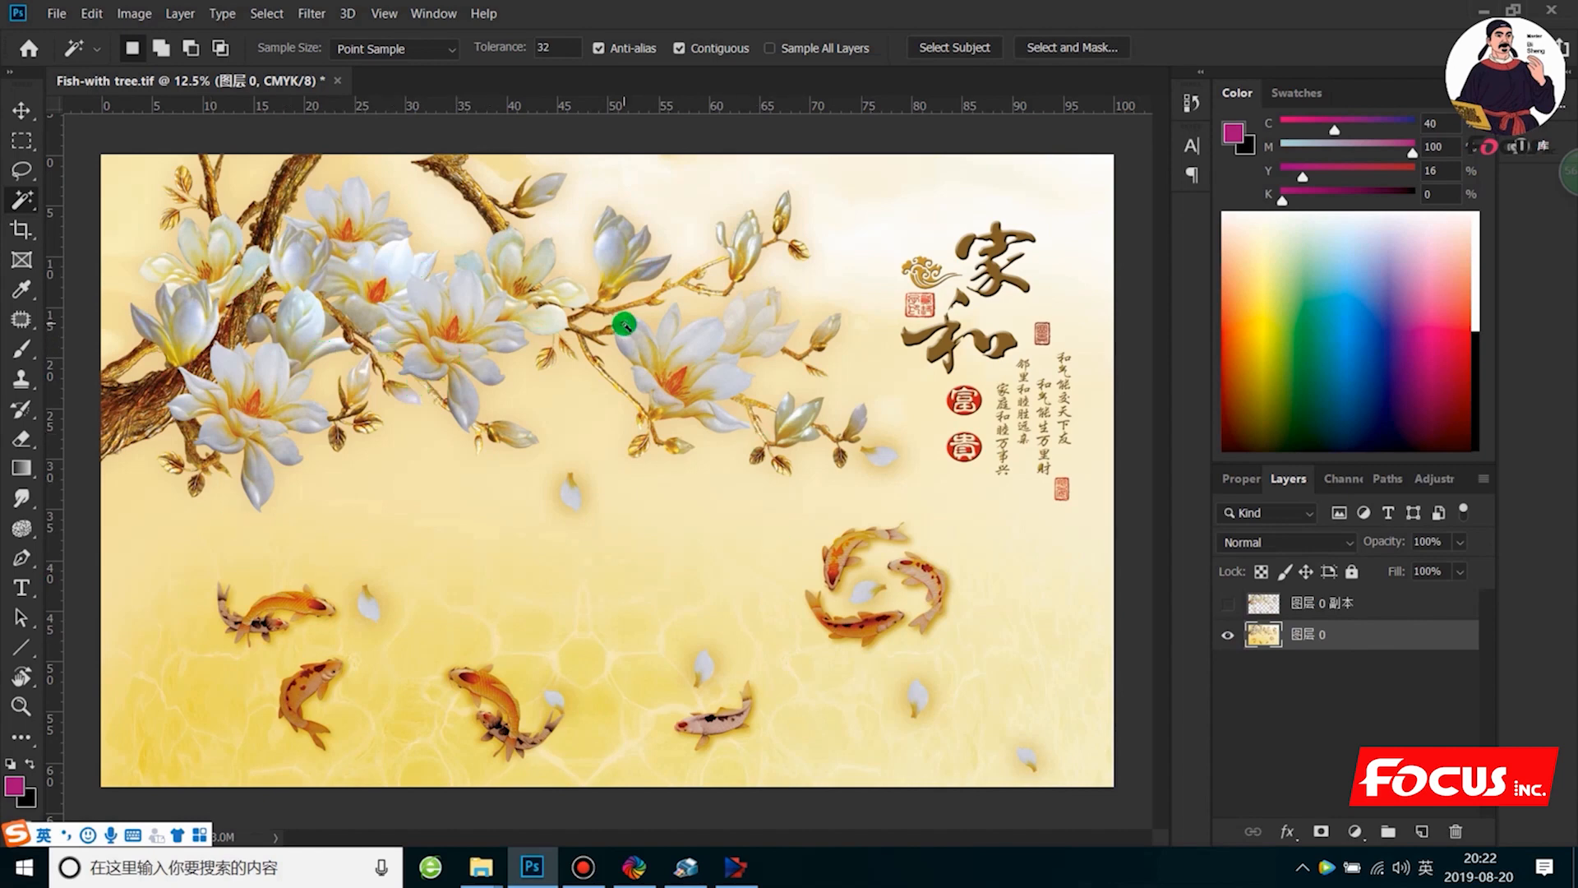
Select white petals of the central magnolia flowers with the Magic Wand tool and extend the selection to similar colours across the image.
right_click(34, 197)
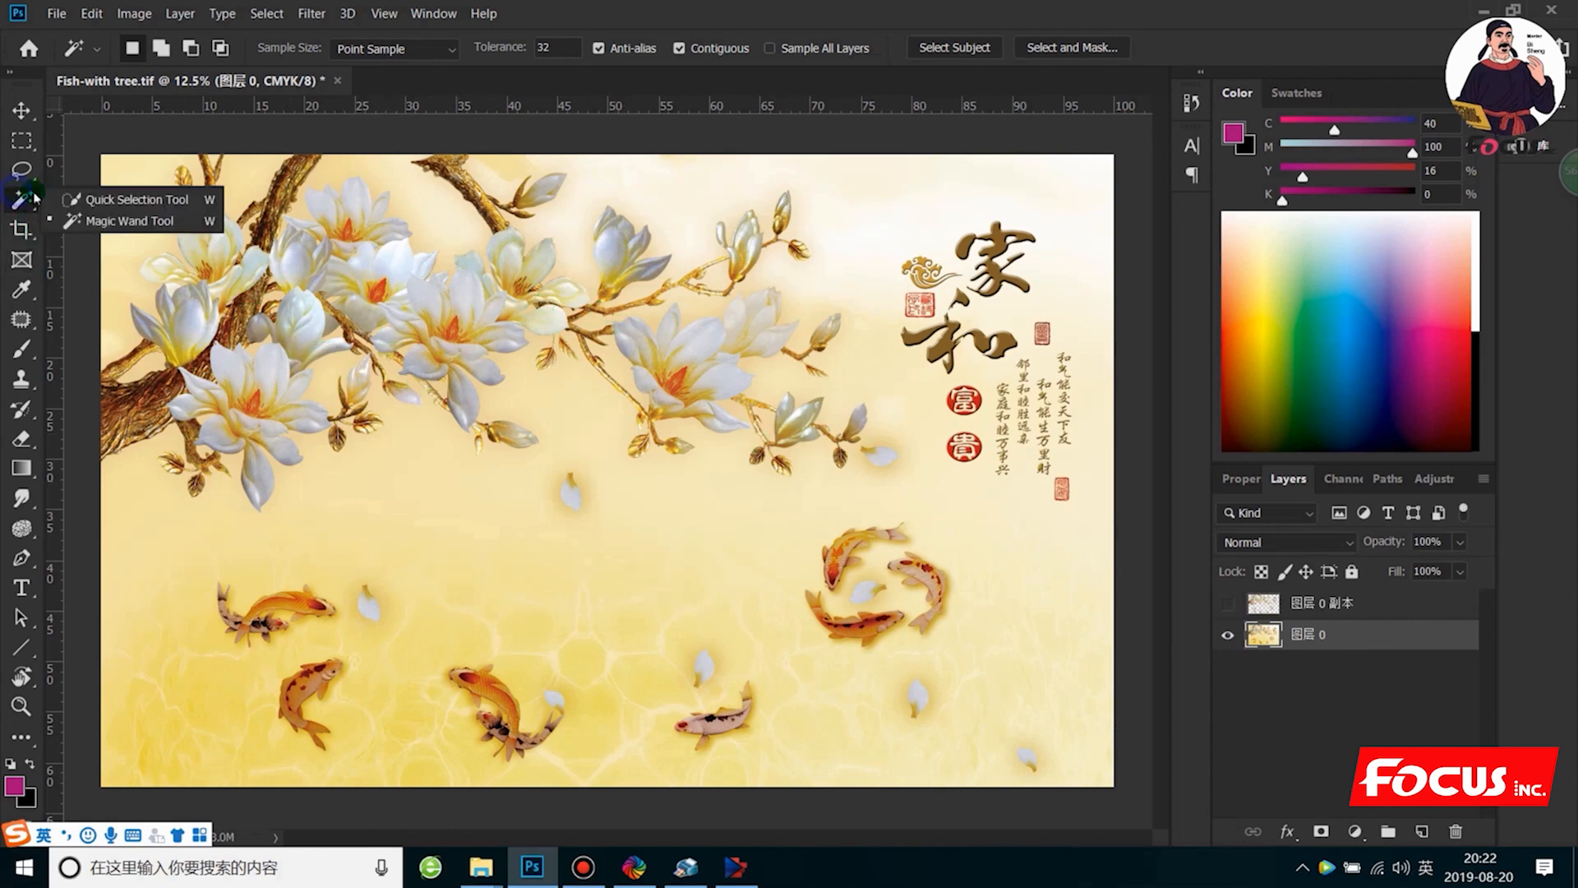
left_click(129, 221)
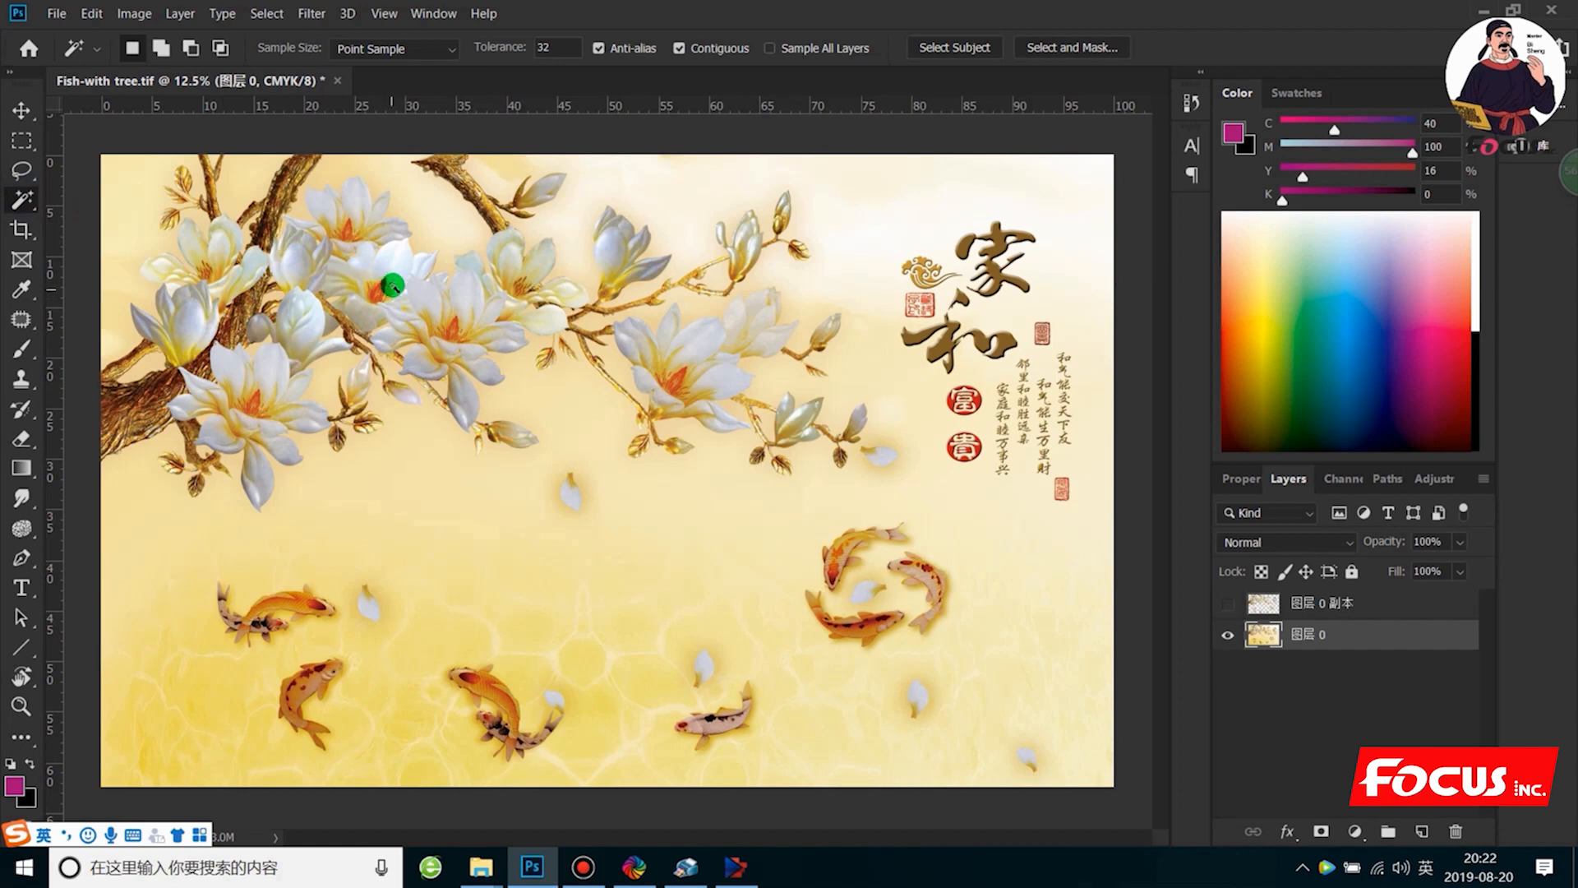
left_click(396, 278)
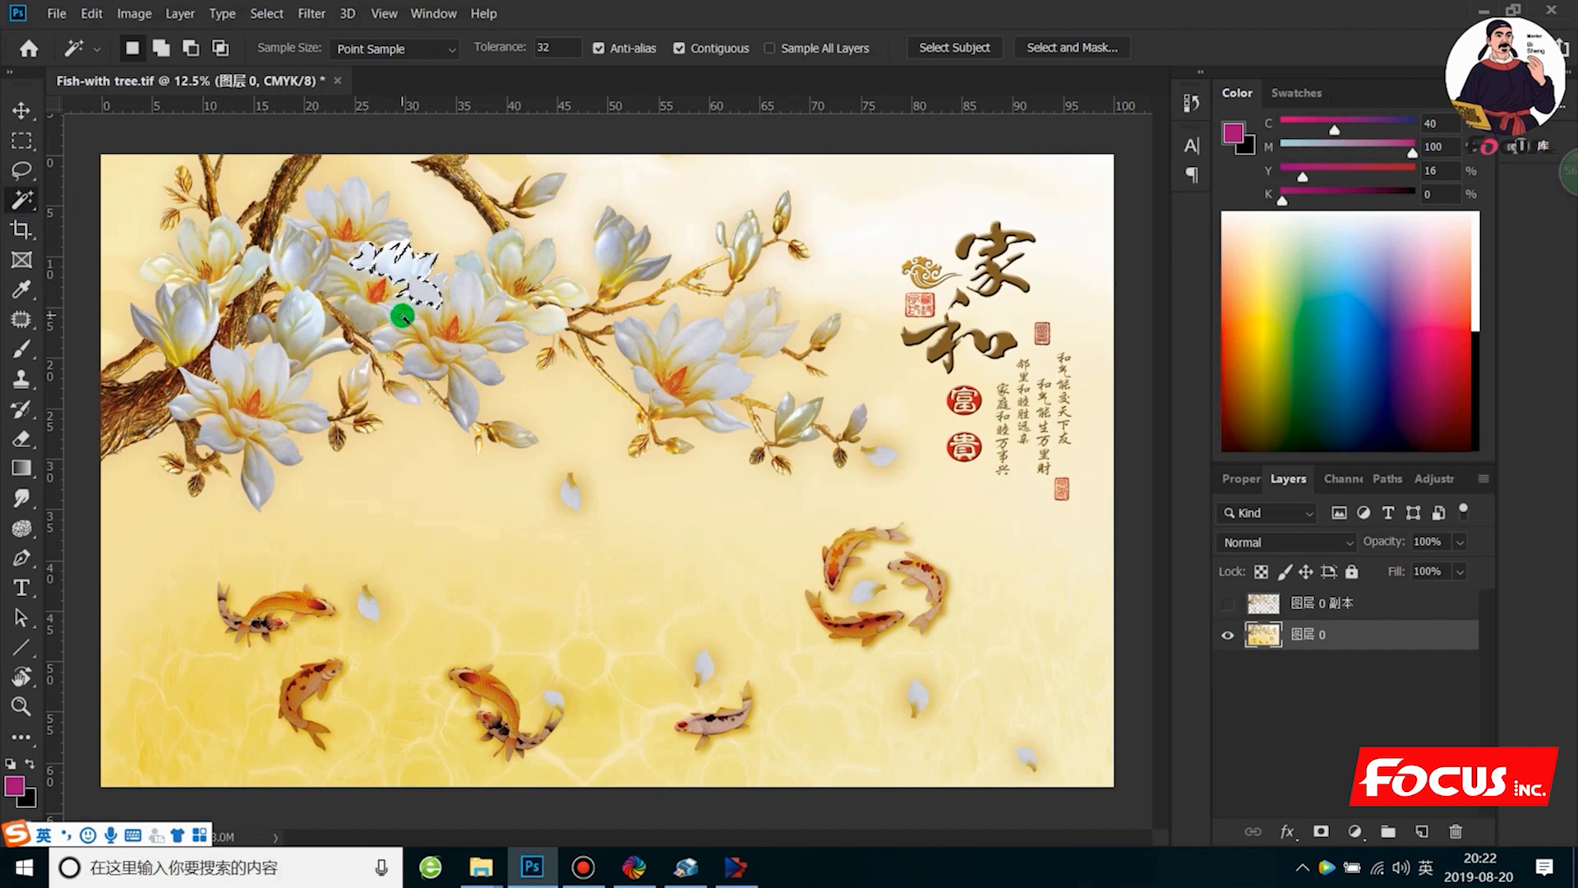
key("shift")
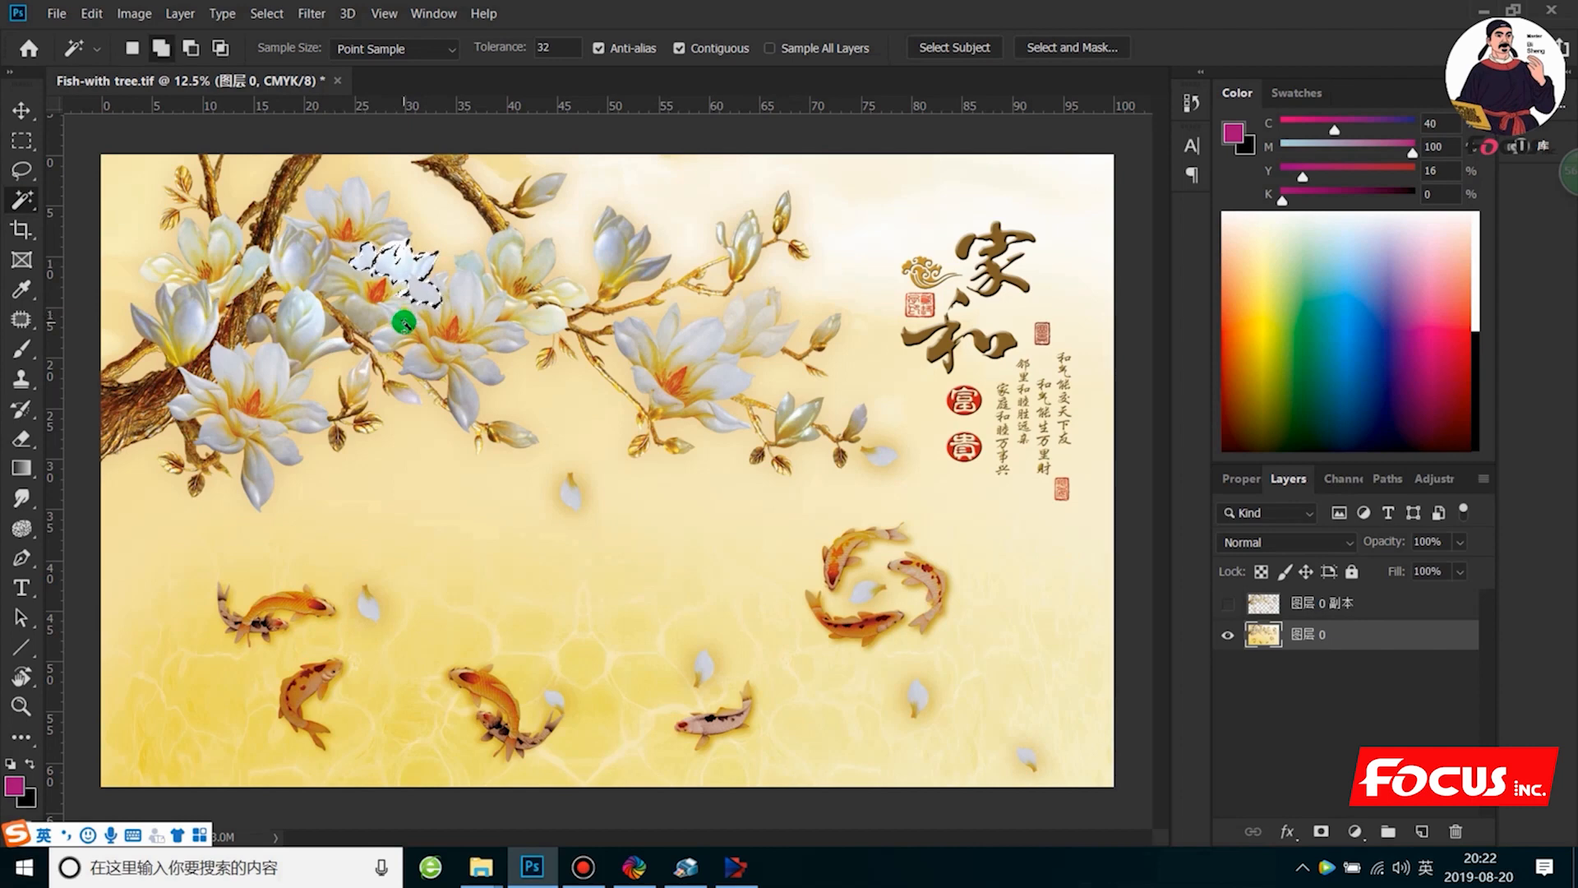
left_click(402, 314, "shift")
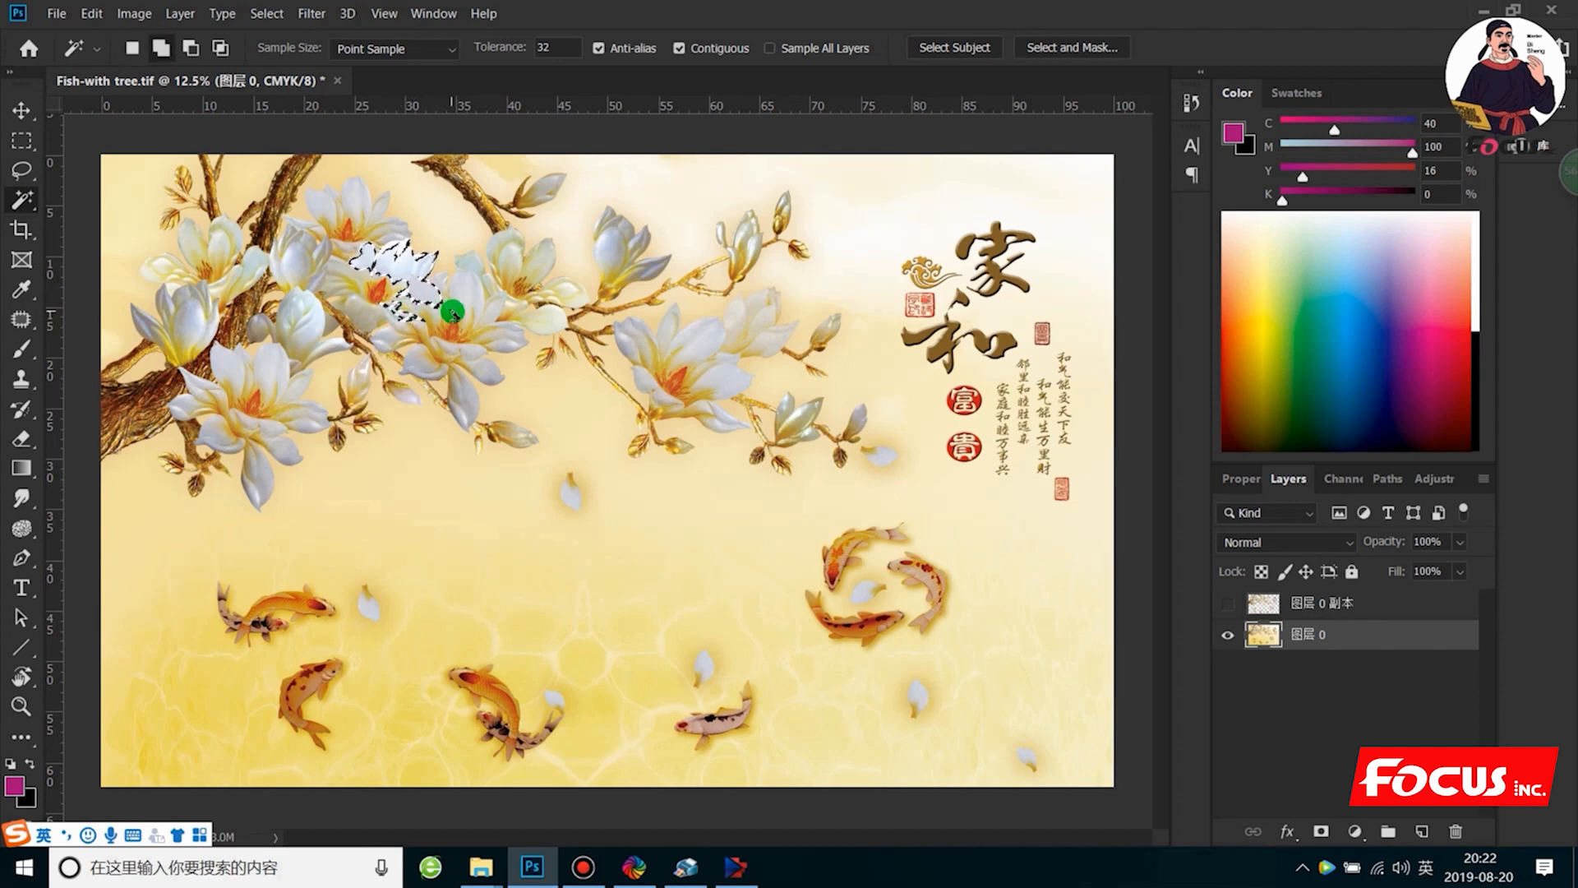
left_click(453, 299, "shift")
left_click(461, 293, "shift")
right_click(462, 297)
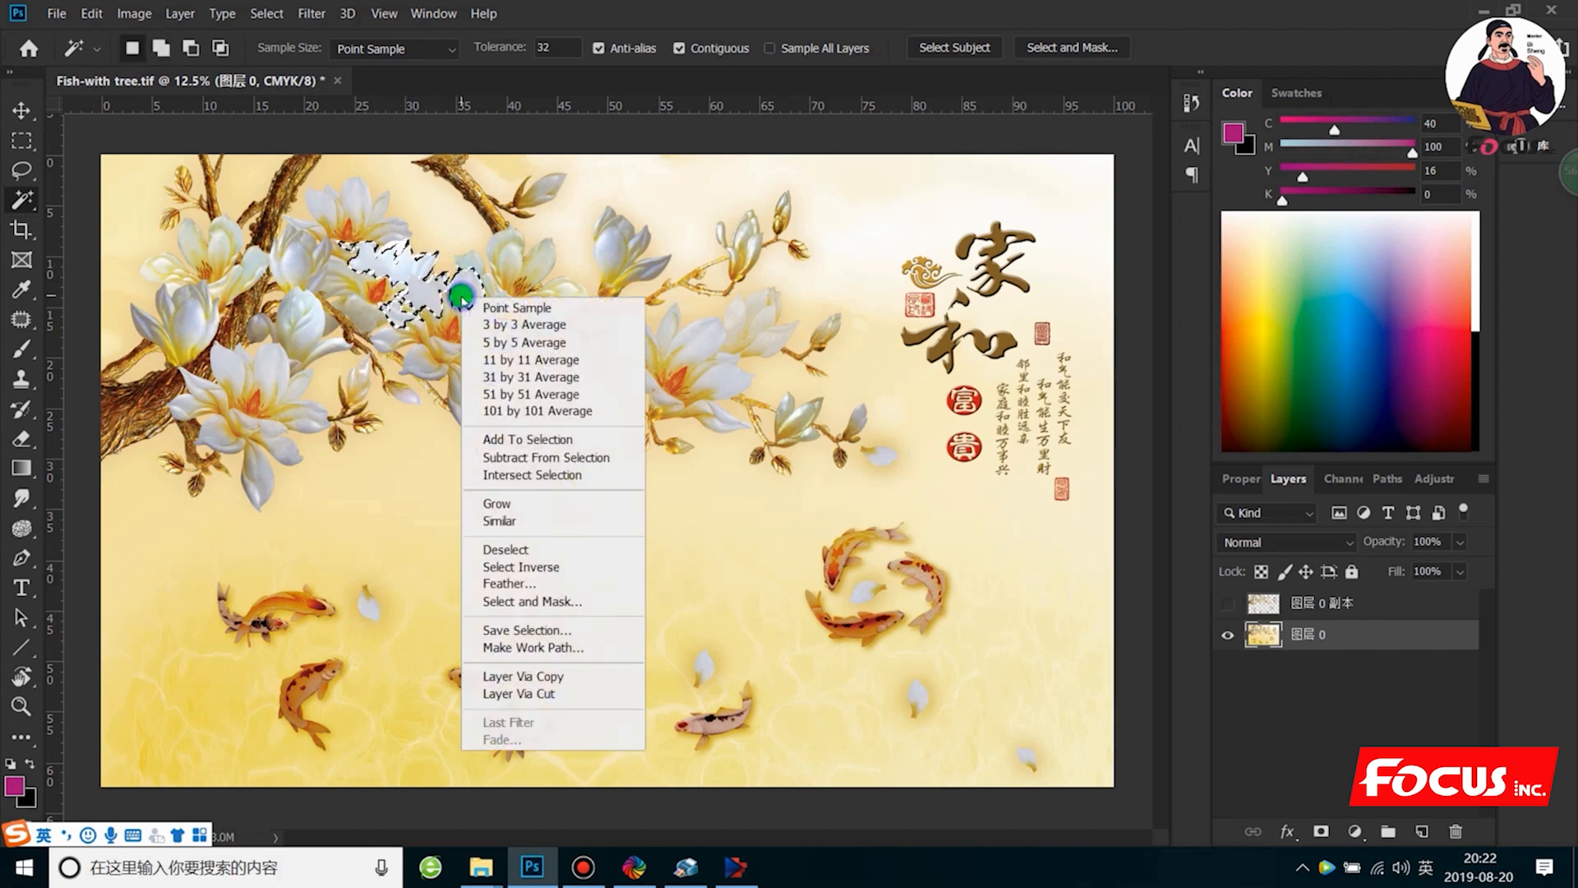
left_click(544, 516)
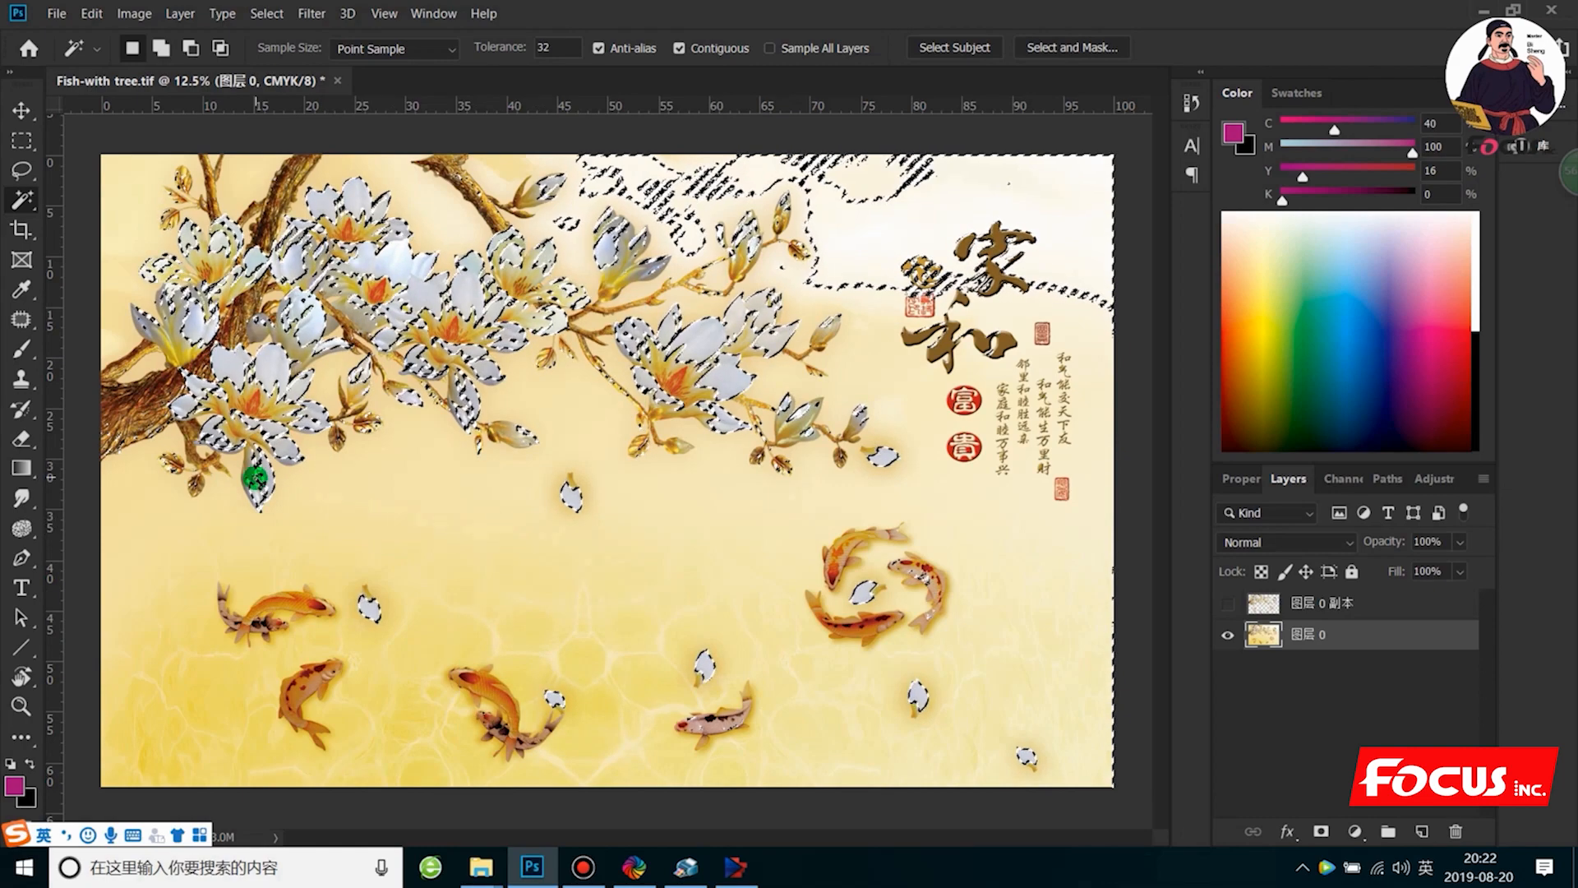
key("alt")
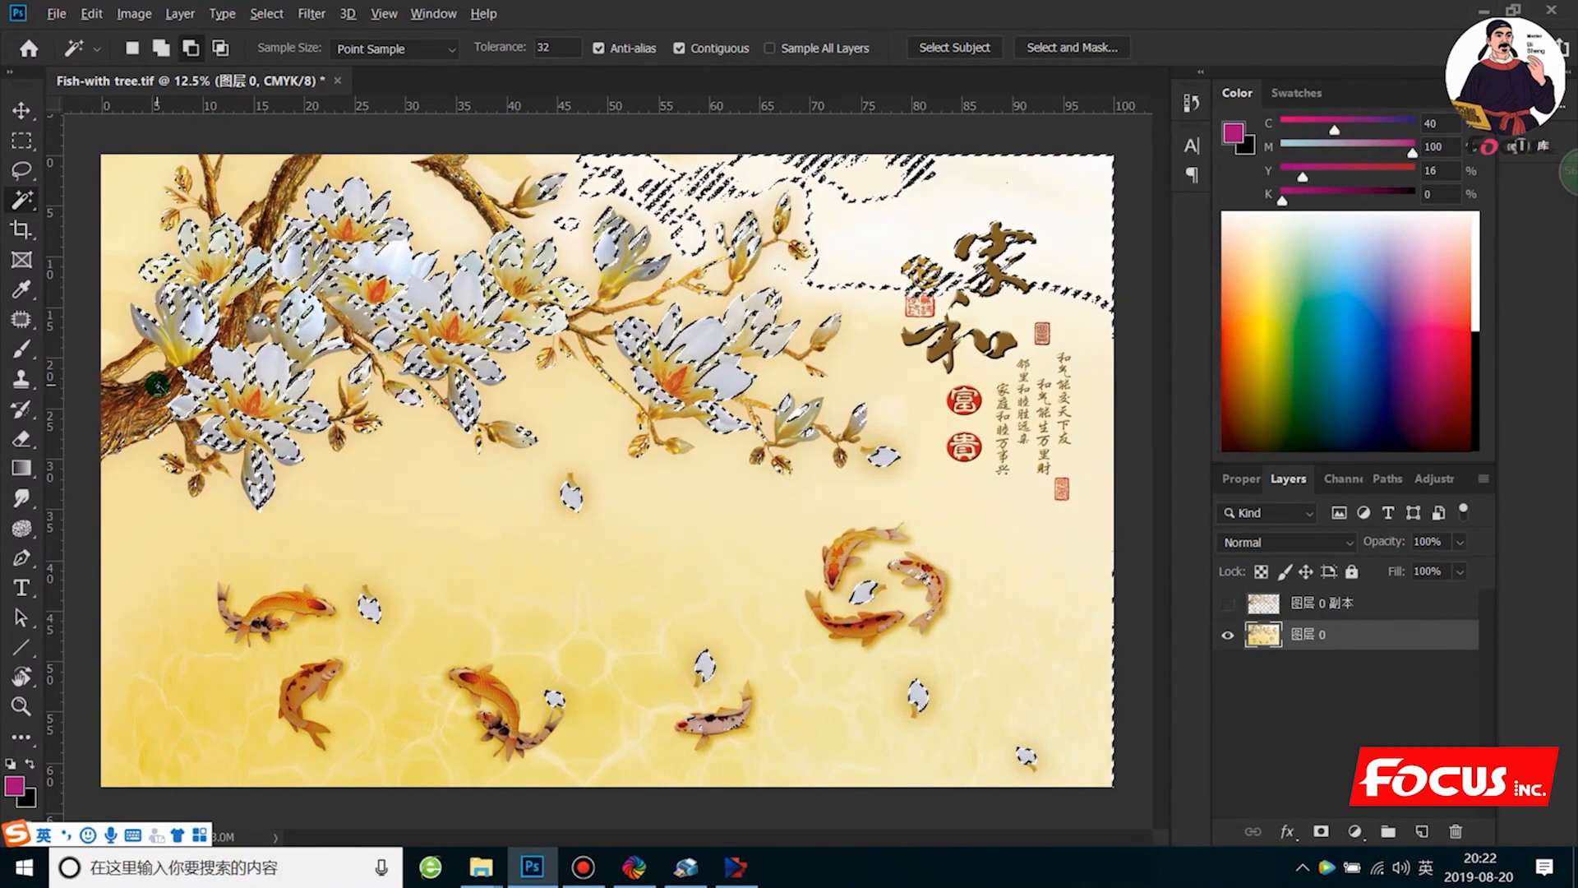
key("alt")
key("alt")
key("alt")
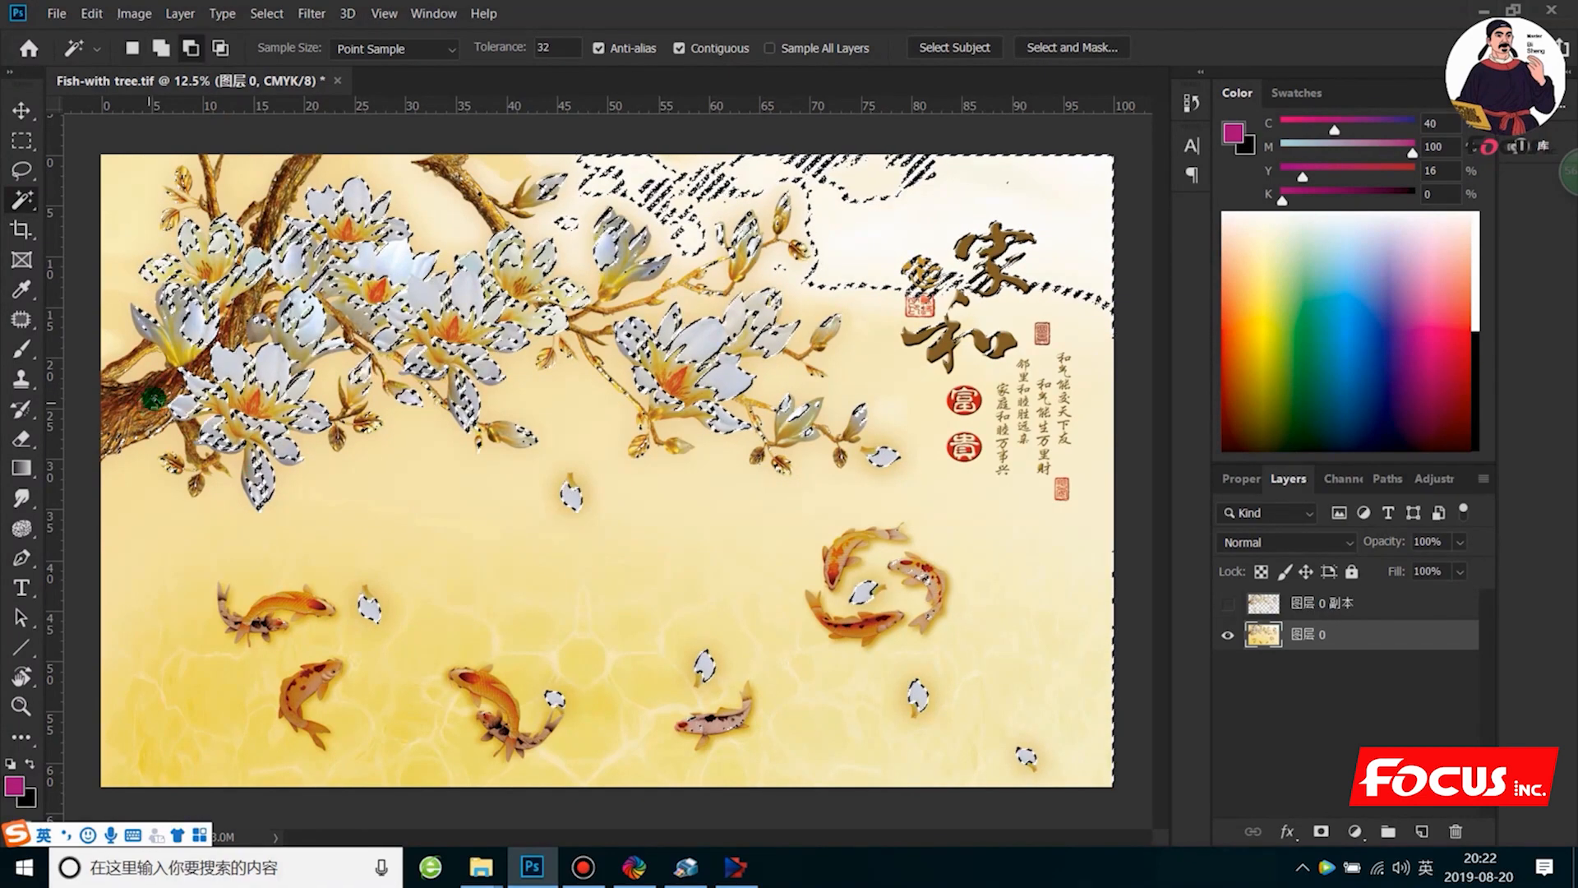
key("alt")
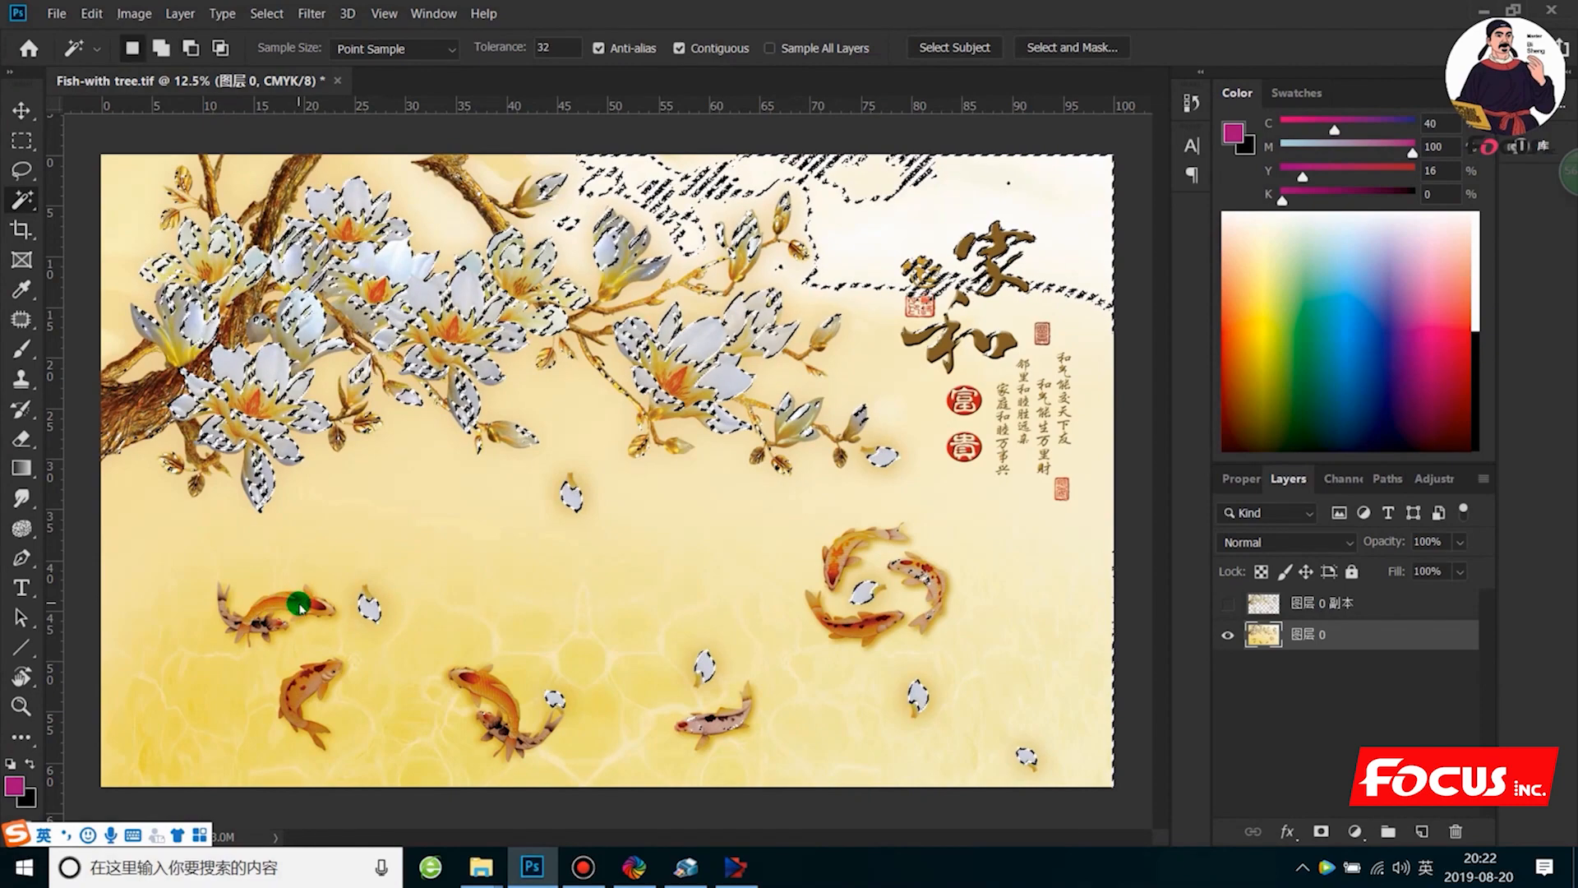
Add the orange fish of the upper-left pair and the single orange fish below it to the selection with the Magic Wand.
left_click(285, 606, "shift")
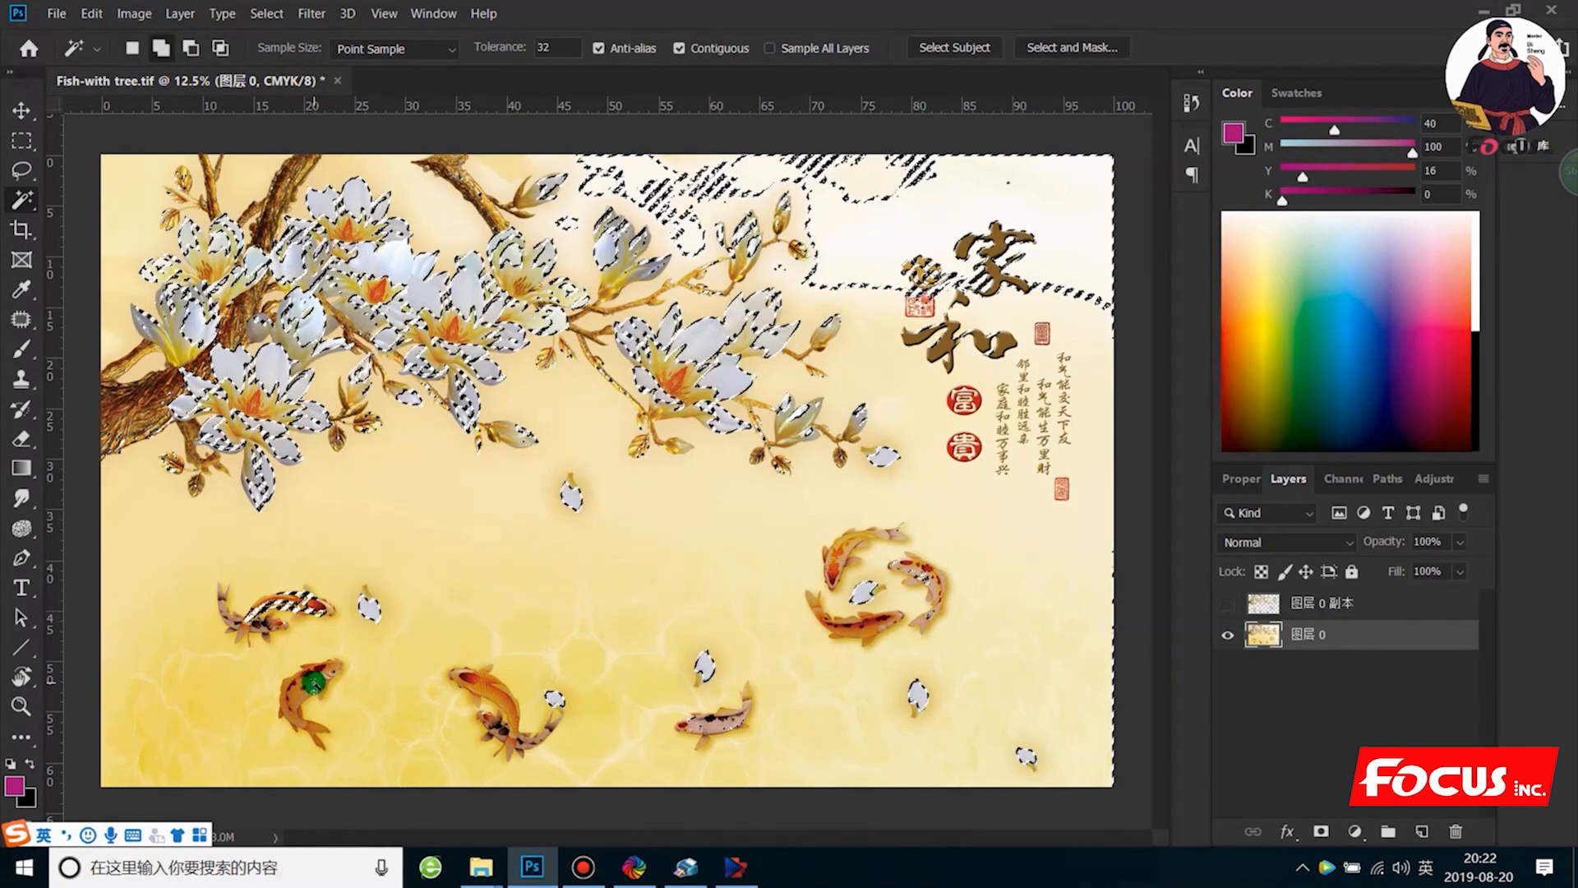
left_click(297, 677, "shift")
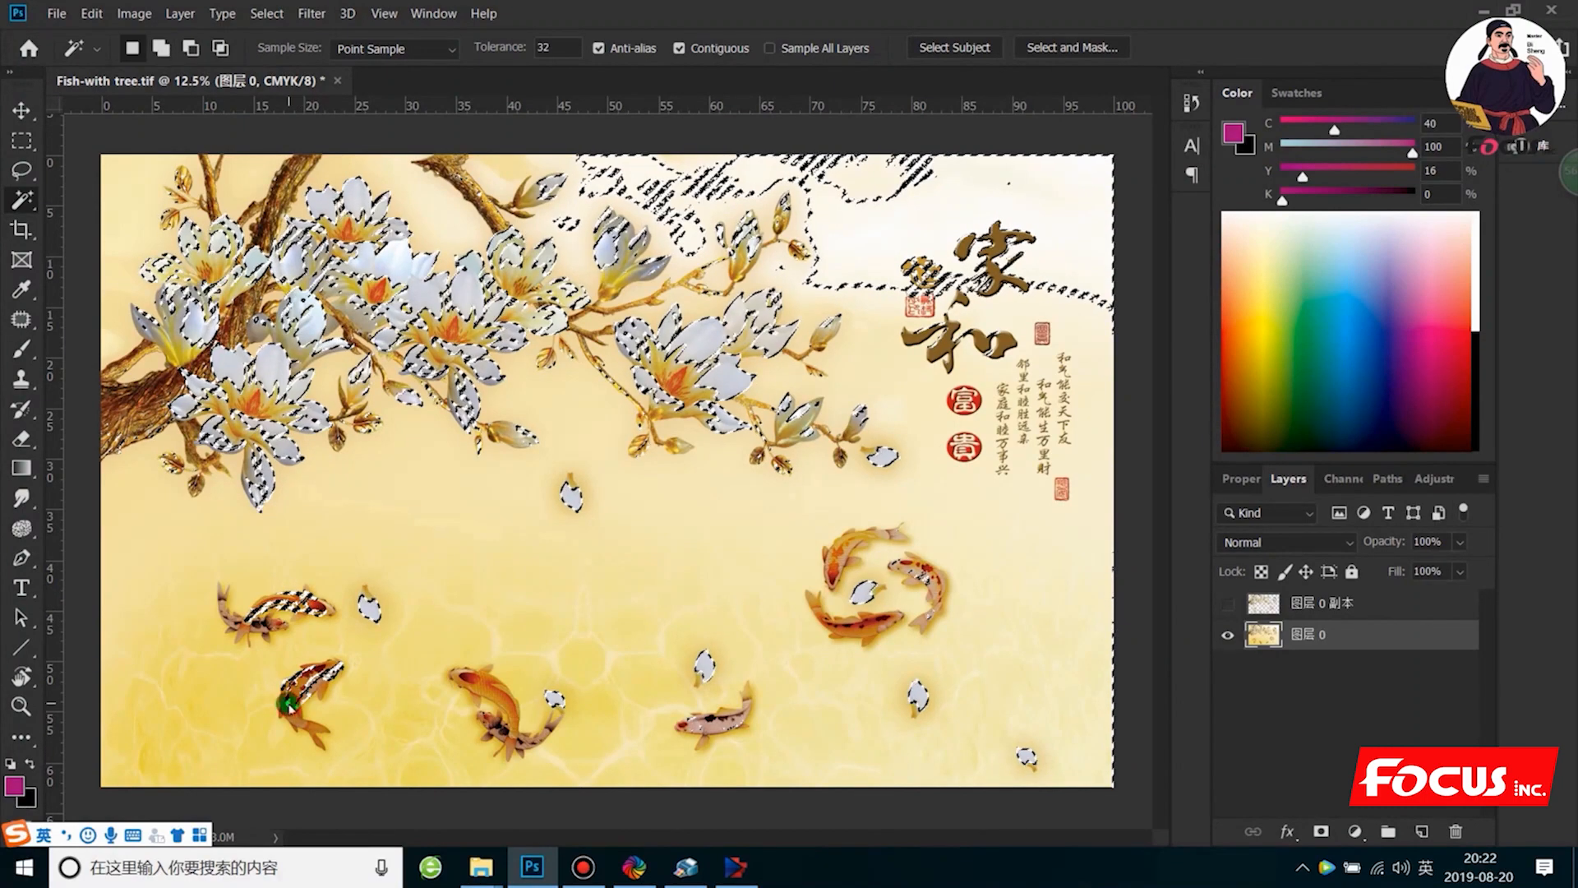
left_click(307, 731, "shift")
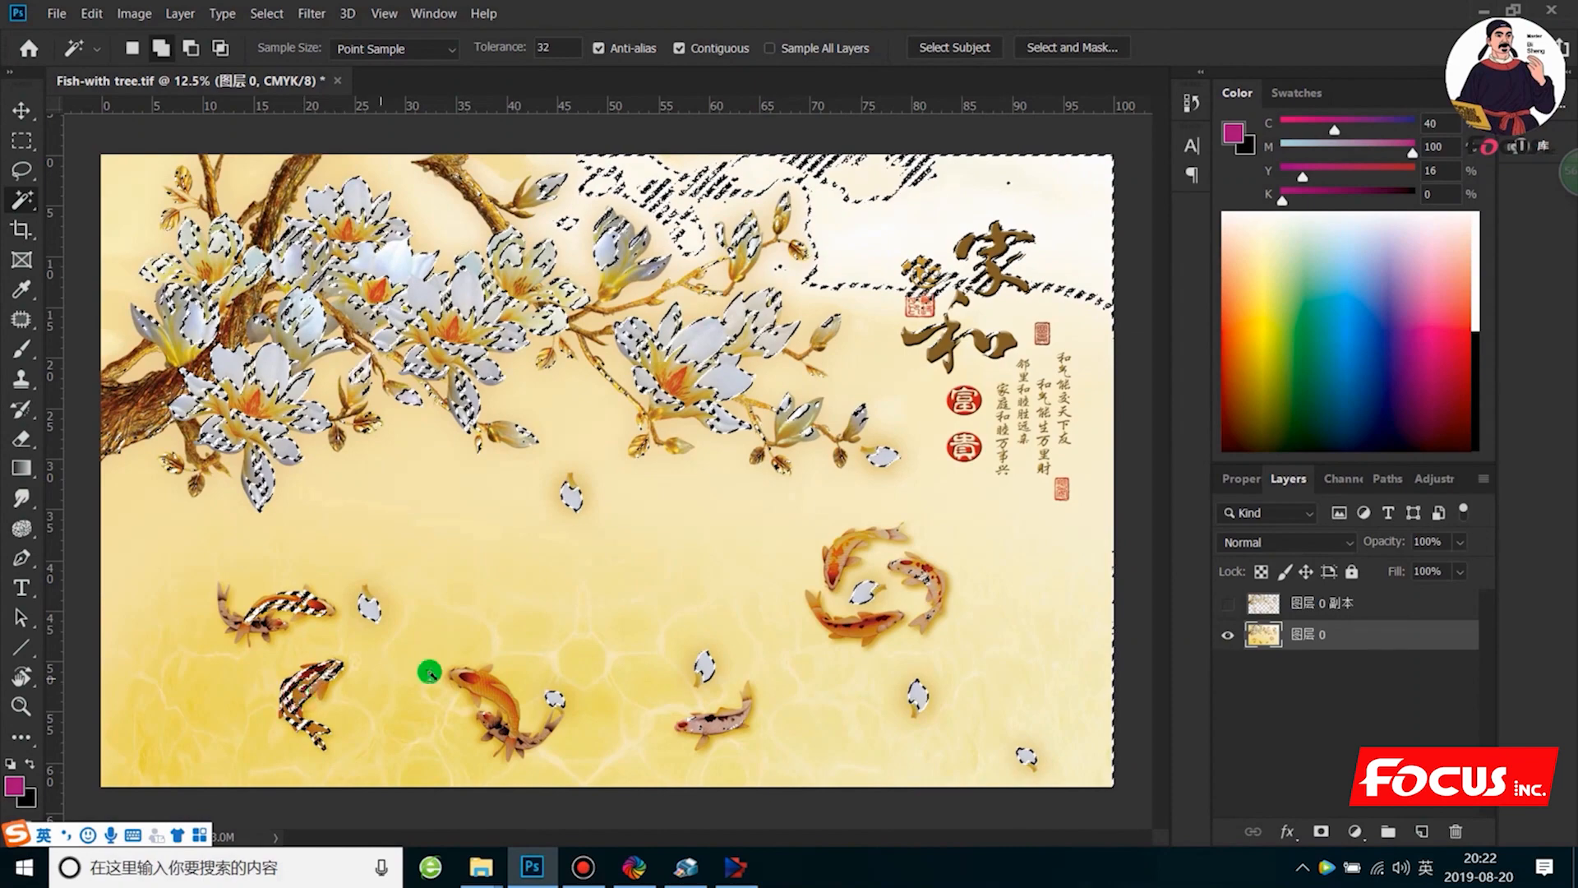
Add the overlapping pair of orange and dark fish near the lower middle and the pale fish beside them to the Magic Wand selection.
left_click(497, 717, "shift")
left_click(463, 686, "shift")
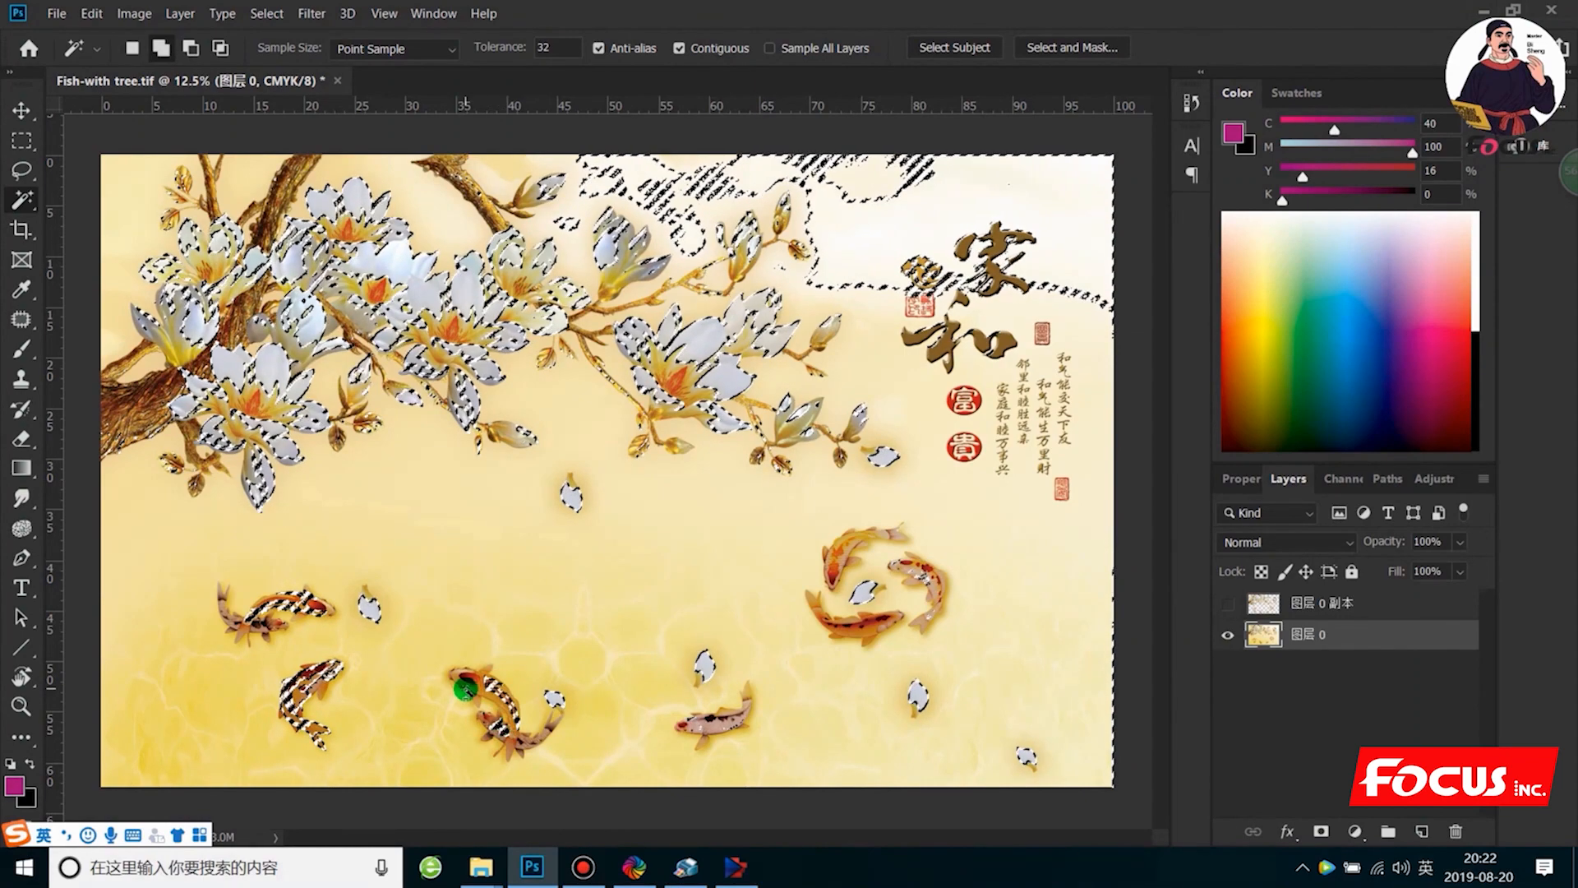
left_click(479, 683, "shift")
left_click(468, 688, "shift")
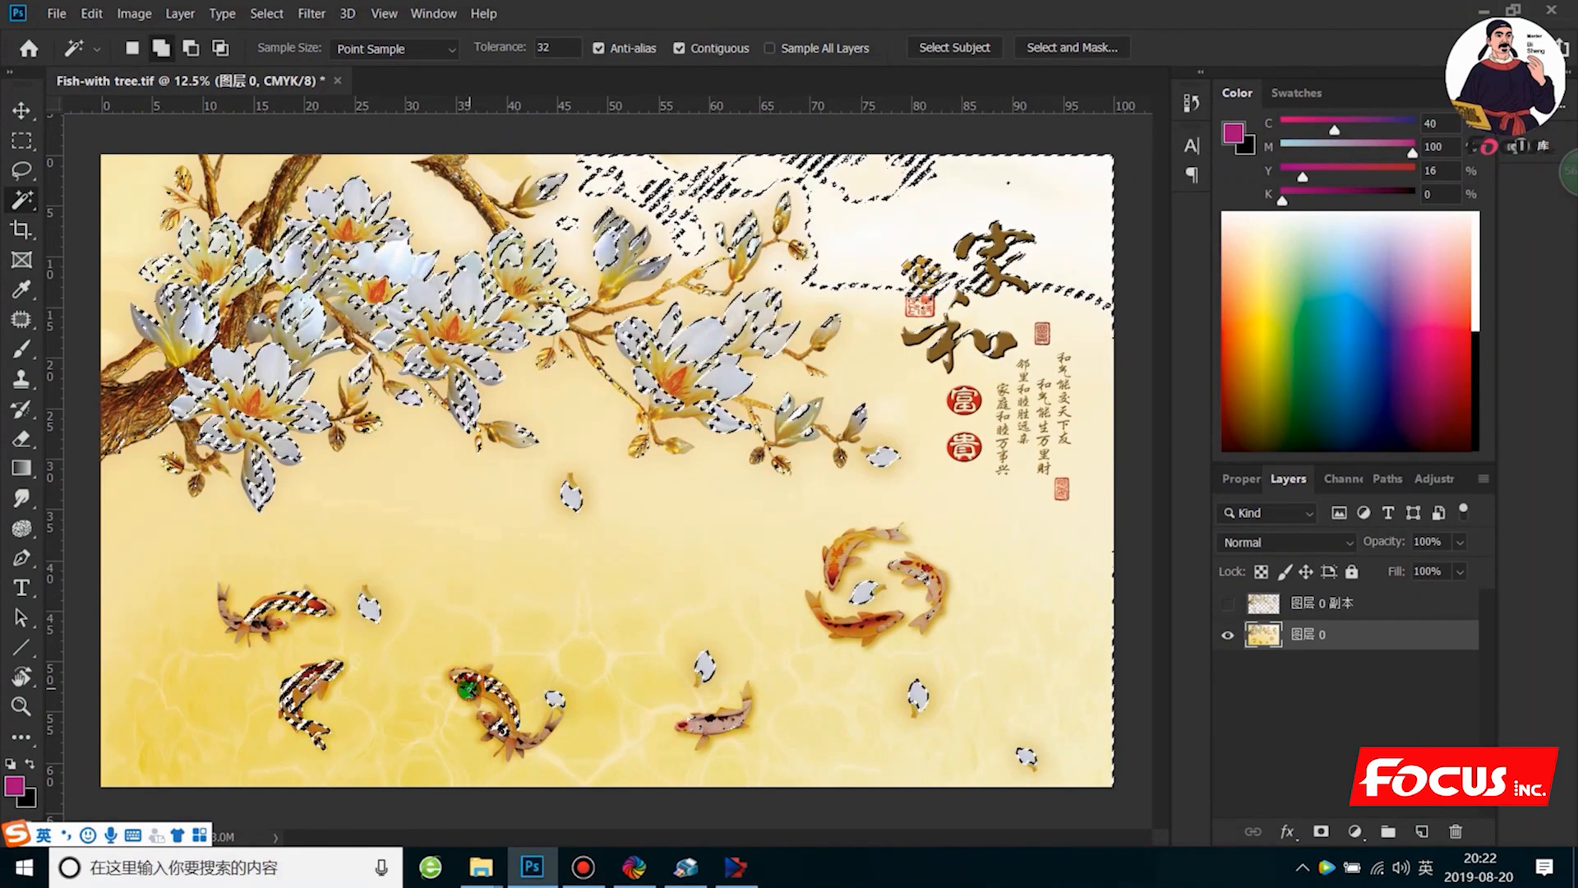
left_click(461, 674, "shift")
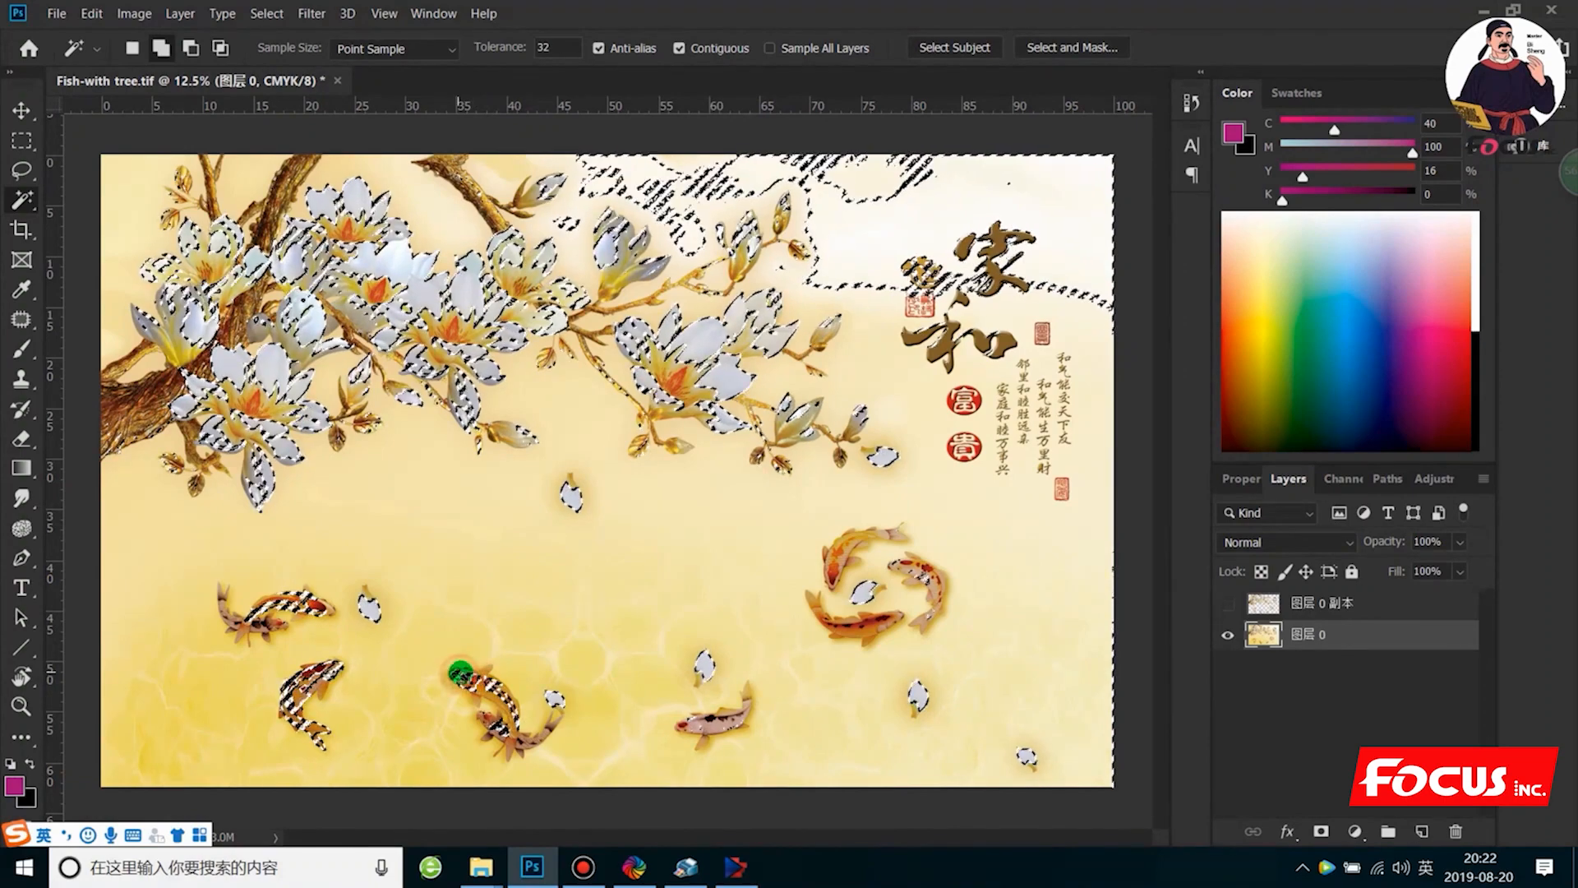
left_click(482, 730, "shift")
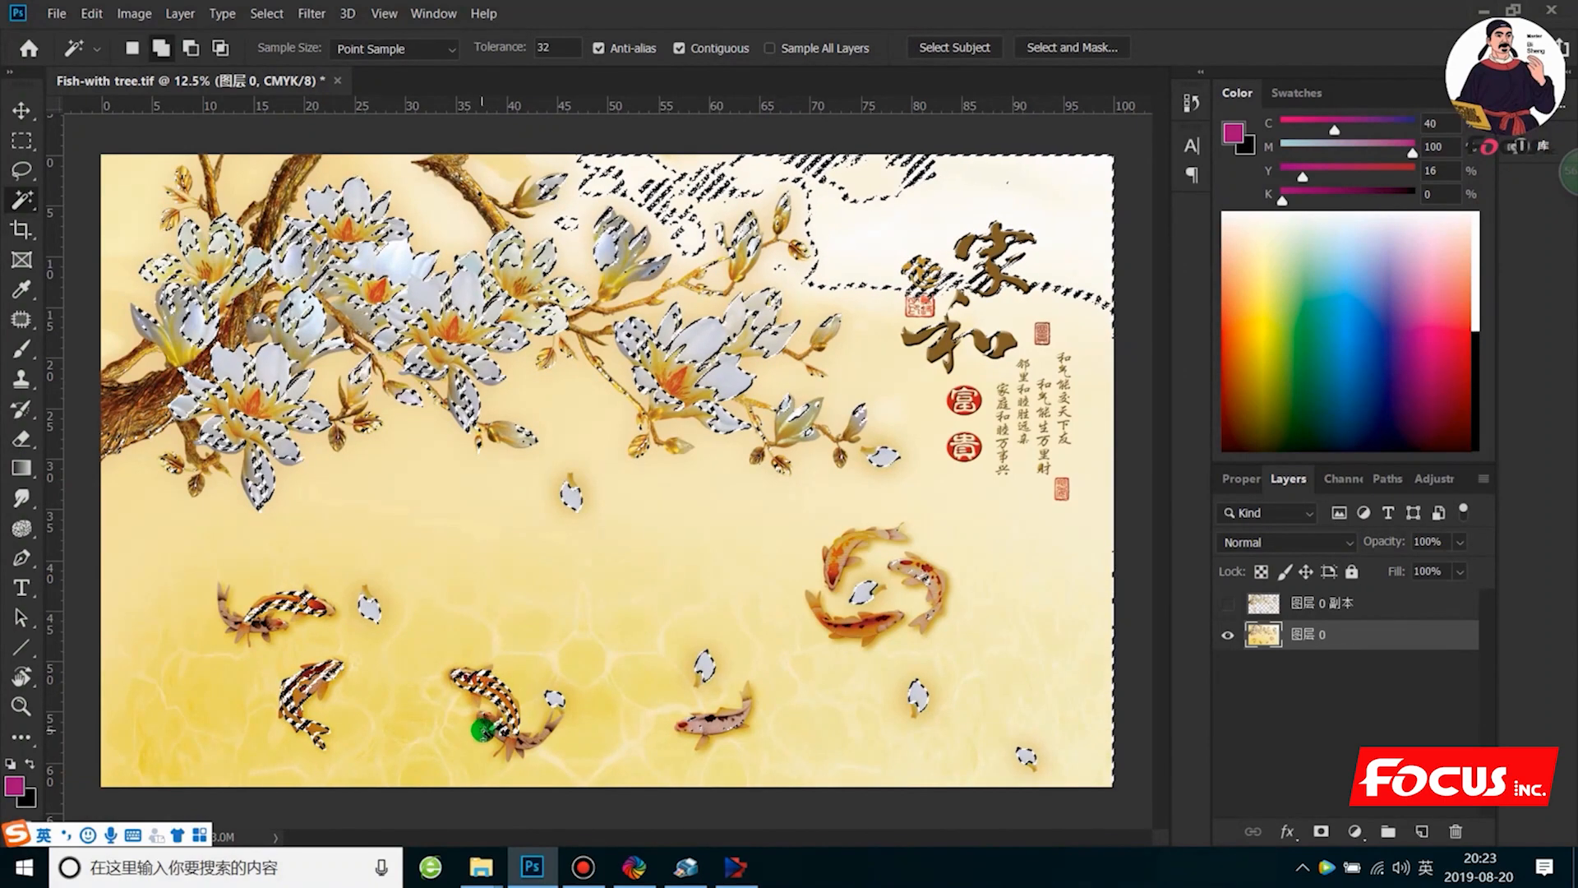
left_click(503, 737, "shift")
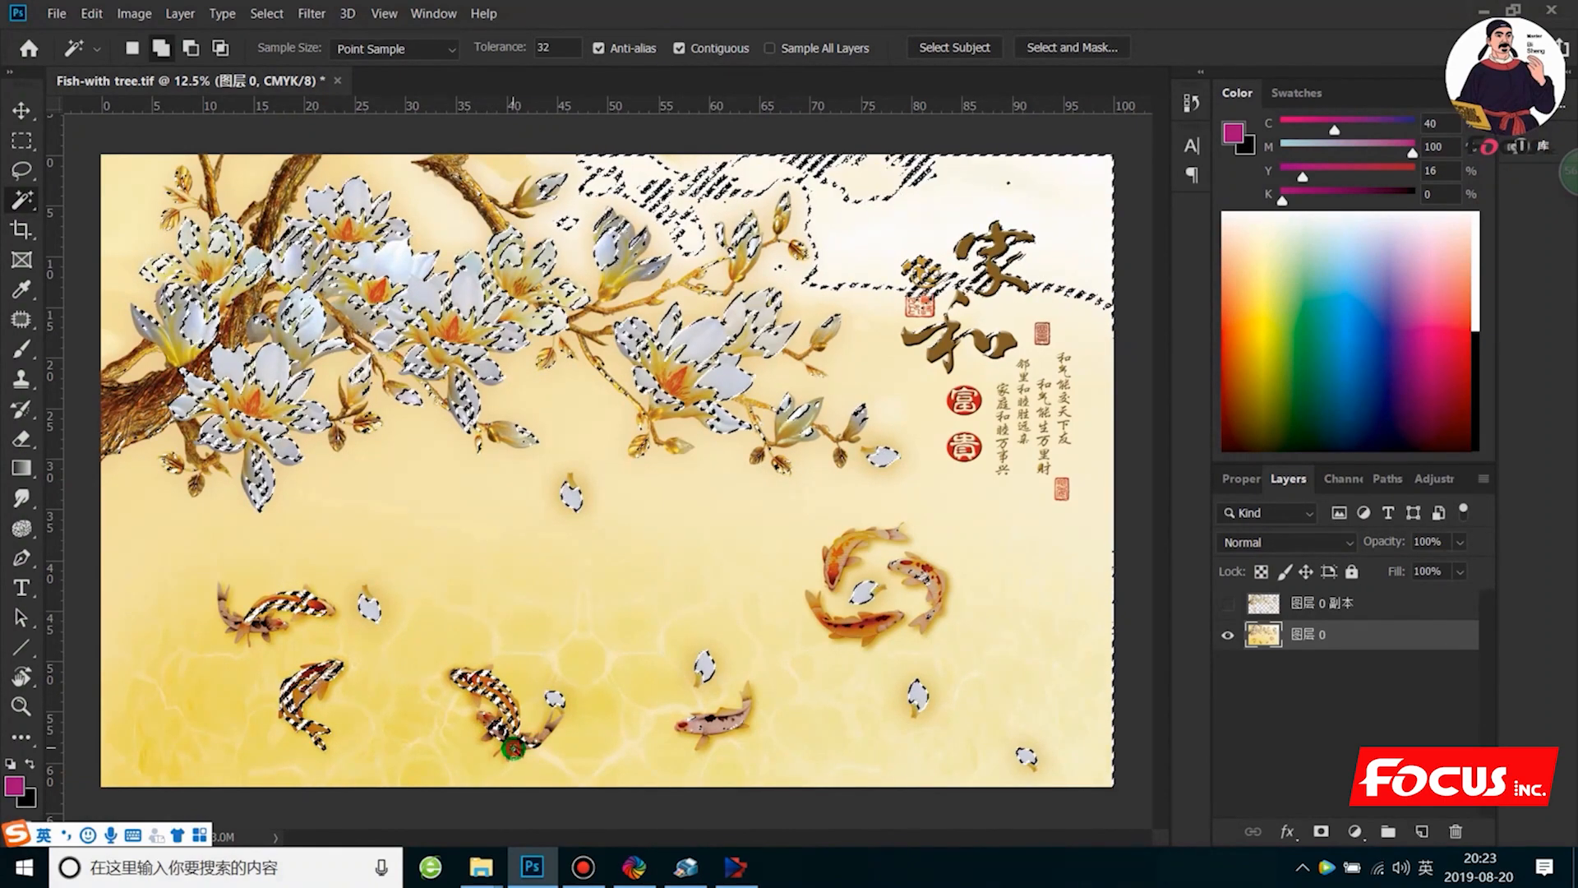
left_click(699, 718, "shift")
left_click(681, 728, "shift")
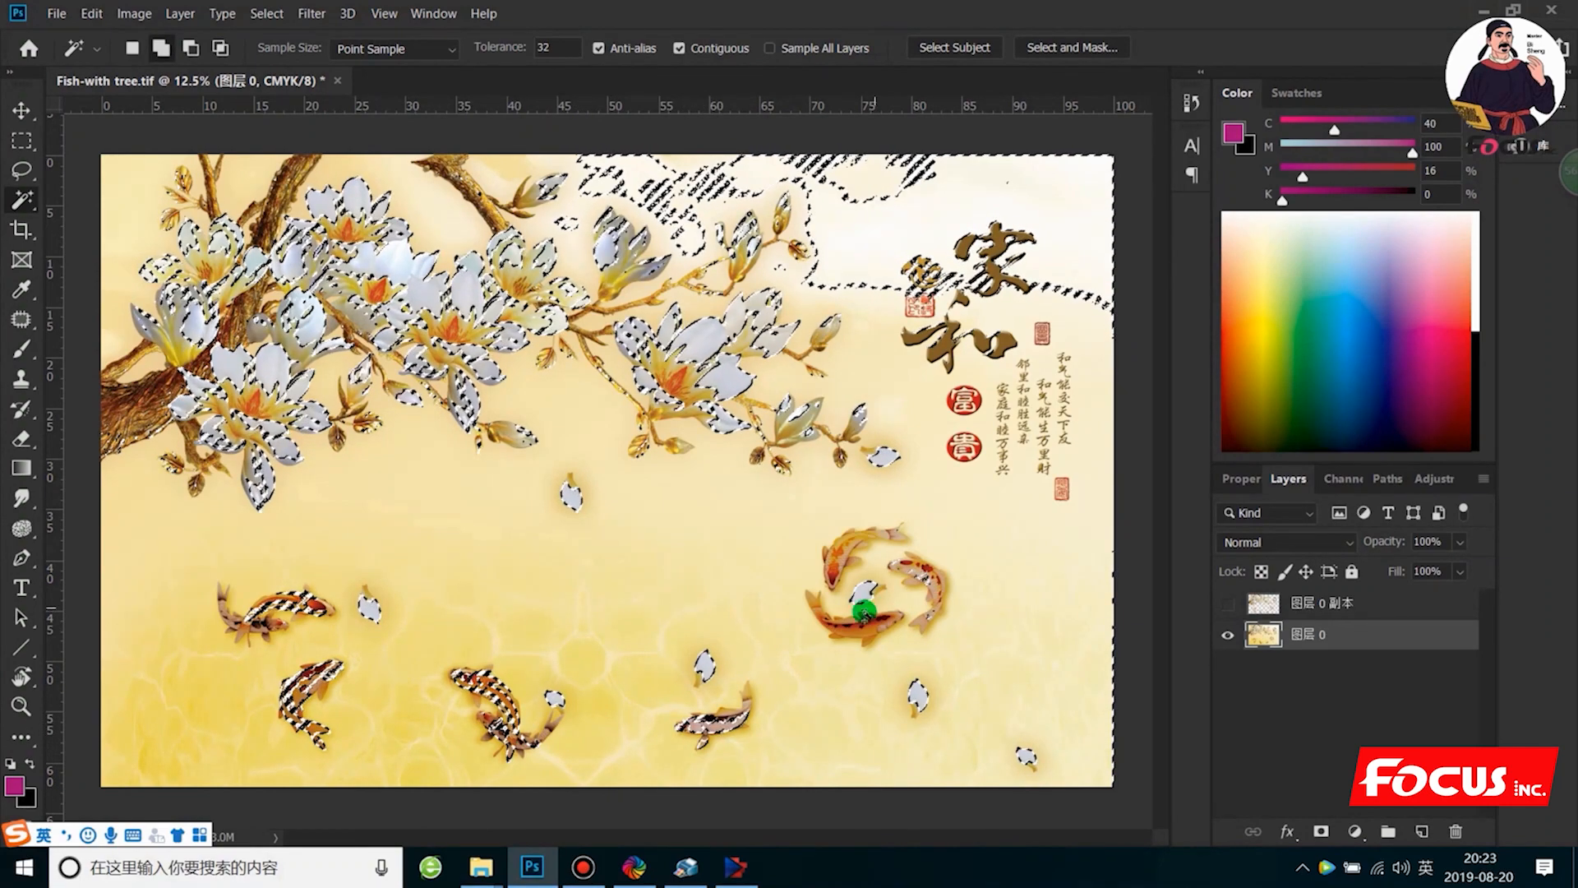
Add the lower and upper-left orange fish of the three-fish ring to the selection with the Magic Wand.
left_click(858, 636, "shift")
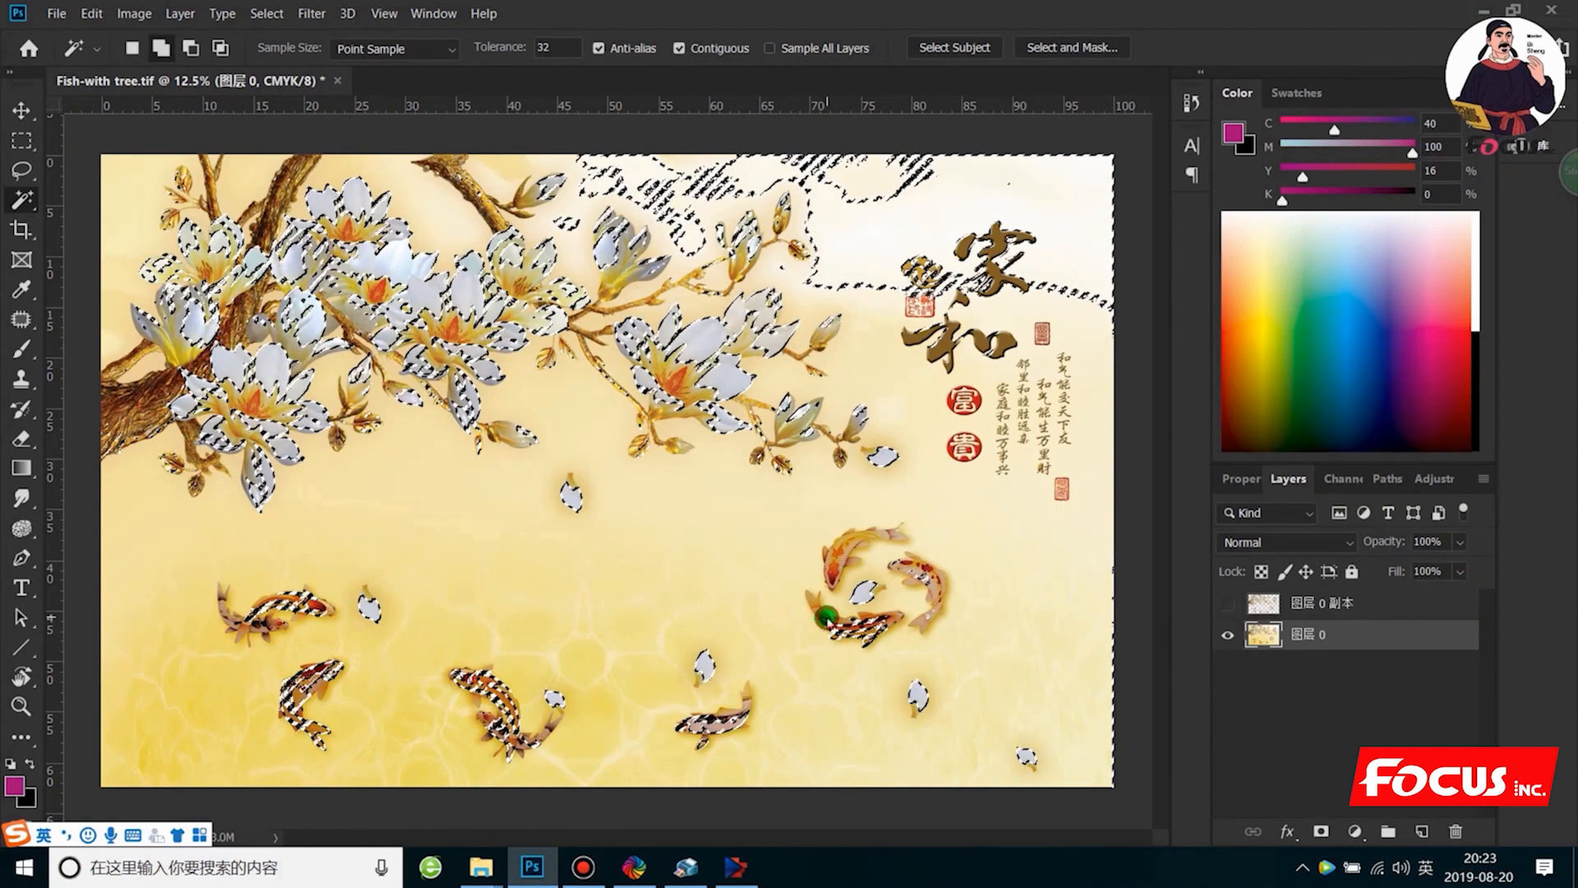
left_click(814, 607, "shift")
left_click(829, 564, "shift")
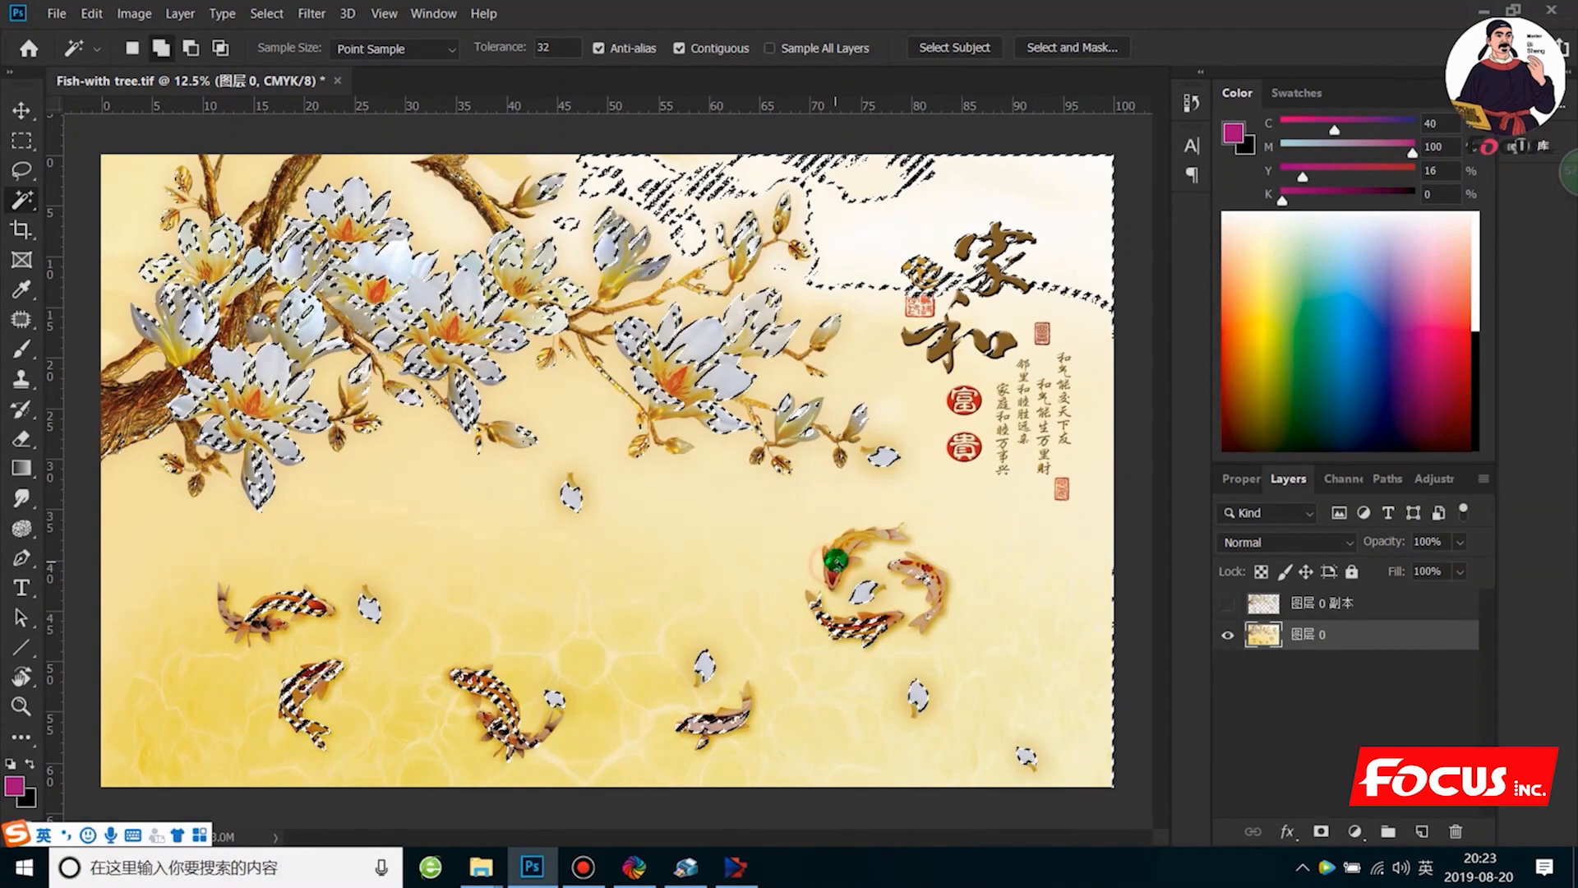
left_click(836, 574, "shift")
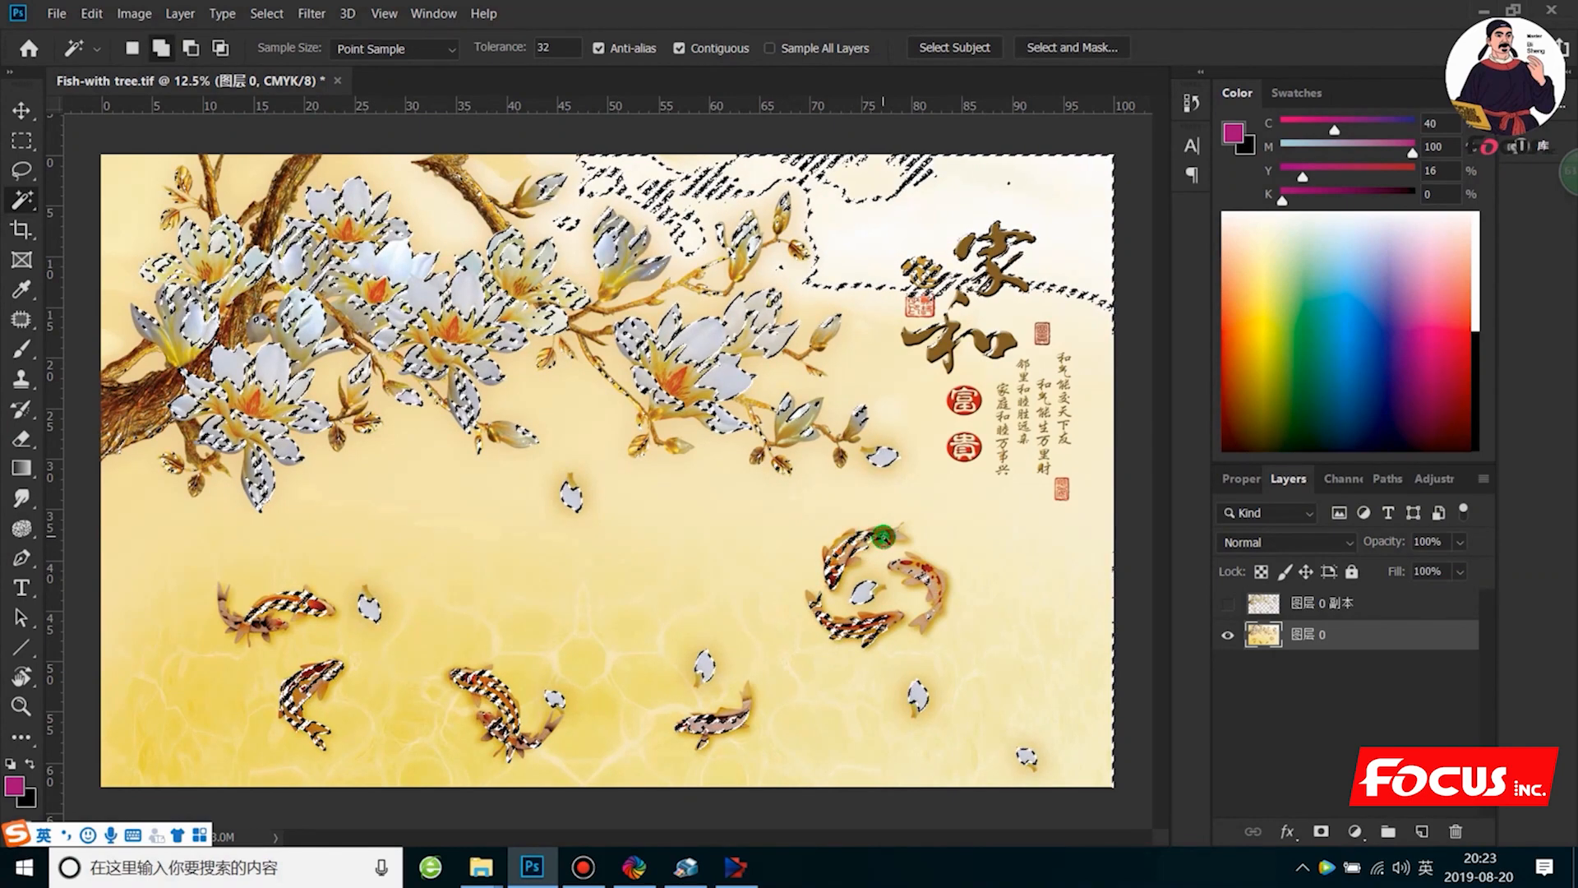
left_click(884, 537)
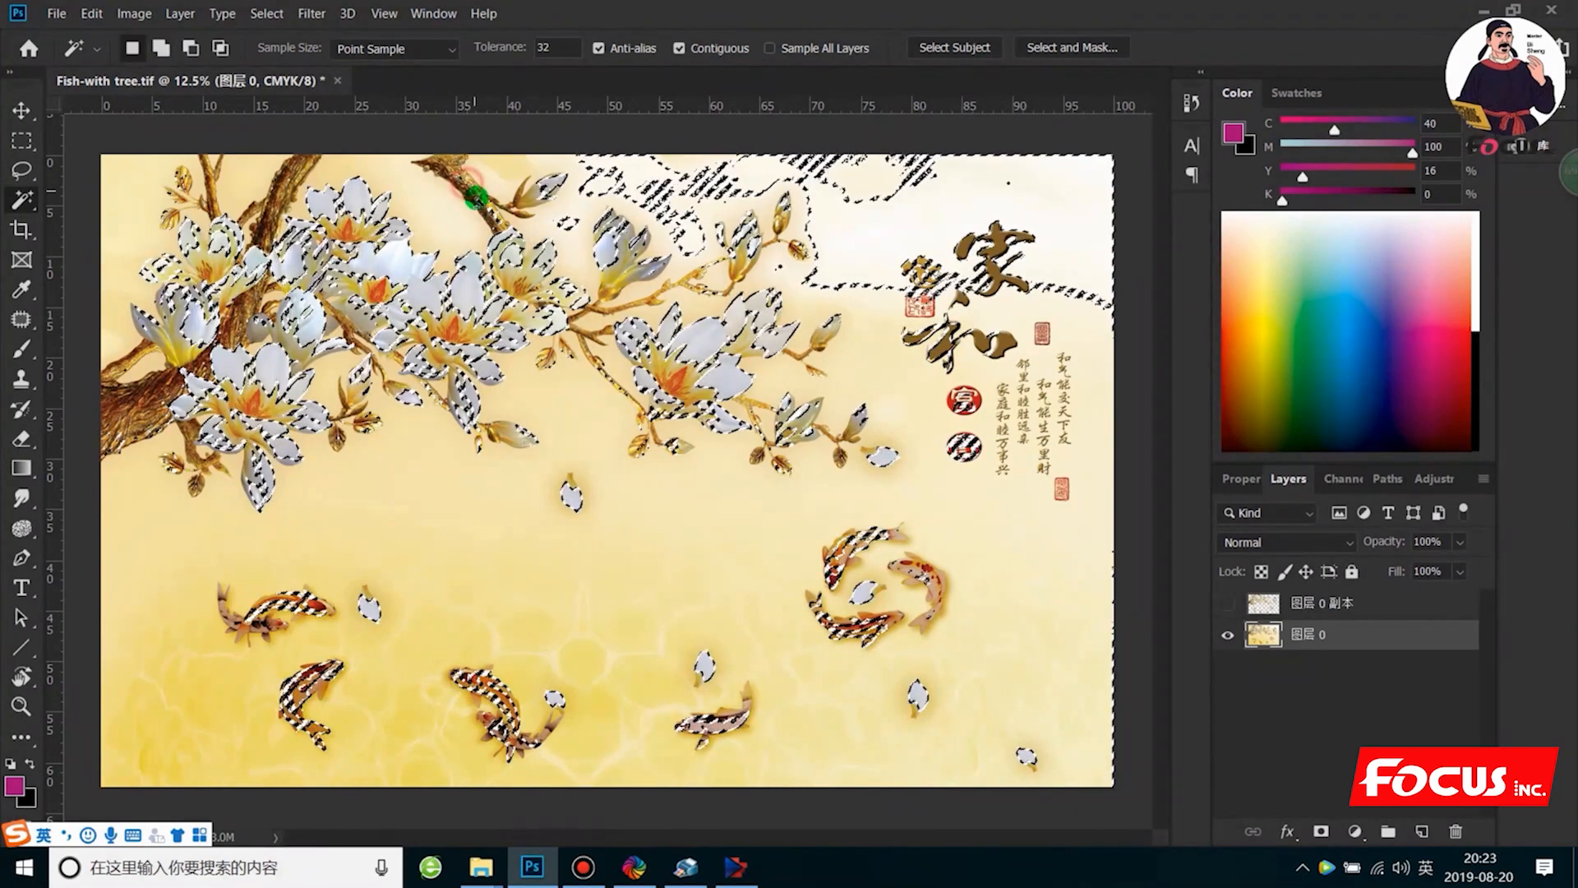
Add the brown branch at the top centre of the image to the Magic Wand selection.
left_click(468, 190, "shift")
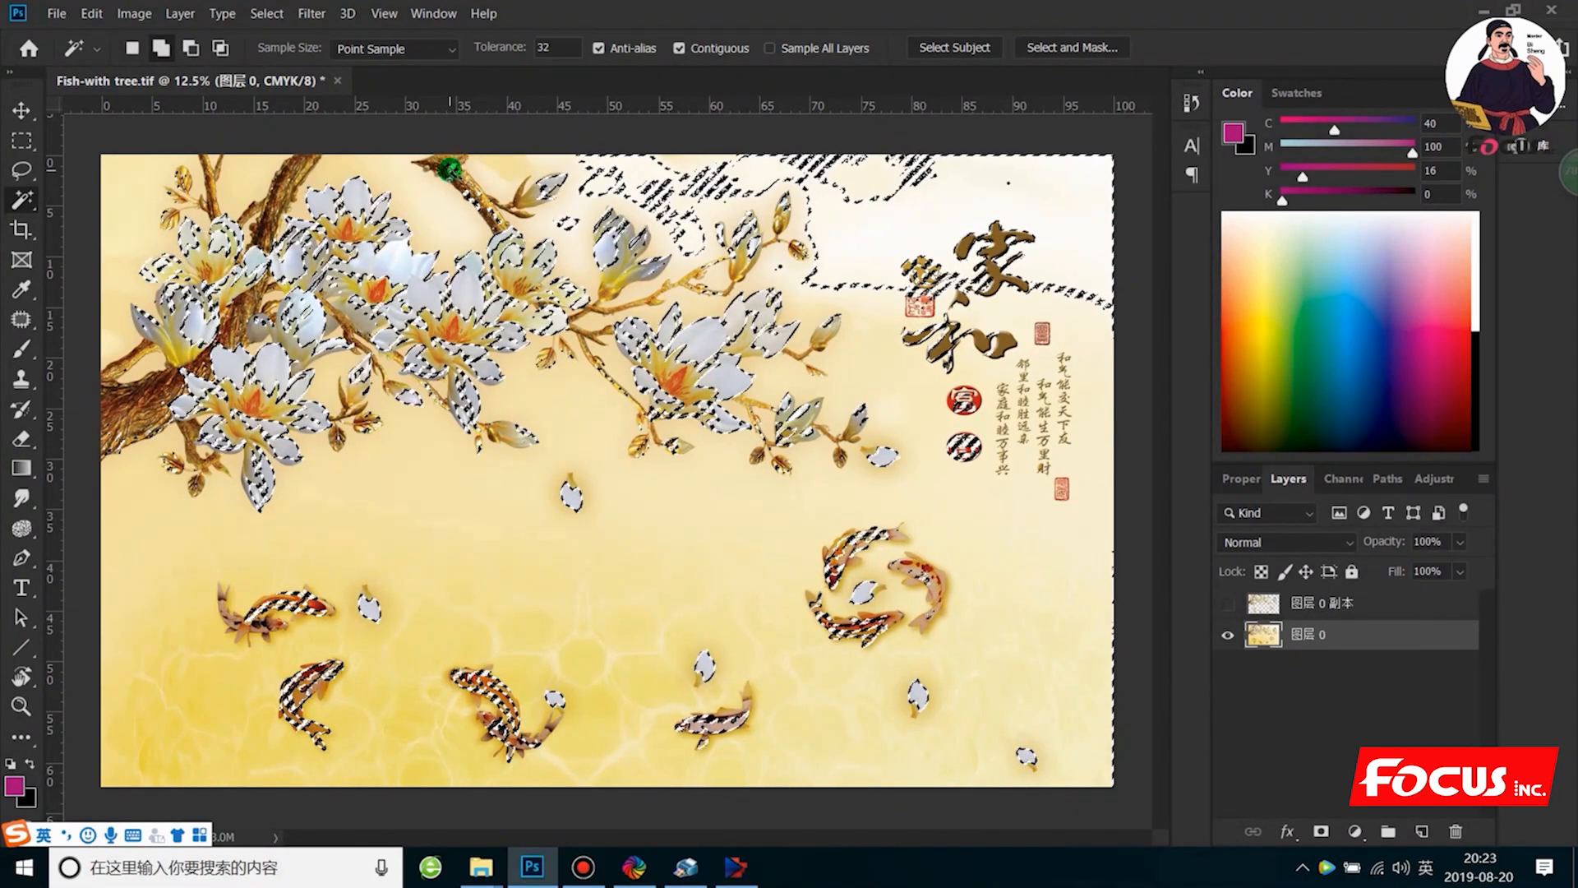
left_click(444, 171, "shift")
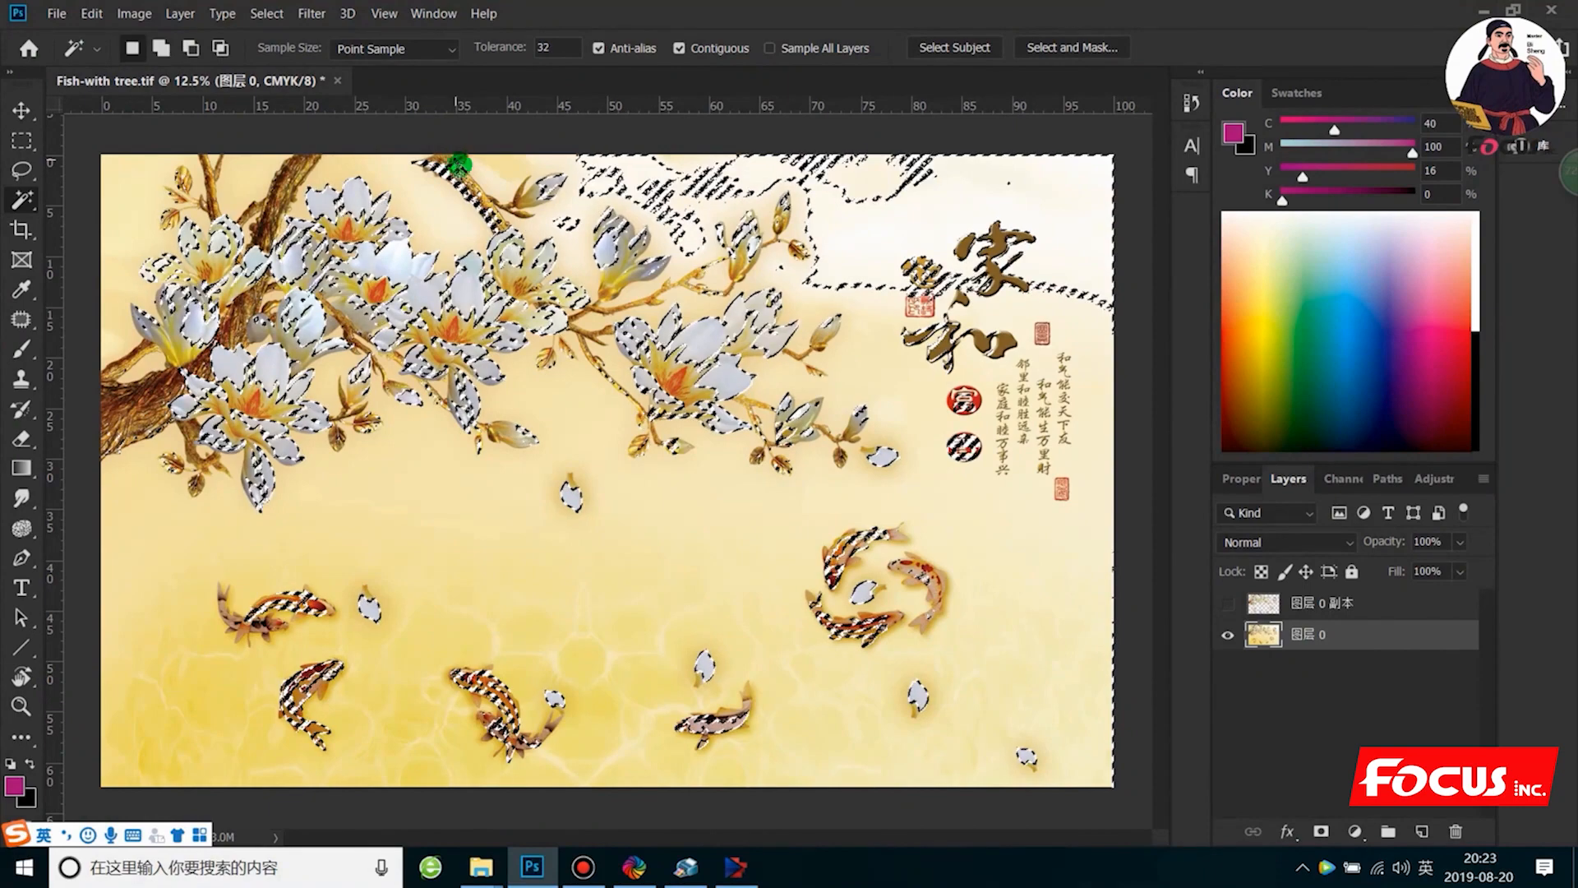
left_click(444, 161, "shift")
Add the thick brown trunk at the left of the artwork, from its upper limb to the image edge, to the selection.
left_click(353, 176, "shift")
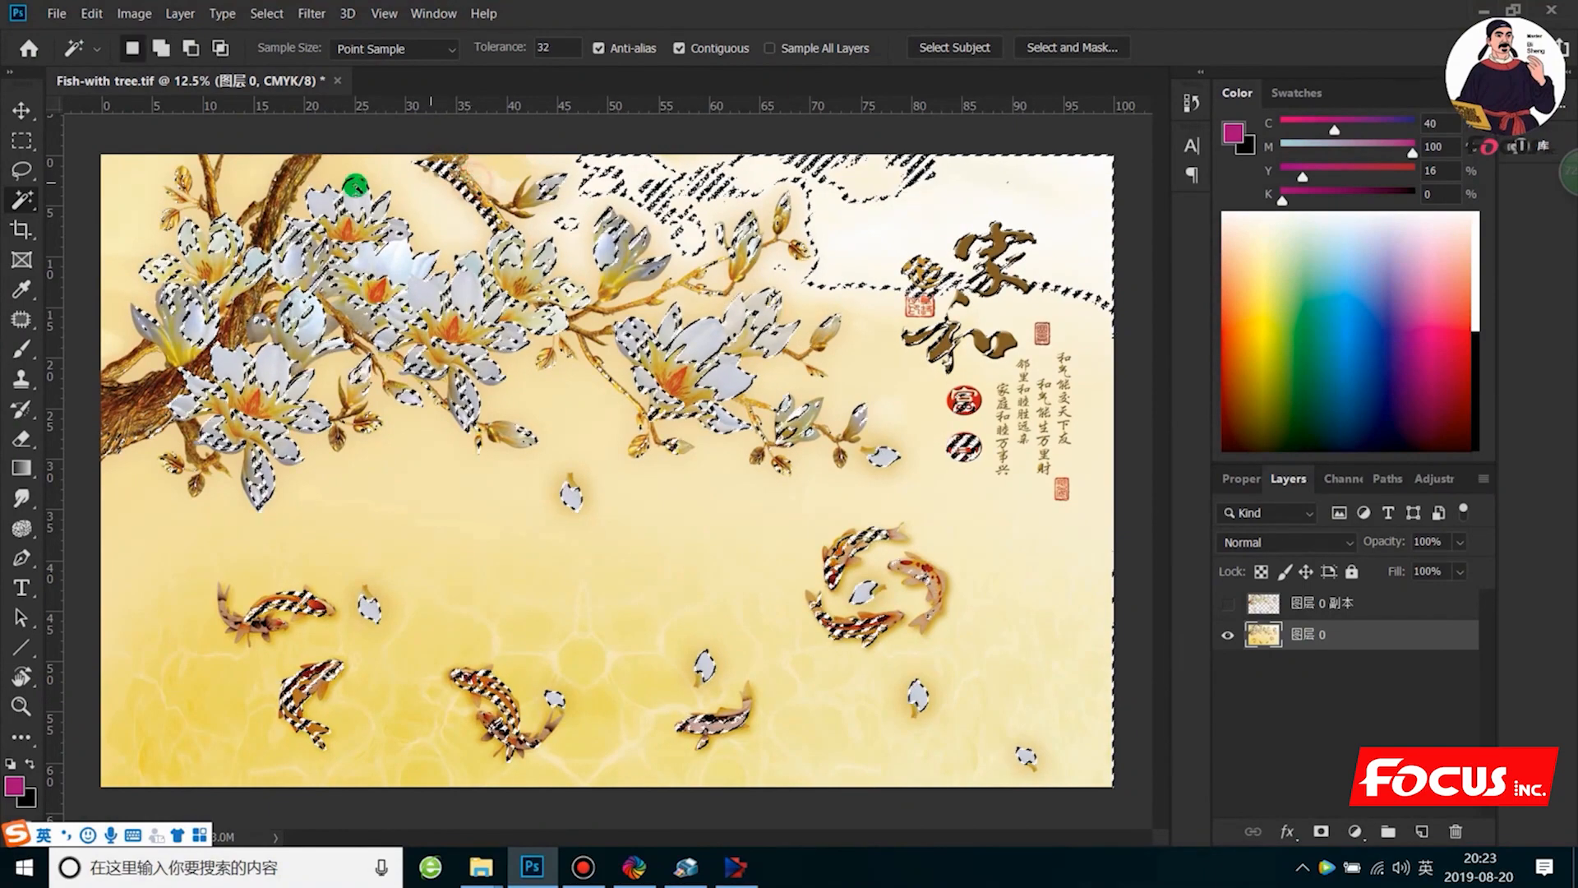
left_click(253, 232, "shift")
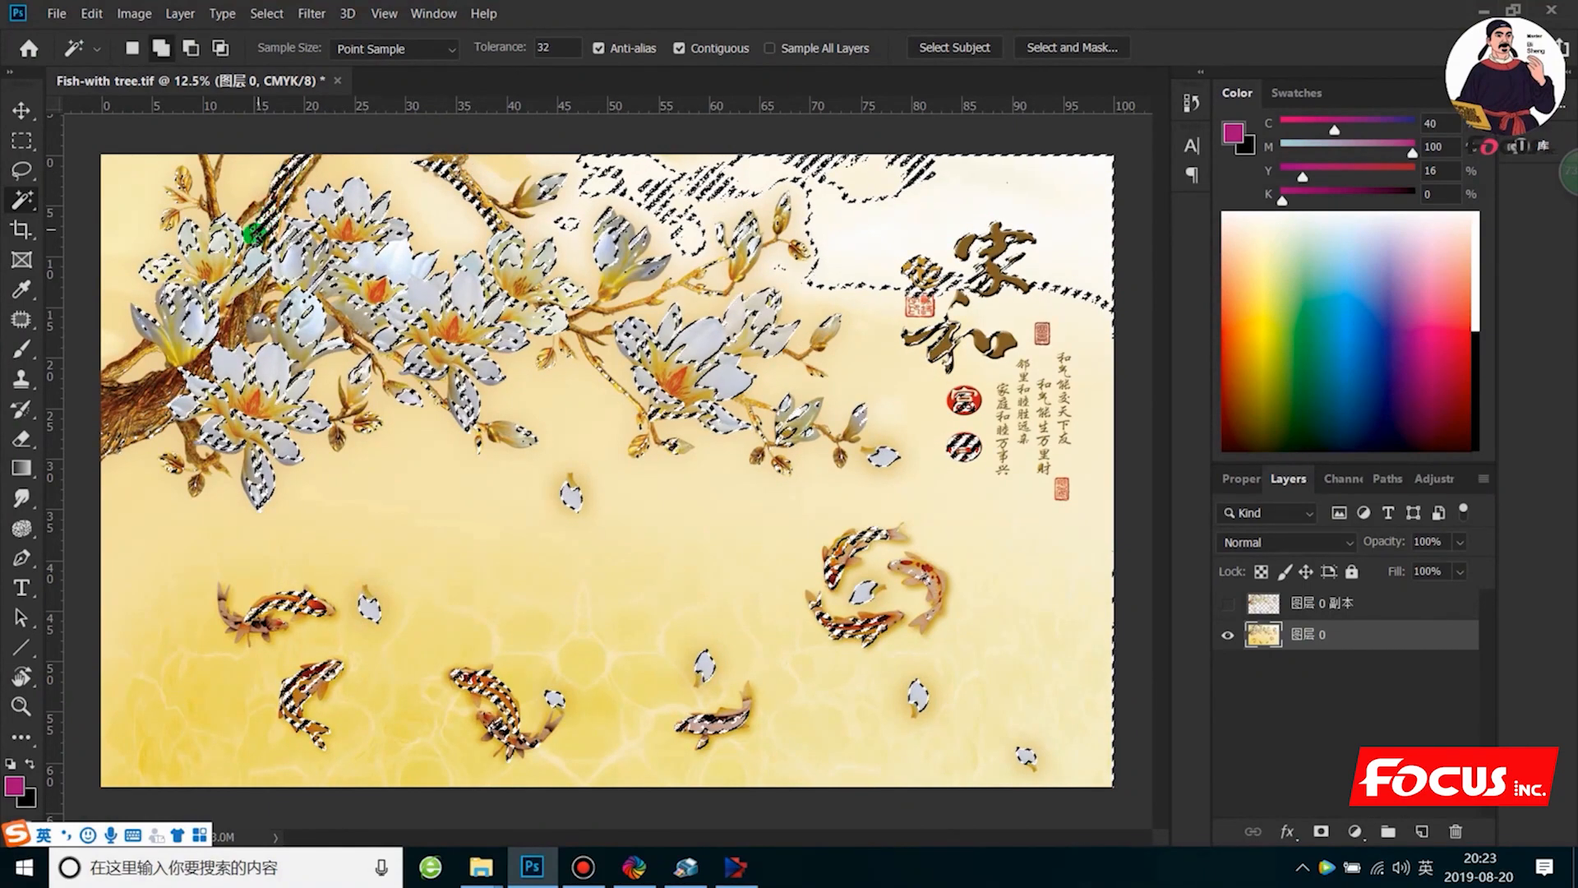
left_click(122, 409, "shift")
left_click(107, 390, "shift")
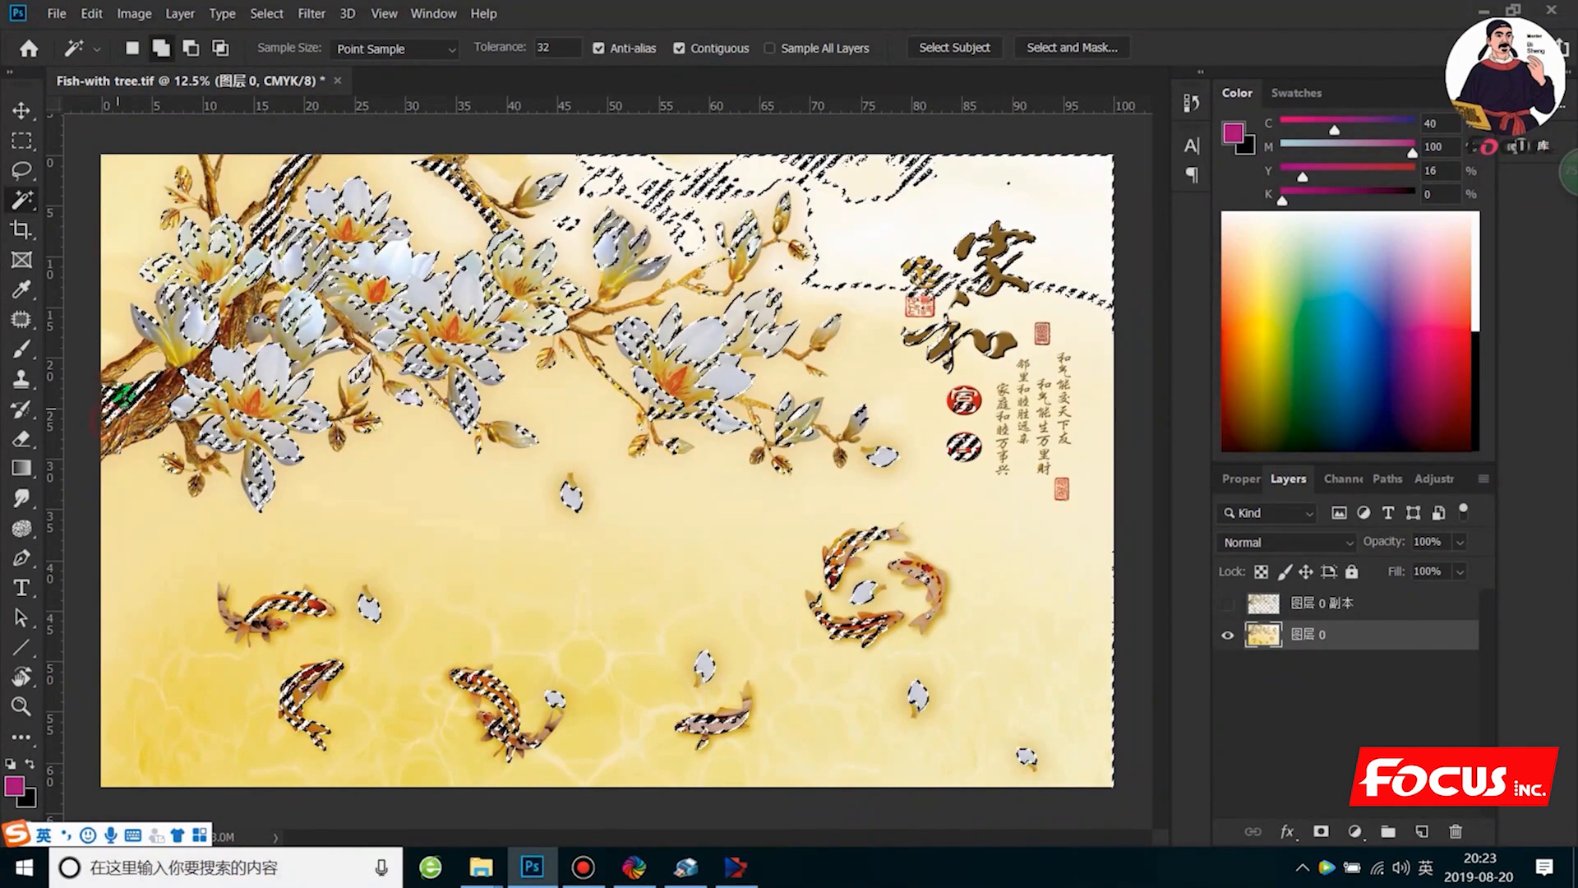
left_click(129, 362, "shift")
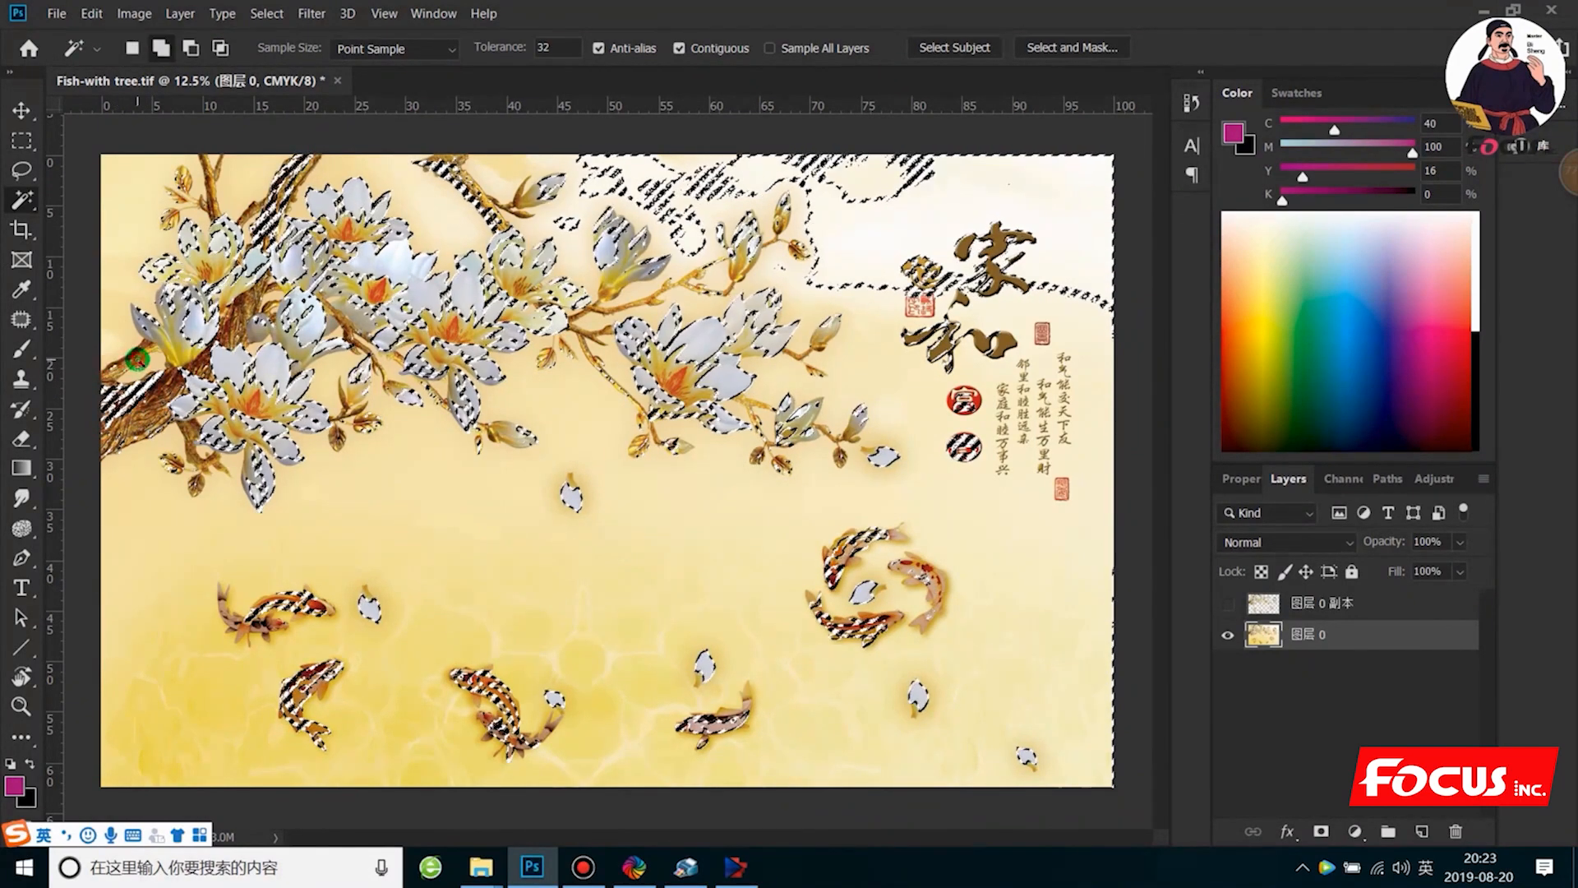
left_click(136, 425, "shift")
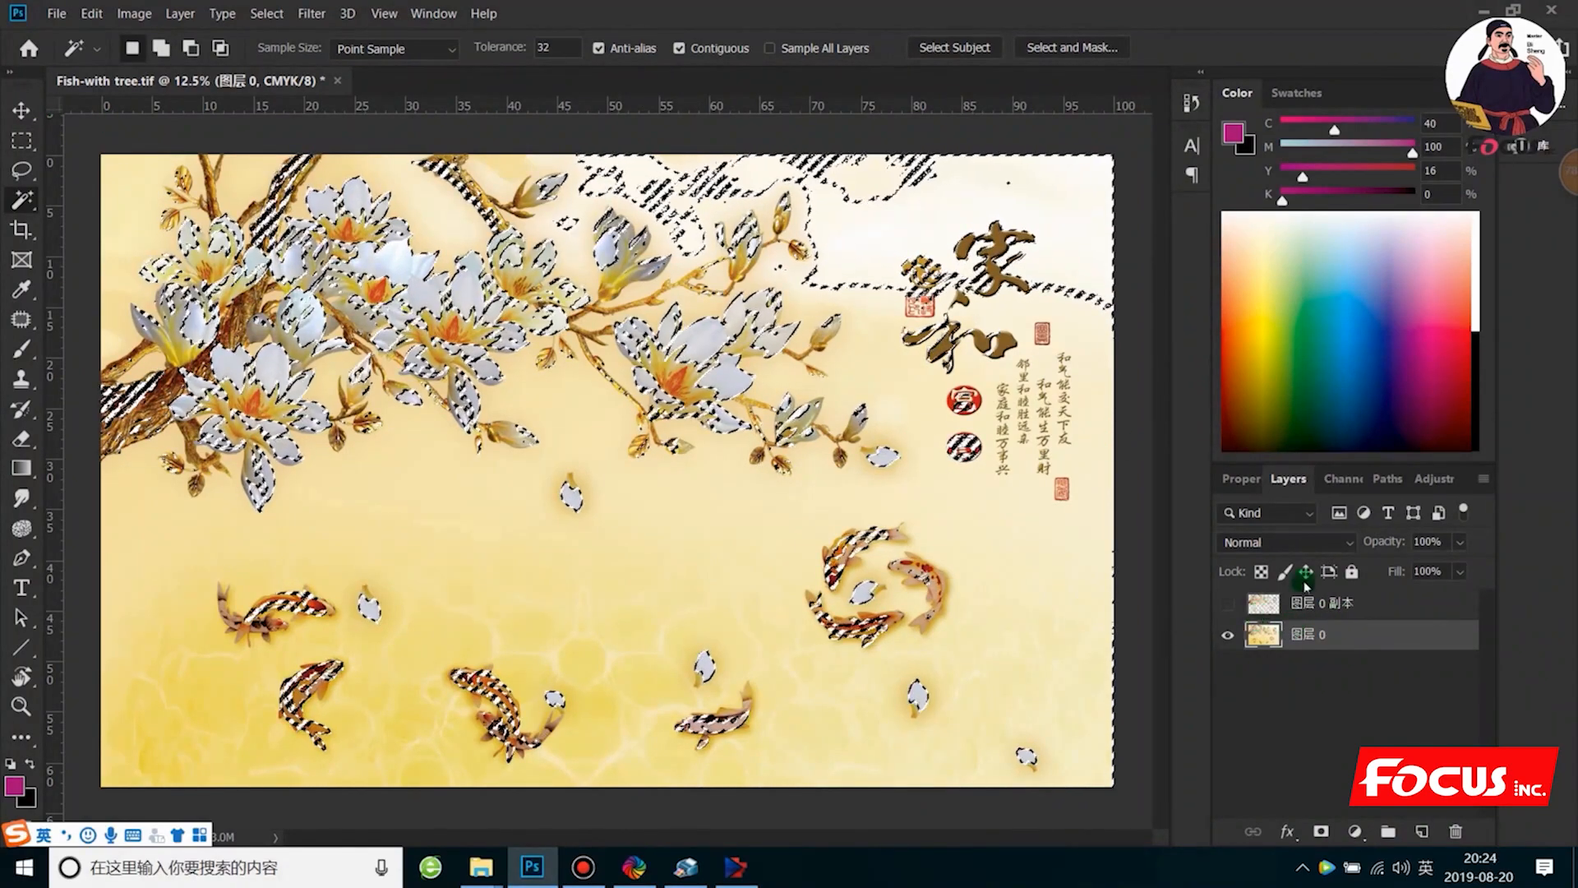
Create a new spot channel from the current selection.
left_click(1350, 479)
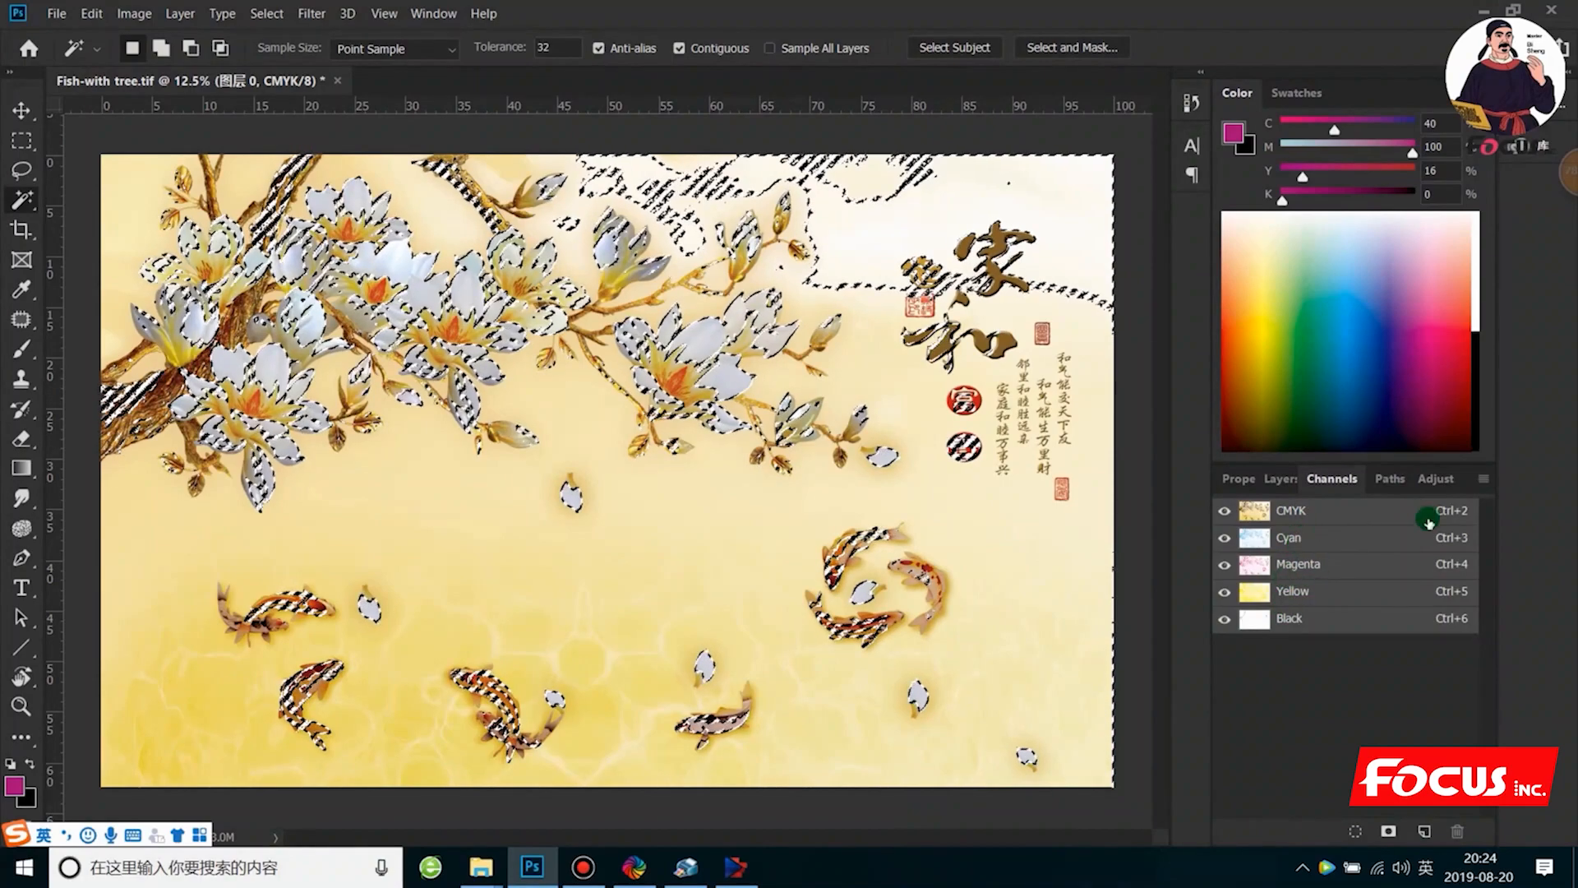
left_click(1481, 481)
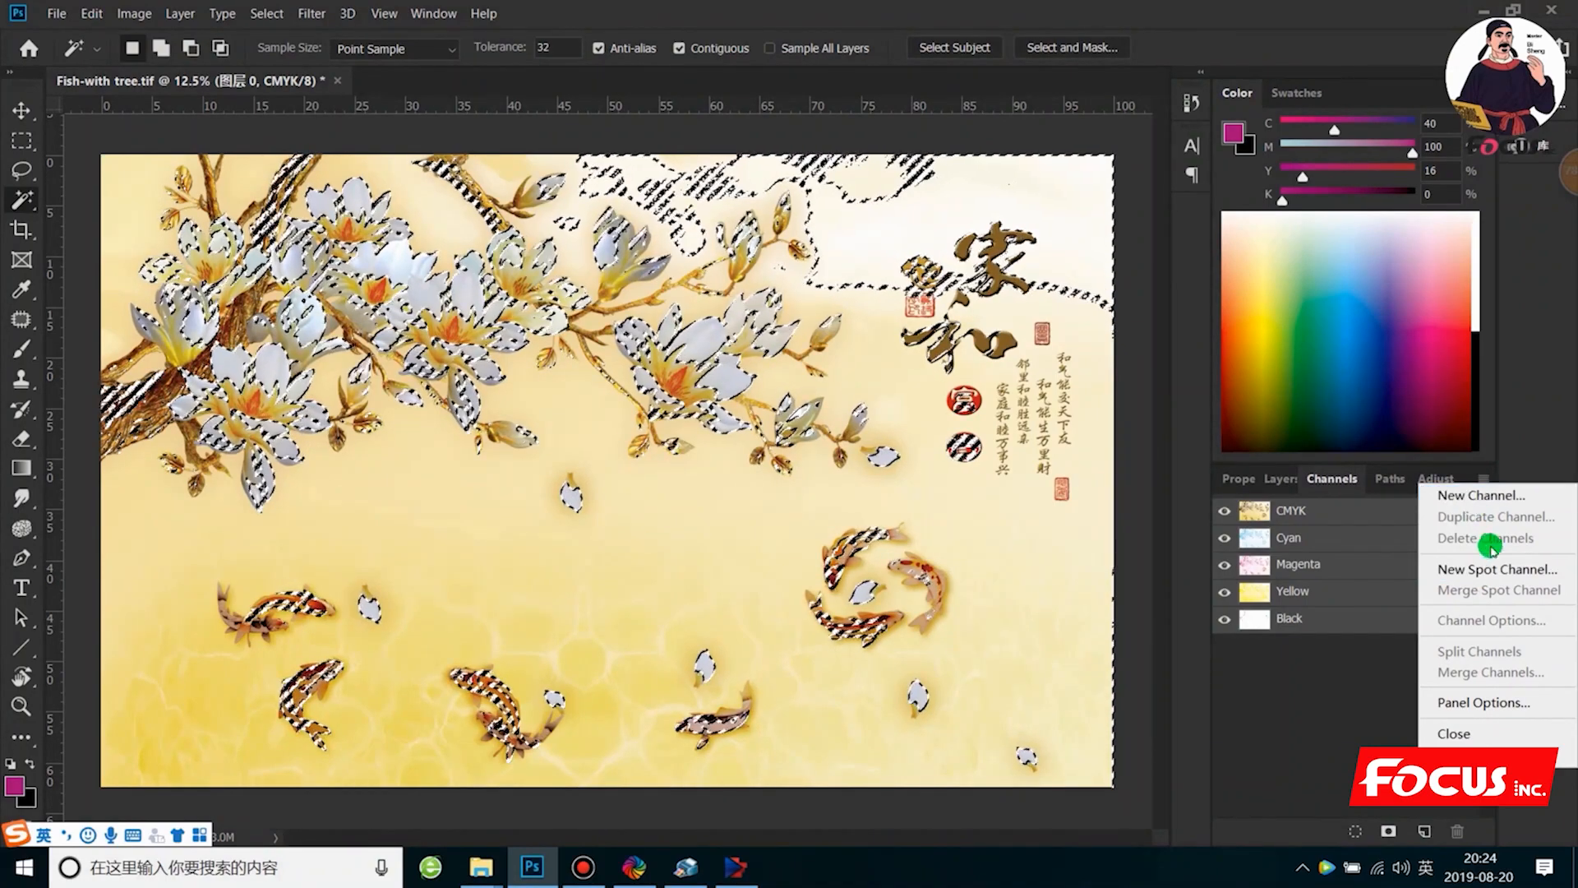
left_click(1494, 569)
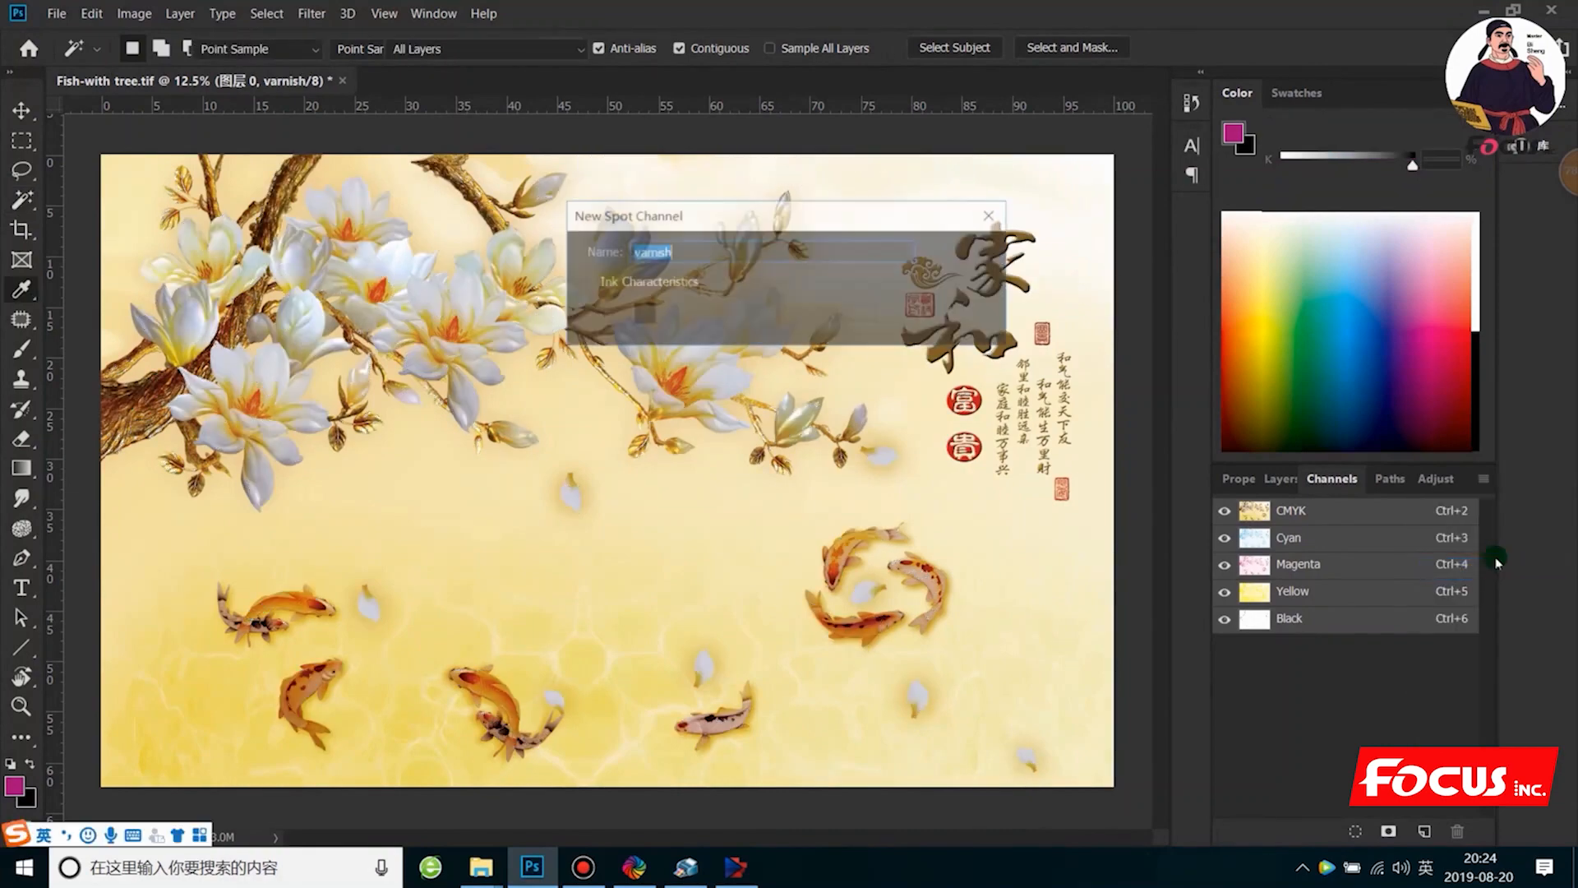
Set the varnish spot channel's ink colour to C 100, M 100, Y 100 and K 100, and accept the channel settings.
left_click(643, 313)
left_click(1262, 658)
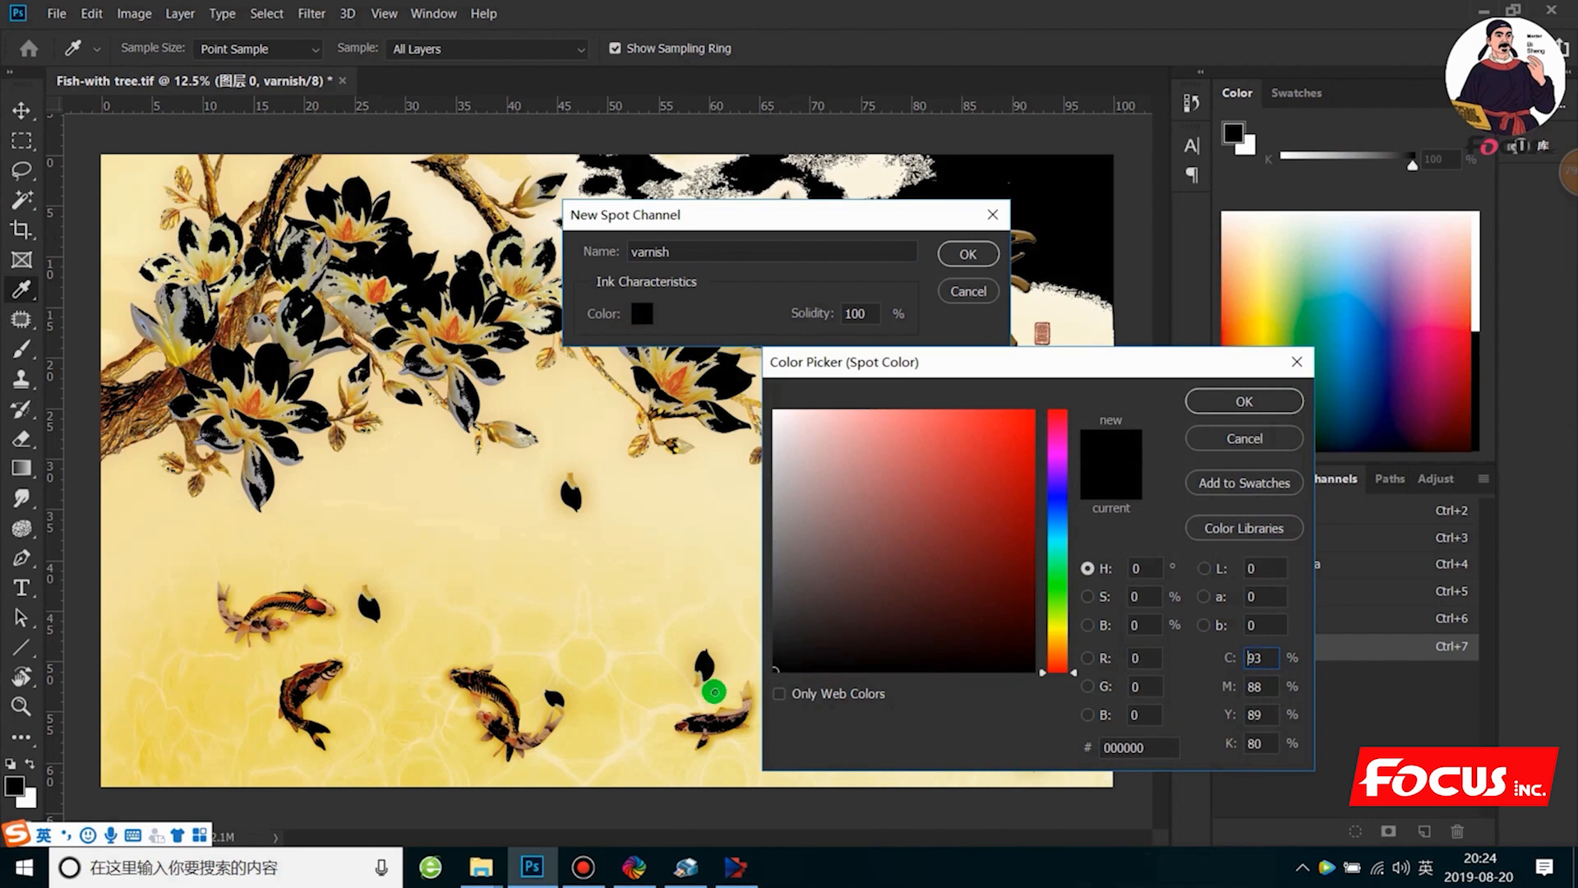
left_click(1259, 658)
type("100")
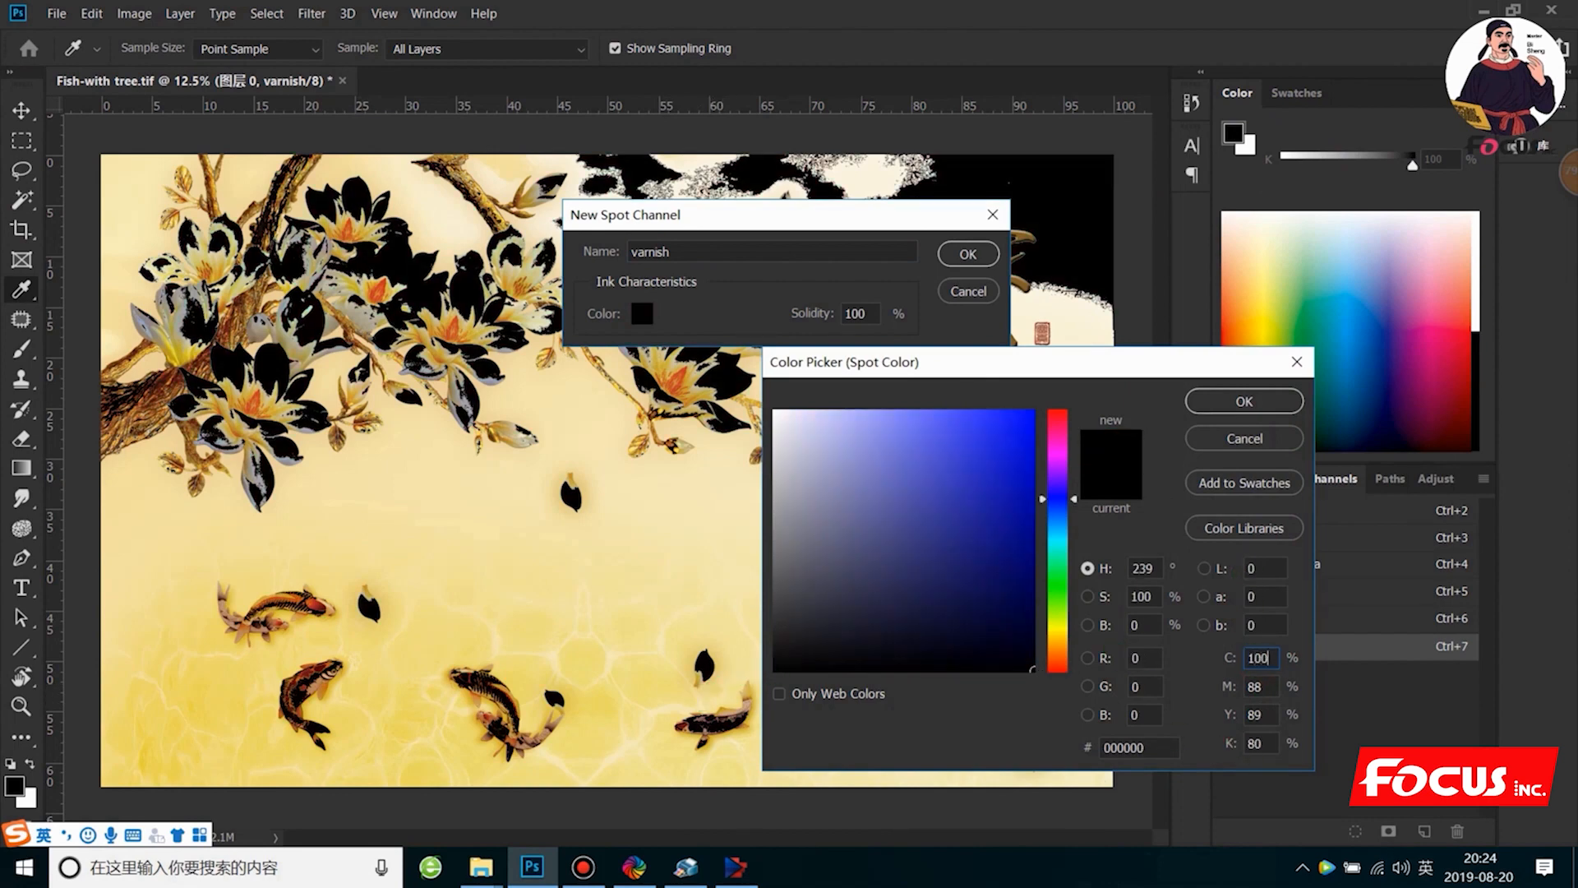
left_click(1285, 683)
type("100")
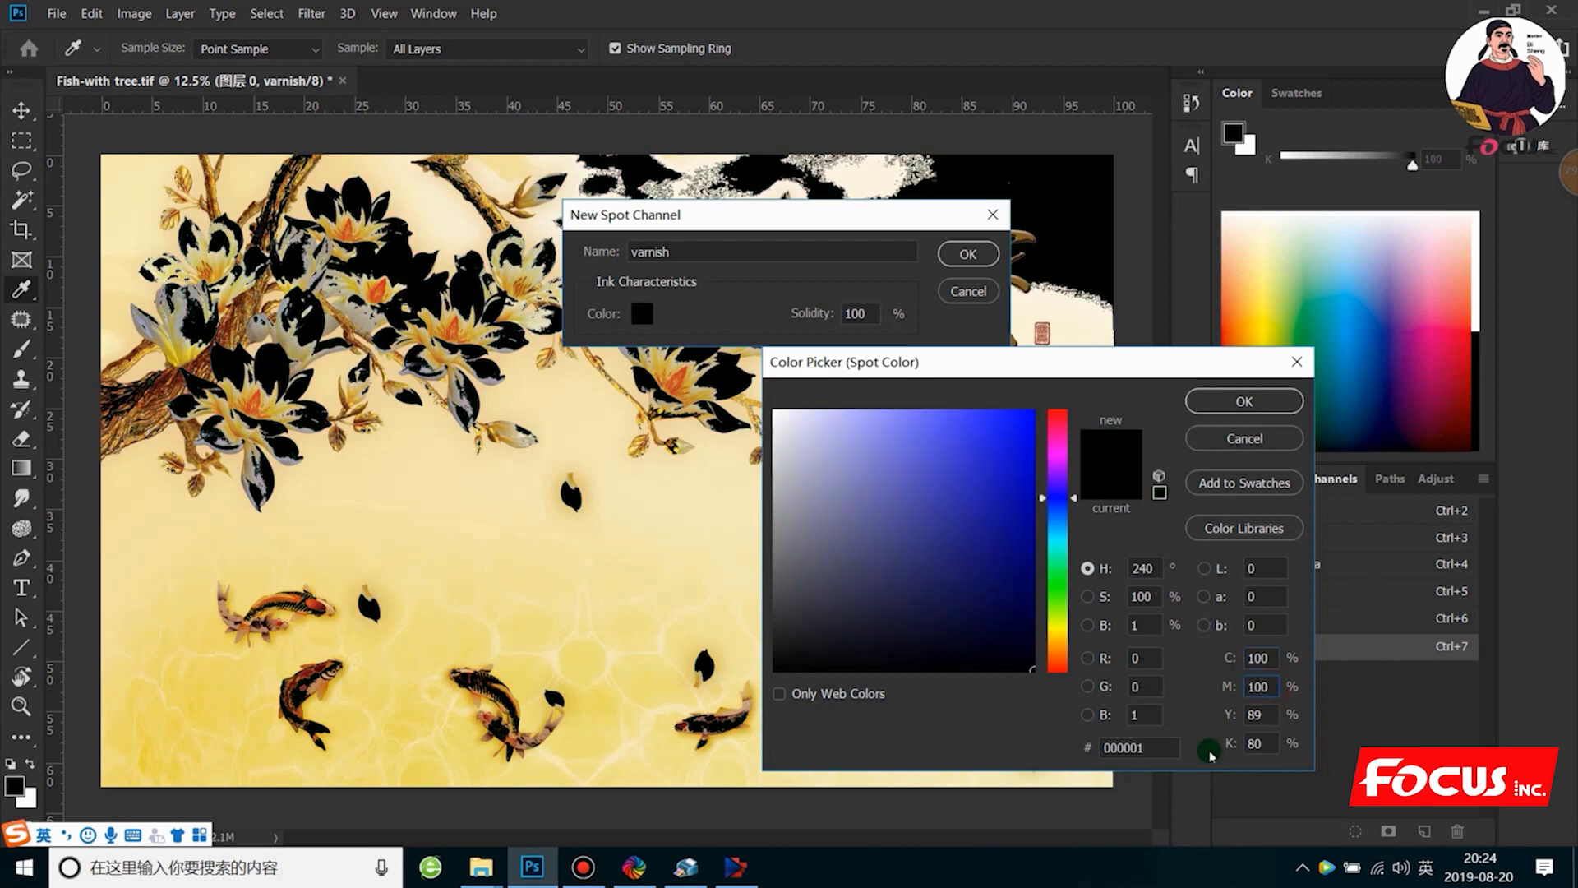
left_click(1258, 714)
type("10")
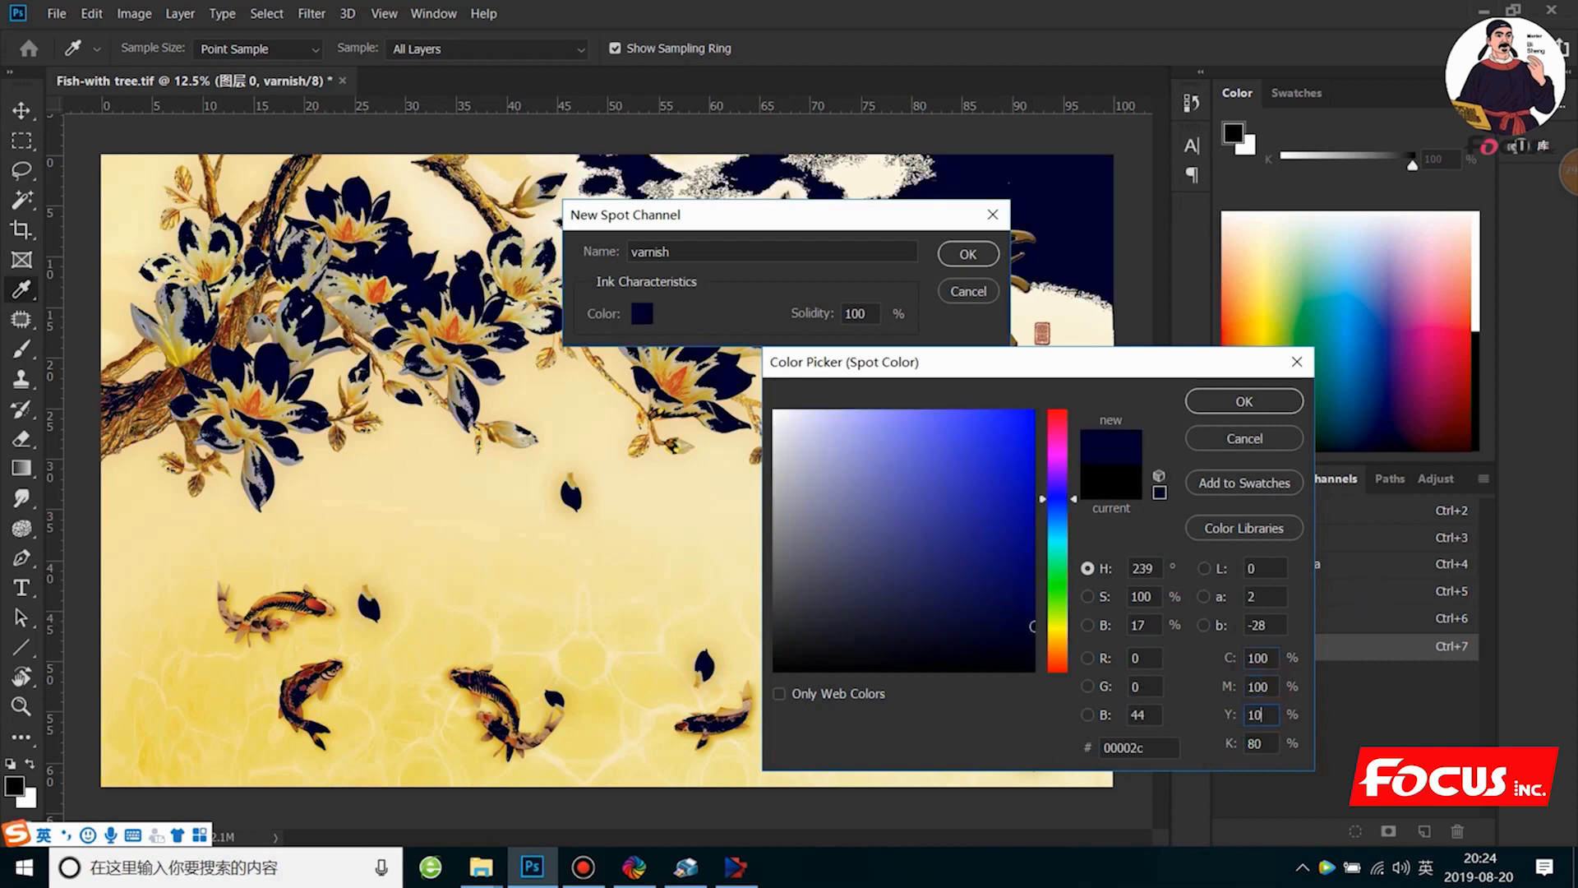
type("0")
left_click(1261, 750)
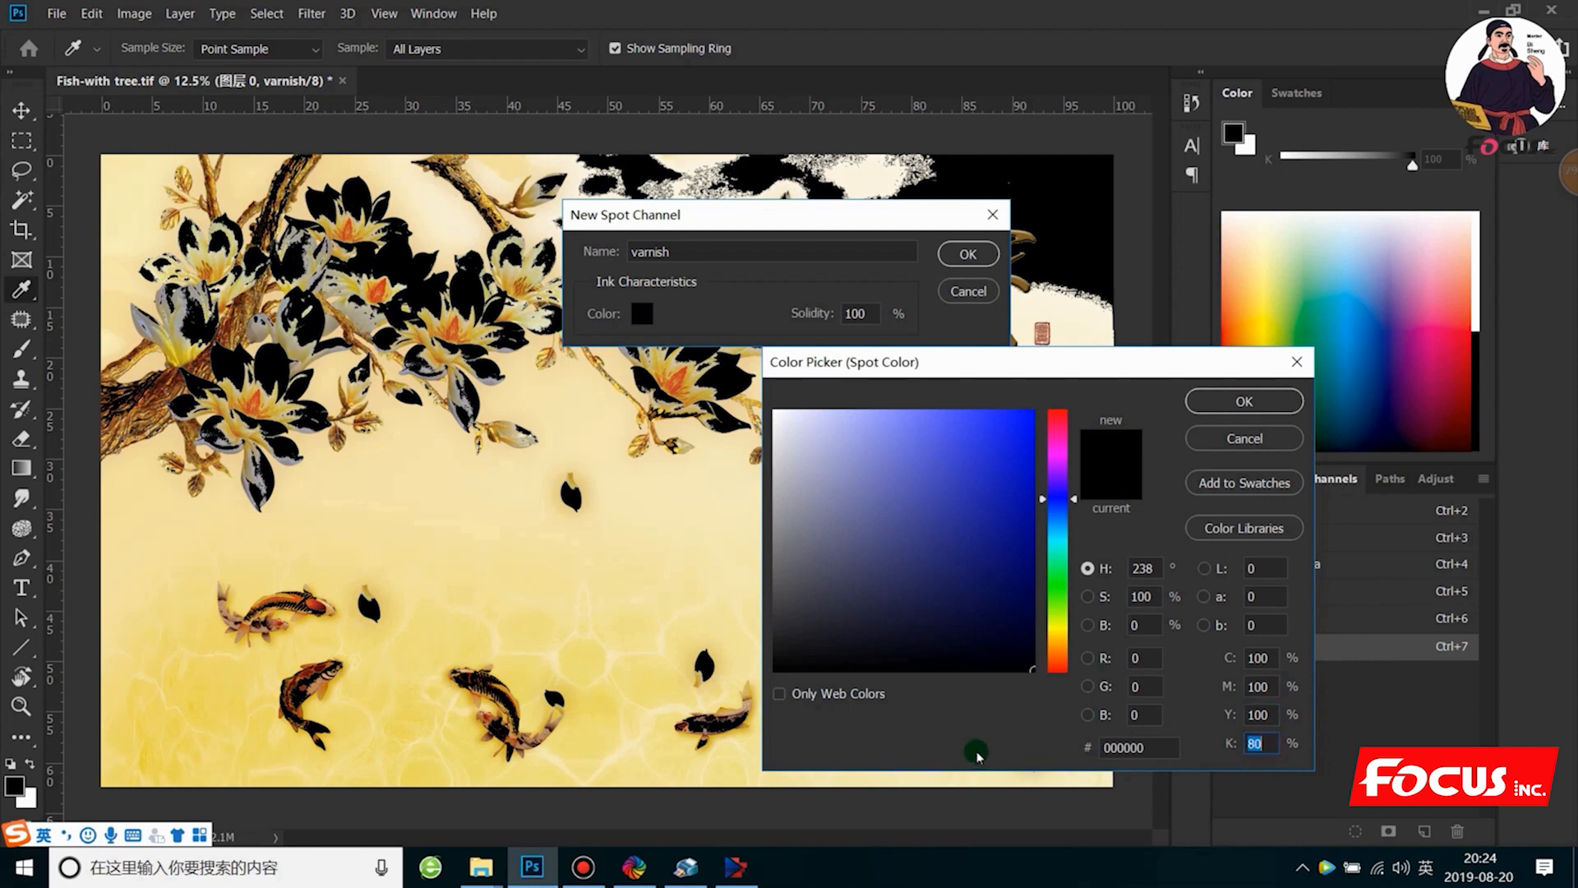
type("100")
left_click(1245, 401)
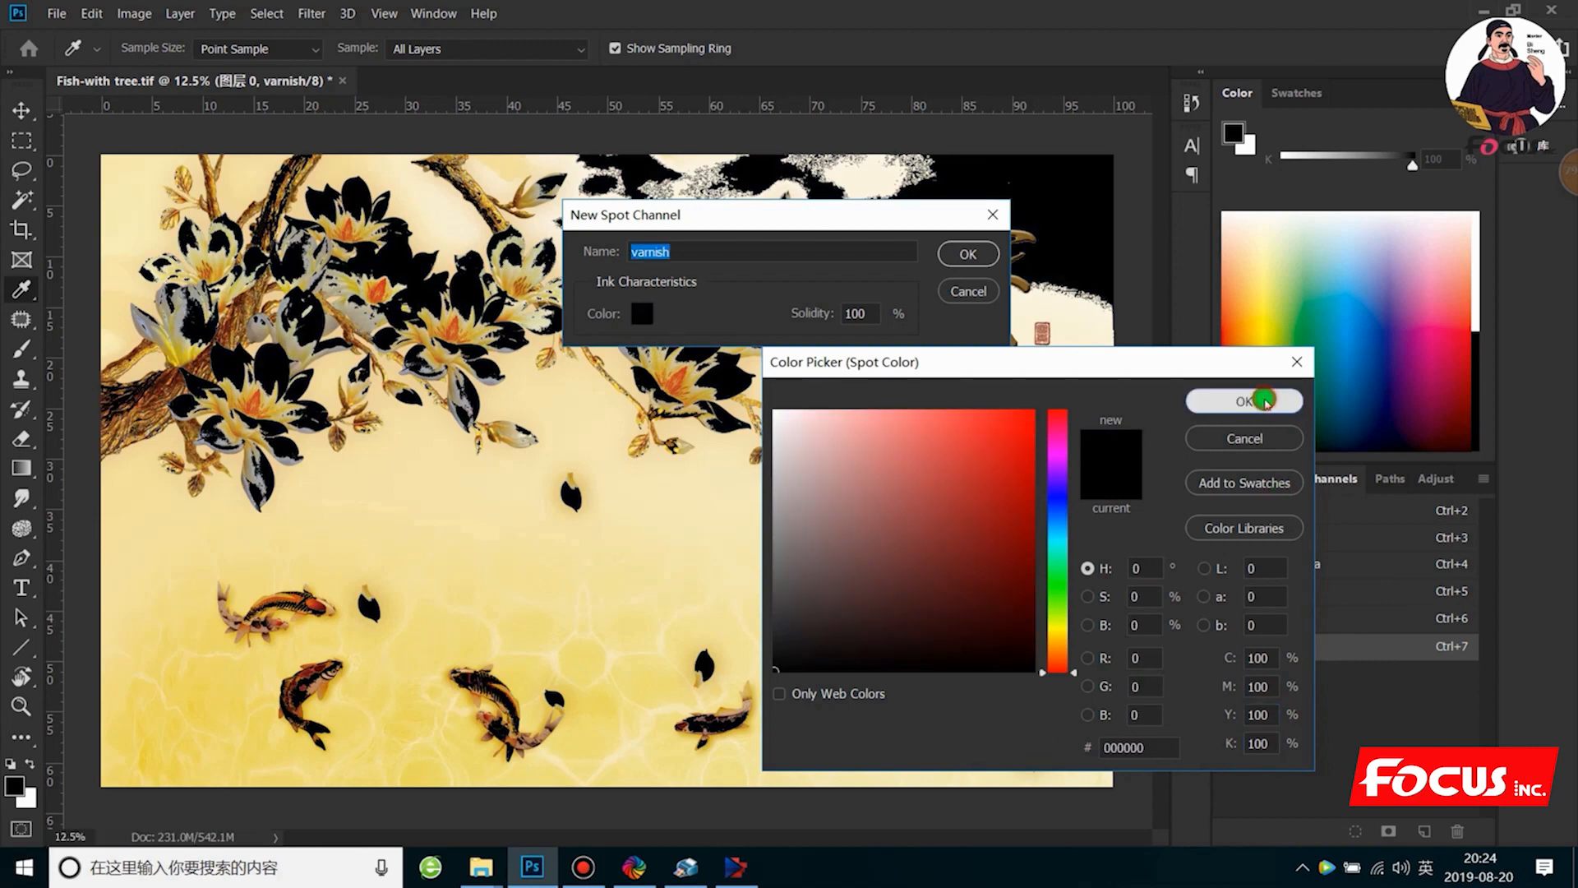
left_click(956, 254)
Hide the CMYK channels so that only the varnish spot channel is displayed.
key("w")
left_click(1290, 650)
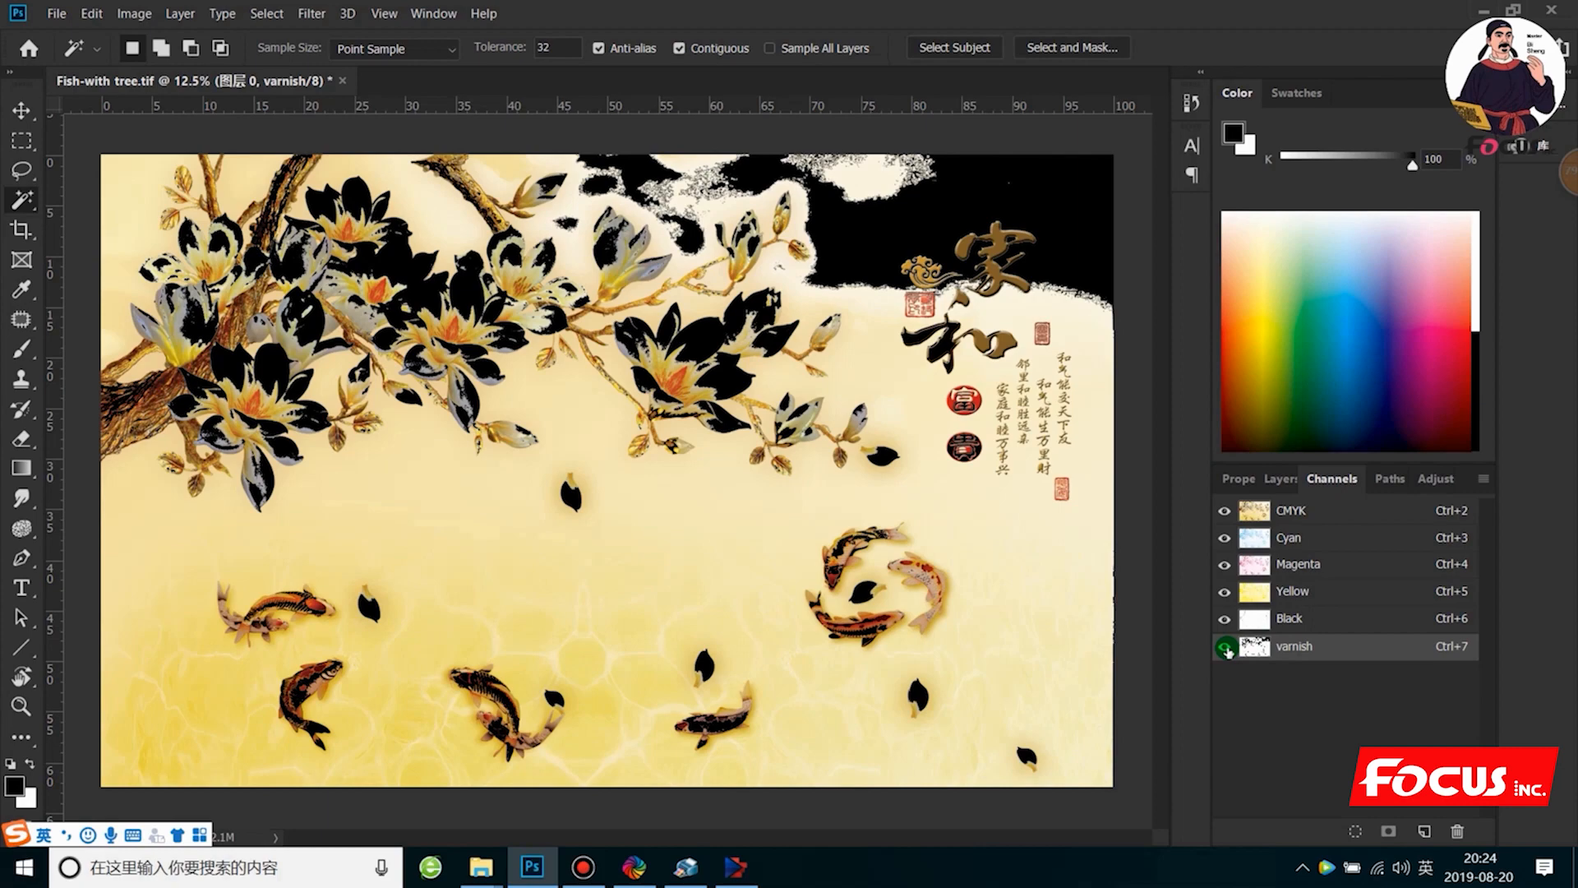
left_click(1226, 512)
scroll(863, 546, "down", 2)
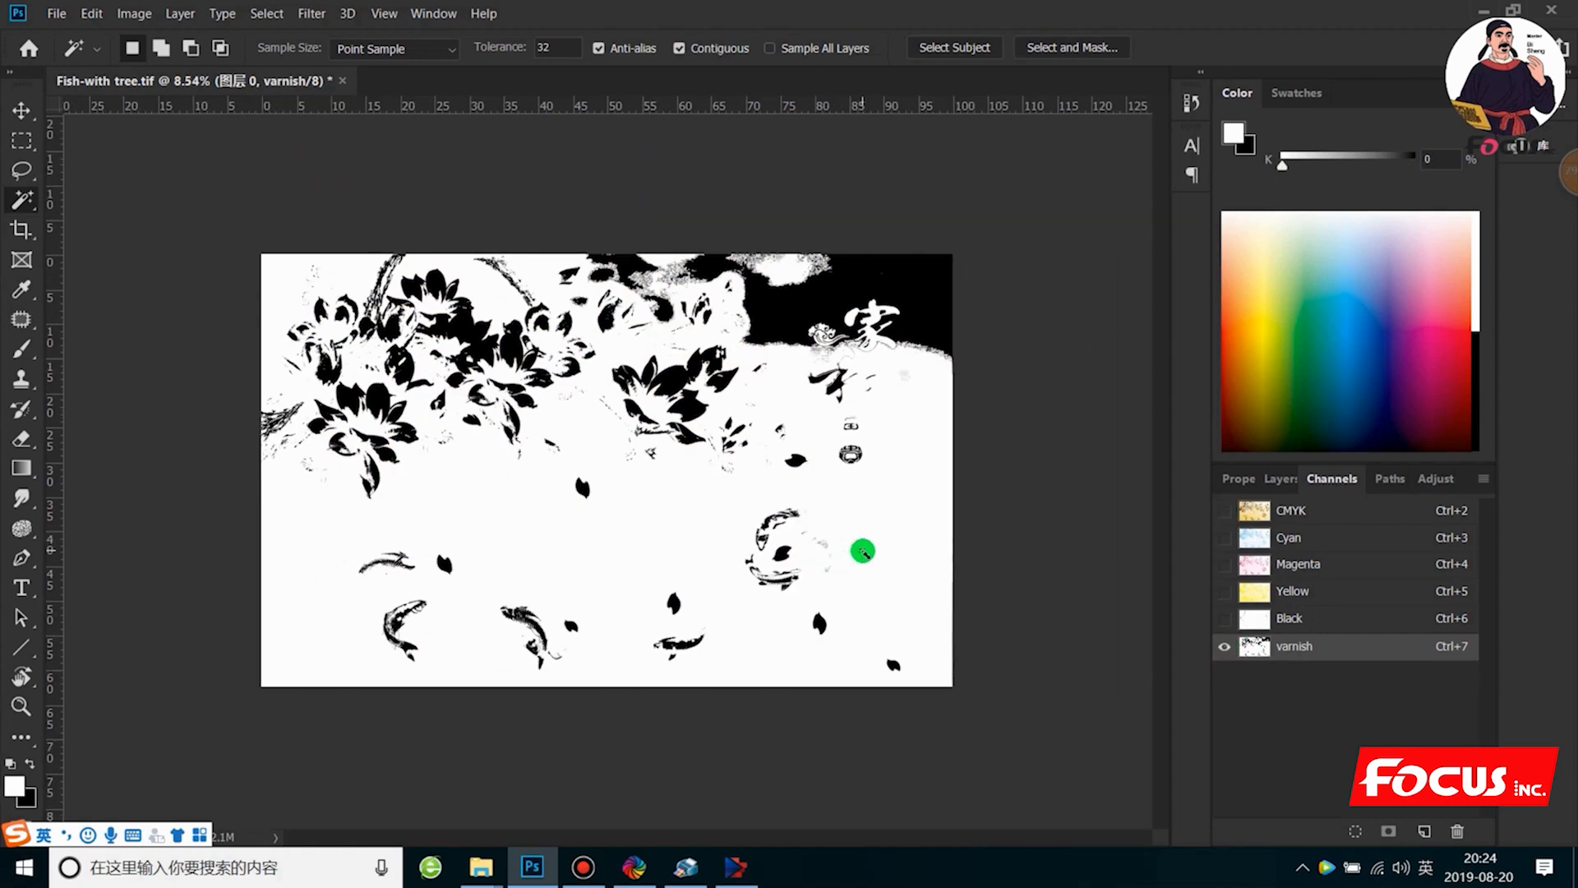
scroll(863, 546, "up", 1)
Rename the varnish spot channel to white.
double_click(1305, 646)
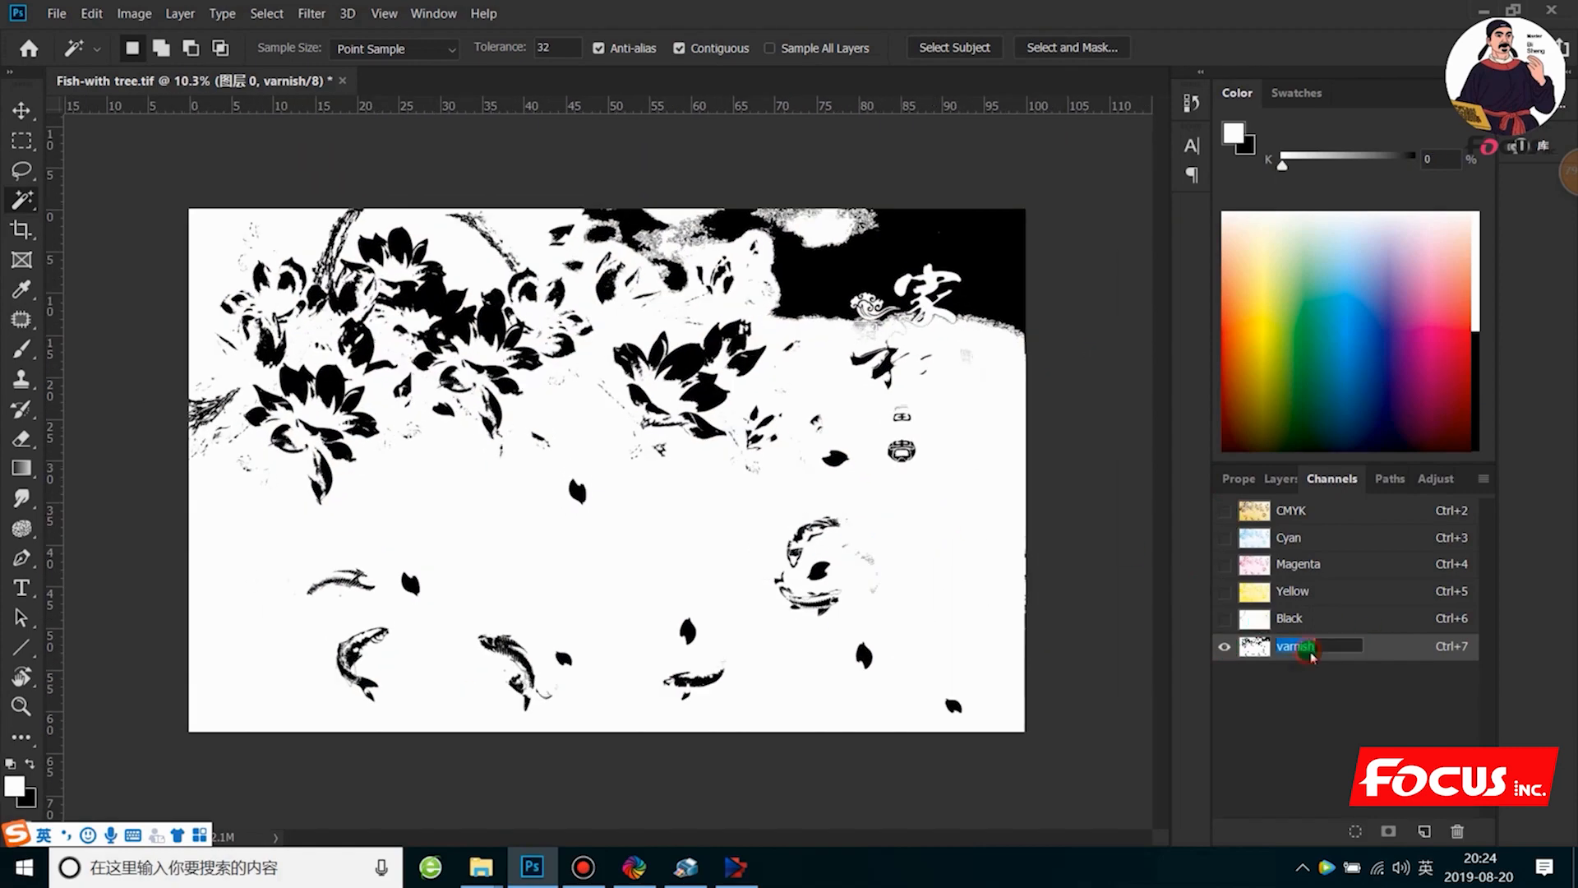
type("white")
left_click(1390, 646)
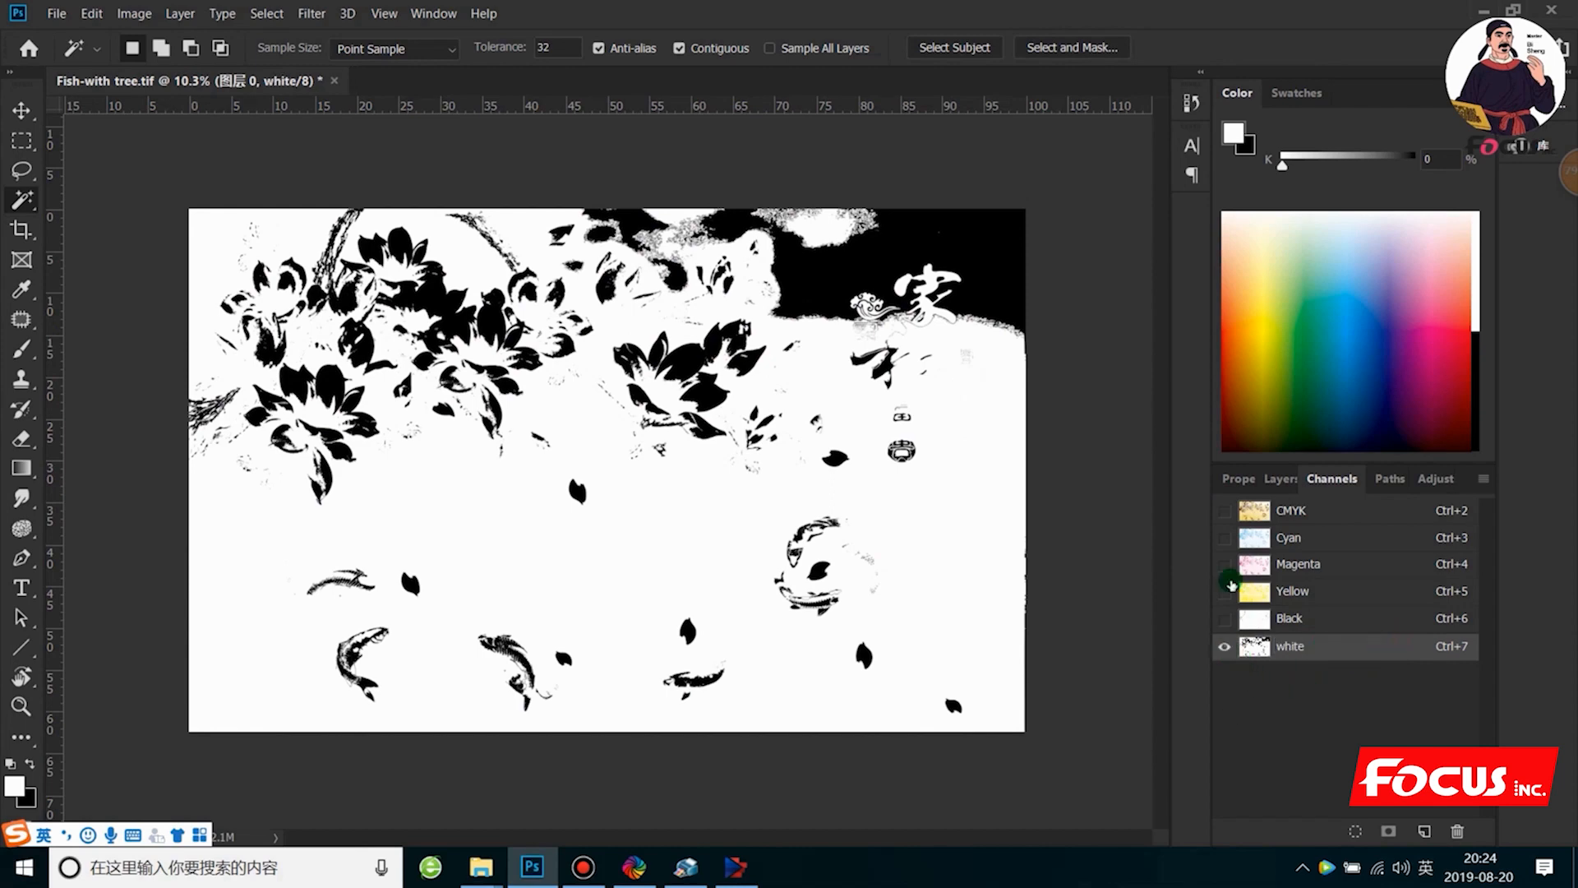
Show the CMYK composite again and toggle the white channel's visibility to compare the artwork with and without it.
left_click(1225, 510)
left_click(1225, 648)
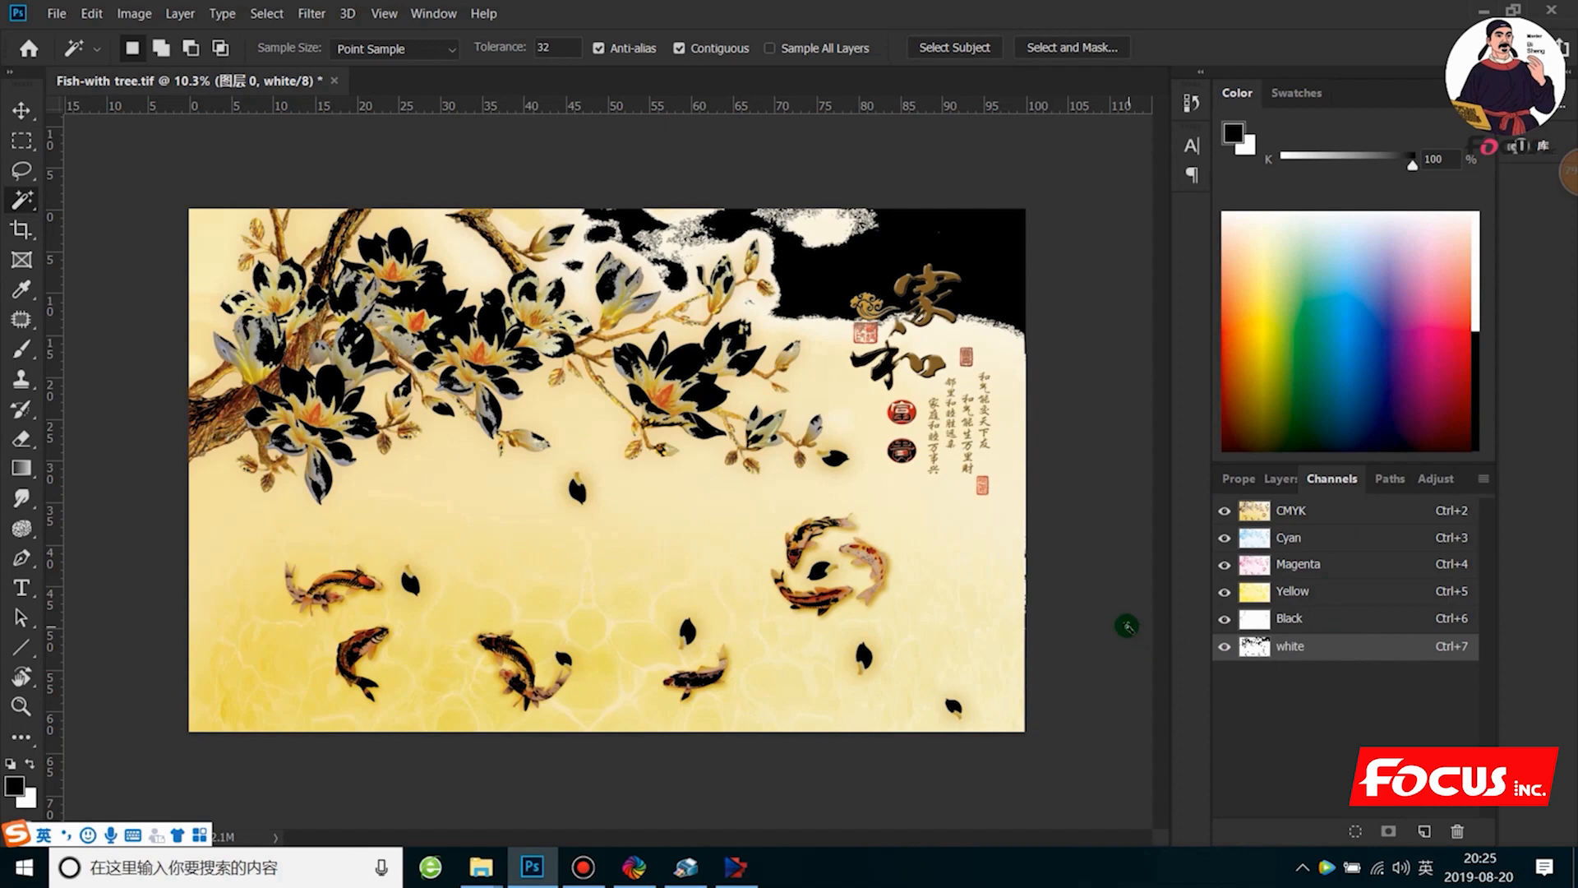
left_click(1225, 647)
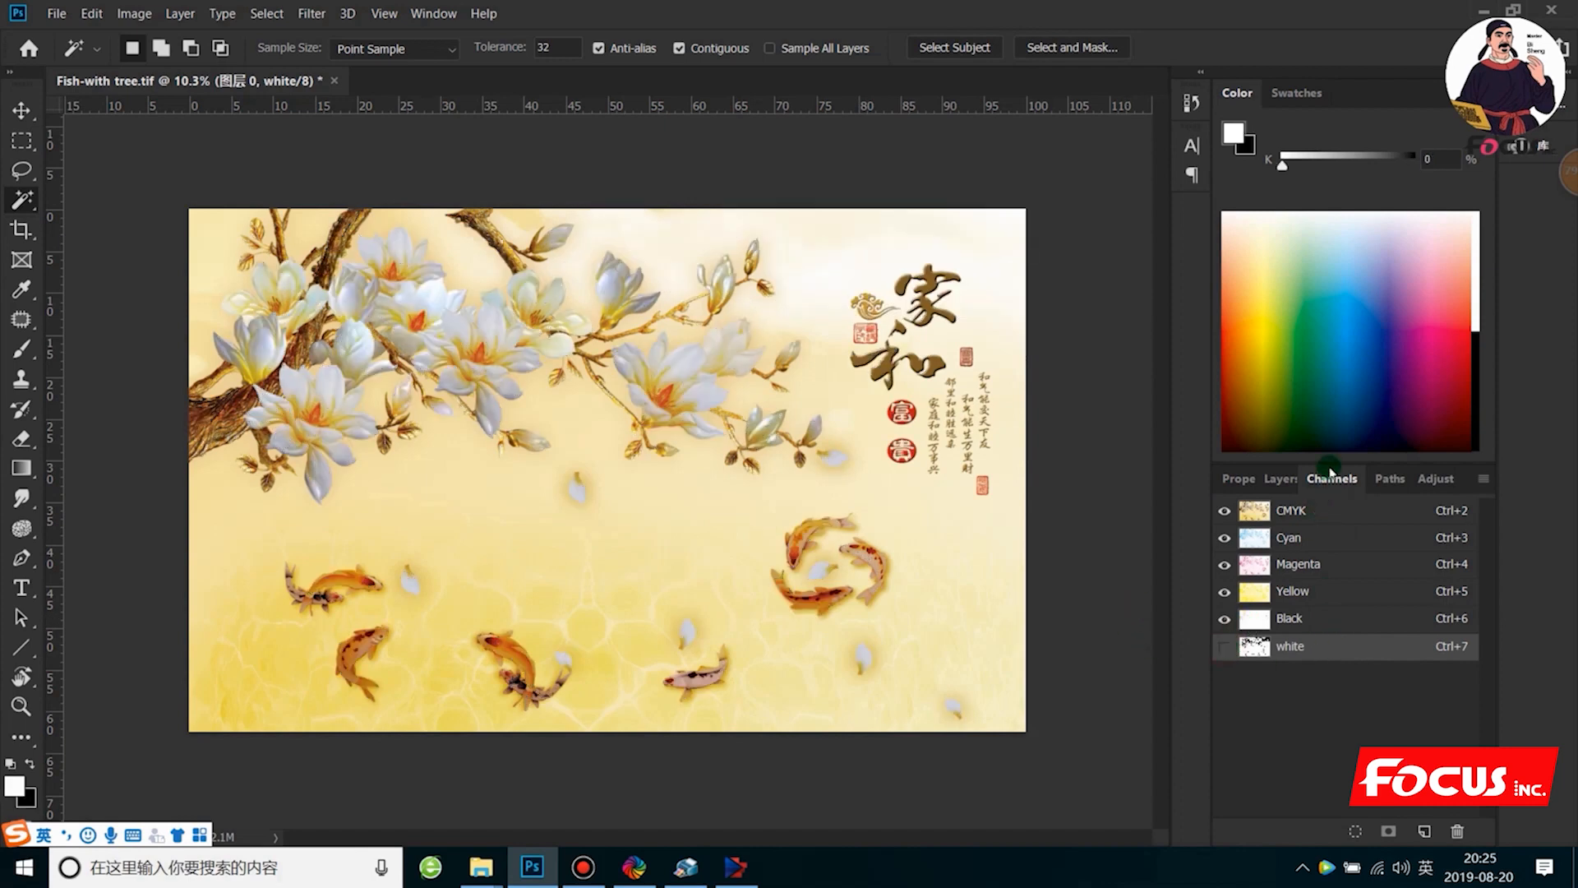
left_click(1391, 478)
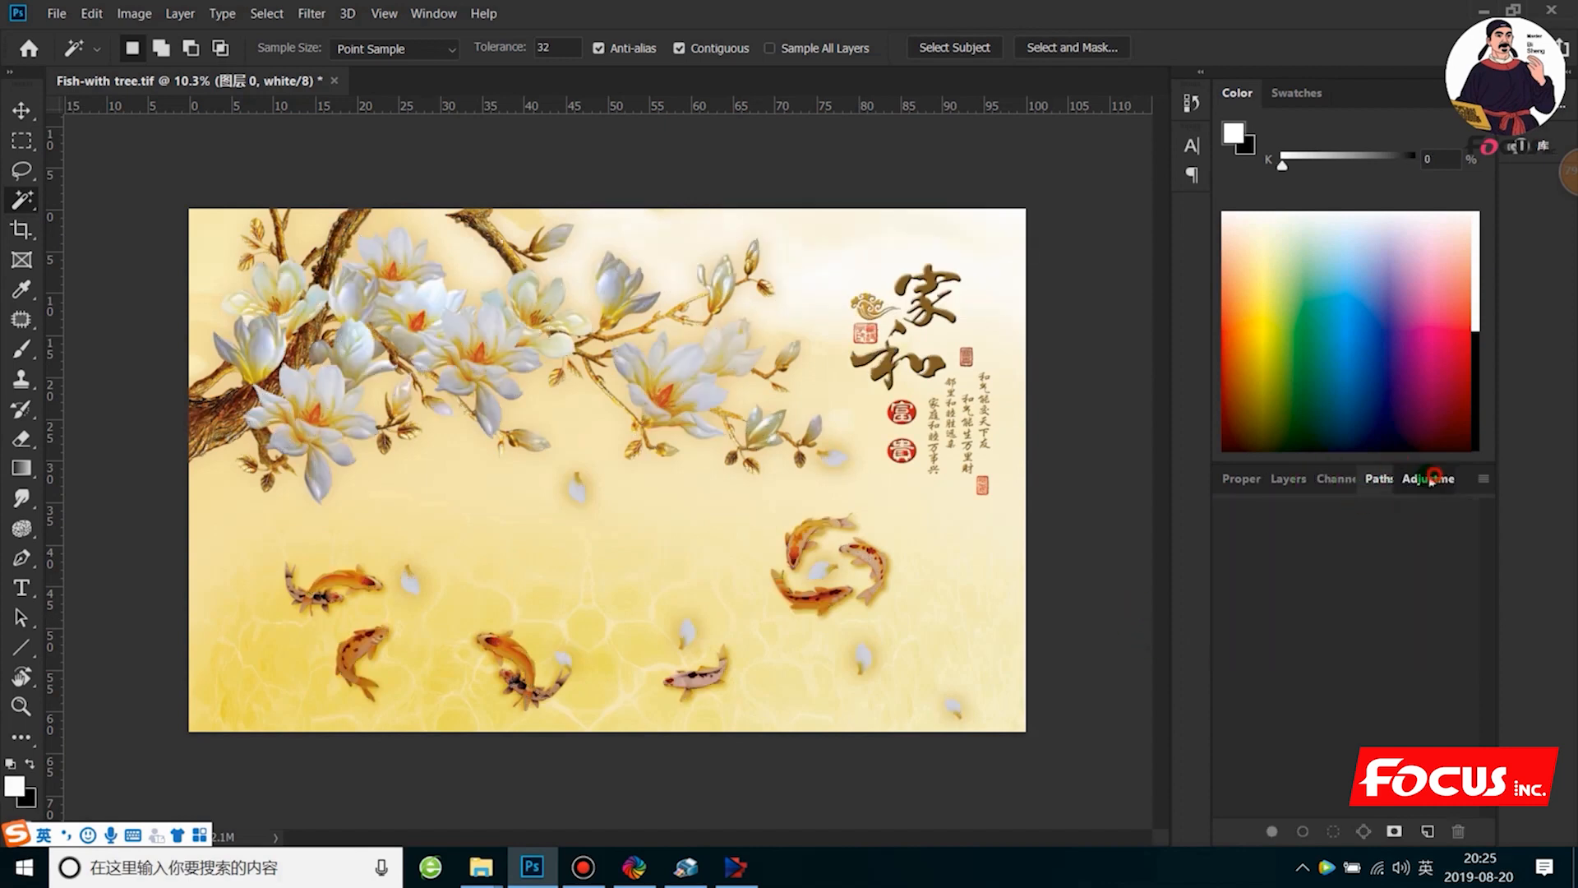
left_click(1331, 480)
left_click(1284, 479)
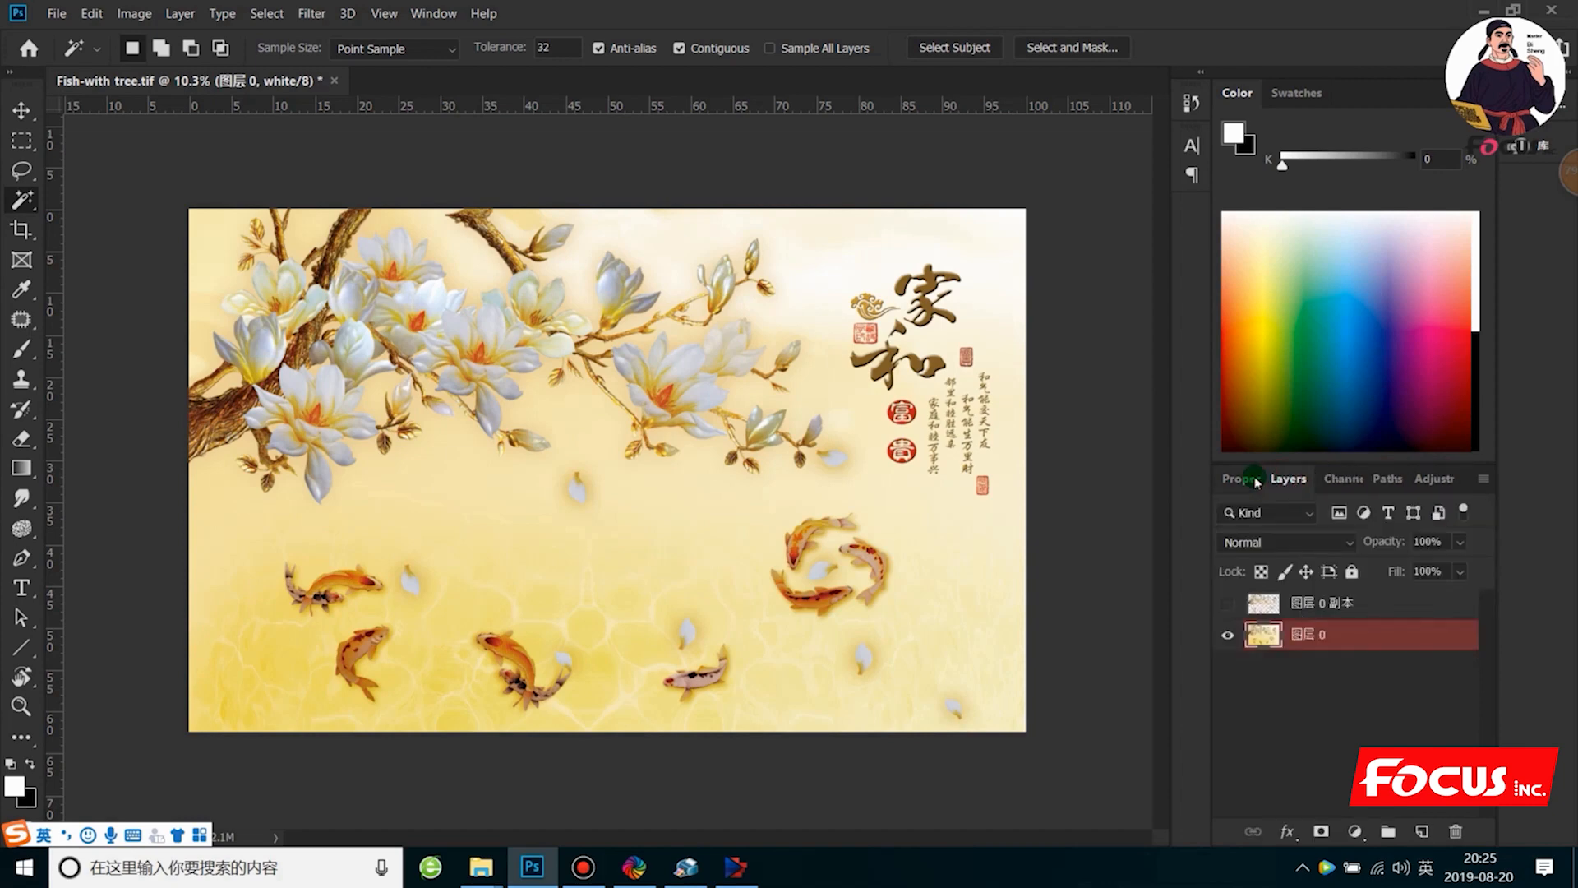
left_click(1239, 479)
left_click(1293, 478)
left_click(1336, 479)
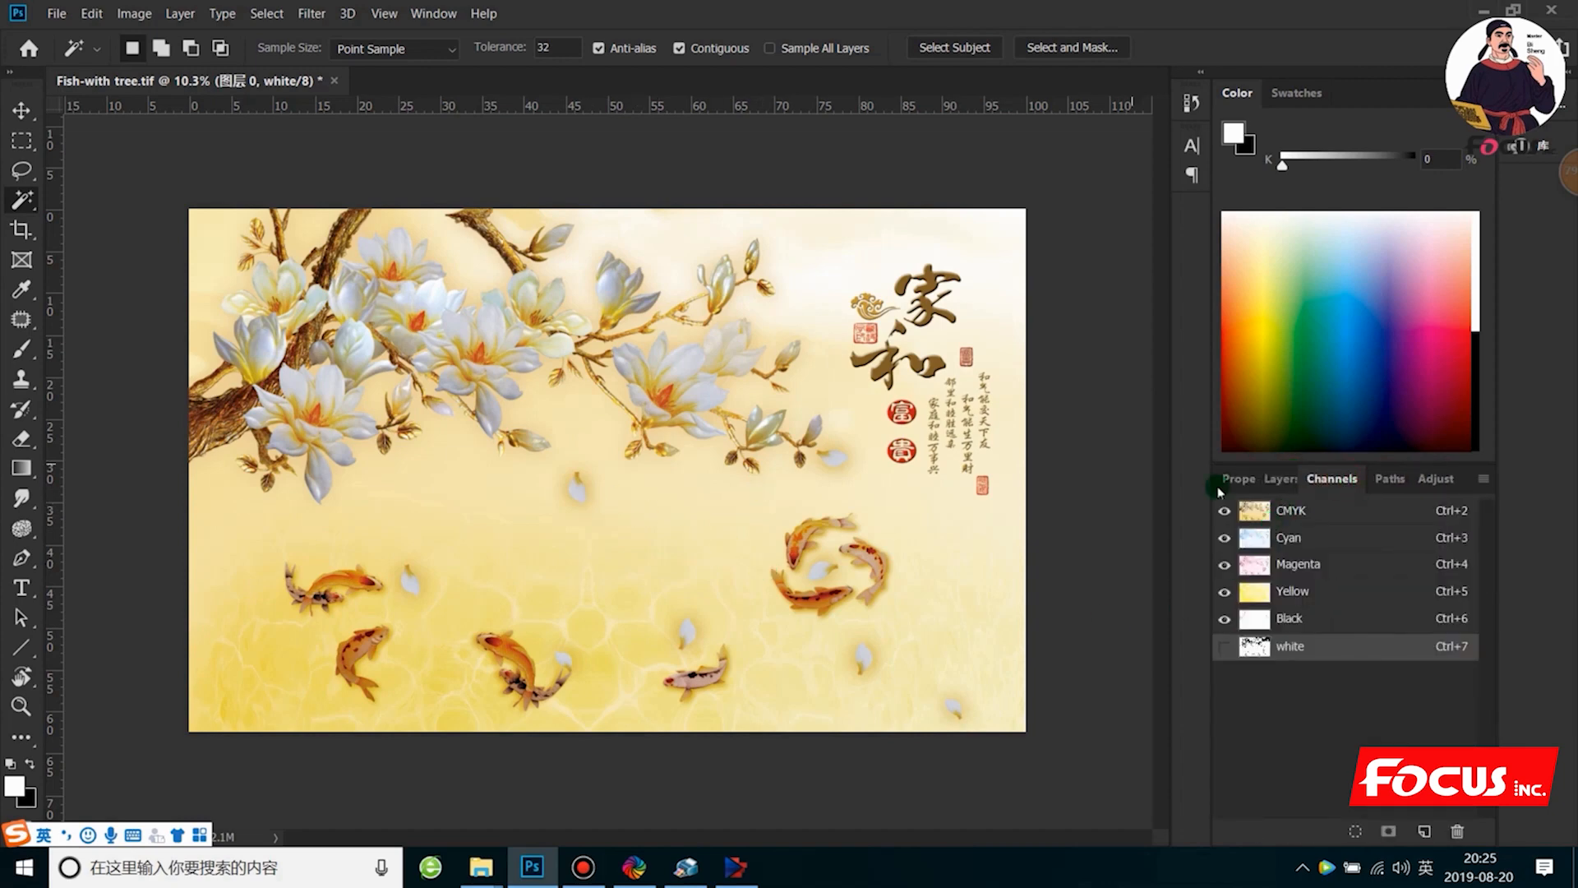
Turn the white channel's visibility on and hide the CMYK composite to view the spot channel alone.
key("x")
key("alt+Delete")
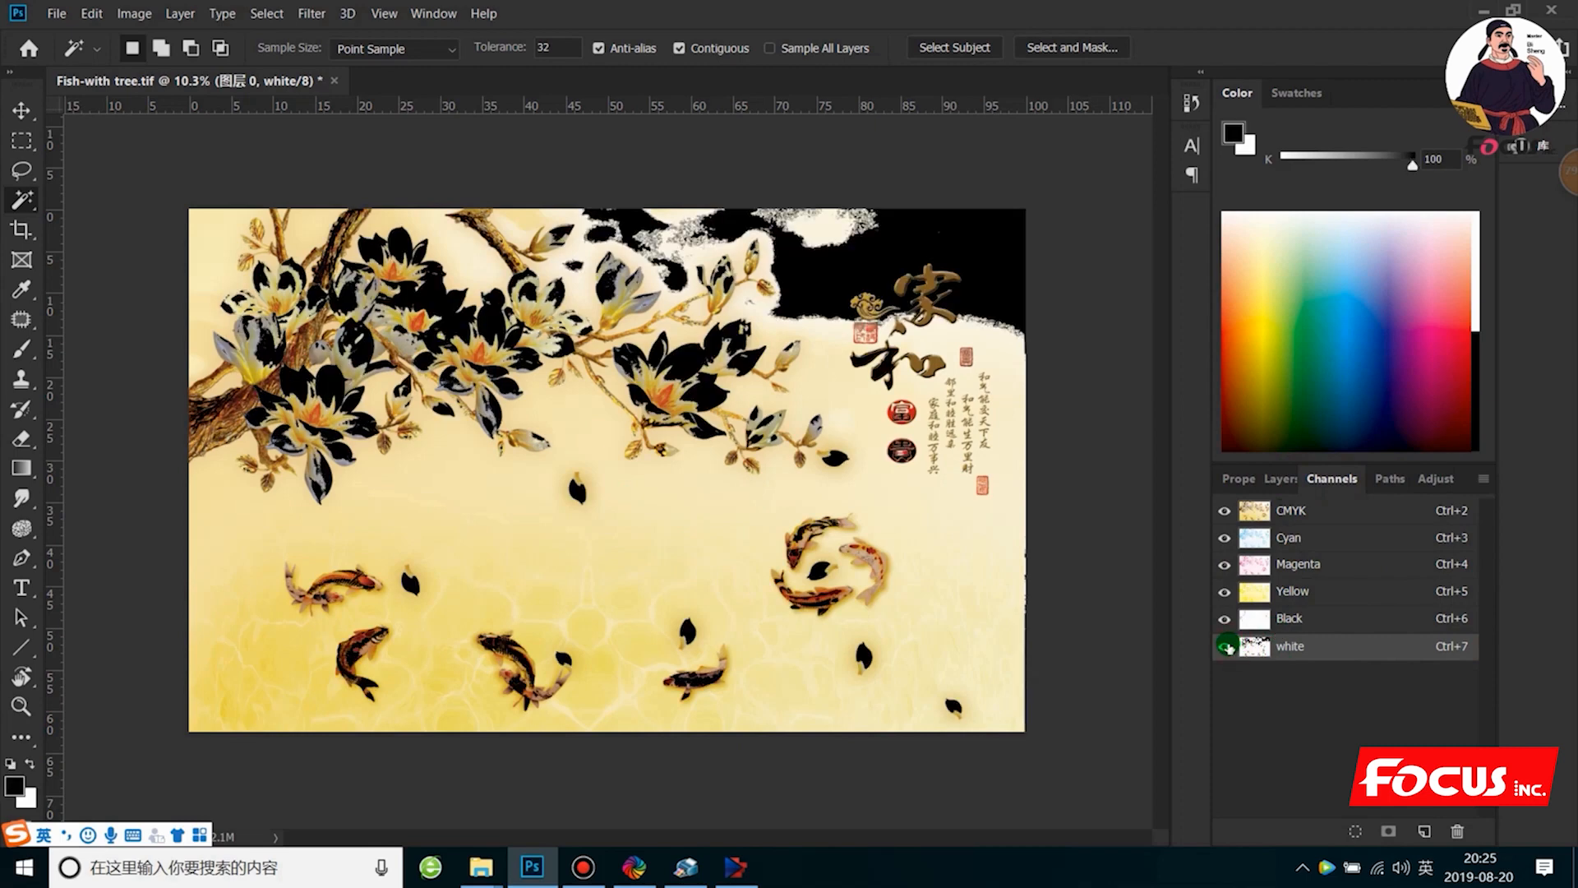
key("x")
key("alt+Delete")
key("x")
key("alt+Delete")
left_click(1224, 510)
key("x")
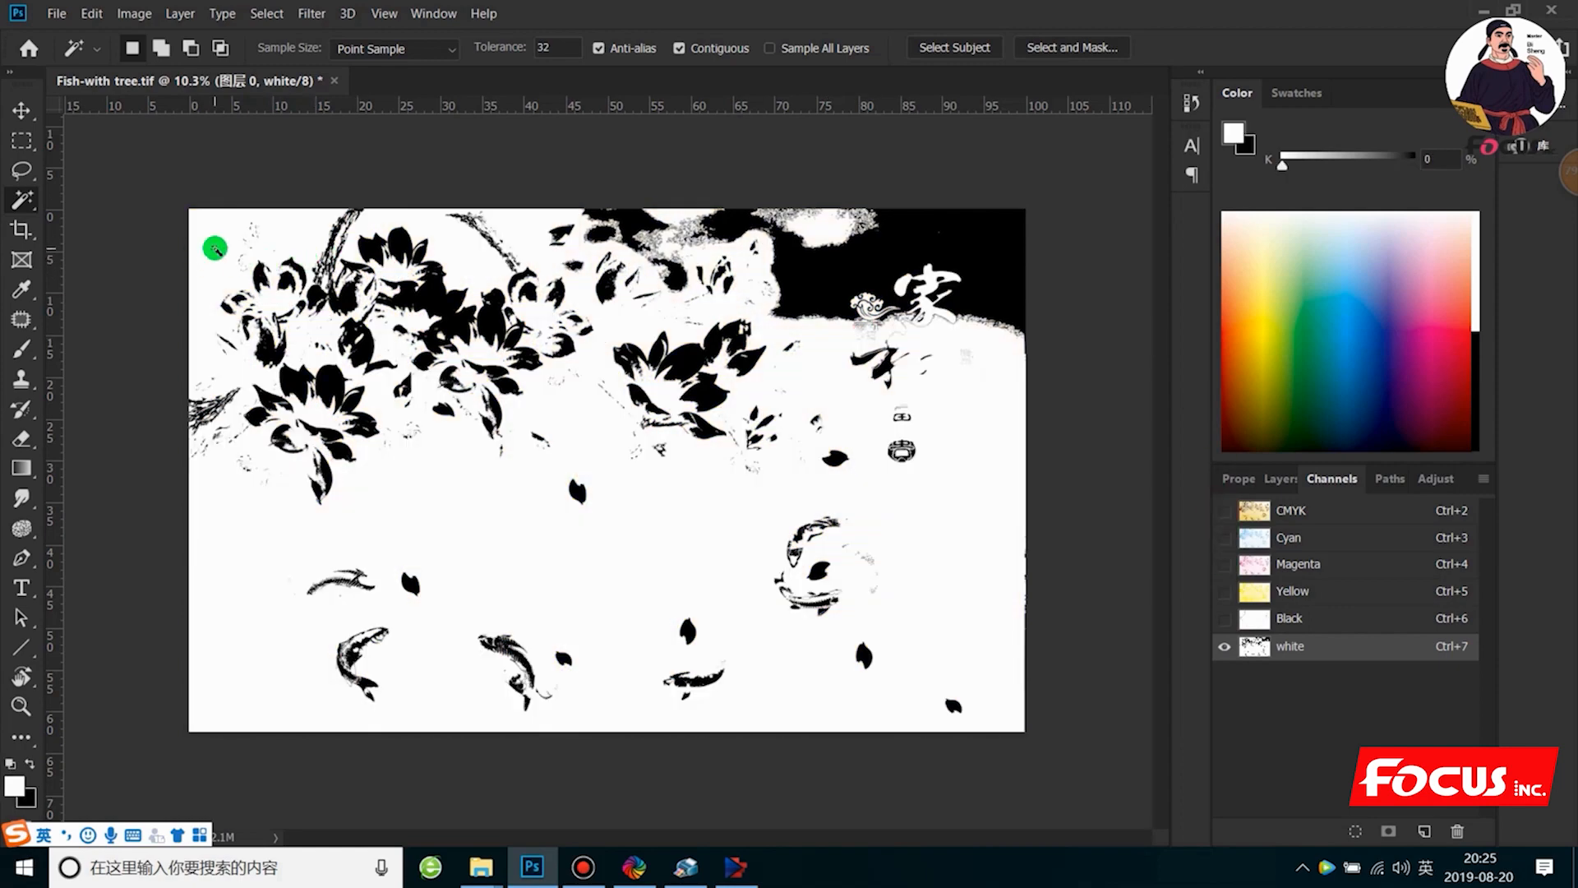
Select the connected white background of the white channel with the Magic Wand tool.
left_click(216, 249)
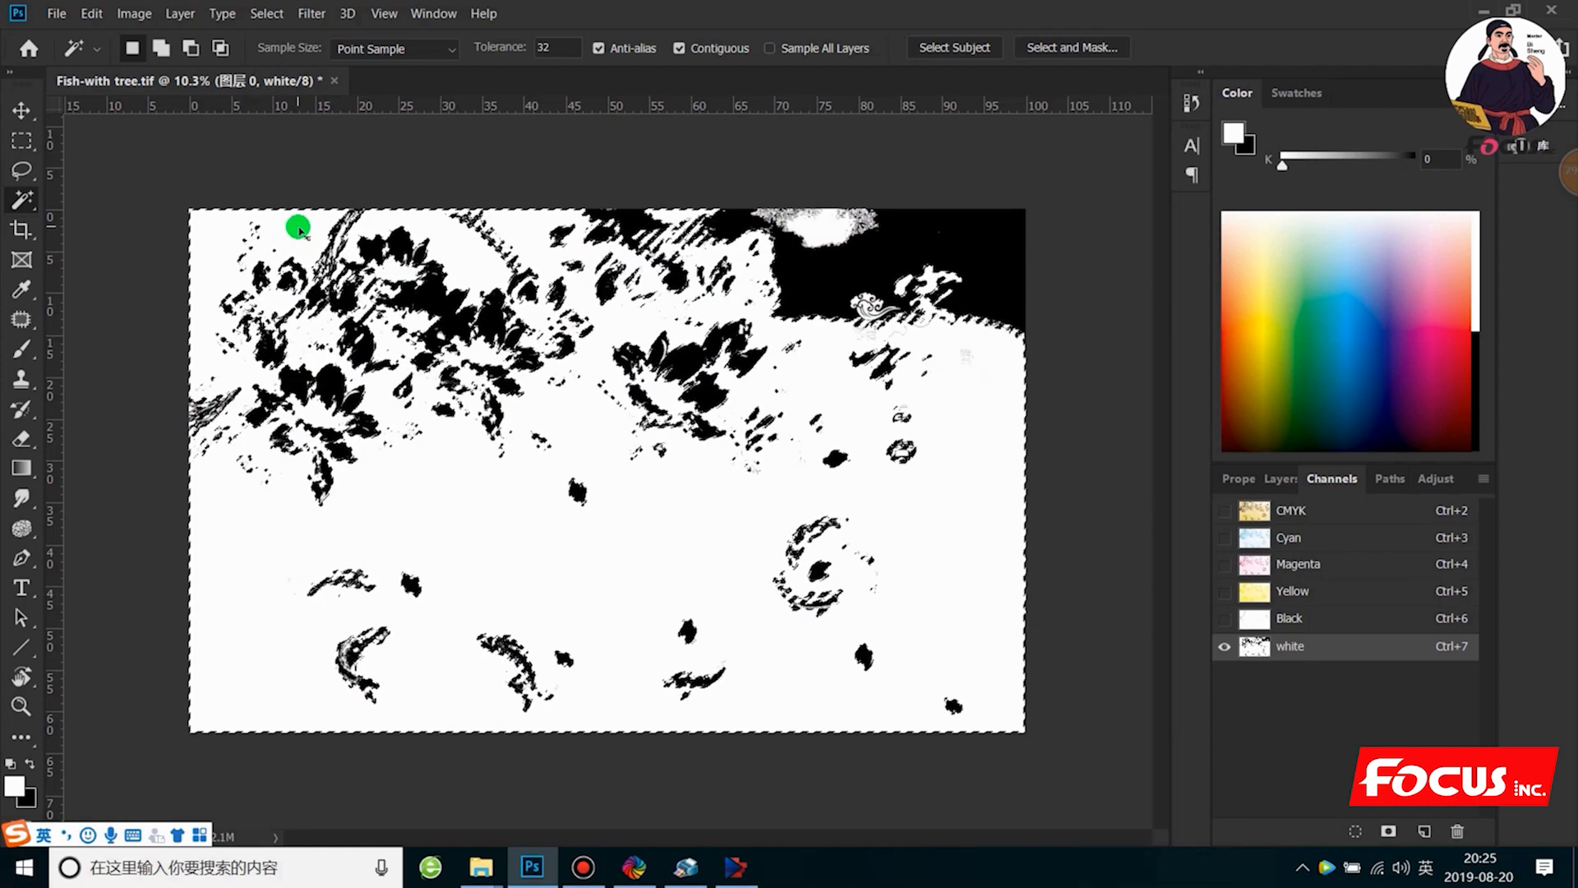
key("ctrl+d")
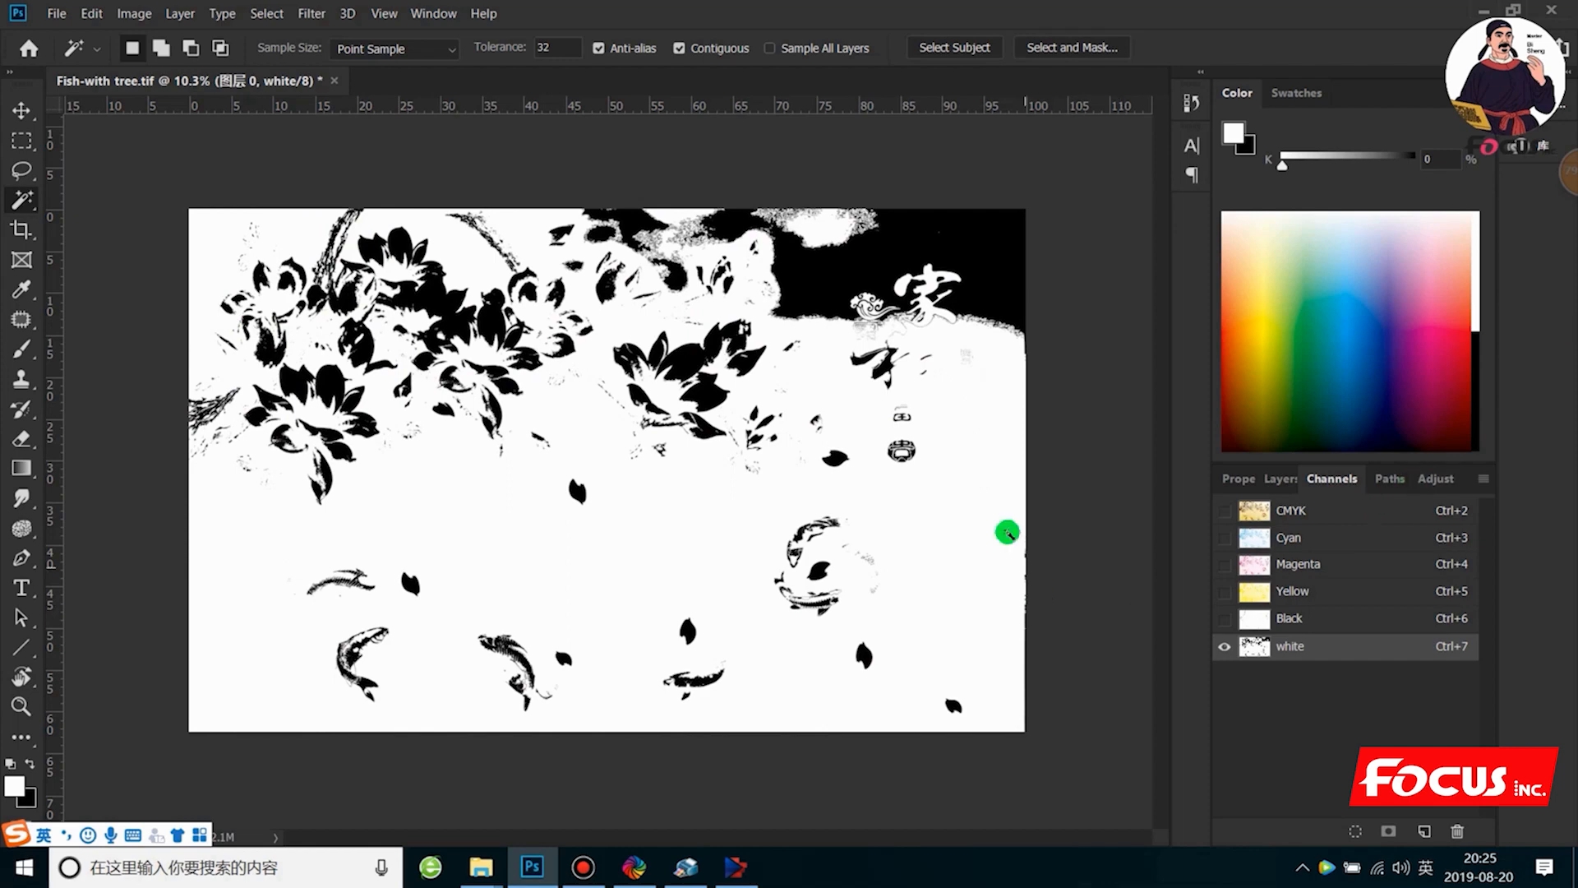
right_click(21, 199)
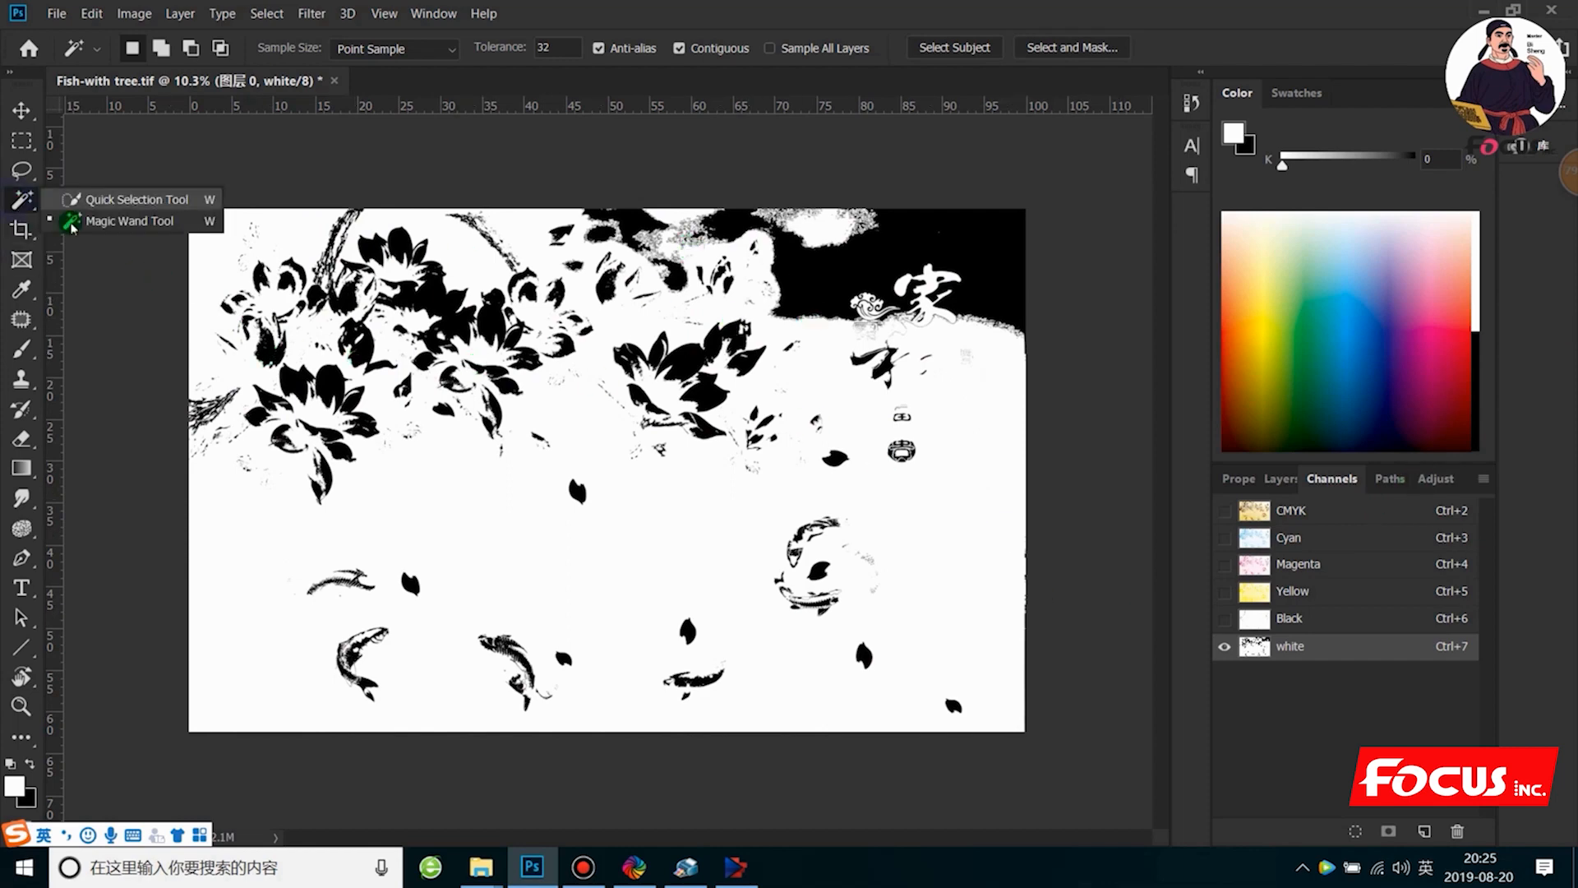
left_click(74, 222)
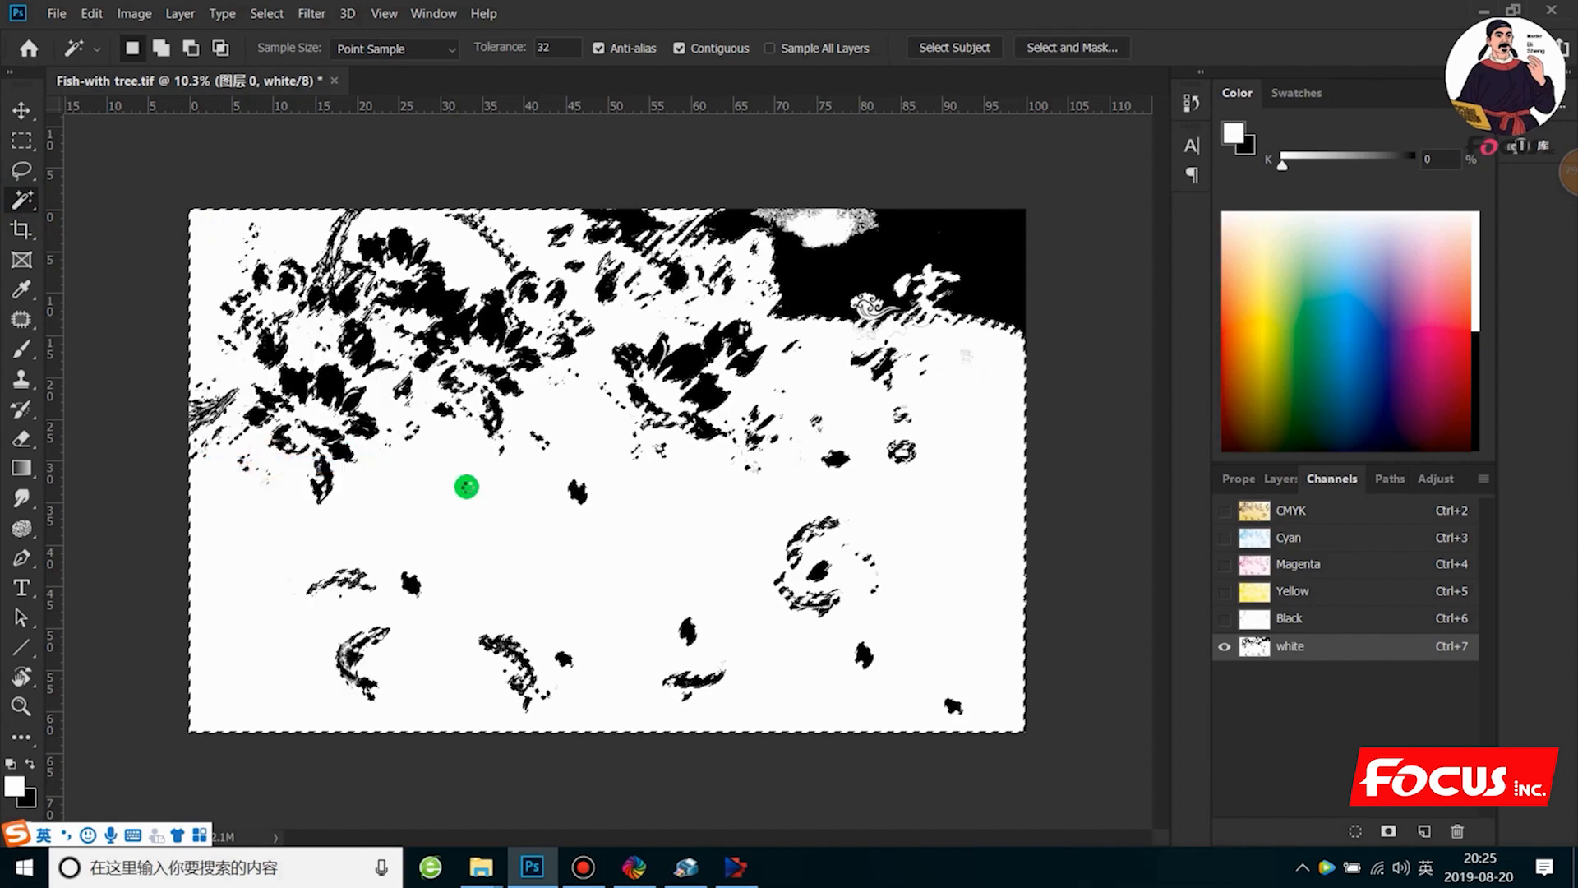
Fill the selected background of the white channel with red #f71313.
right_click(473, 498)
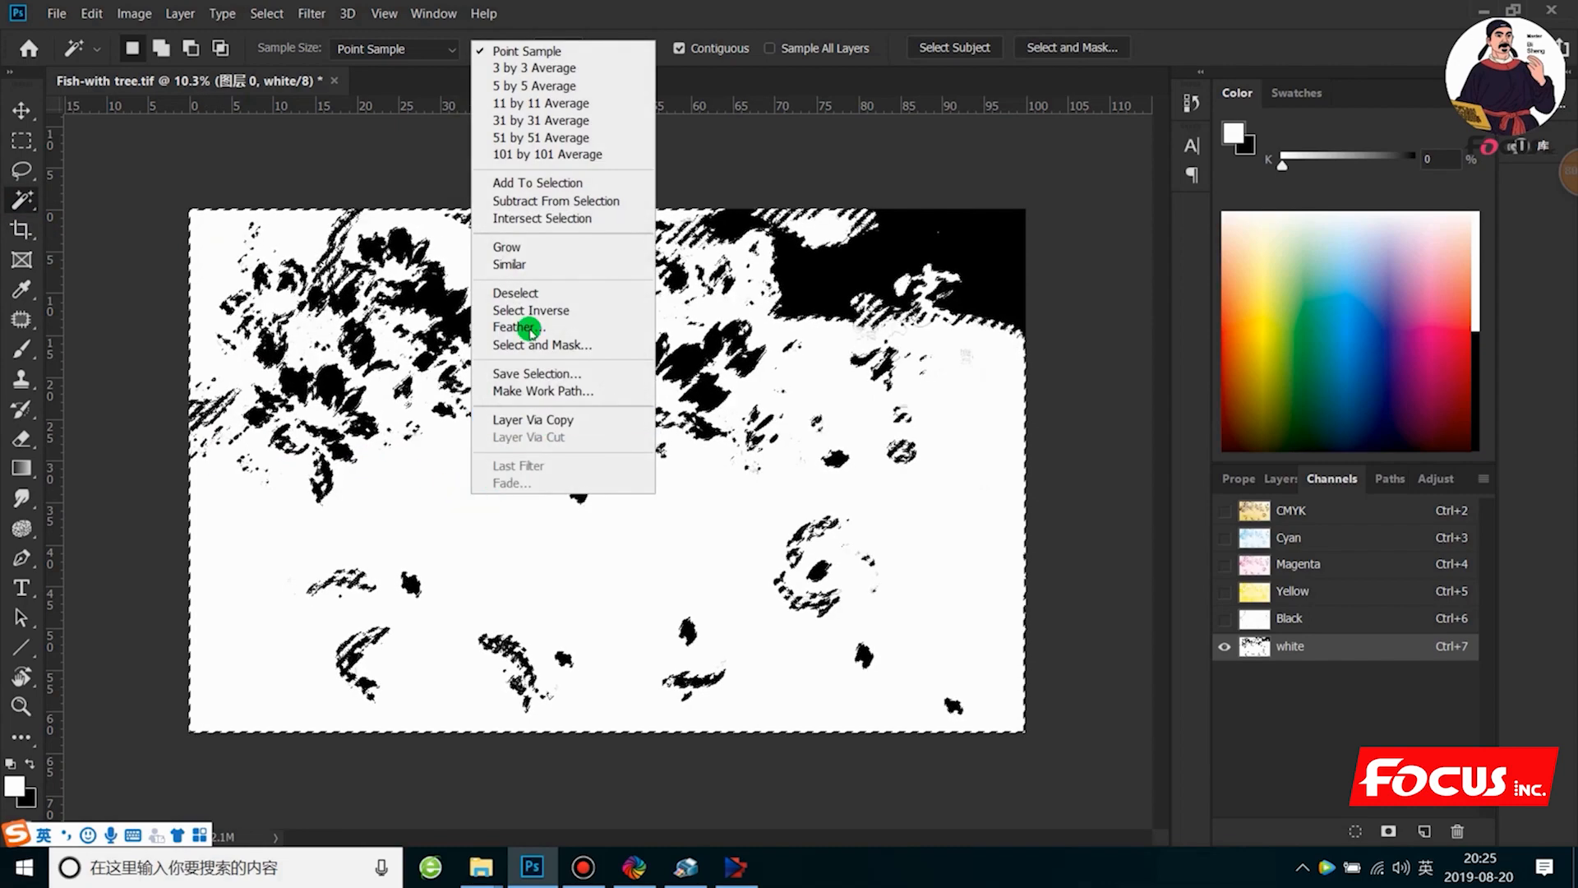
left_click(175, 169)
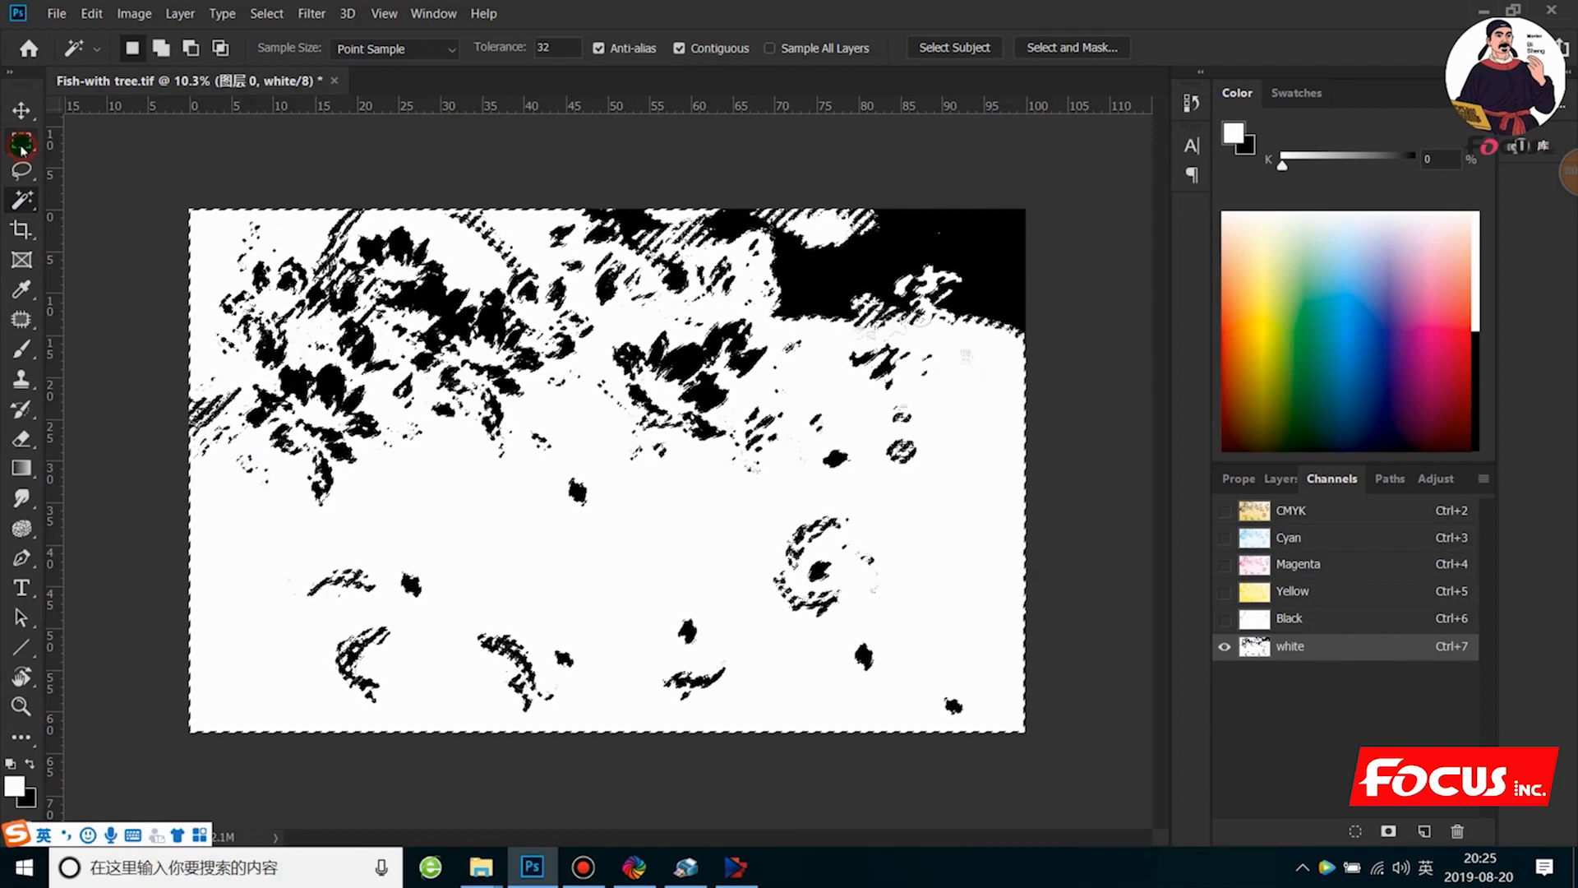
left_click(20, 141)
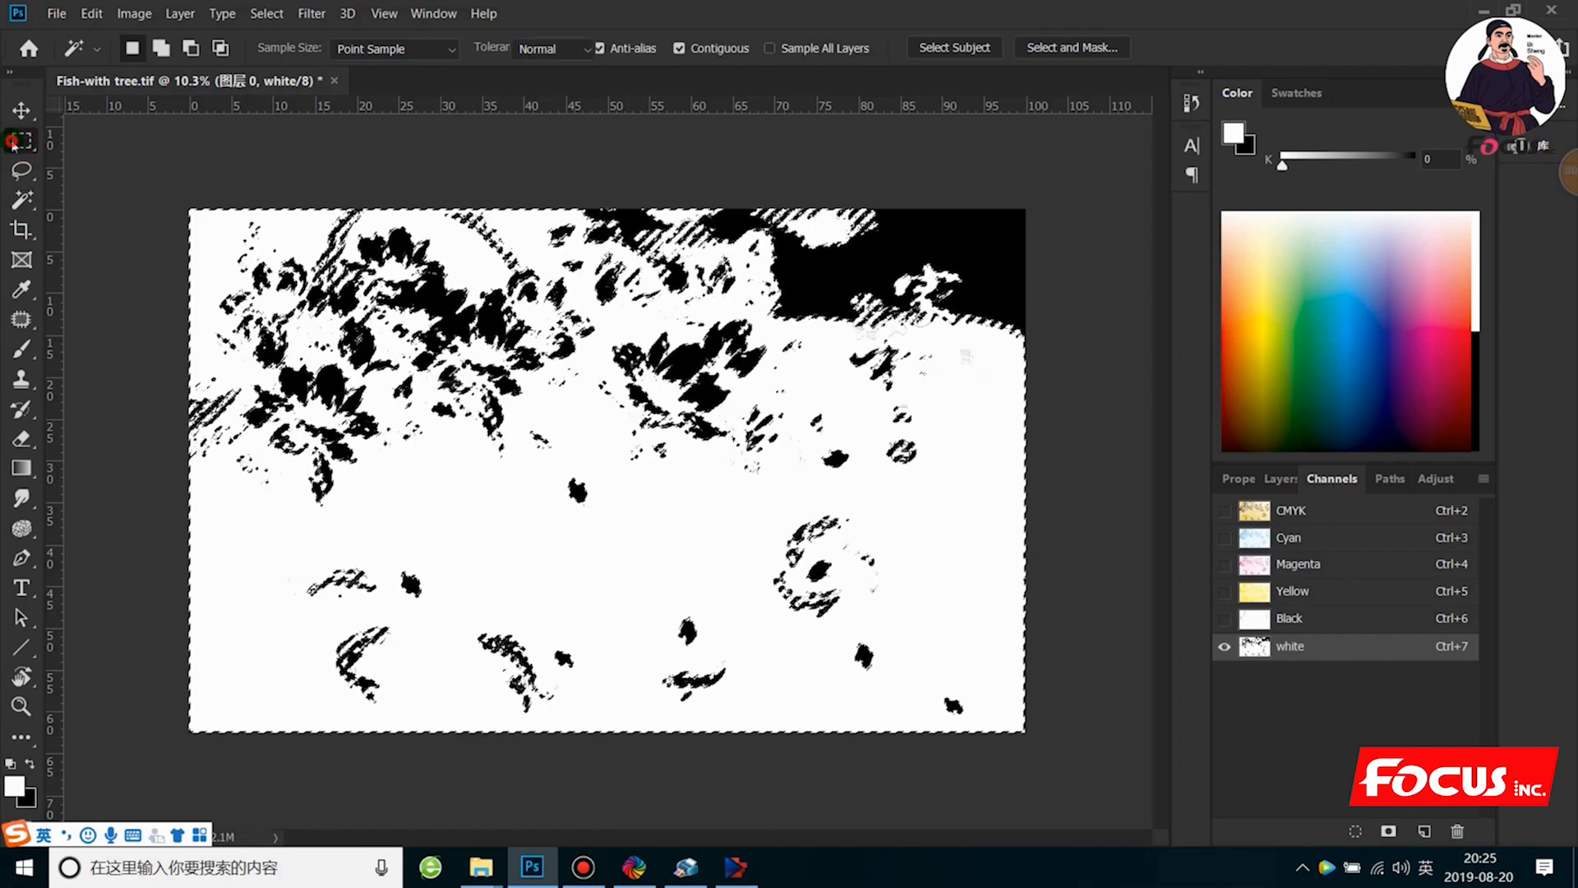
right_click(483, 517)
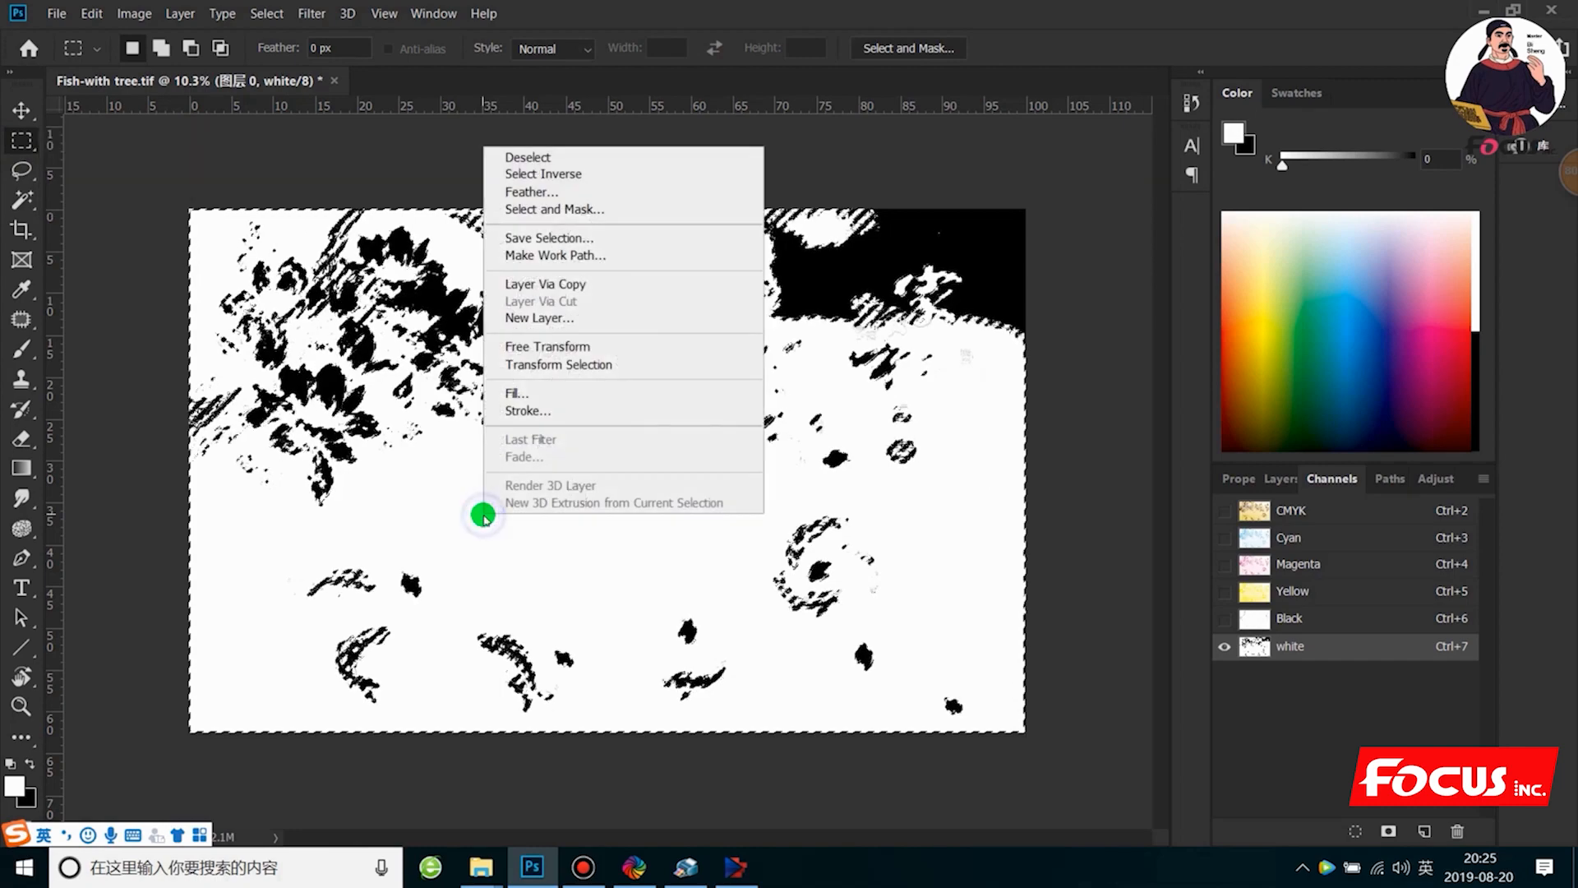
left_click(544, 392)
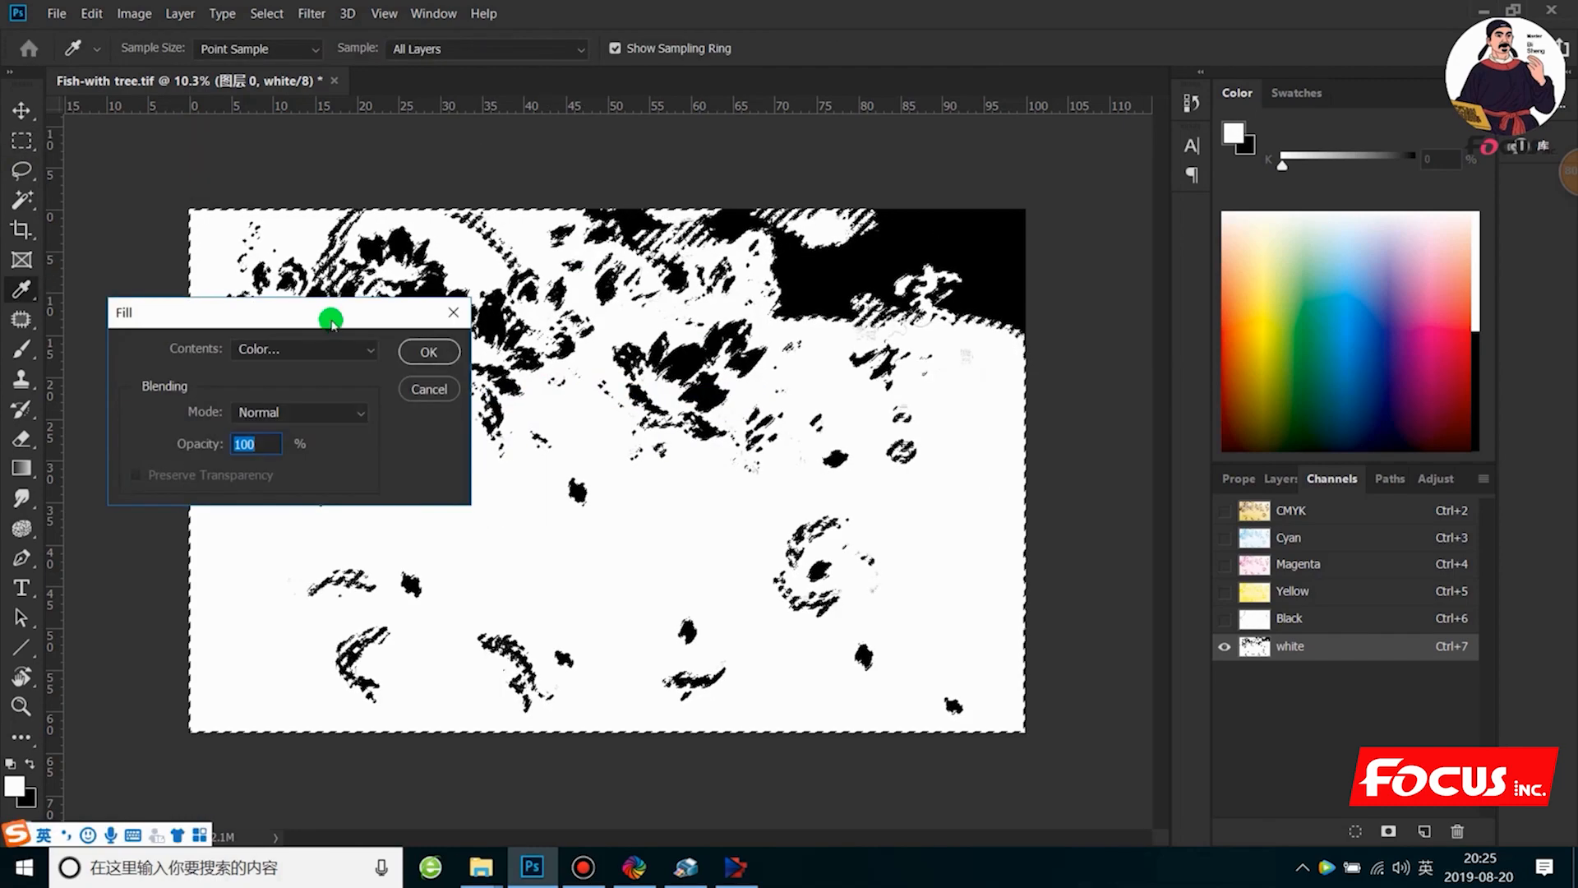
left_click_drag(328, 317, 707, 284)
left_click(678, 317)
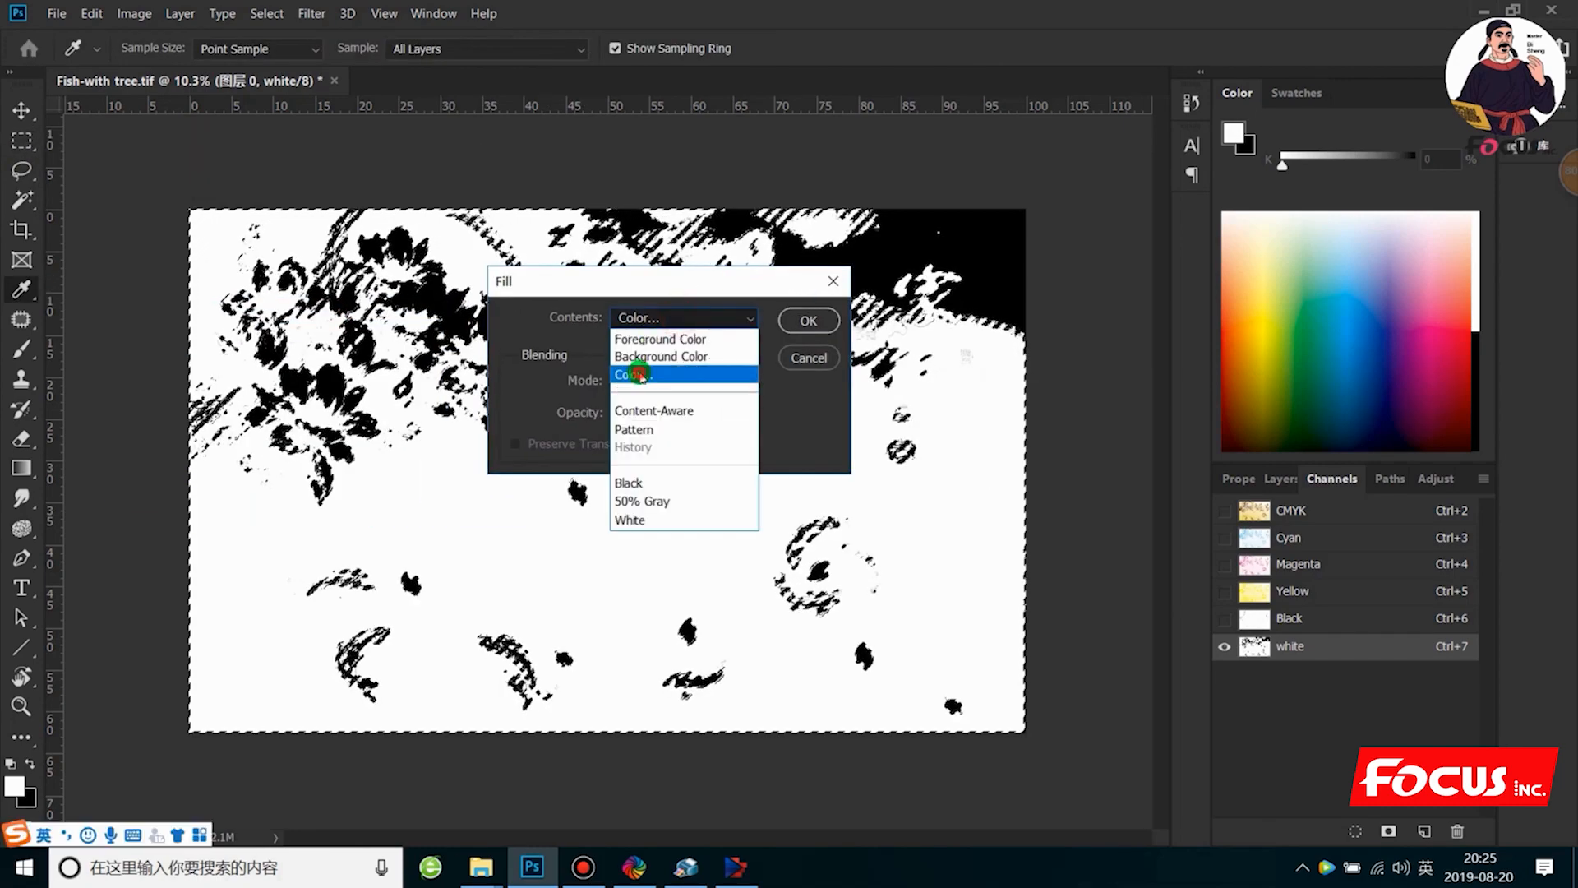
left_click(634, 374)
mouse_move(804, 559)
left_mouse_down()
mouse_move(777, 610)
mouse_move(776, 582)
mouse_move(773, 626)
mouse_move(778, 568)
mouse_move(1029, 429)
mouse_move(1018, 409)
mouse_move(994, 432)
mouse_move(1003, 418)
mouse_move(1015, 444)
mouse_move(1015, 418)
left_mouse_up()
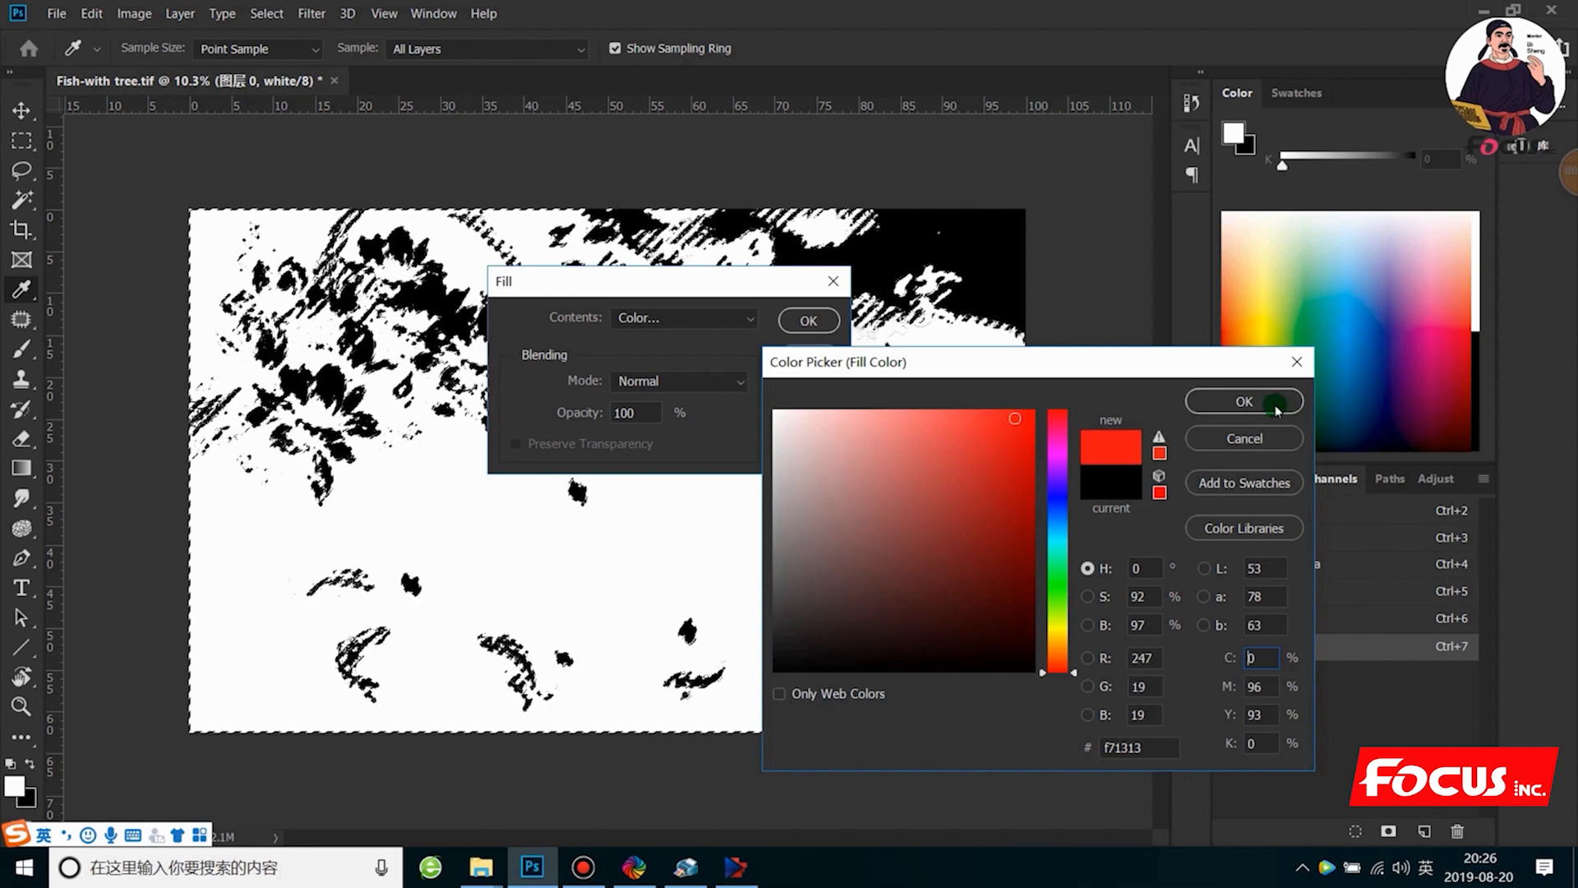
left_click(1244, 401)
left_click(796, 292)
left_click(809, 320)
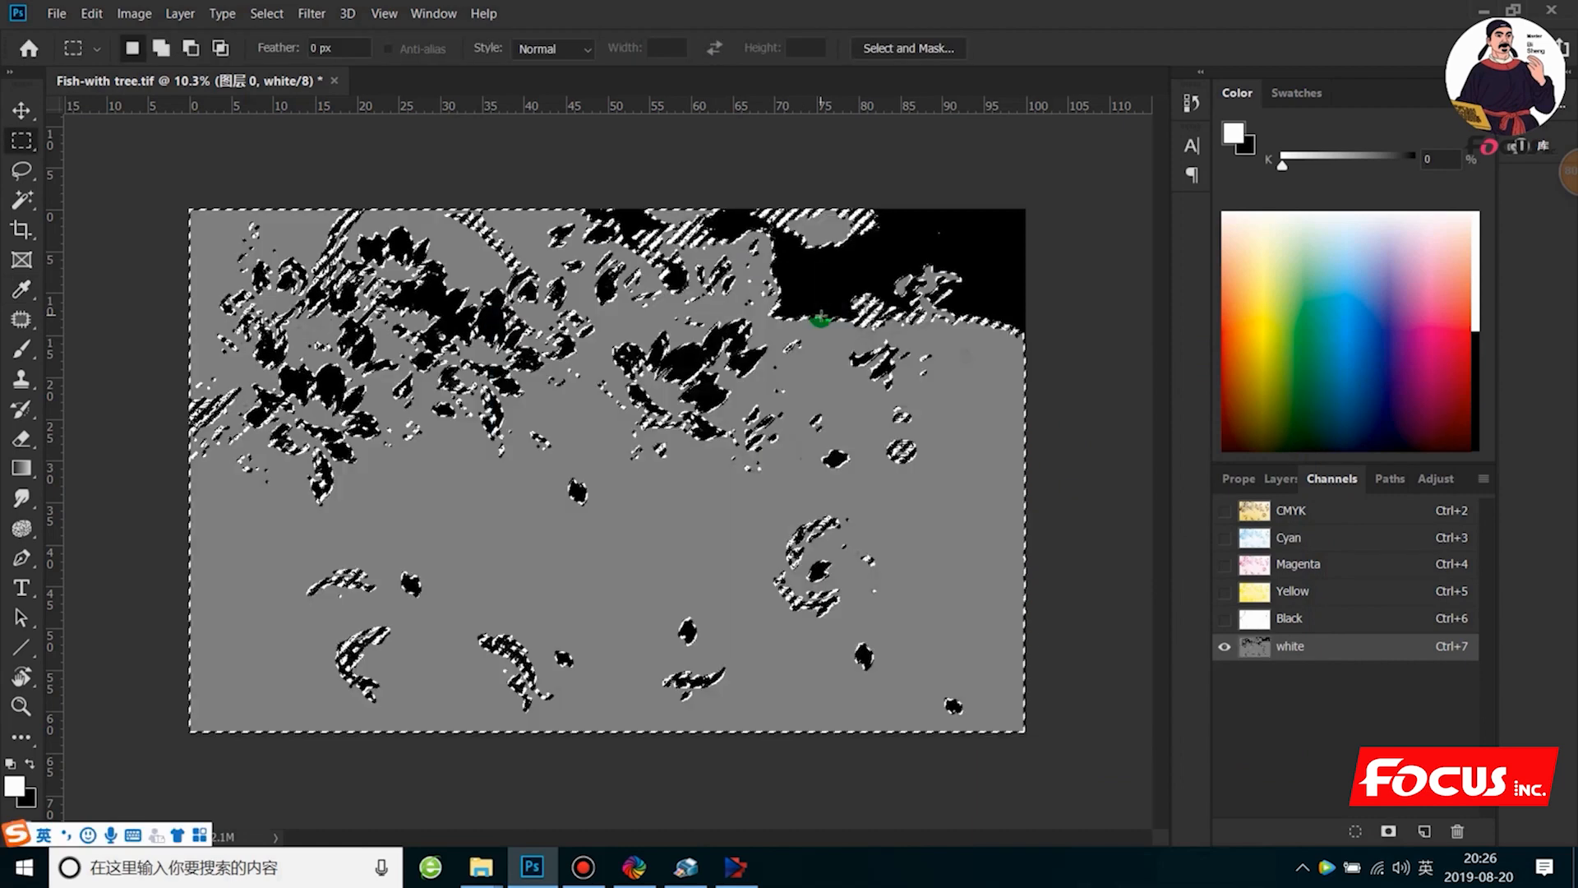
Clear the selection and examine the filled white channel up close.
left_click(614, 510)
key("ctrl+plus")
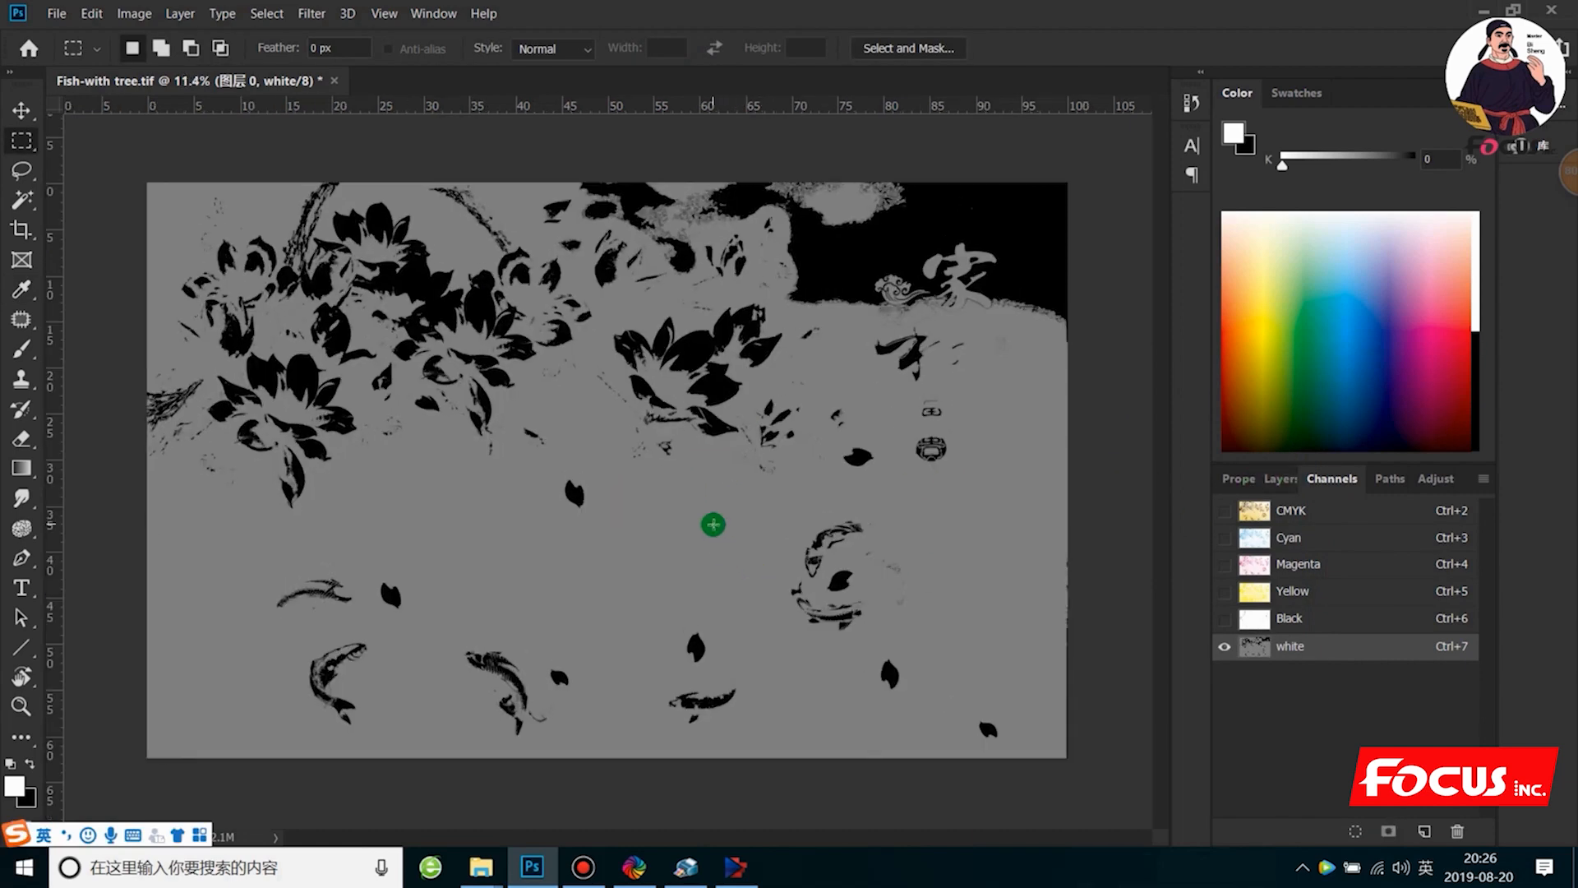
scroll(379, 526, "down", 1)
scroll(293, 376, "up", 1)
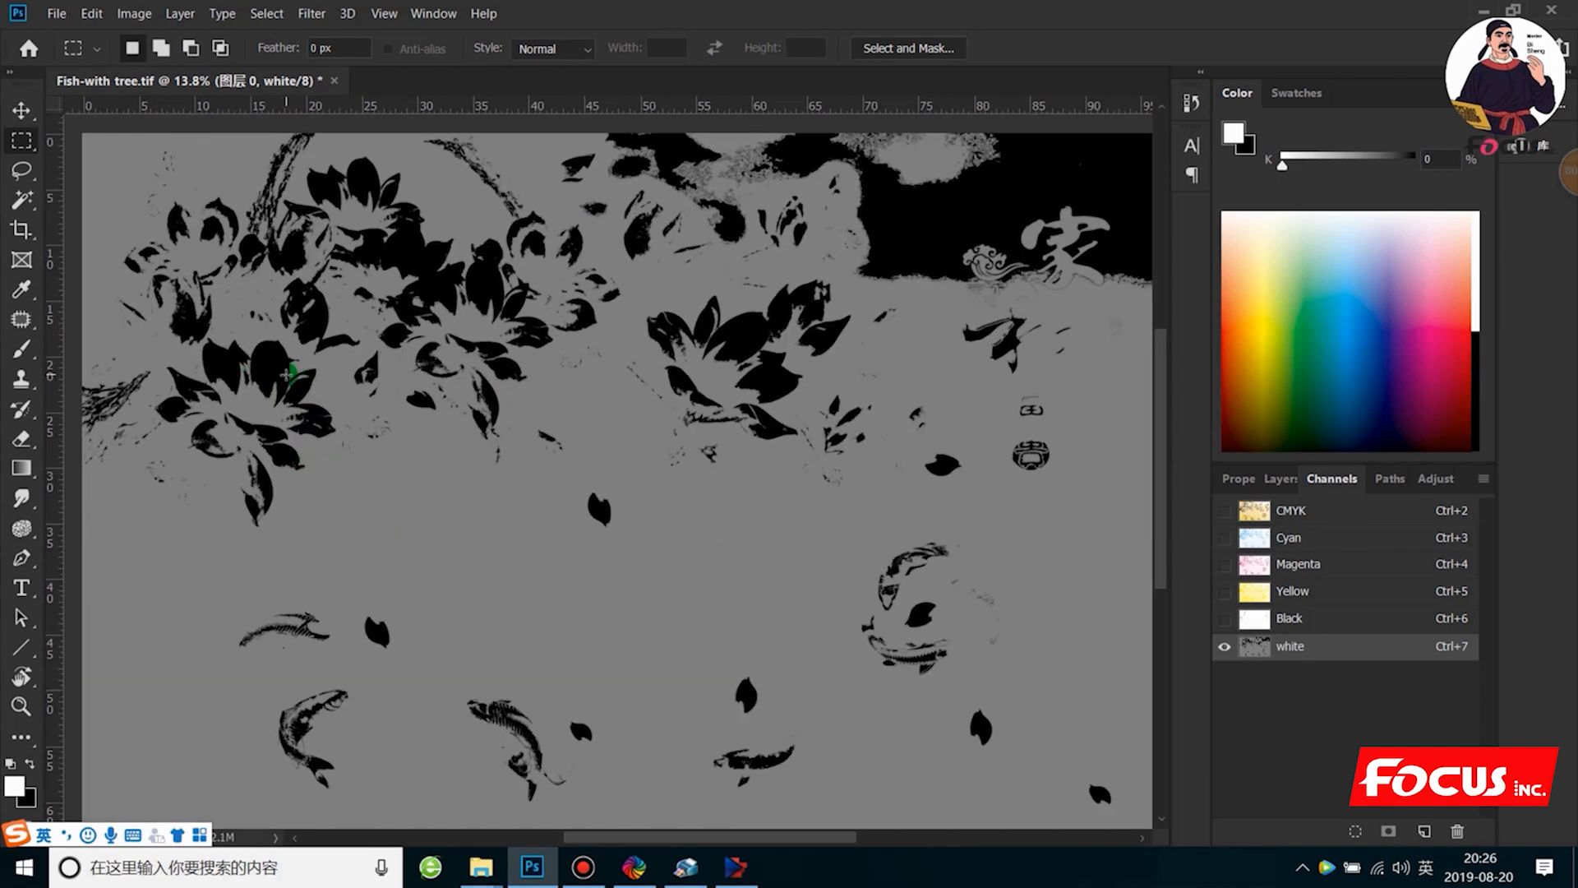
scroll(284, 372, "down", 1)
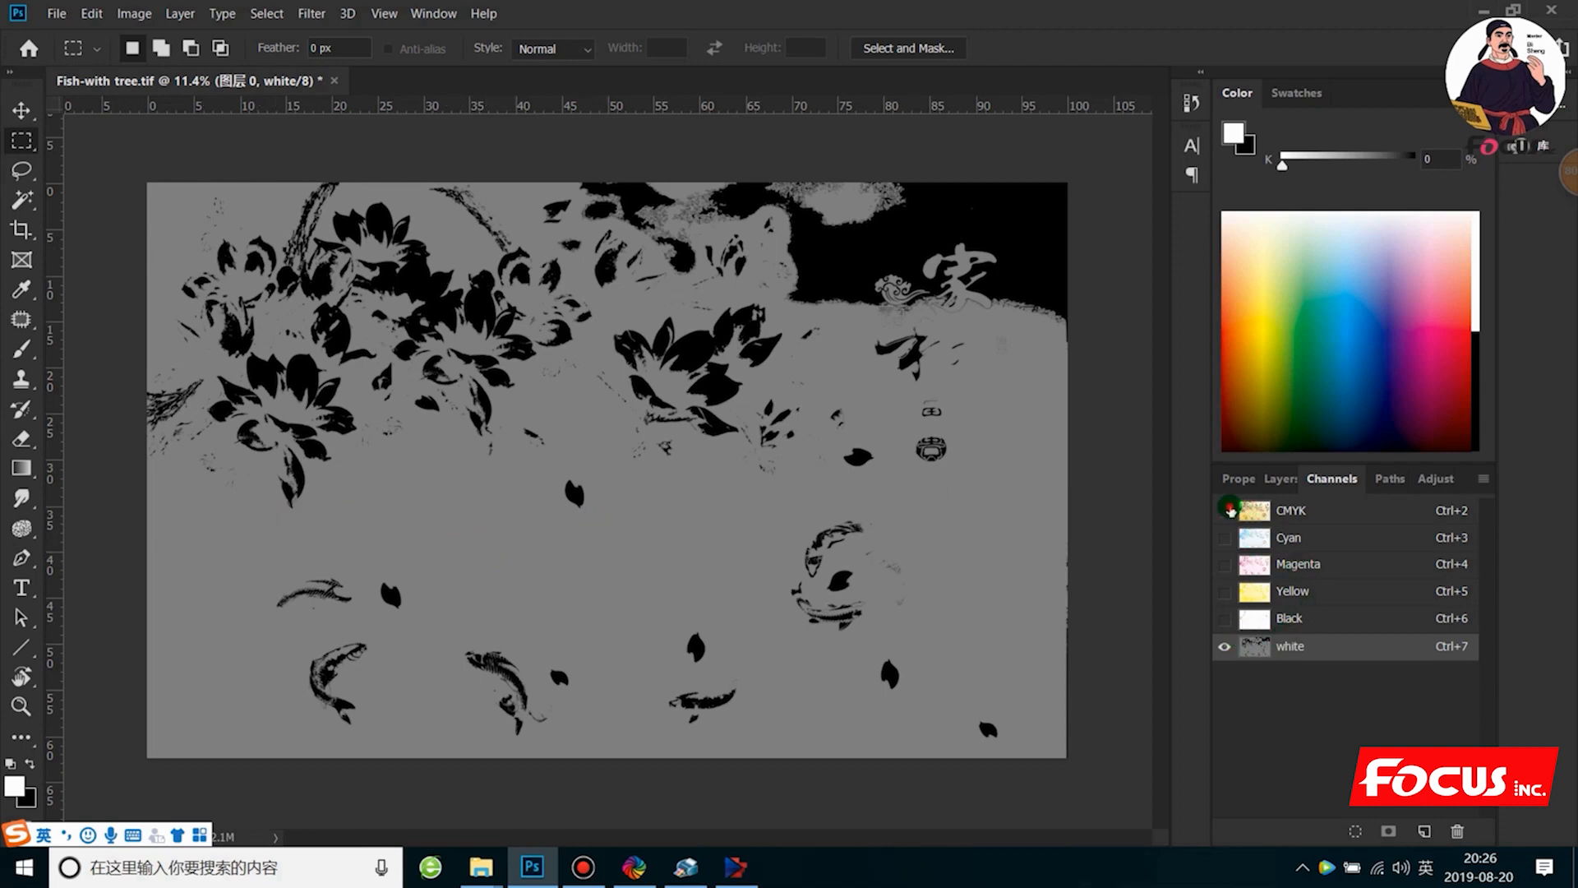
Toggle the CMYK composite's visibility to compare the white channel alone with its overlay on the artwork.
left_click(1226, 510)
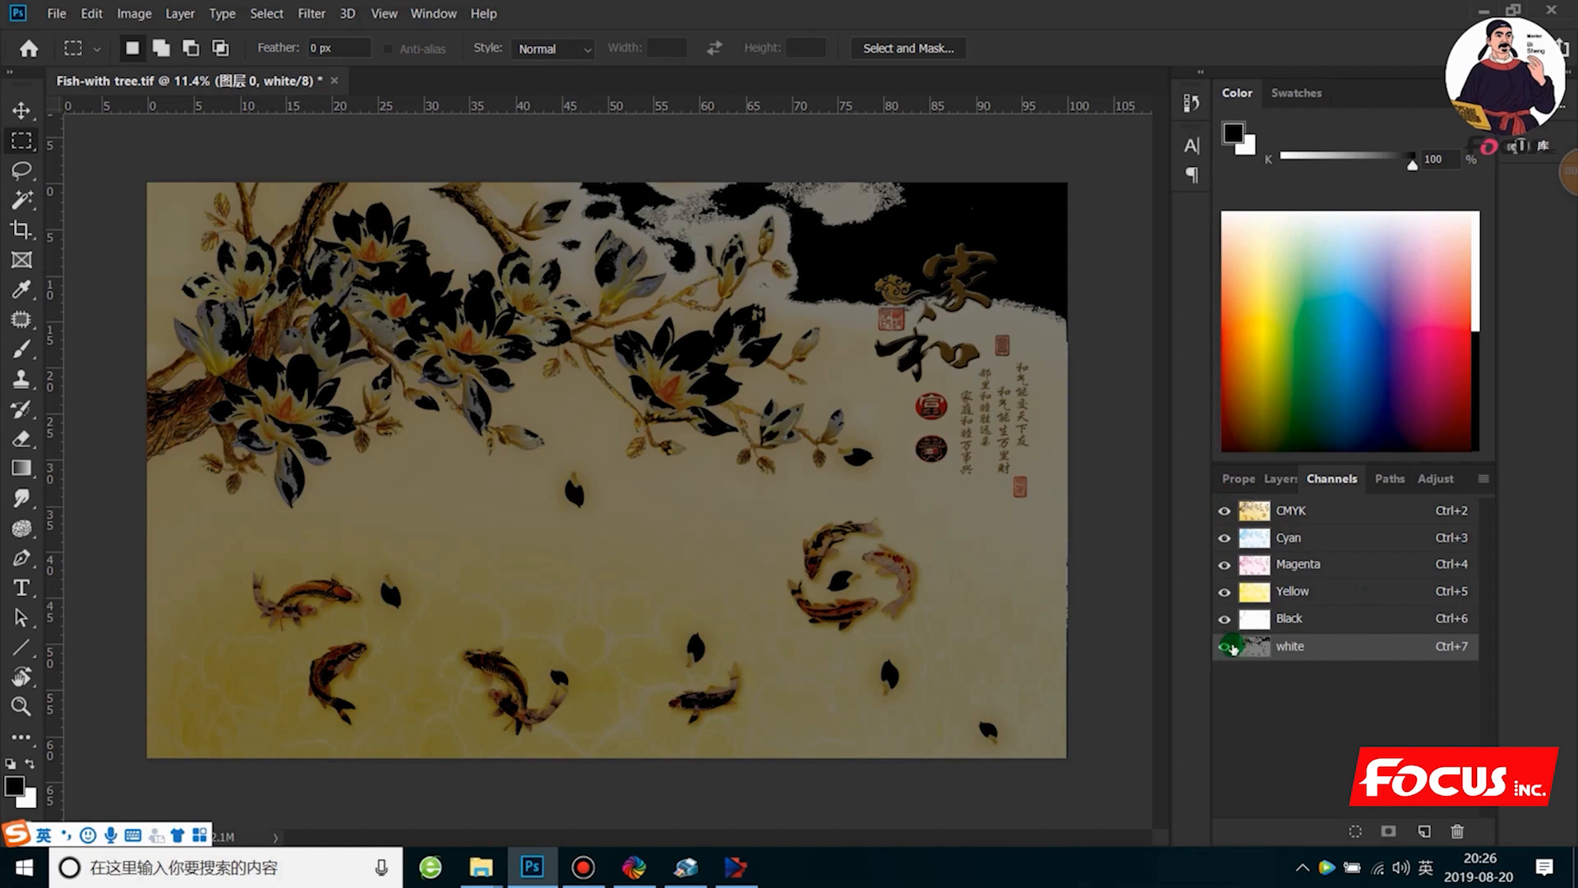
left_click(1243, 512)
left_click(1225, 511)
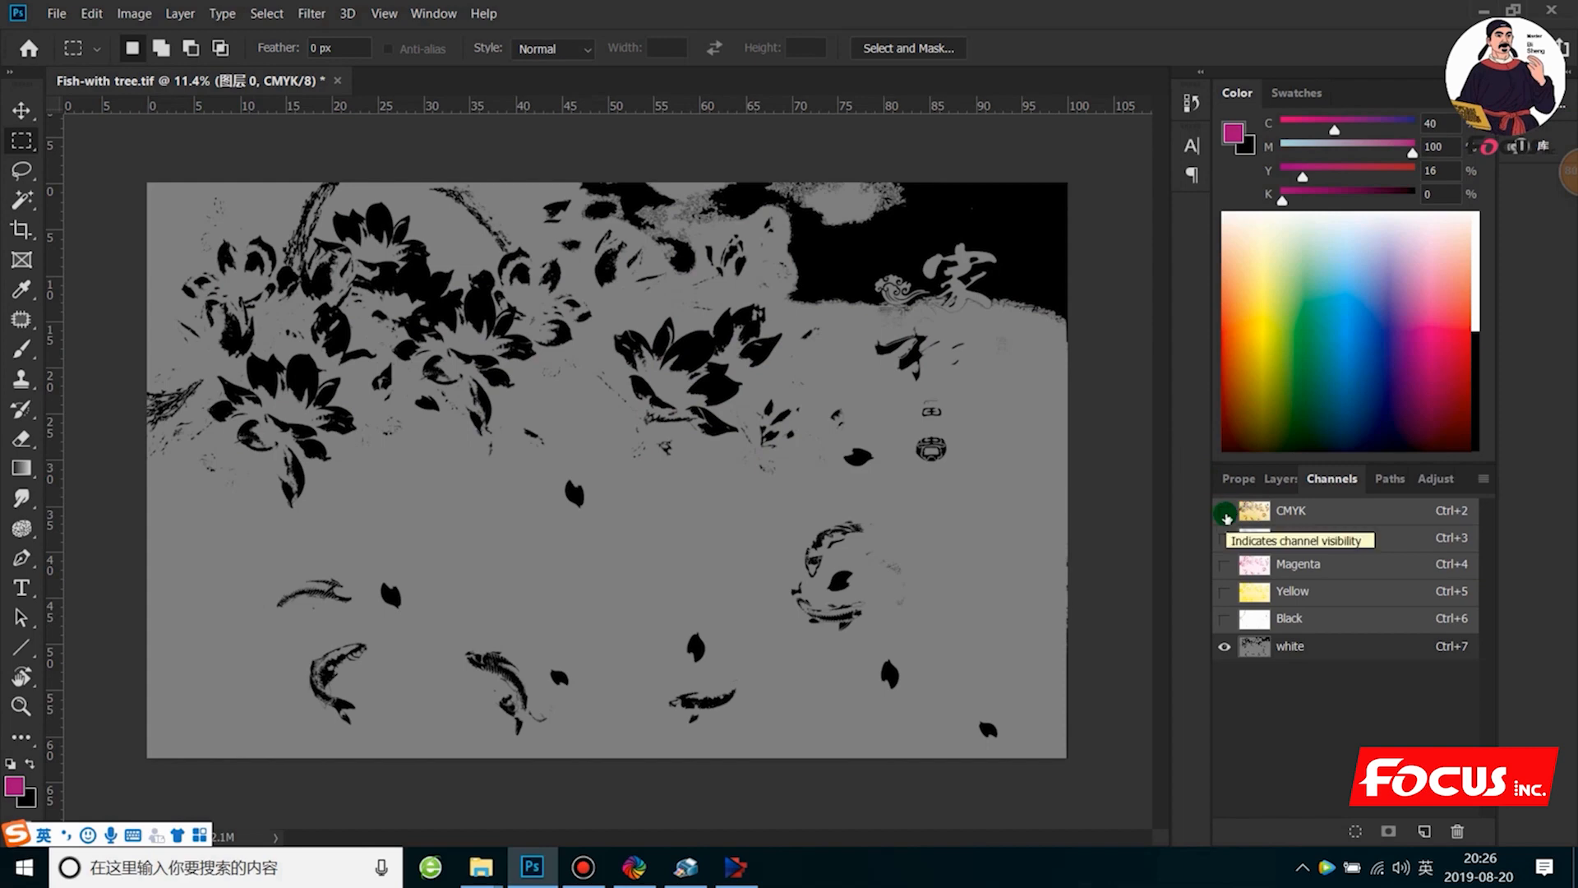
left_click(1226, 515)
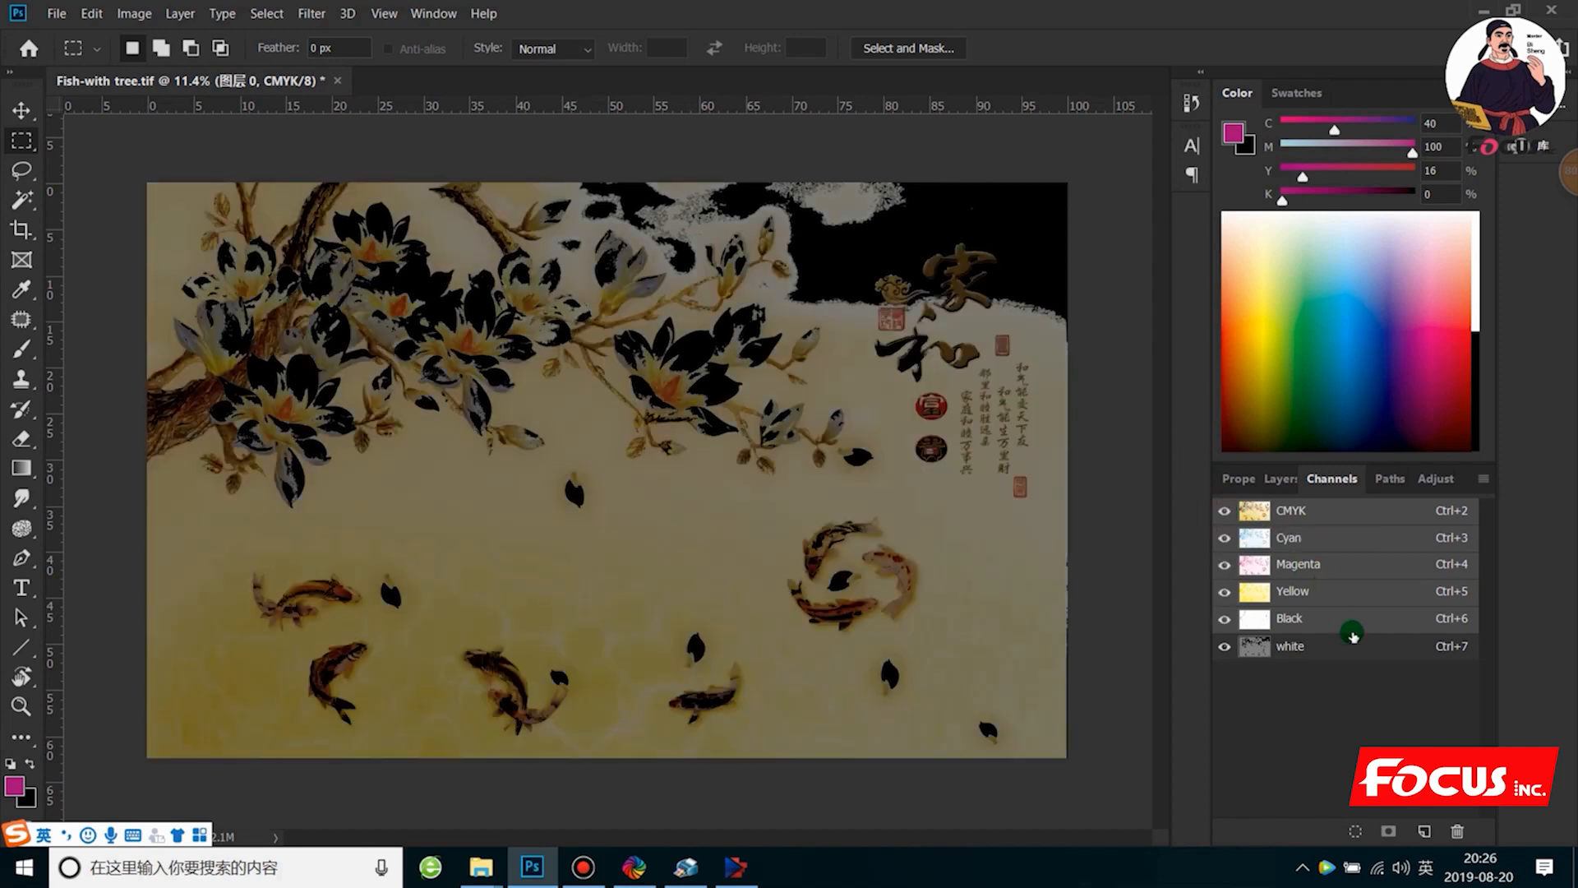
left_click(1329, 648)
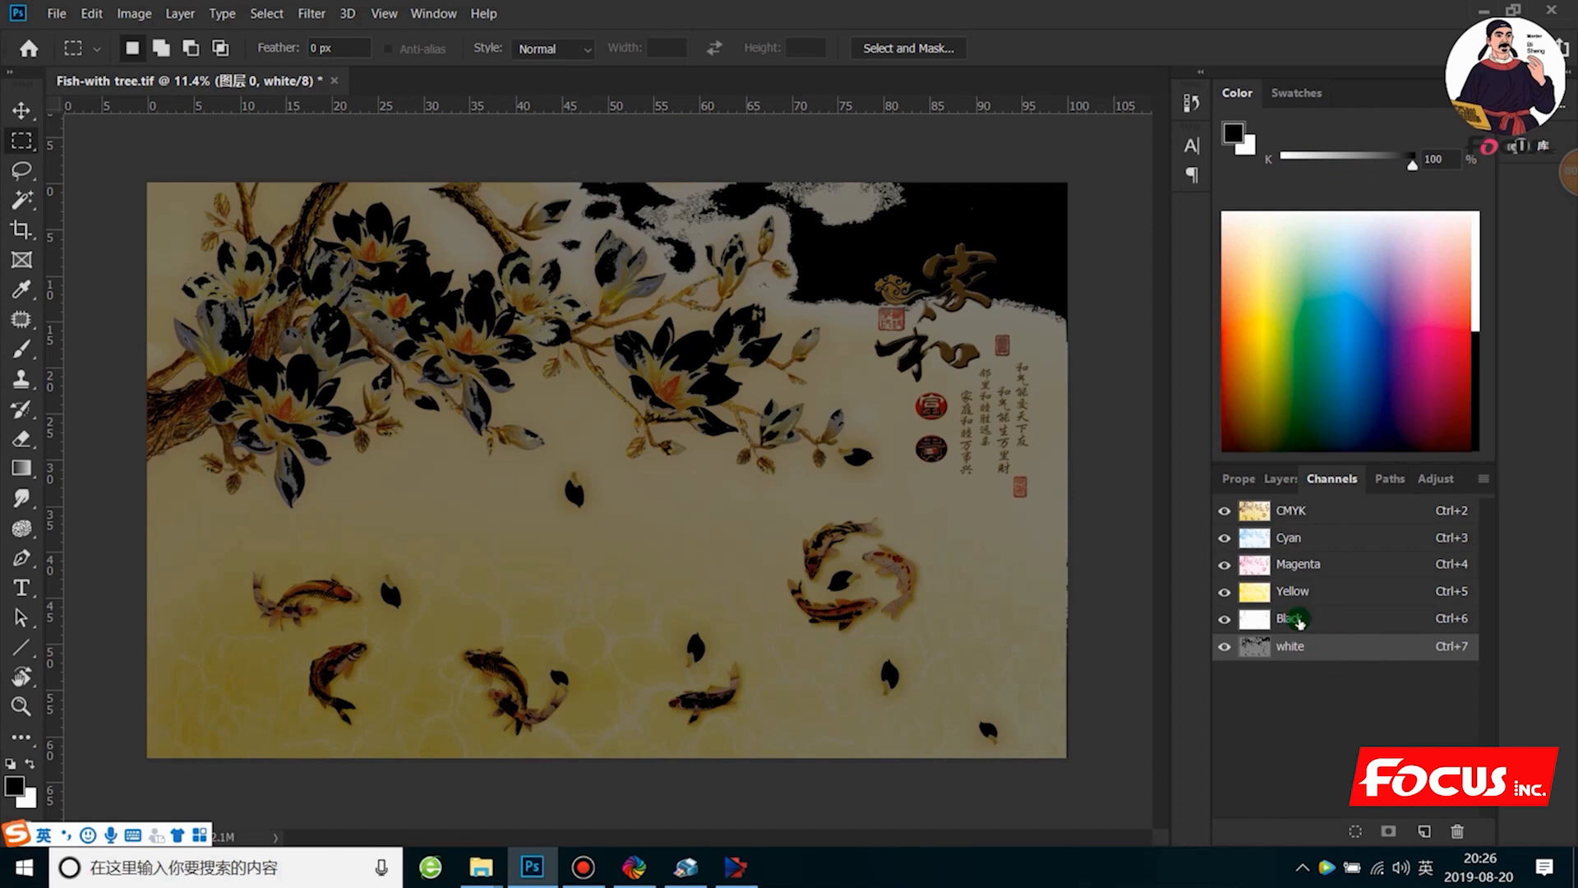
left_click(1226, 511)
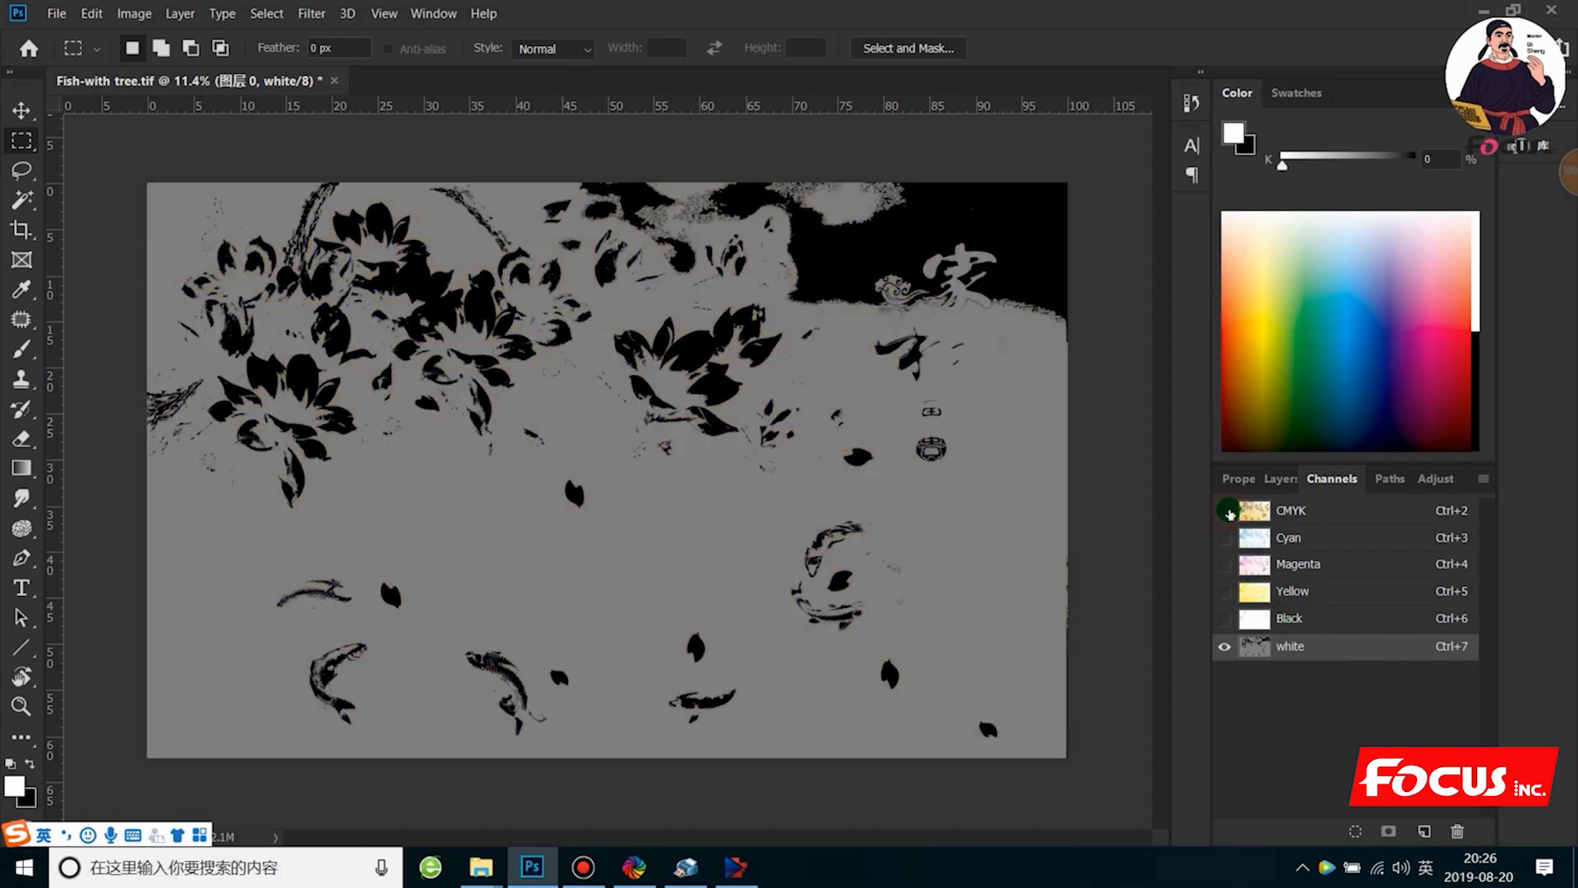
Show the CMYK composite with the white channel hidden and return to the layer list.
left_click(1227, 511)
left_click(1225, 619)
left_click(1225, 646)
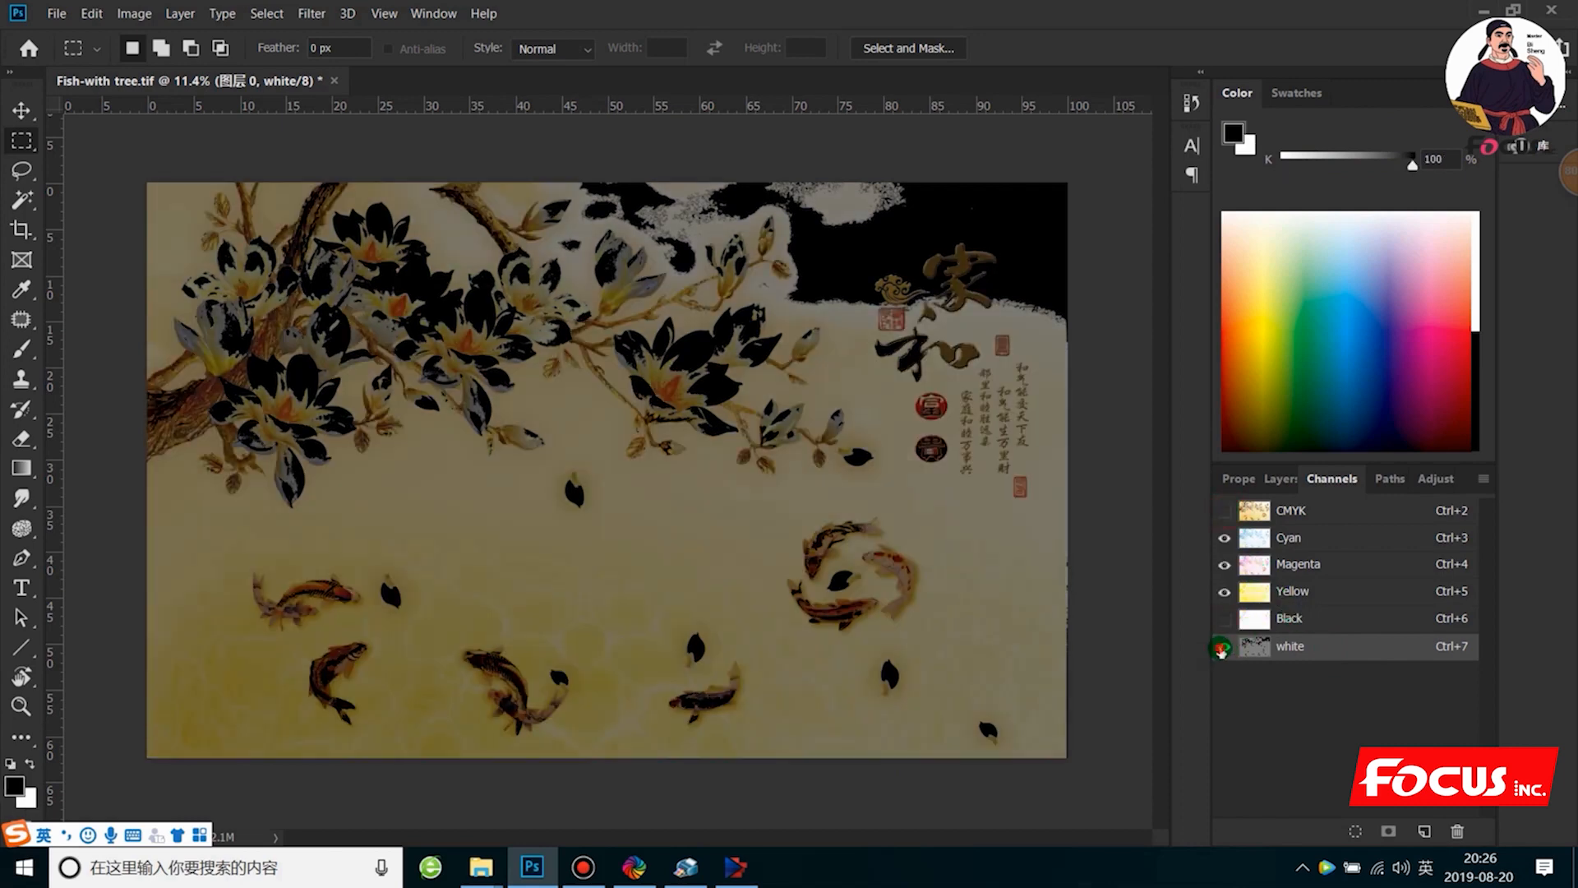
left_click(1237, 479)
left_click(1299, 478)
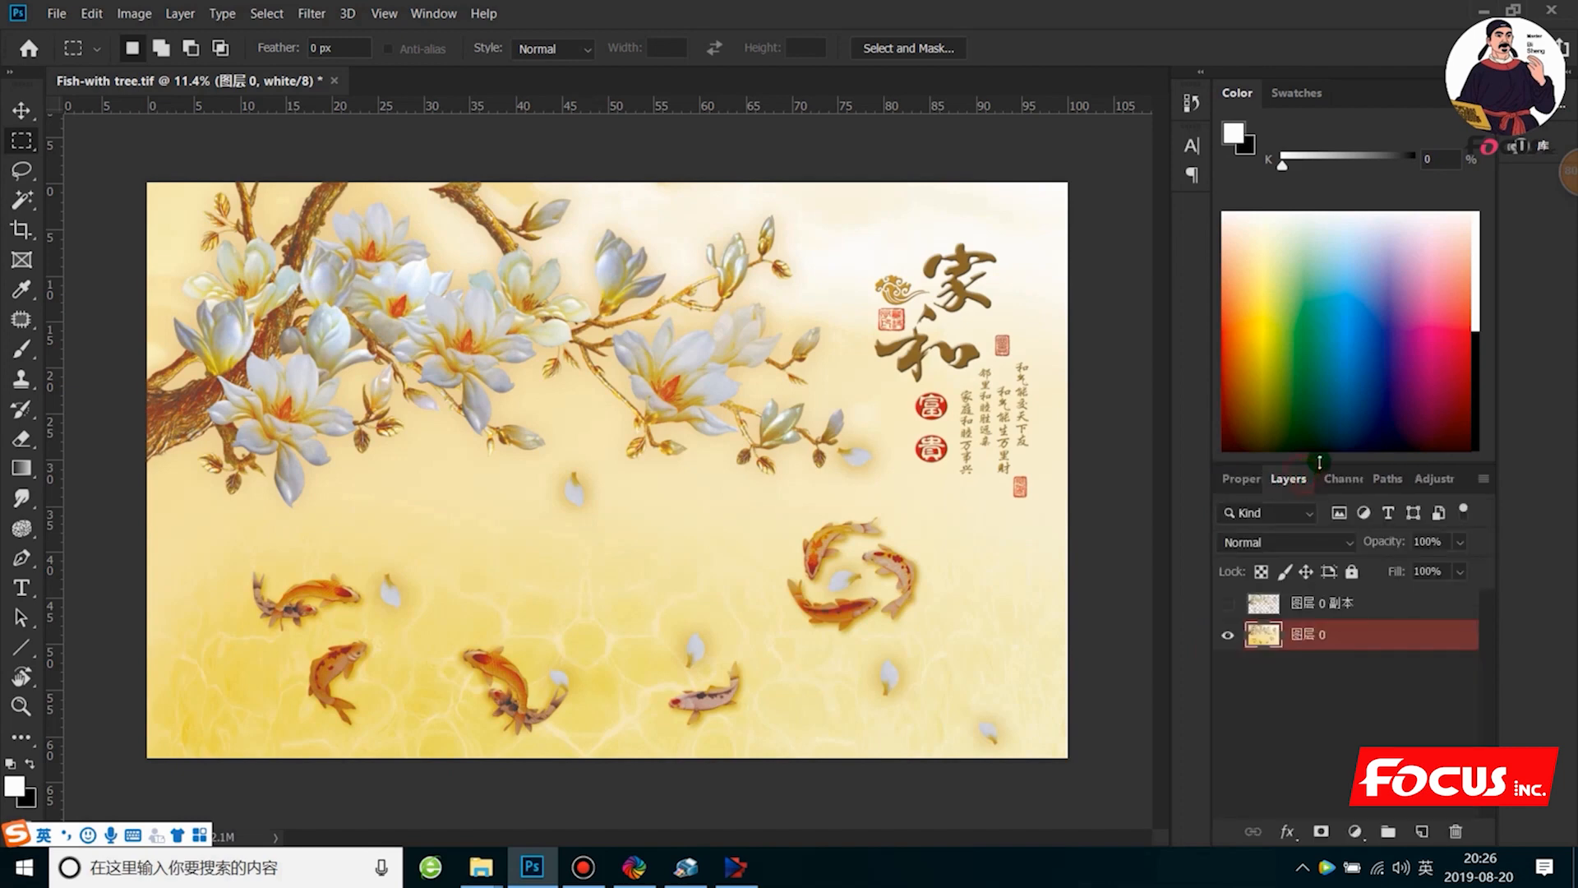
Select part of a petal on the leftmost flower with the Magic Wand tool.
left_click(21, 200)
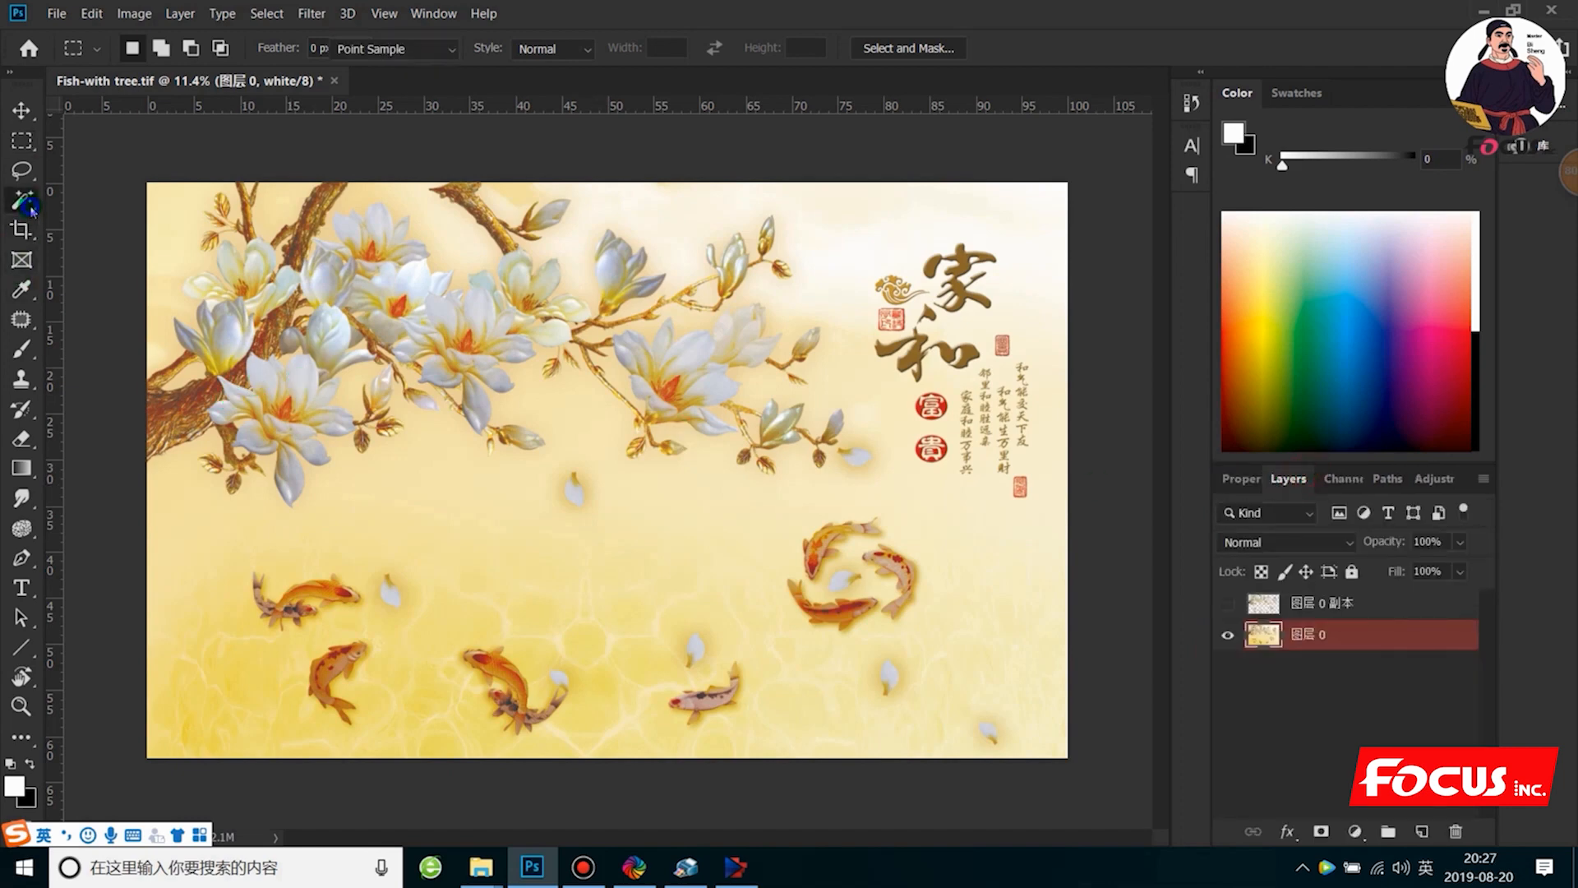
right_click(23, 200)
left_click(115, 221)
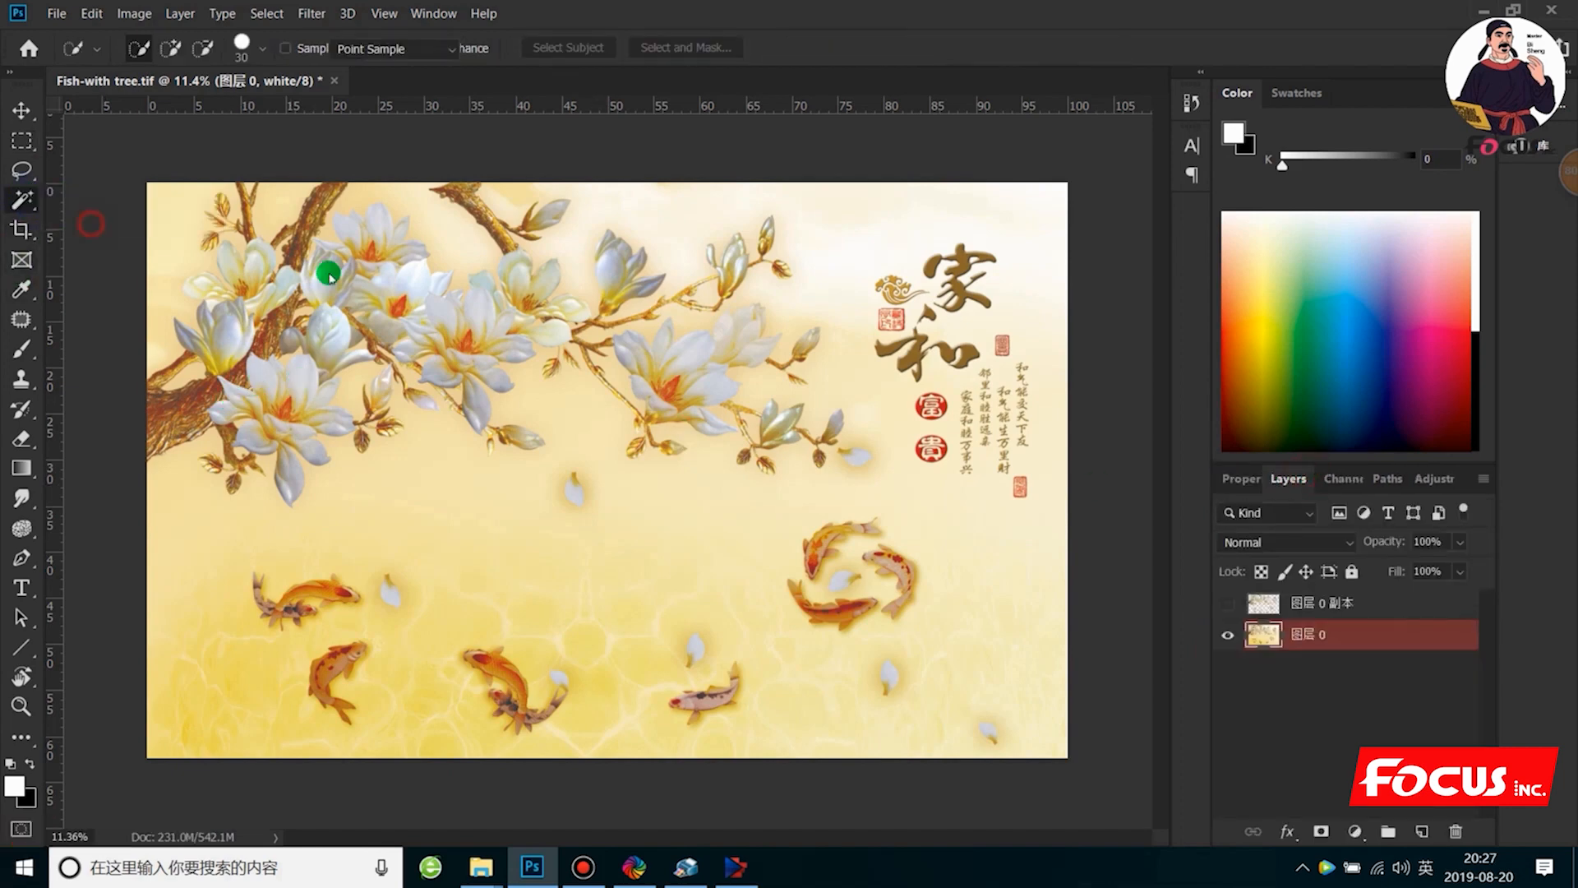
left_click(231, 338)
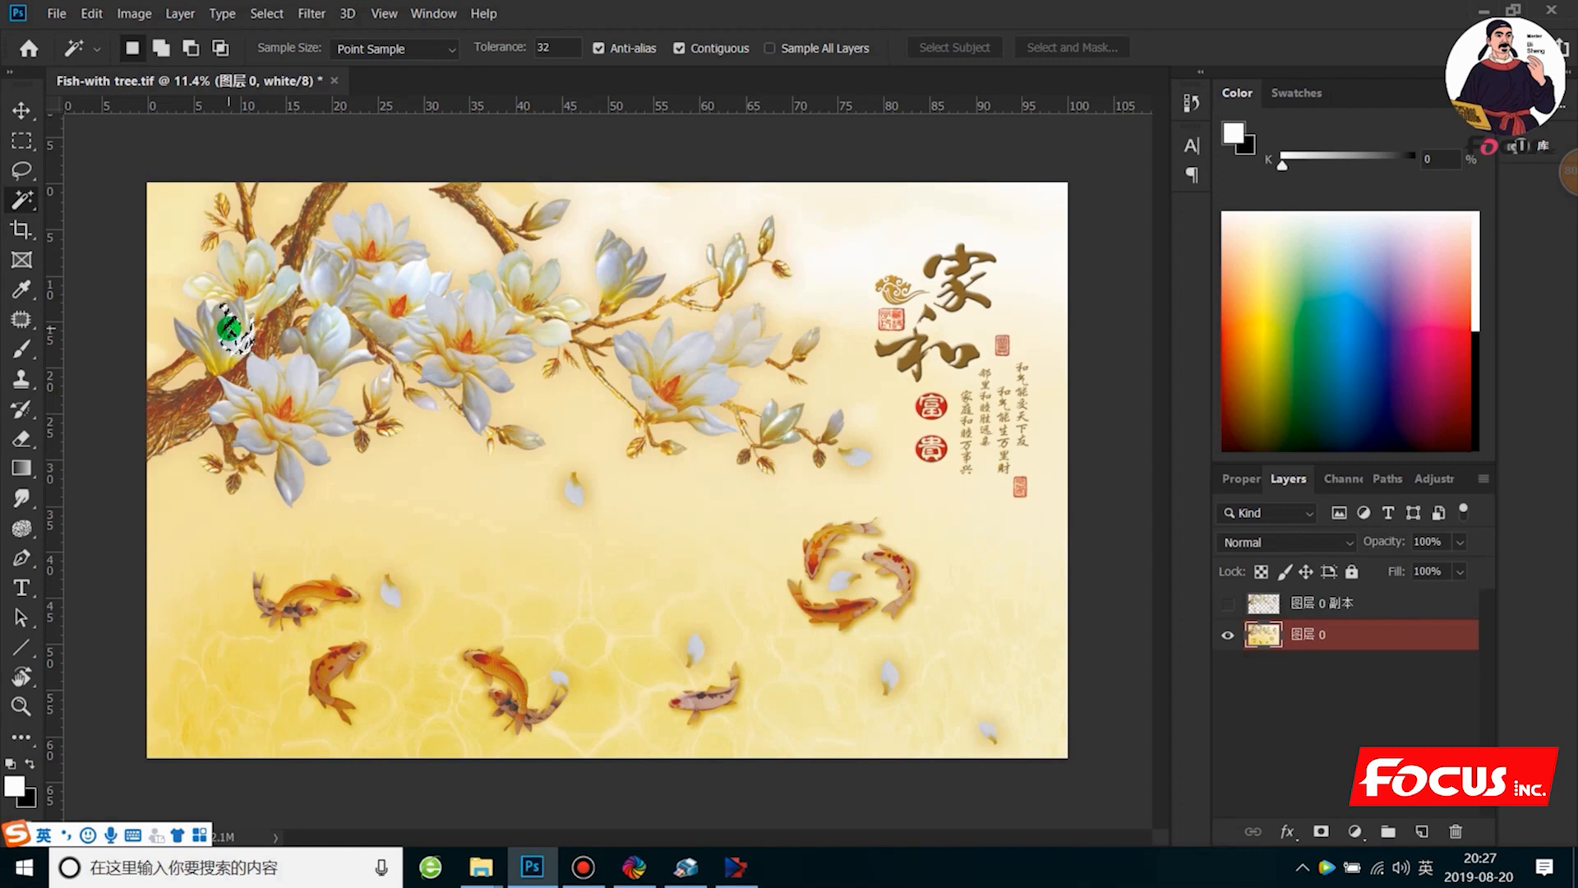
right_click(231, 333)
left_click(313, 302)
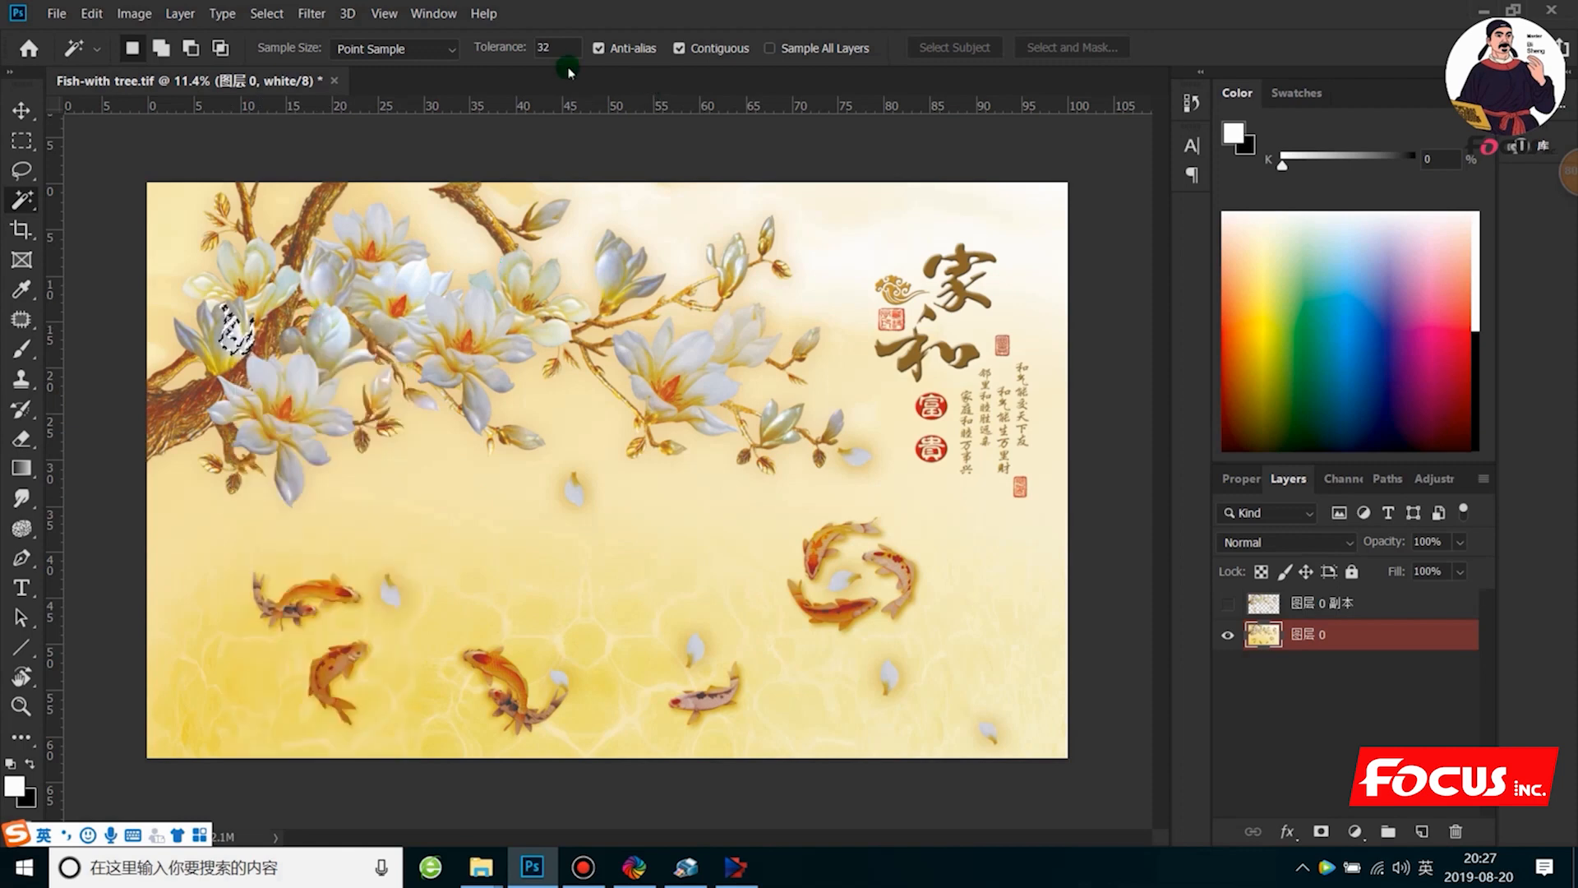
Set the Magic Wand tolerance to 50, sample a central flower petal and extend the selection to similar colours.
left_click(555, 49)
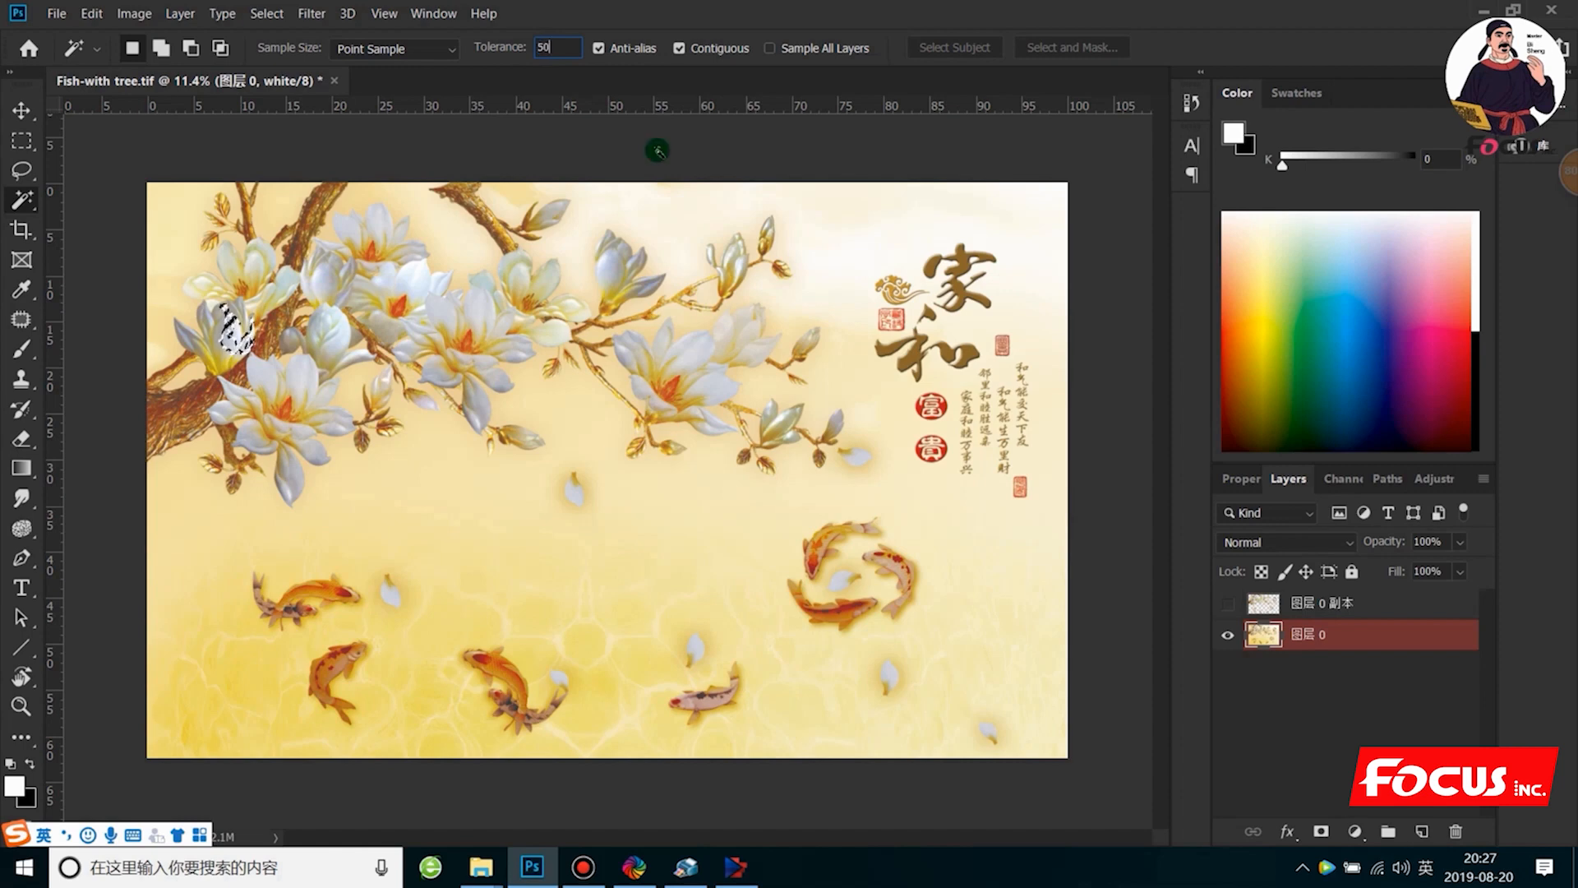
left_click(477, 316)
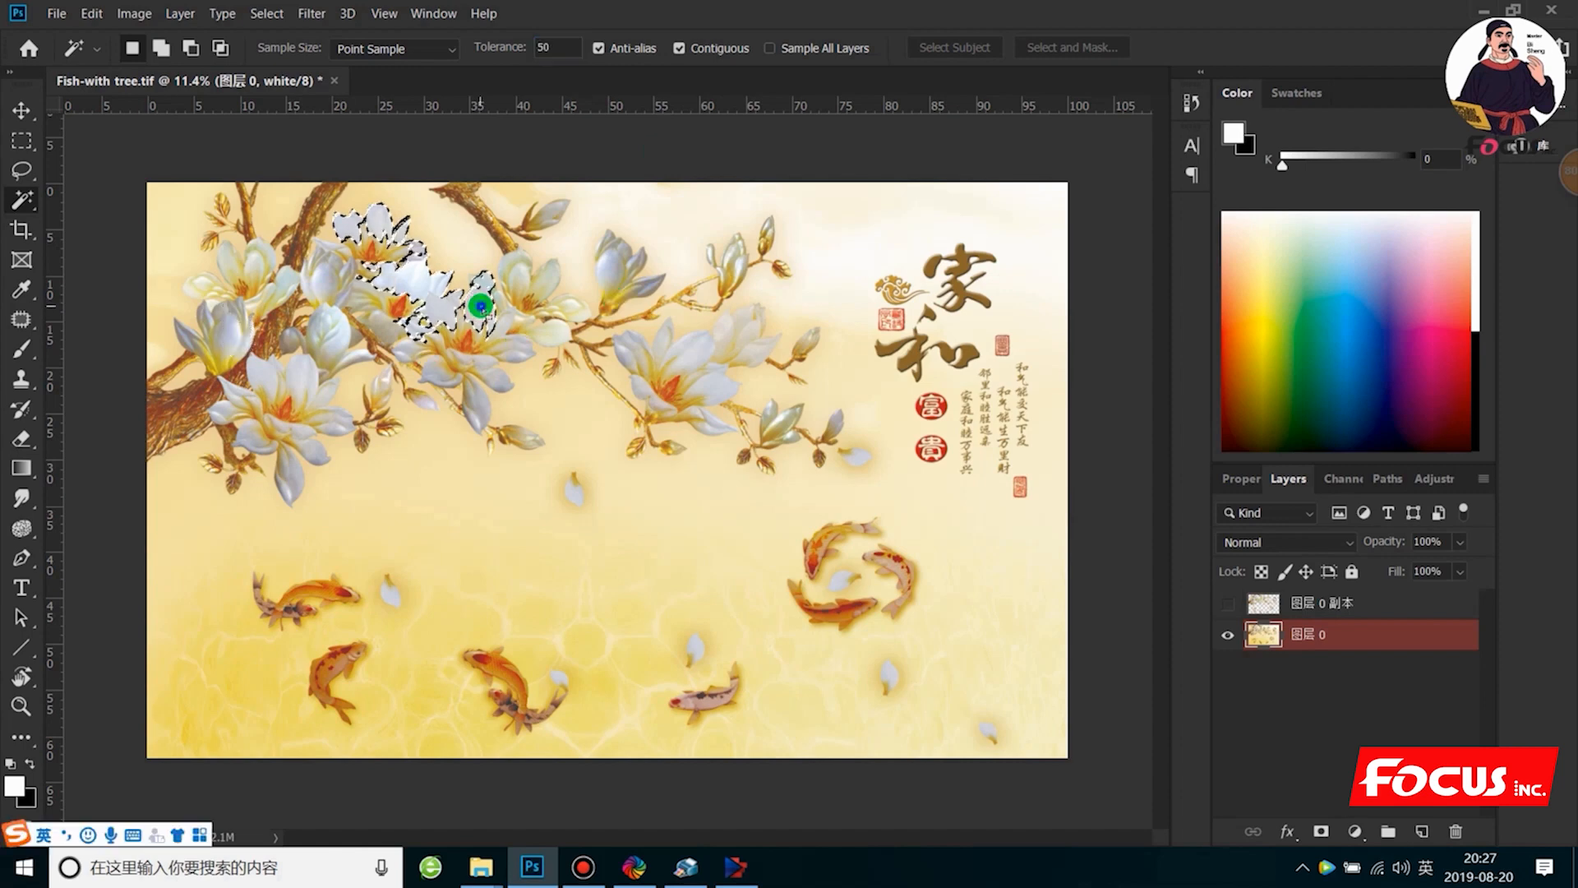
right_click(484, 329)
left_click(519, 531)
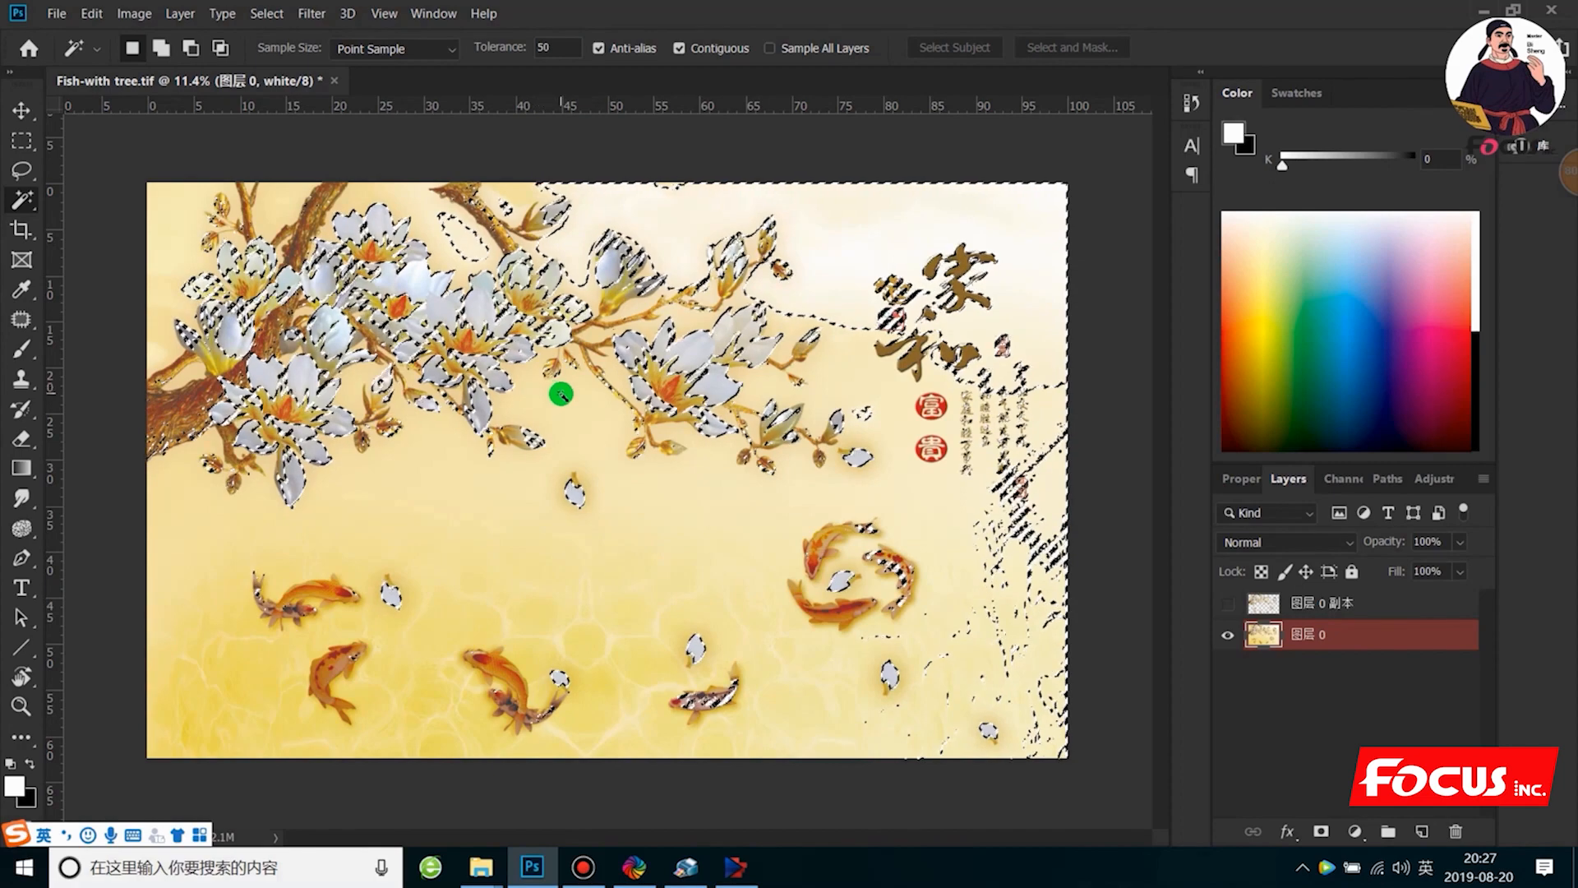
Try to subtract the pale upper-right background from the selection with the Rectangular Marquee Tool, and clear the selection.
left_click(22, 140)
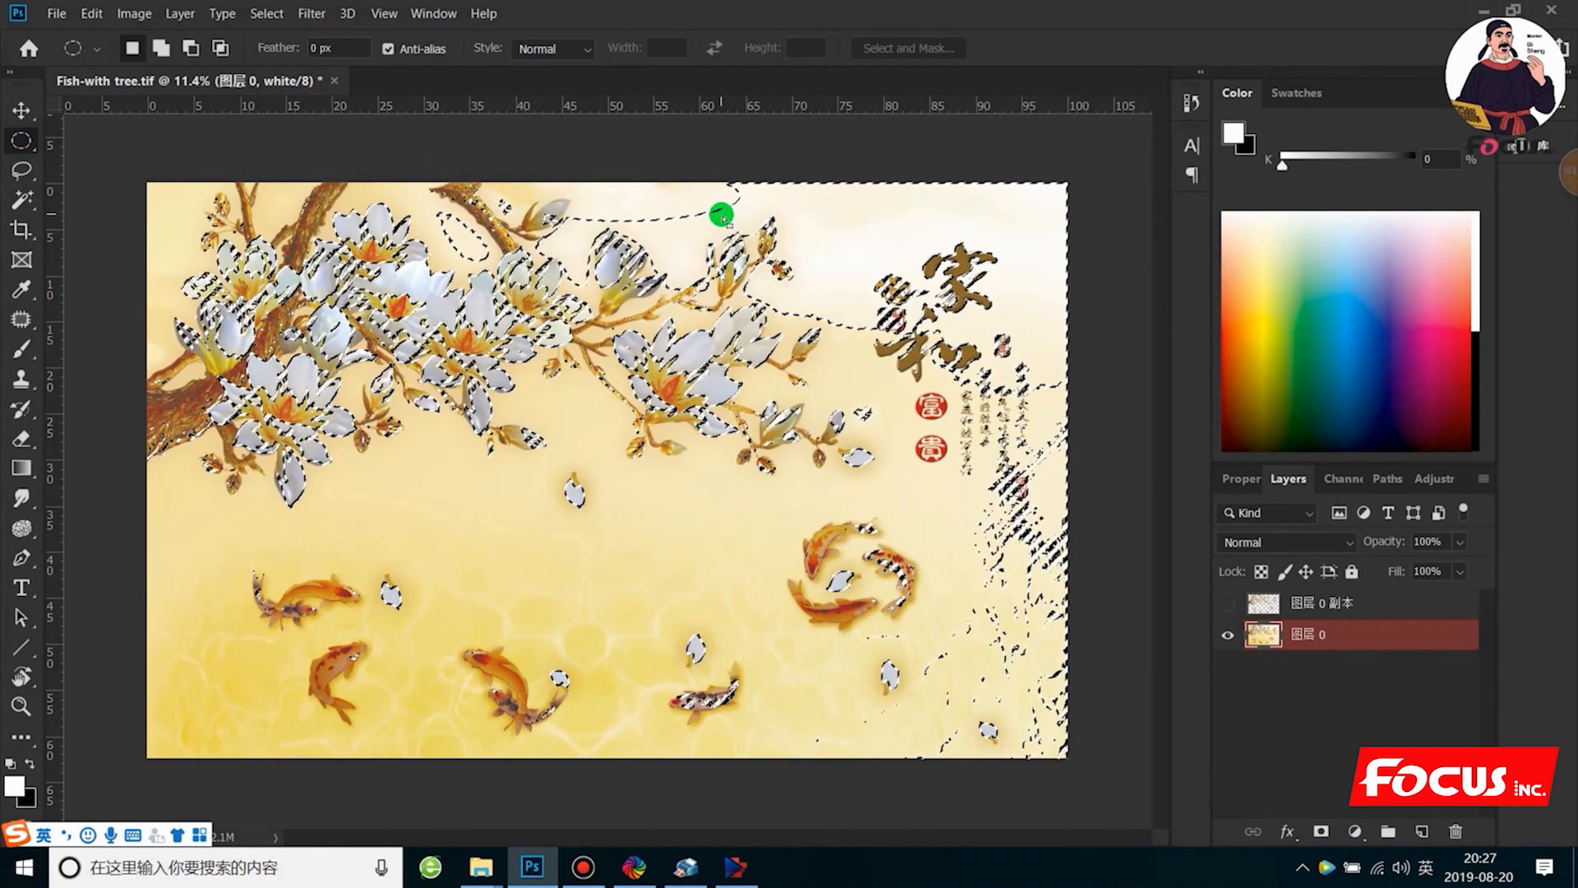
right_click(22, 140)
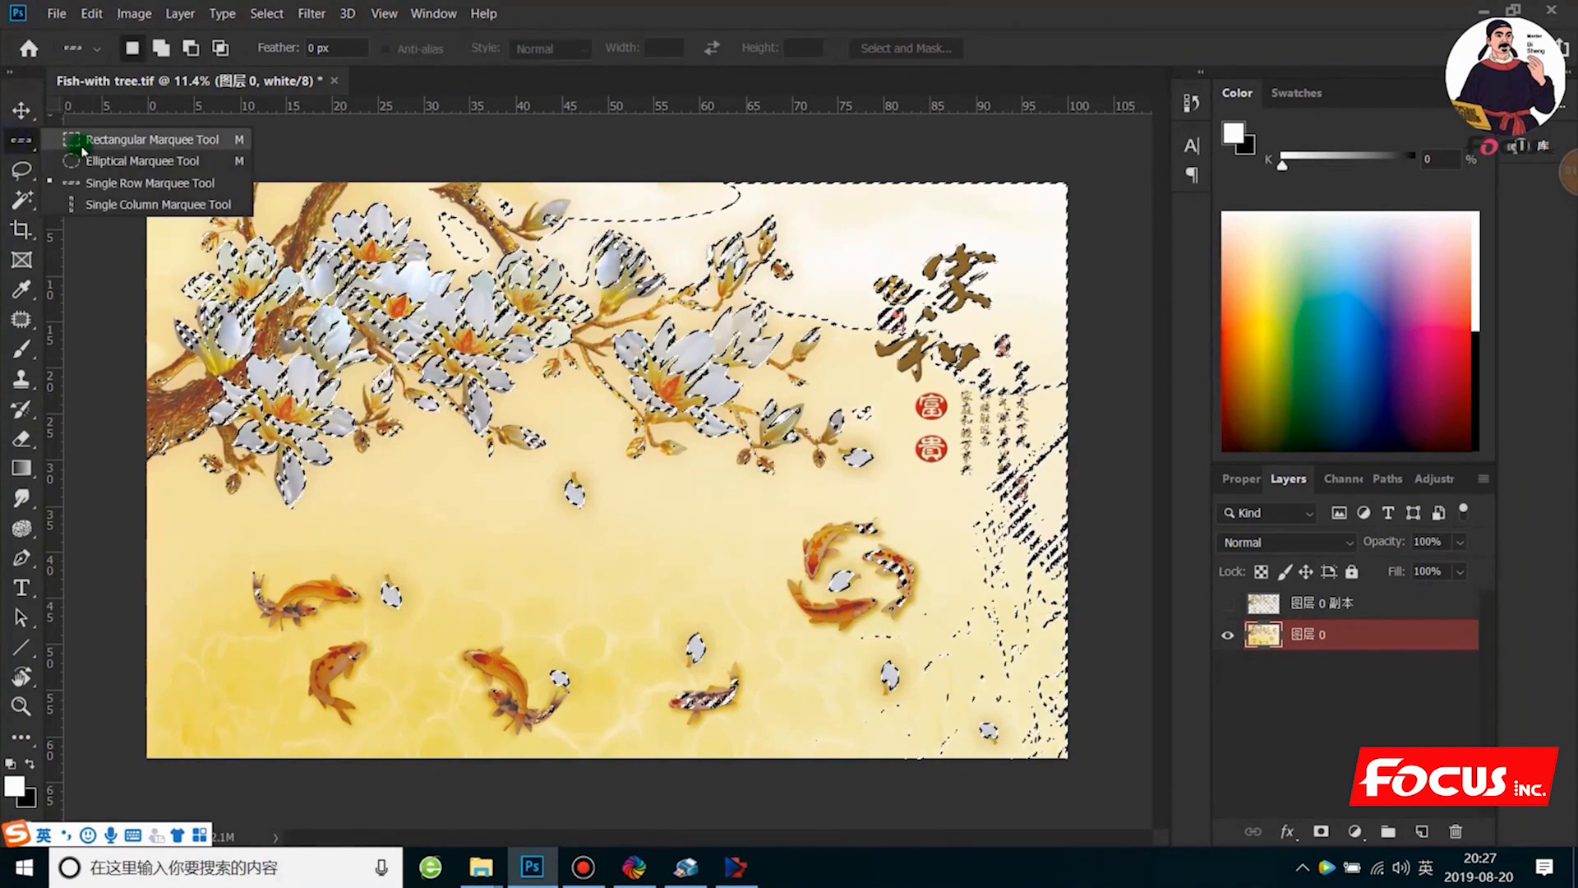
left_click(91, 140)
left_click_drag(585, 191, 1087, 216)
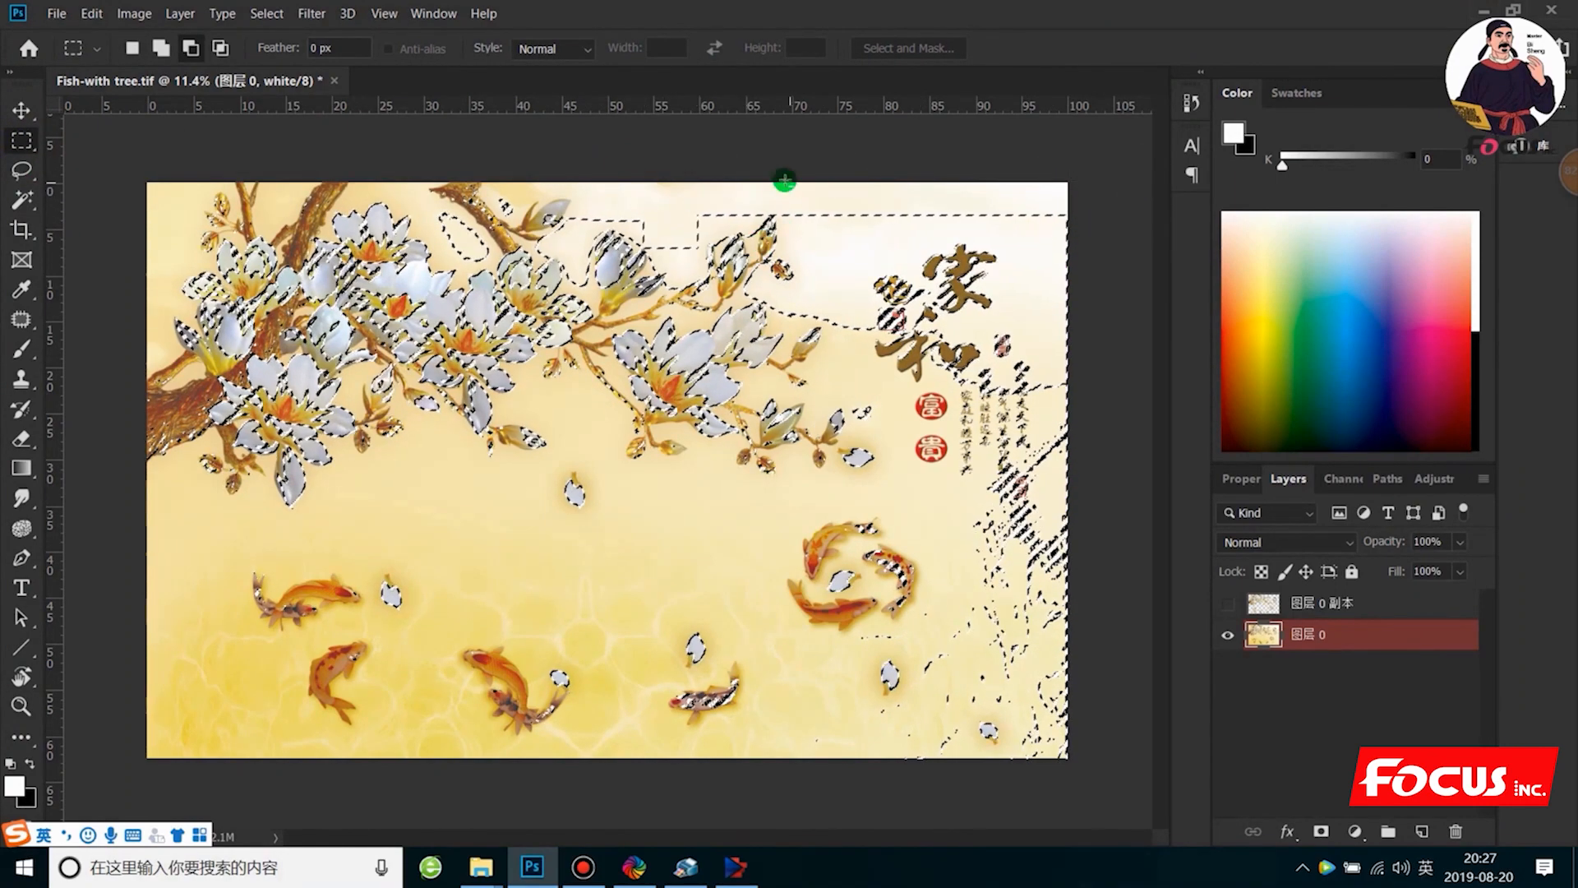
left_click_drag(1006, 201, 1113, 318)
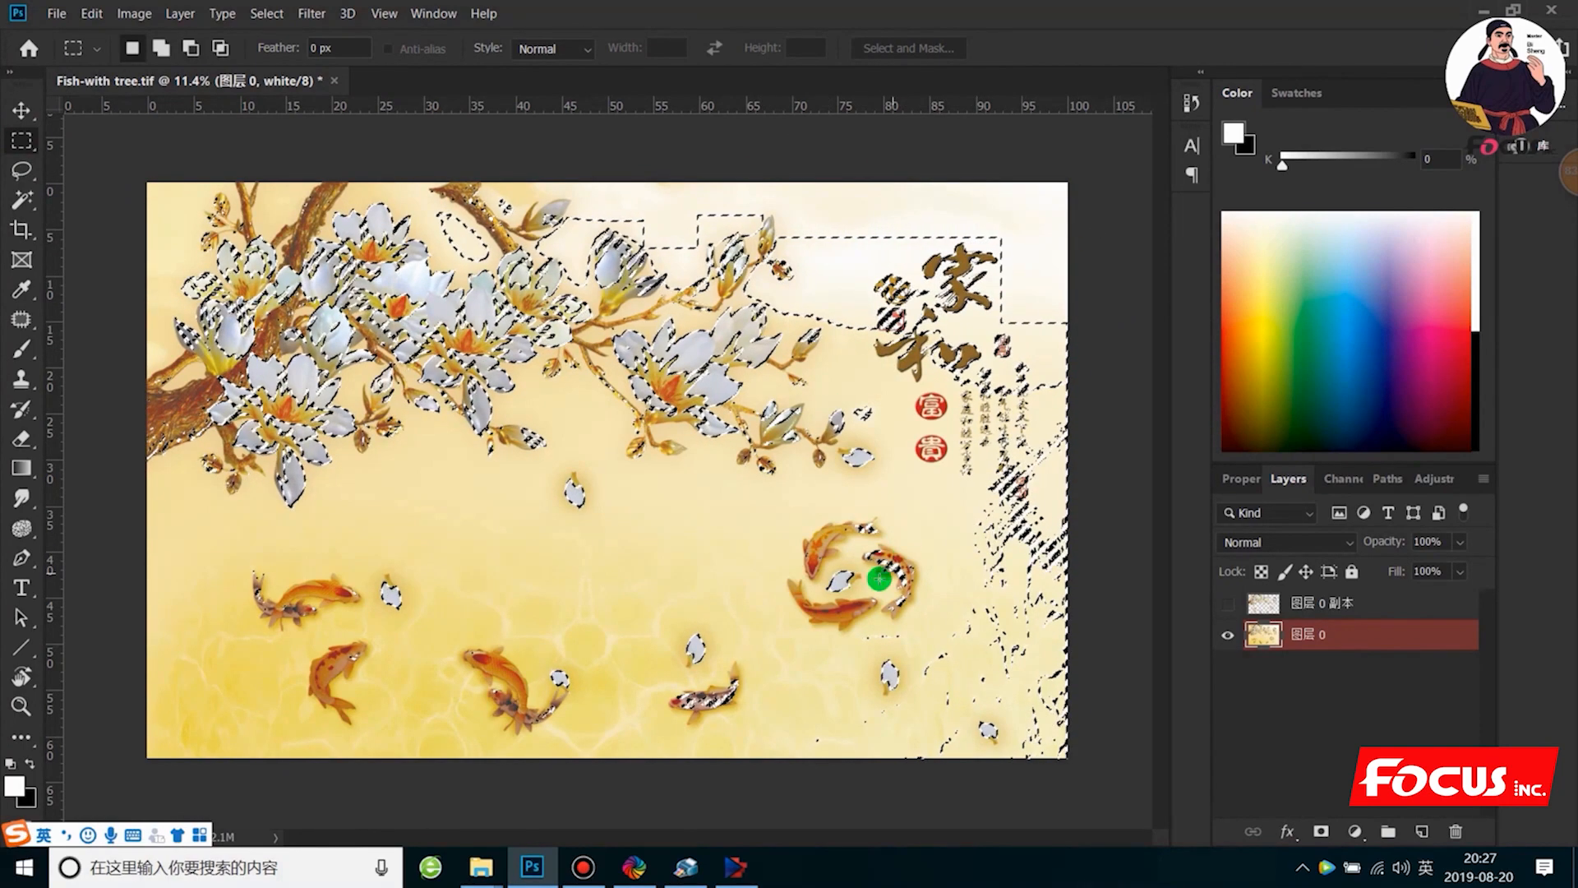
key("ctrl+d")
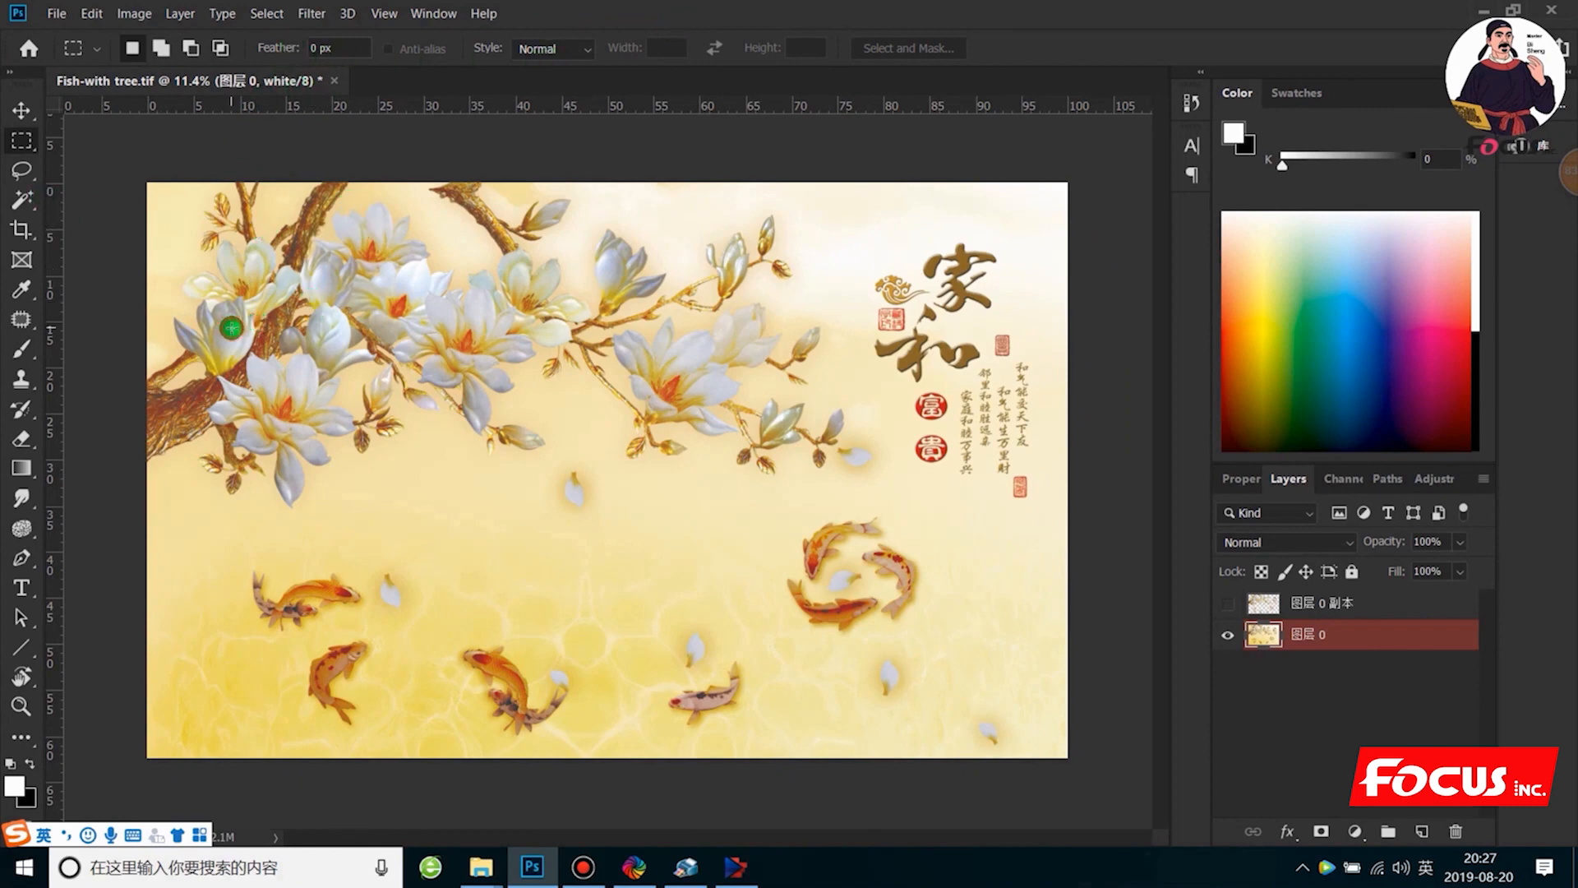
Set the Magic Wand tolerance to 35, sample a petal below the left branch and extend the selection to similar colours.
right_click(21, 200)
left_click(132, 220)
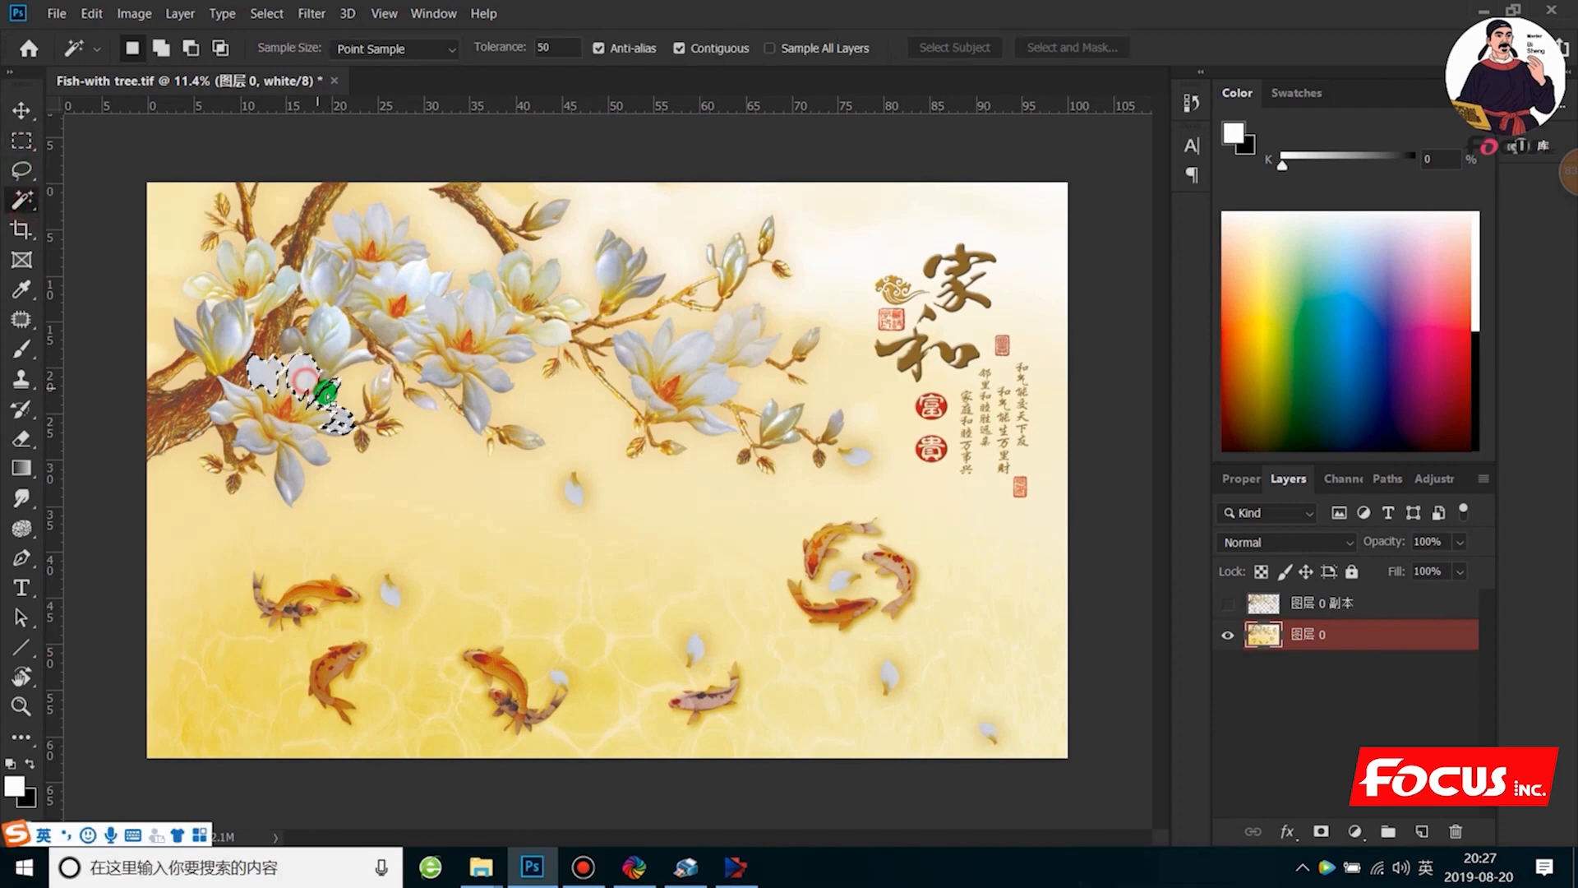
left_click(561, 47)
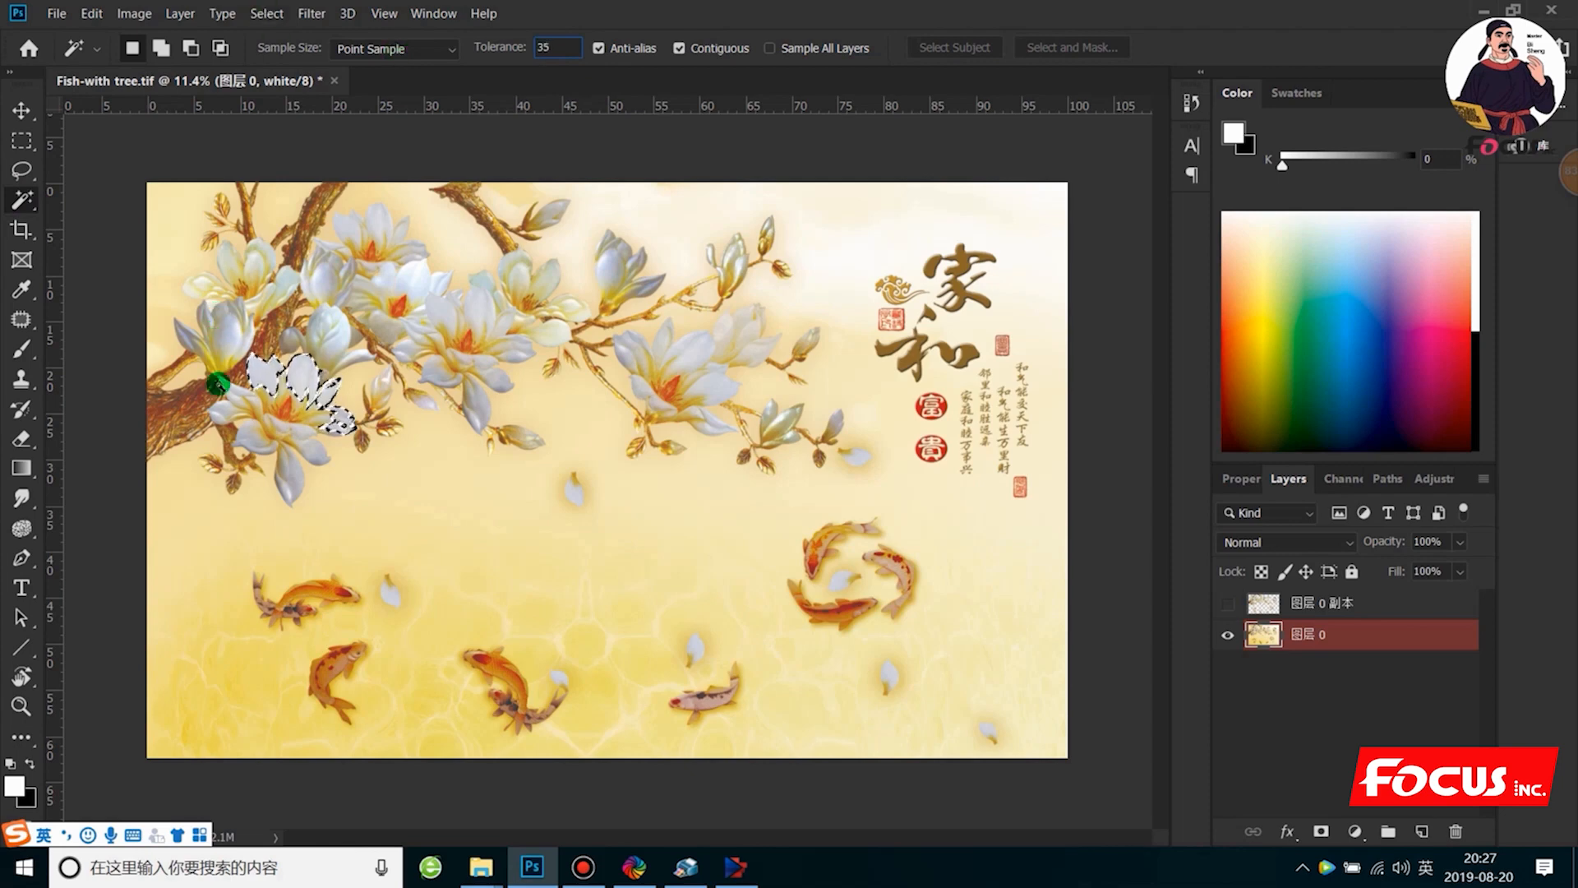
left_click(333, 333)
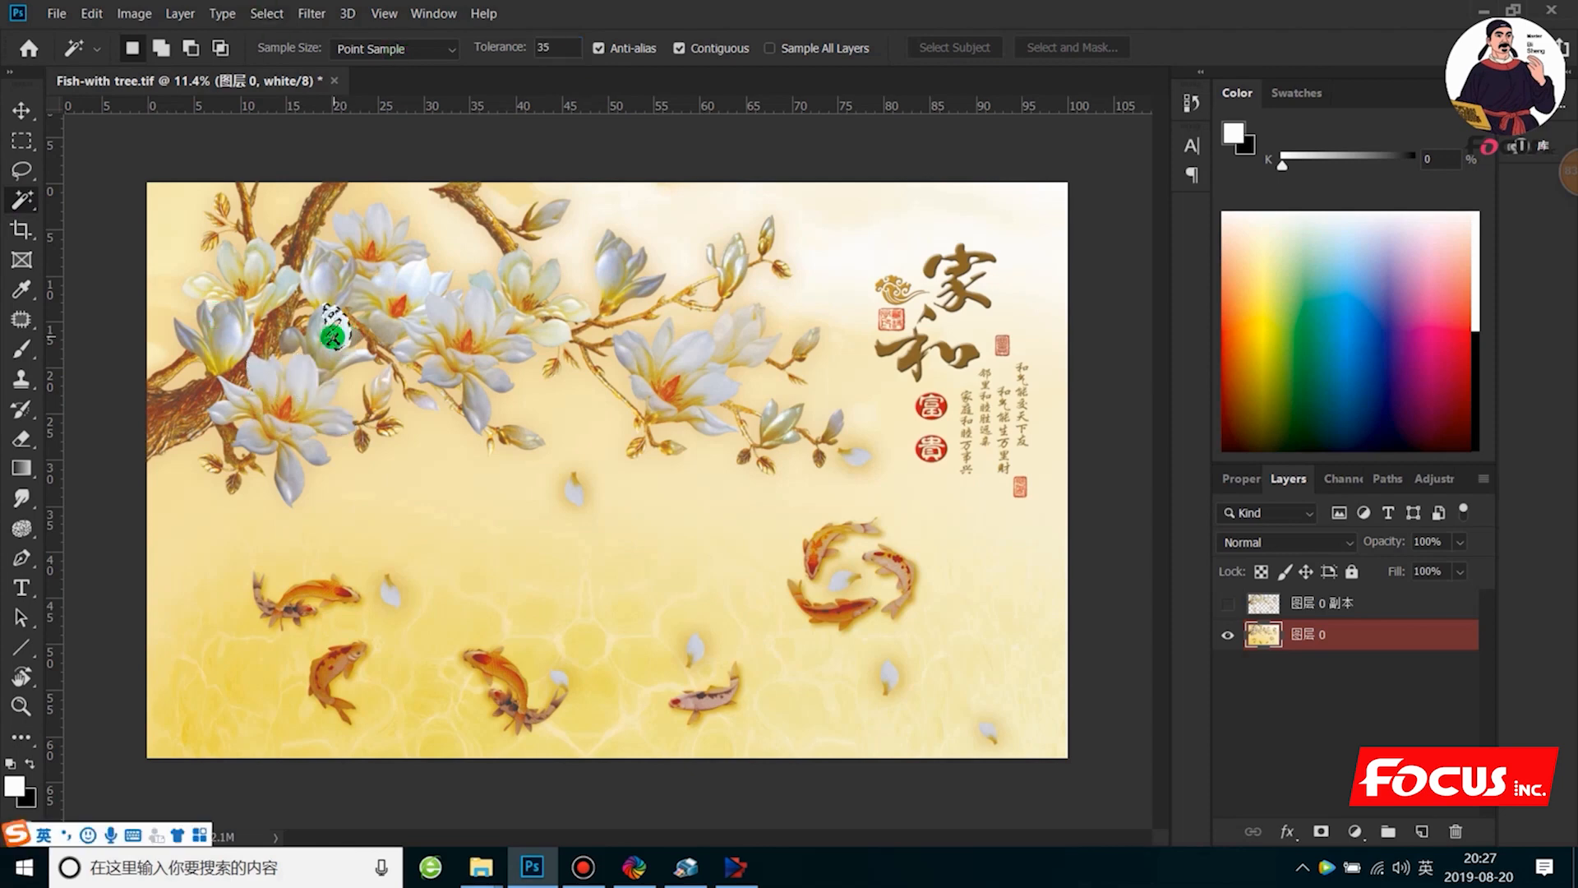
right_click(332, 345)
left_click(388, 569)
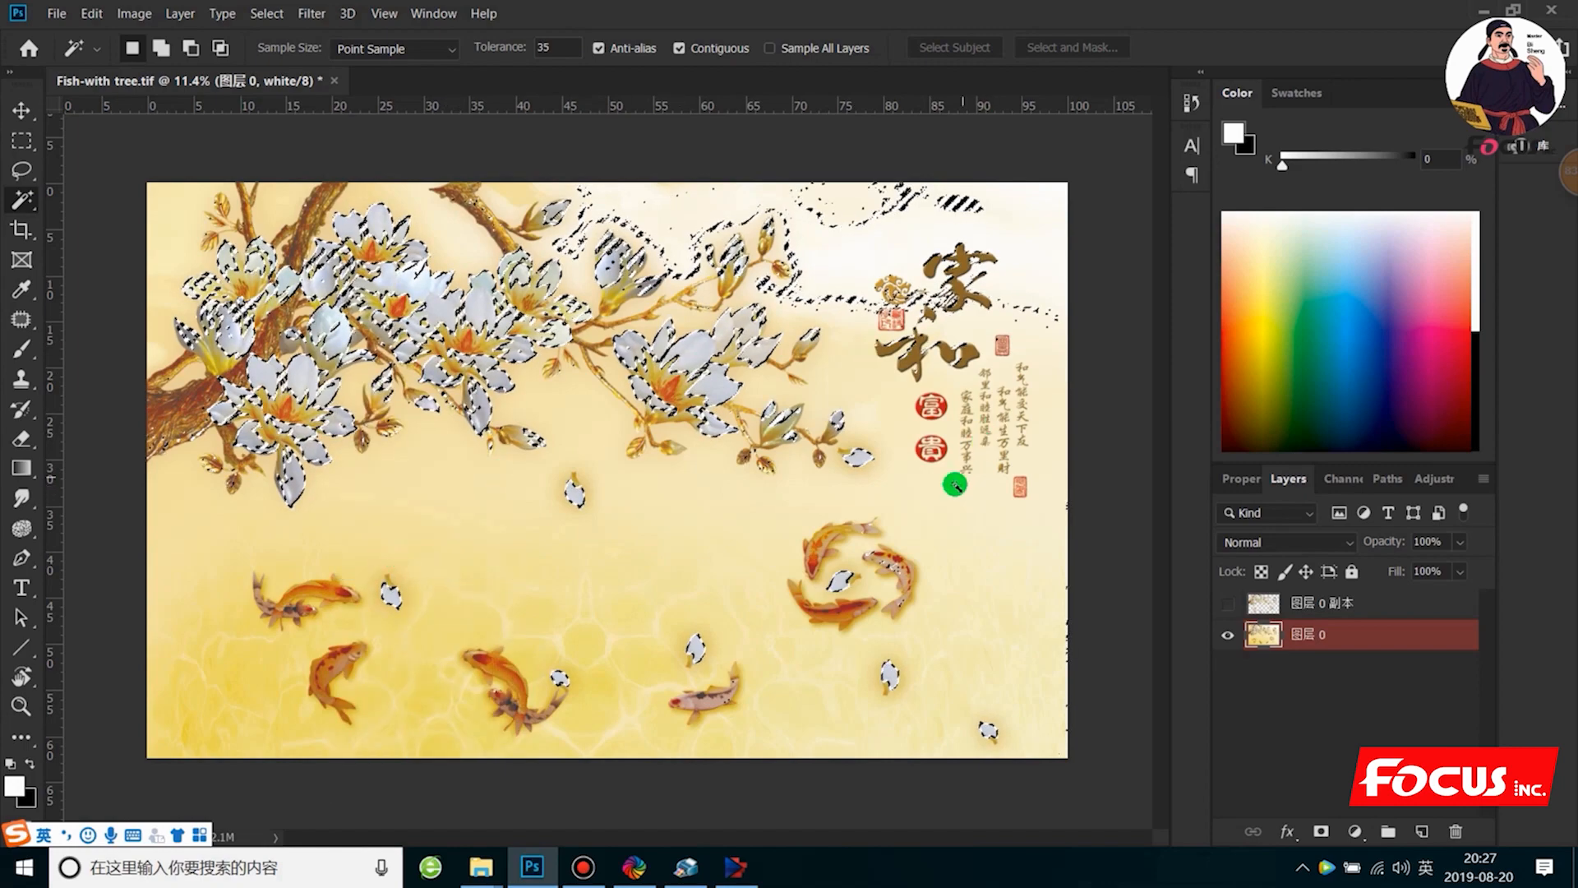
key("ctrl+plus")
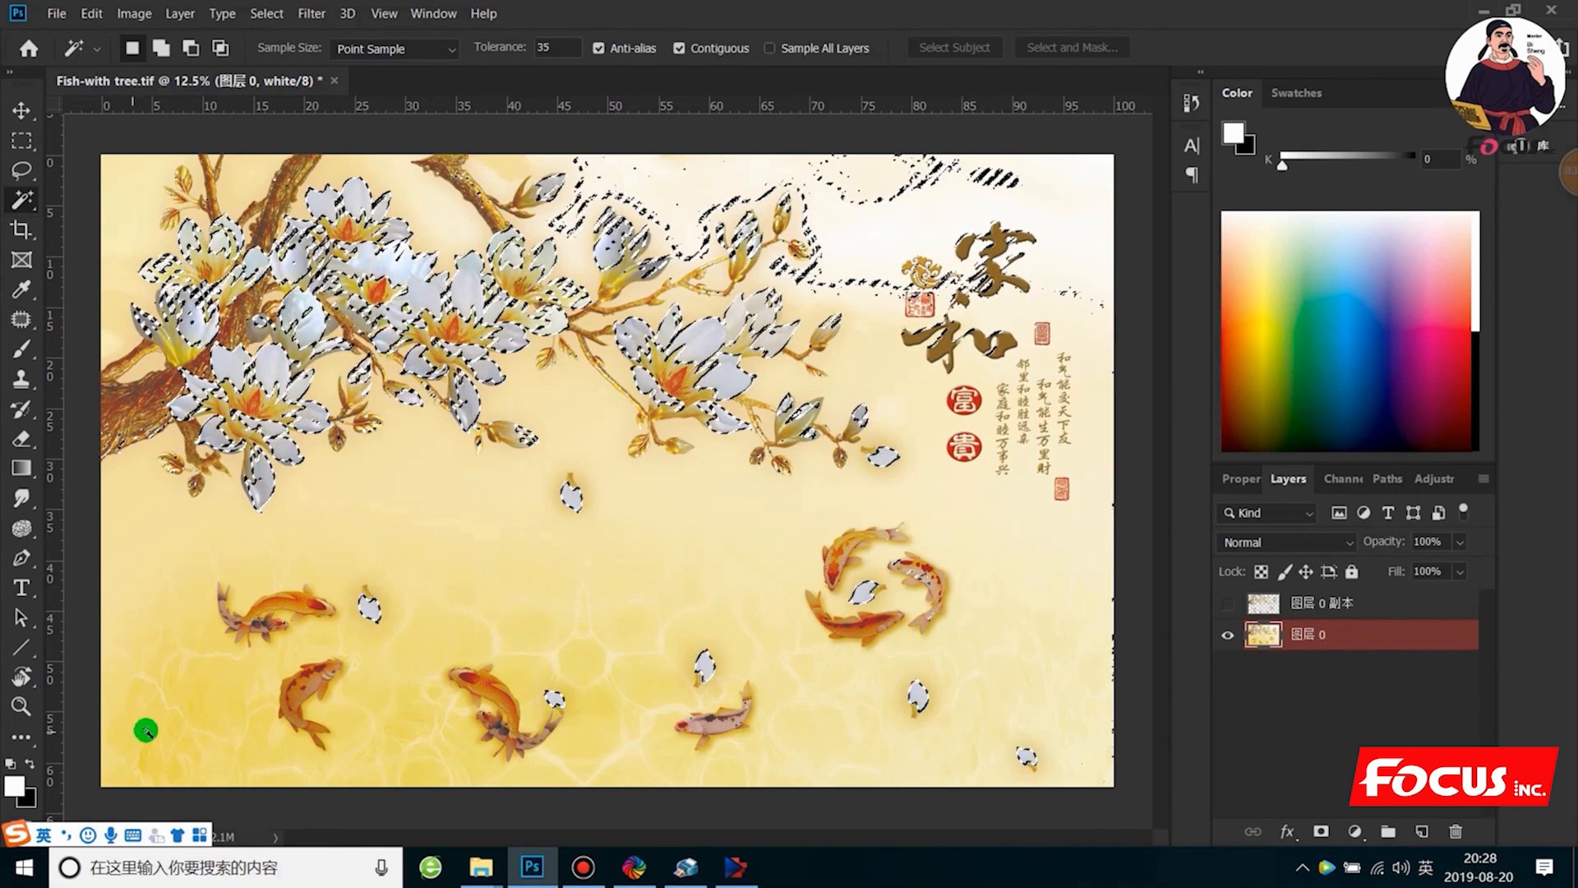
Add the orange koi at the lower left and the lower centre of the painting to the Magic Wand selection.
scroll(367, 624, "up", 3)
left_click_drag(532, 480, 644, 375)
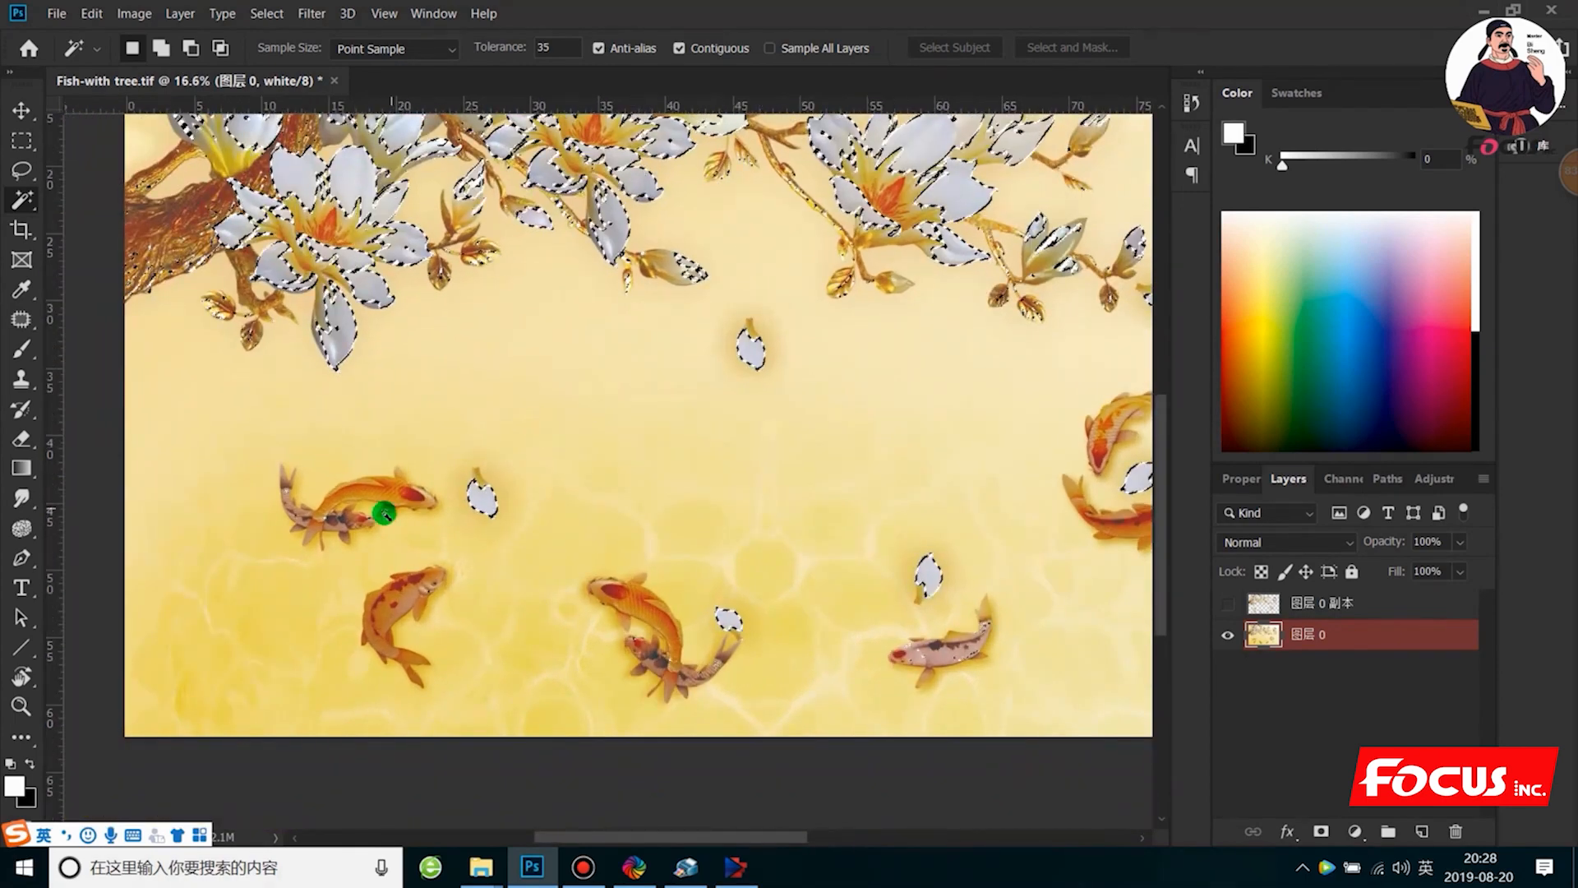
key("shift")
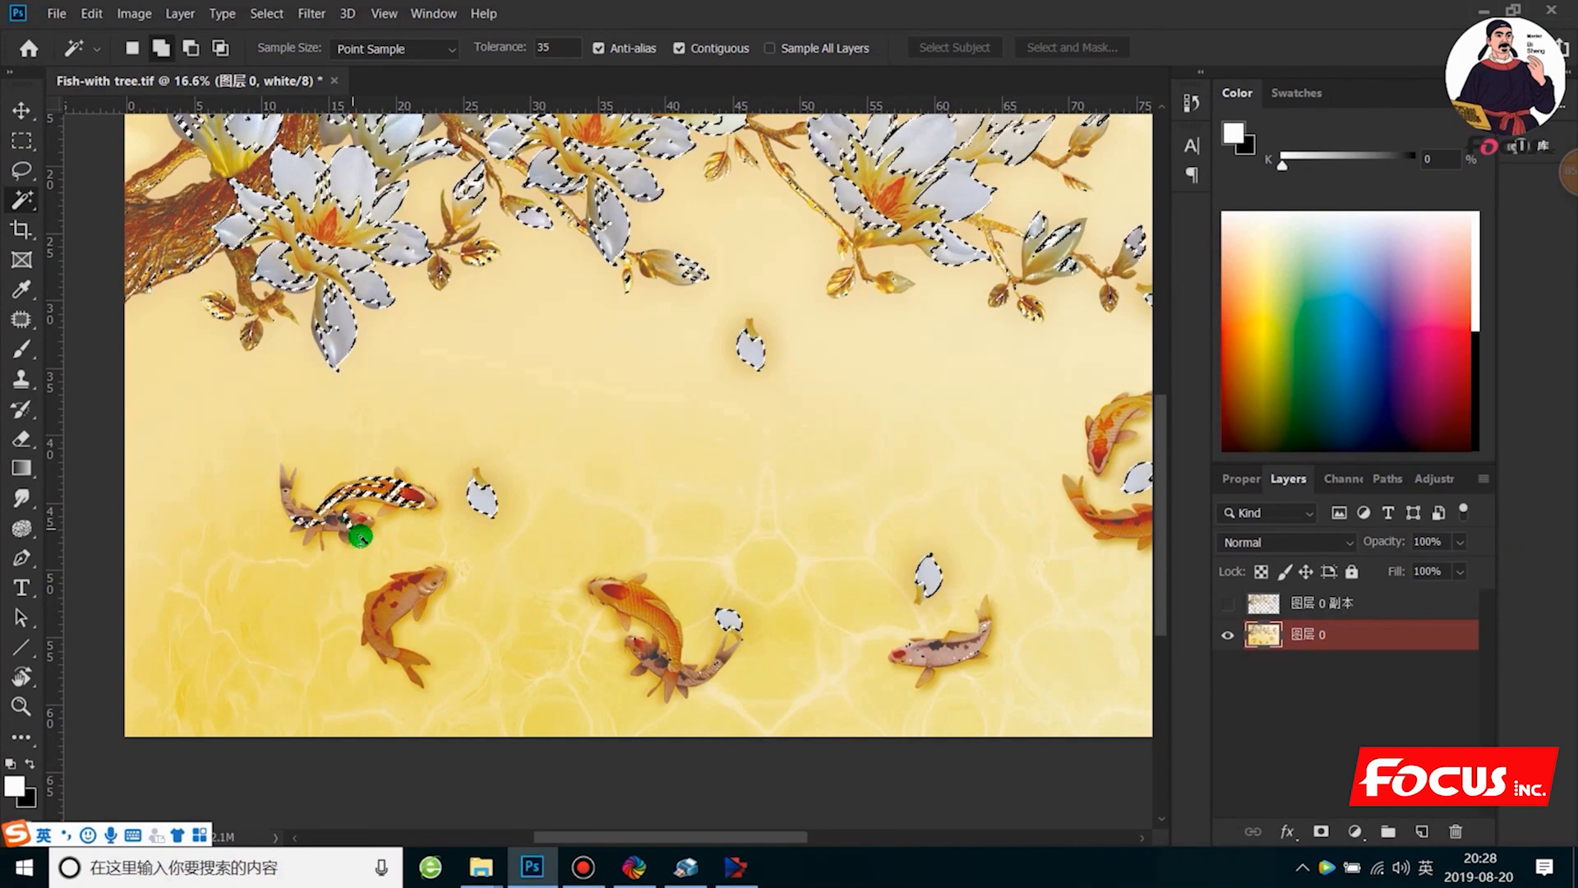
left_click(393, 615, "shift")
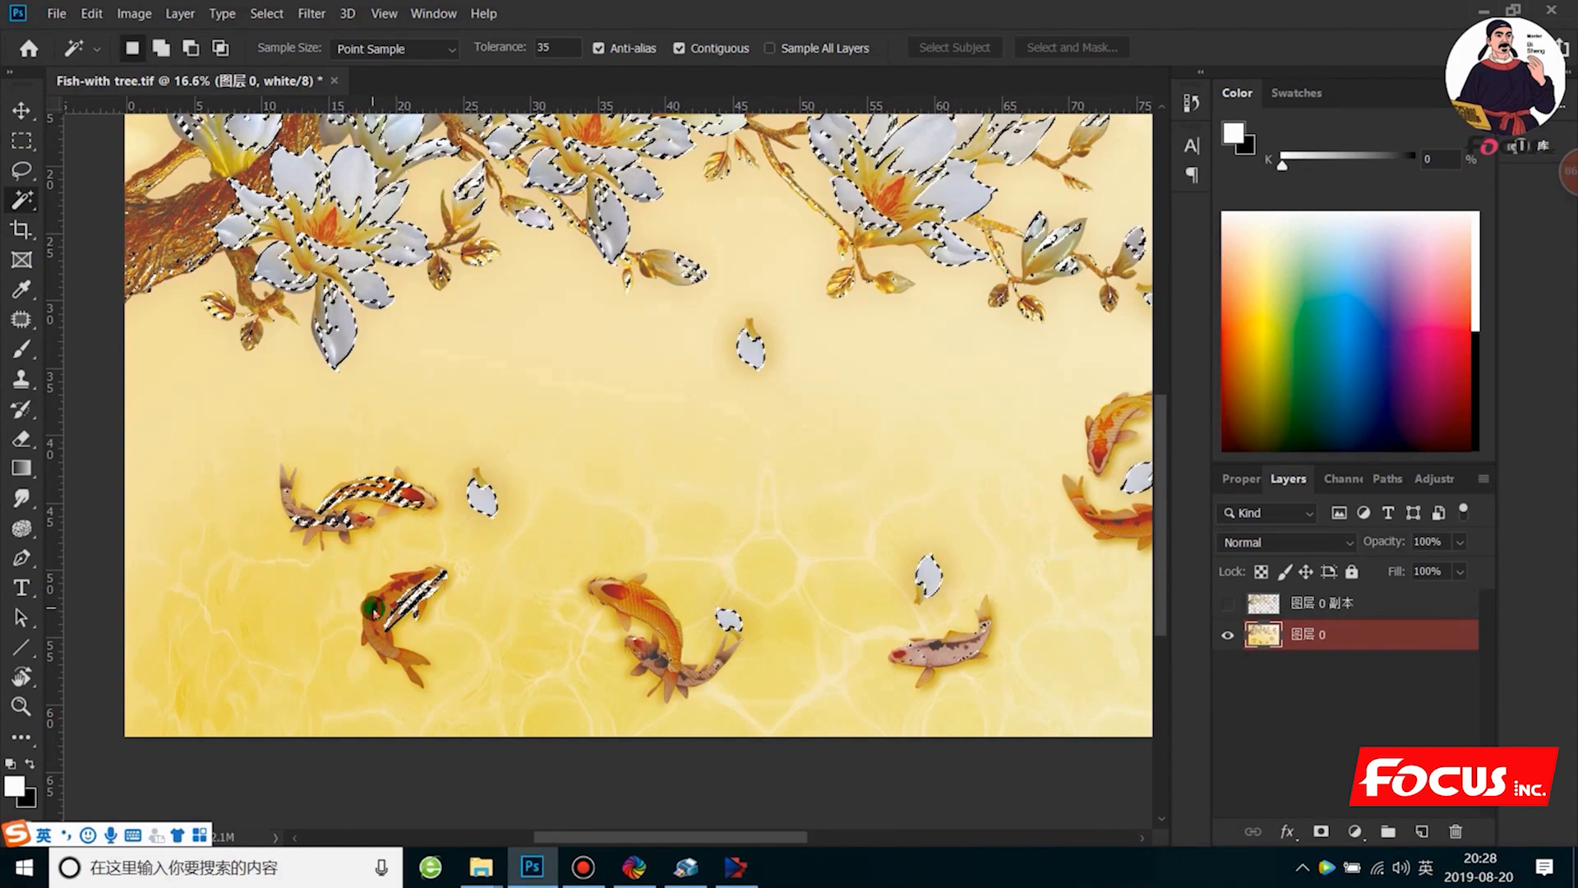
left_click(402, 657, "shift")
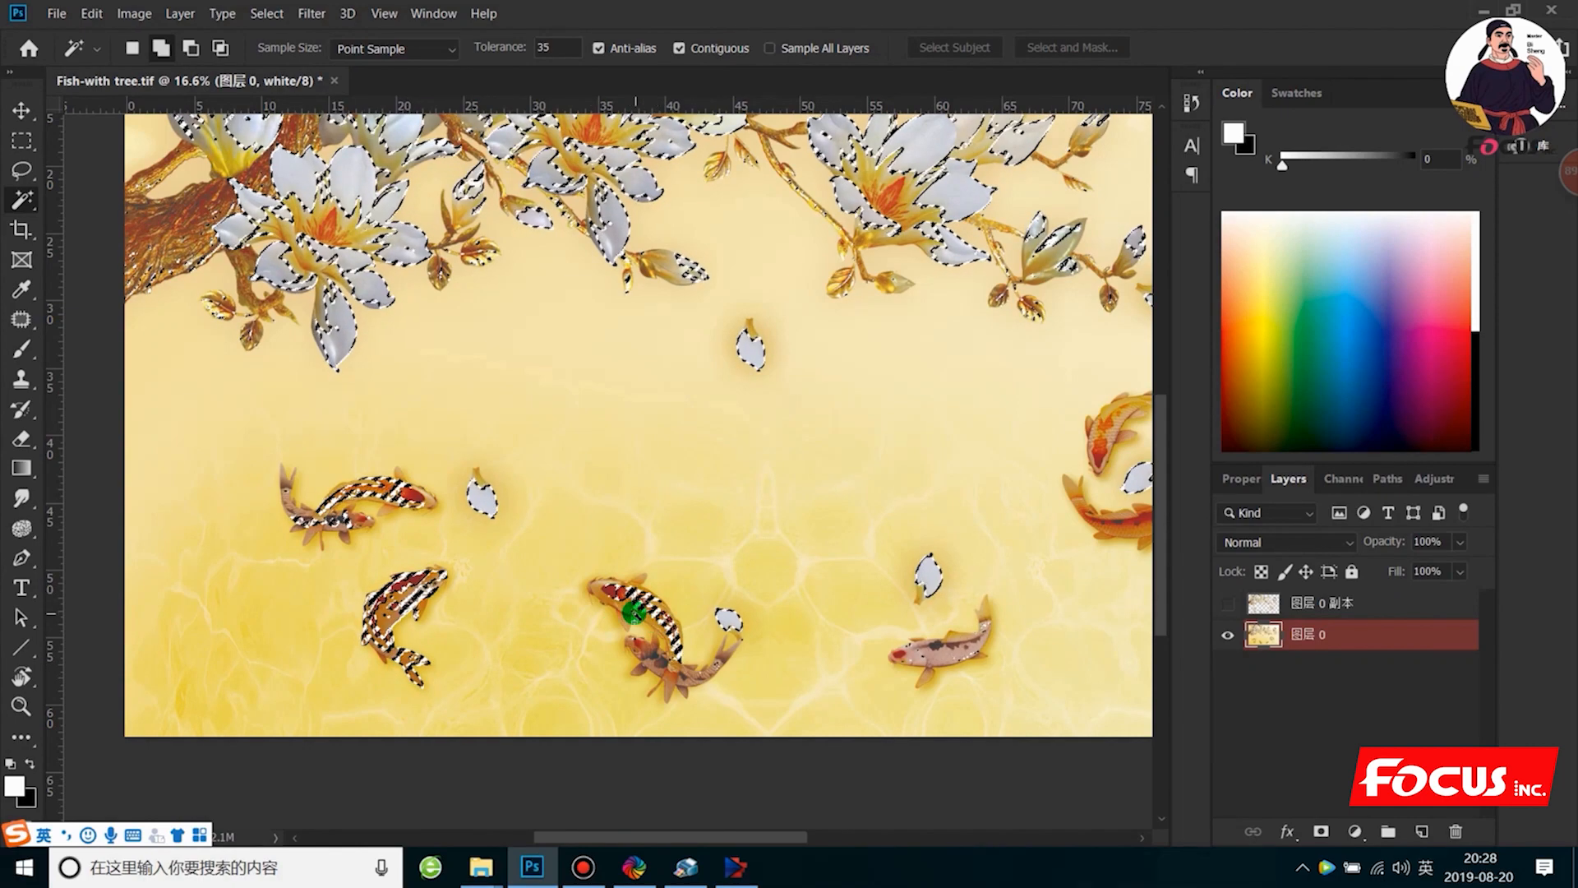
left_click(599, 589, "shift")
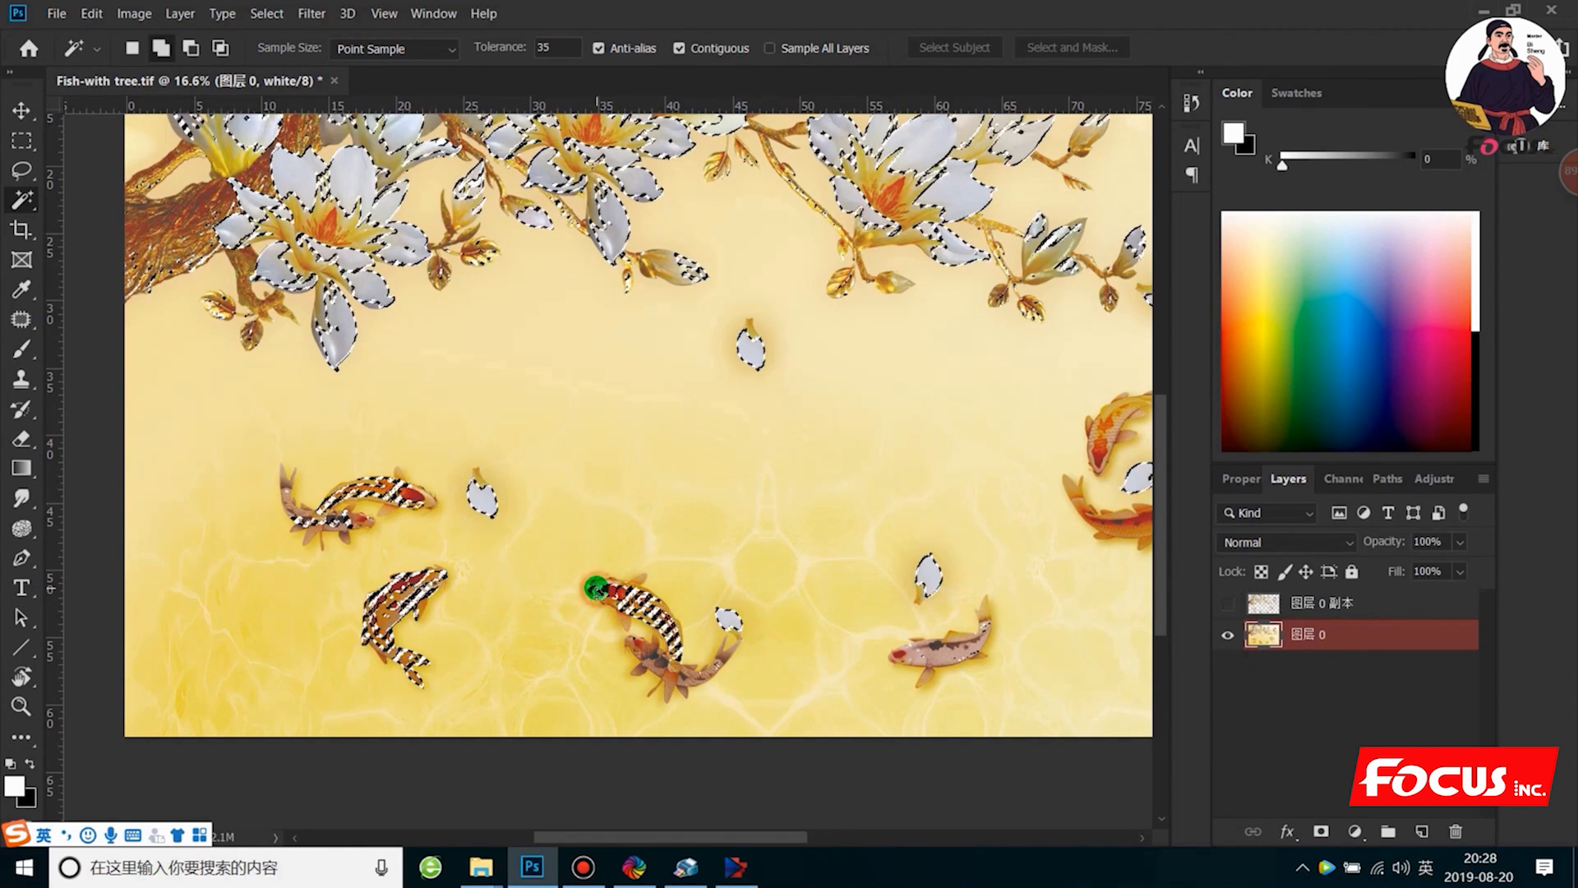
Add the body, fins and head of the pale koi below the drifting petal to the selection.
left_click(941, 649, "shift")
left_click(930, 677)
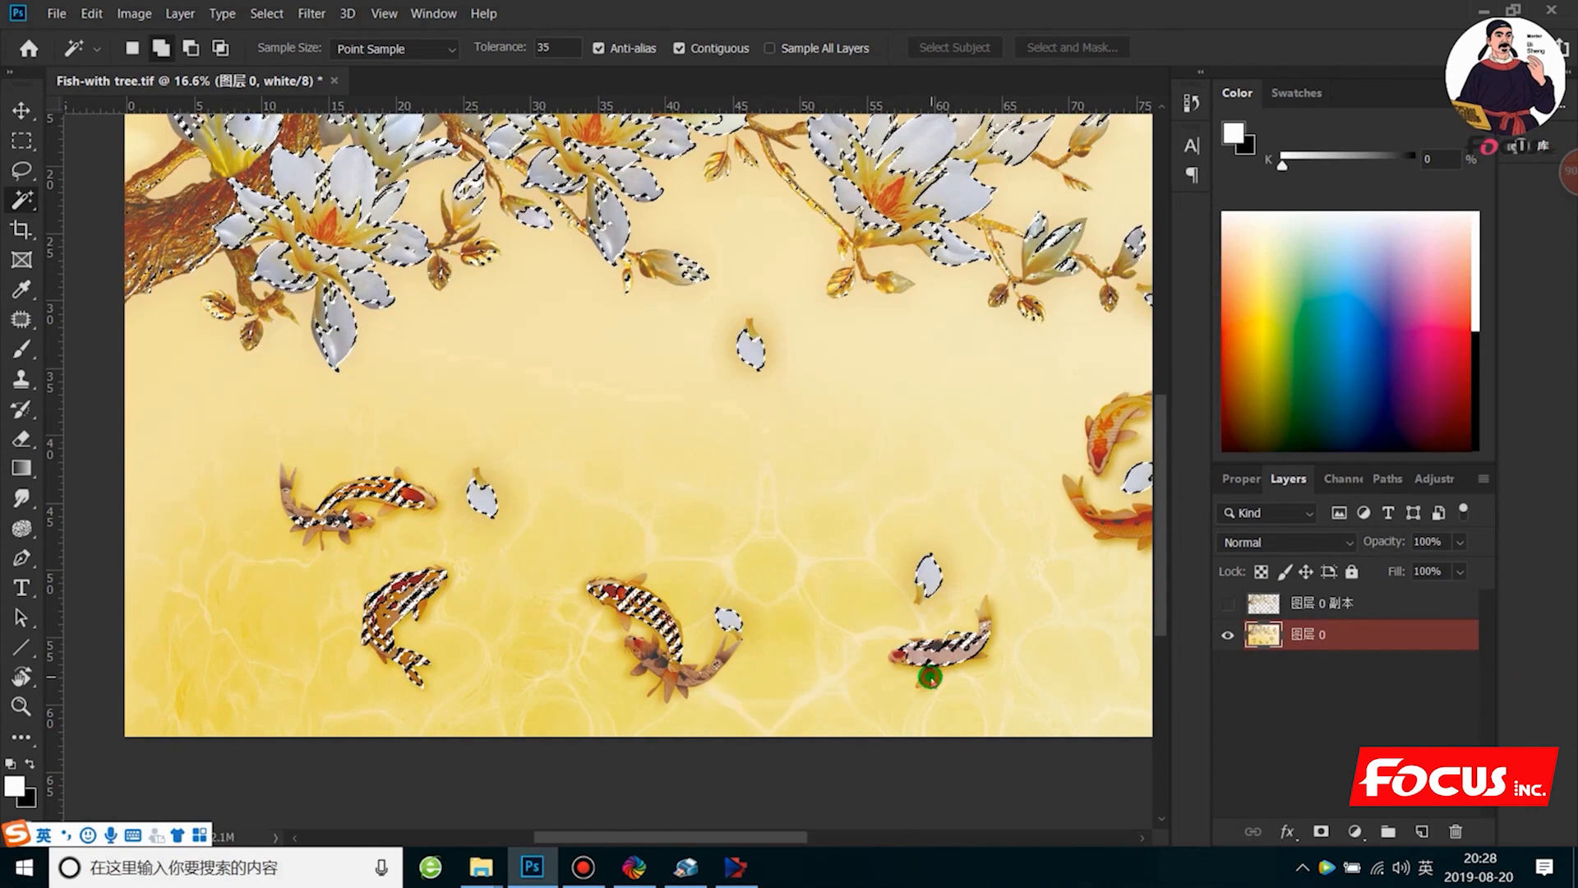
left_click(913, 670)
left_click(899, 661)
left_click(926, 656)
left_click(896, 655)
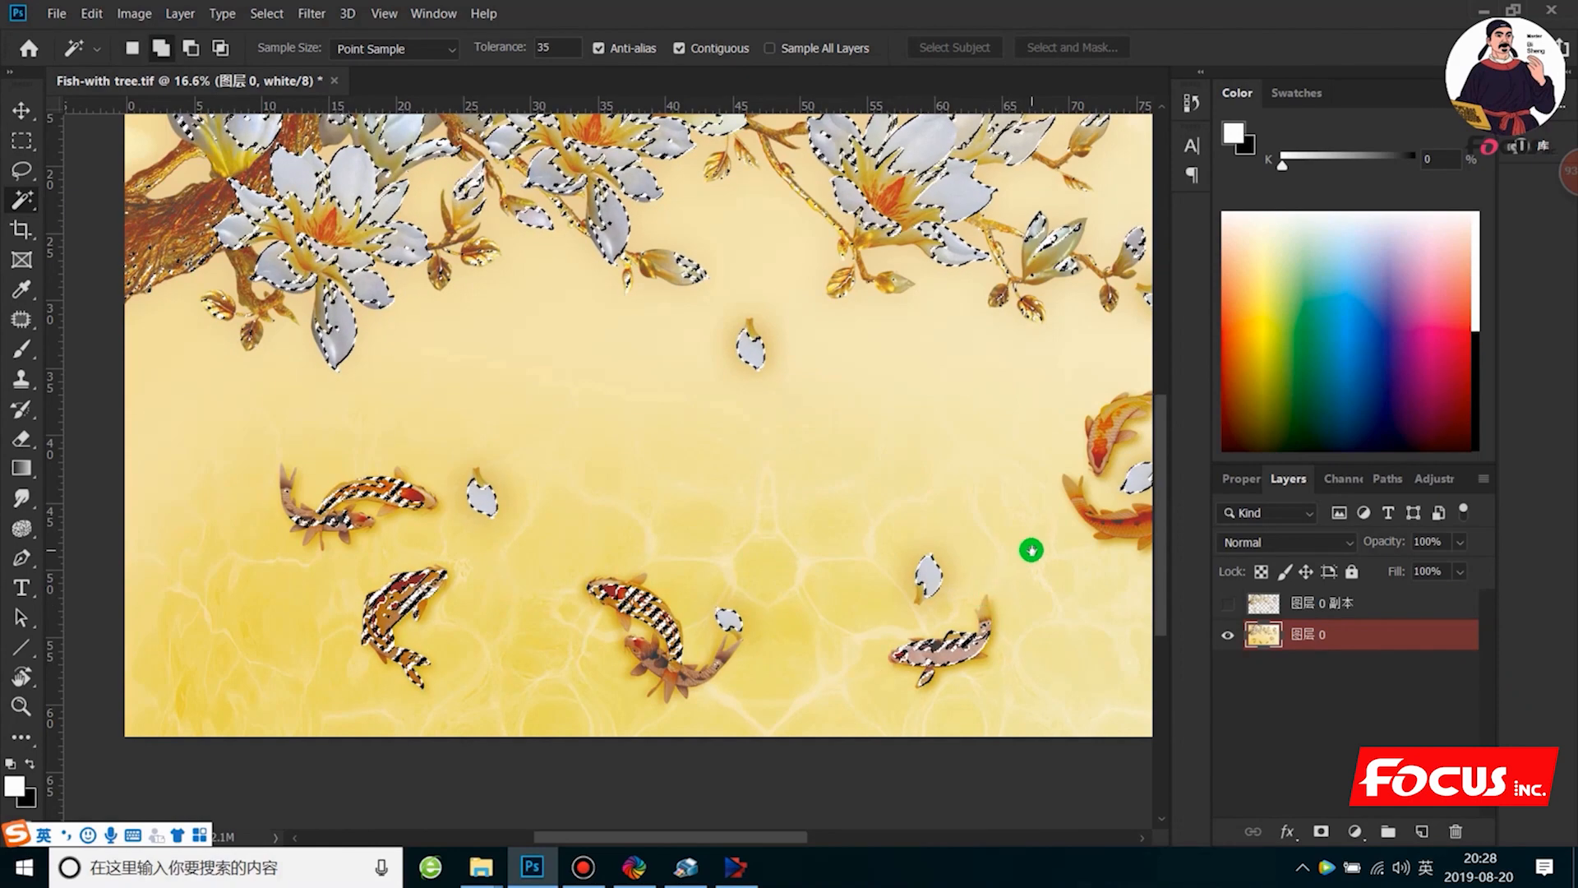
Add the three circling koi and the large 和 calligraphy character to the selection.
left_click_drag(1032, 546, 722, 563)
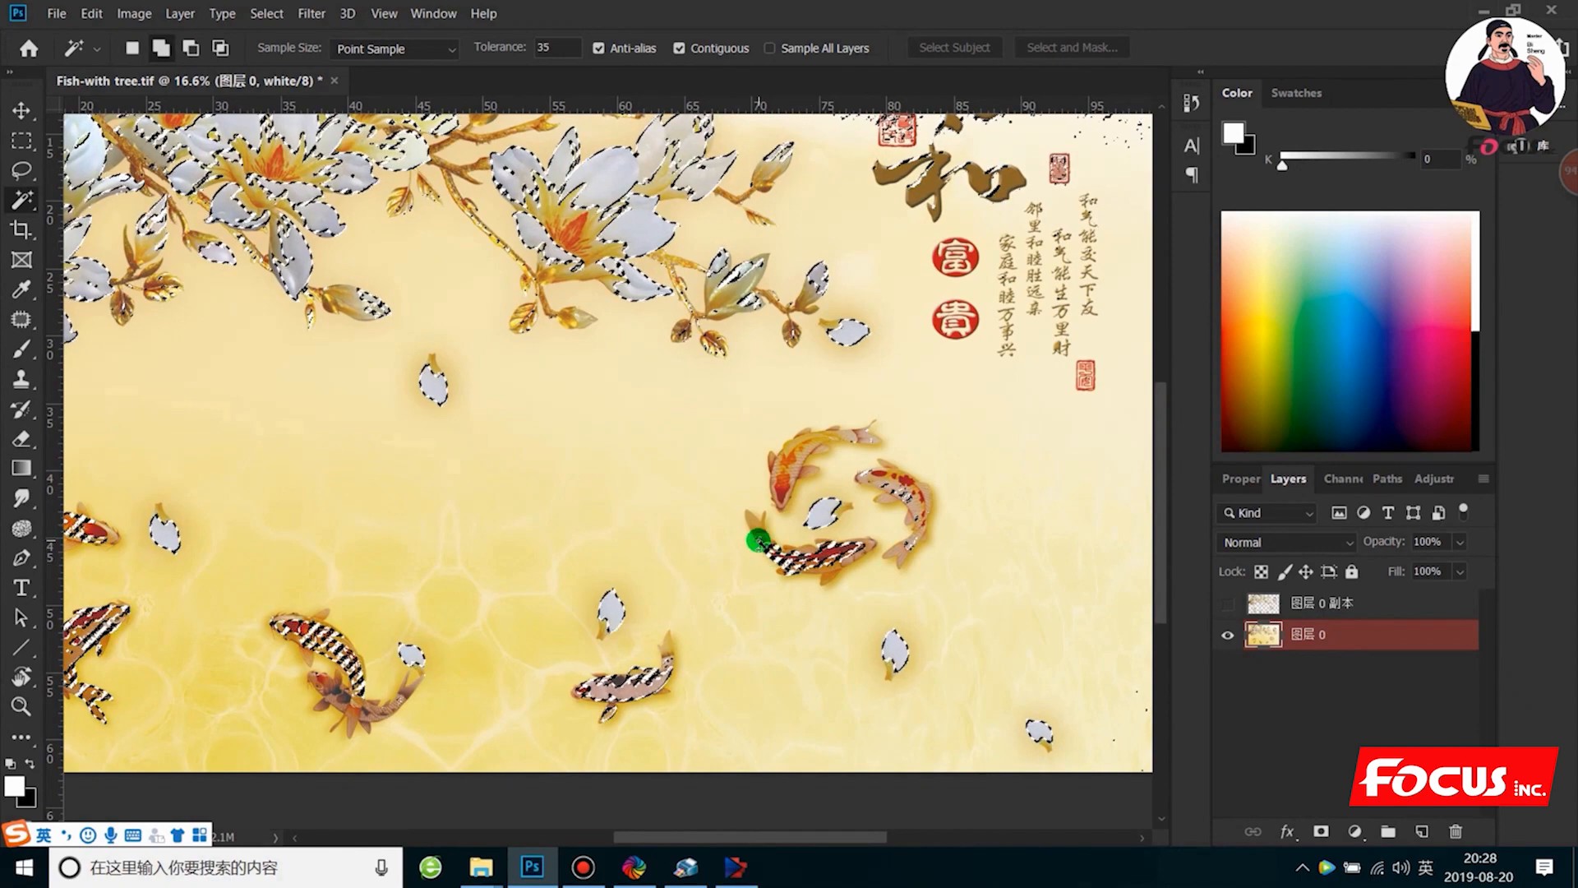
left_click(770, 535)
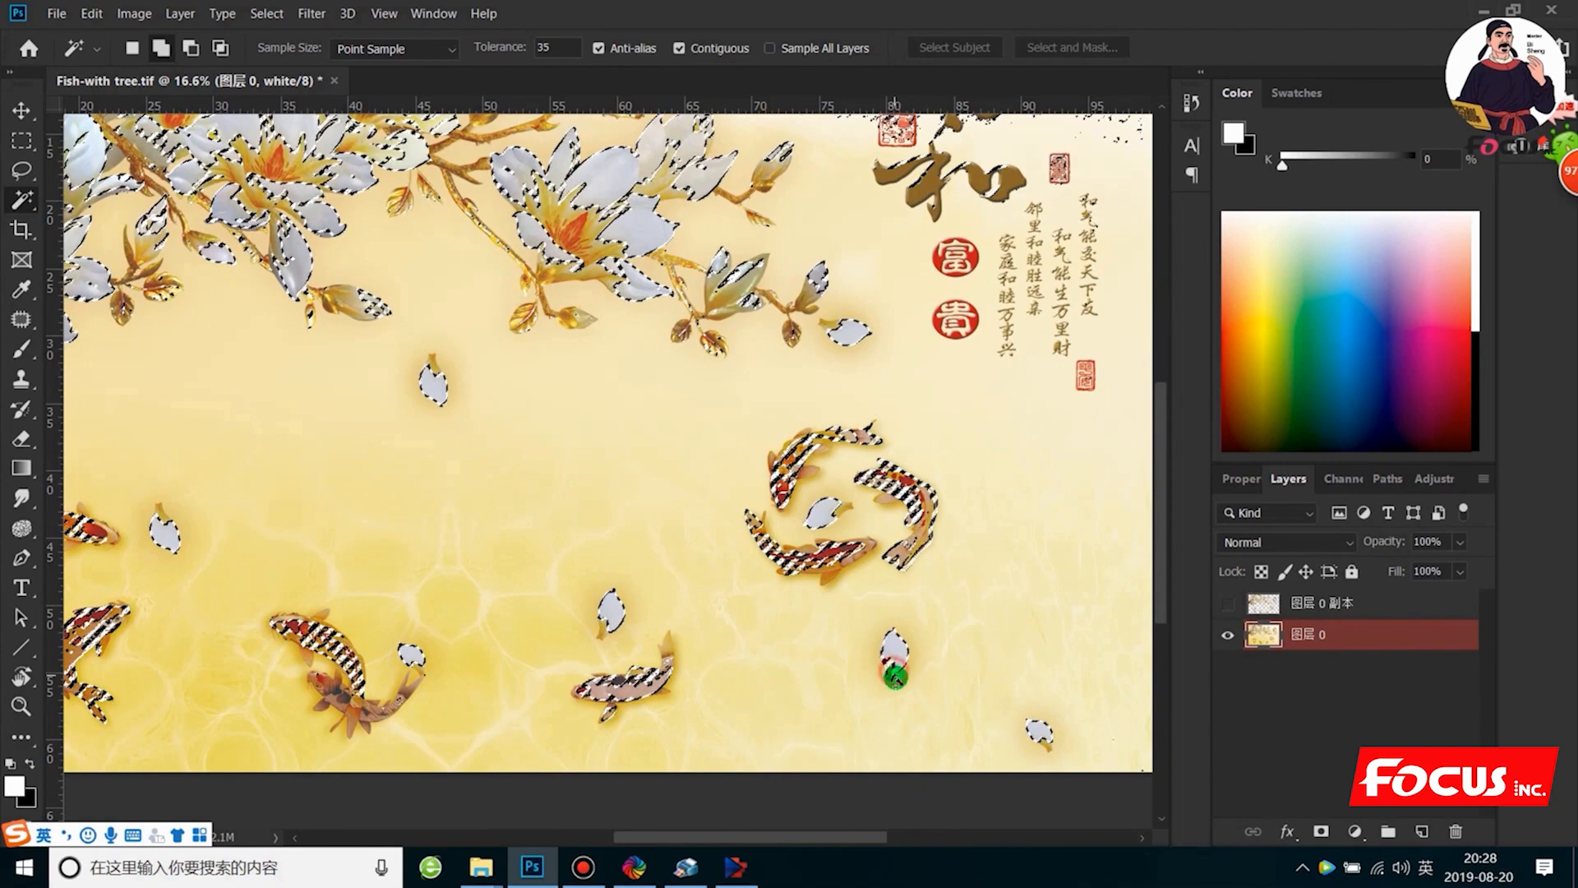
scroll(995, 464, "down", 3)
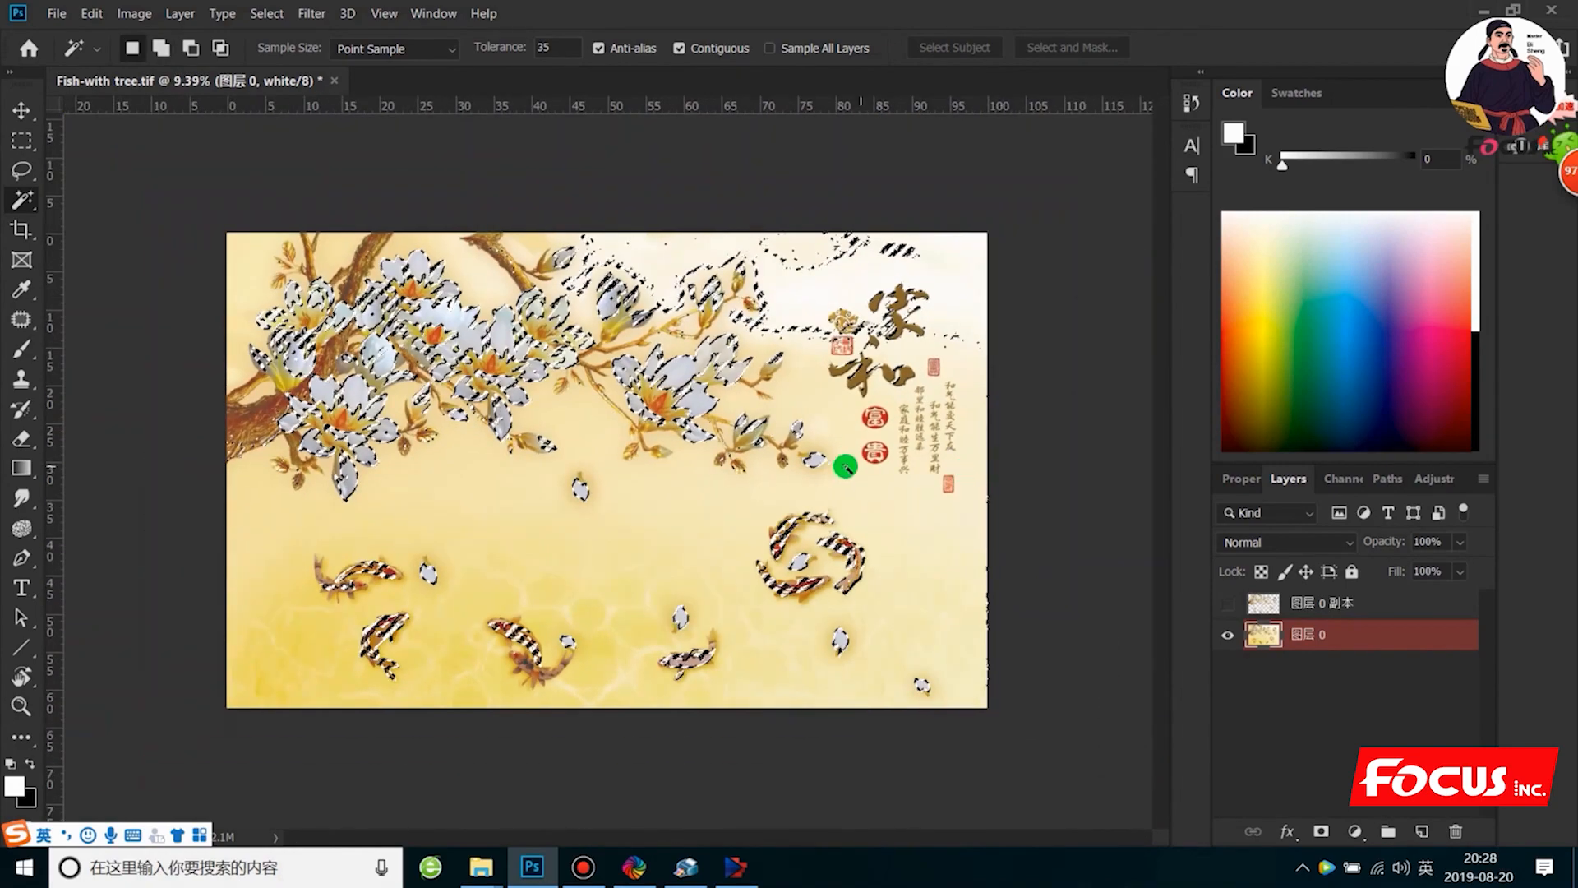
scroll(845, 444, "up", 2)
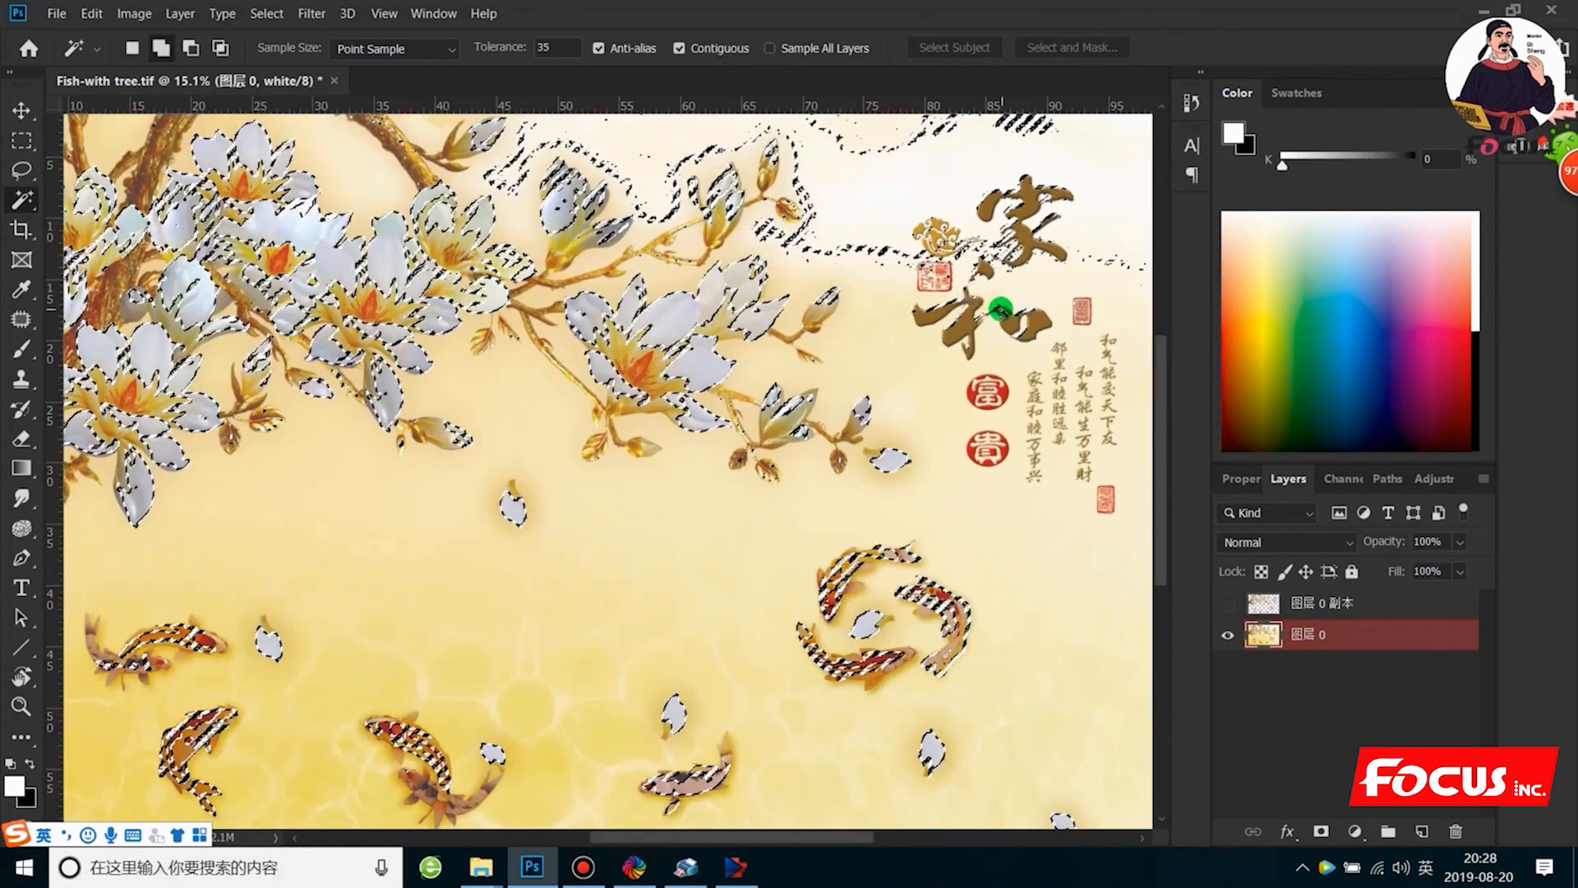
left_click(961, 342)
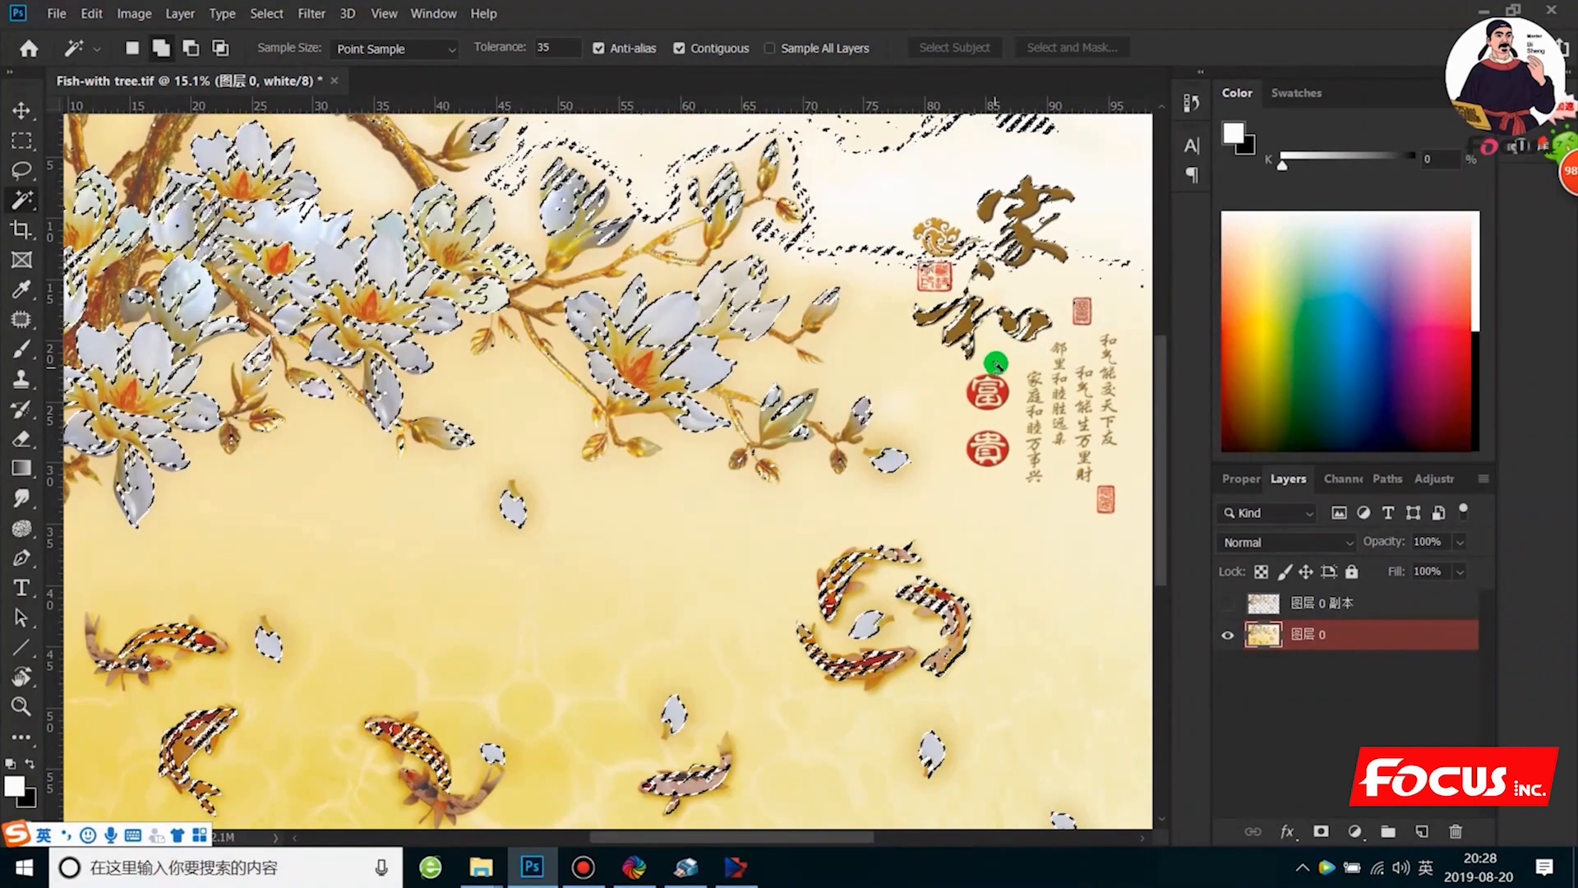
scroll(846, 412, "down", 2)
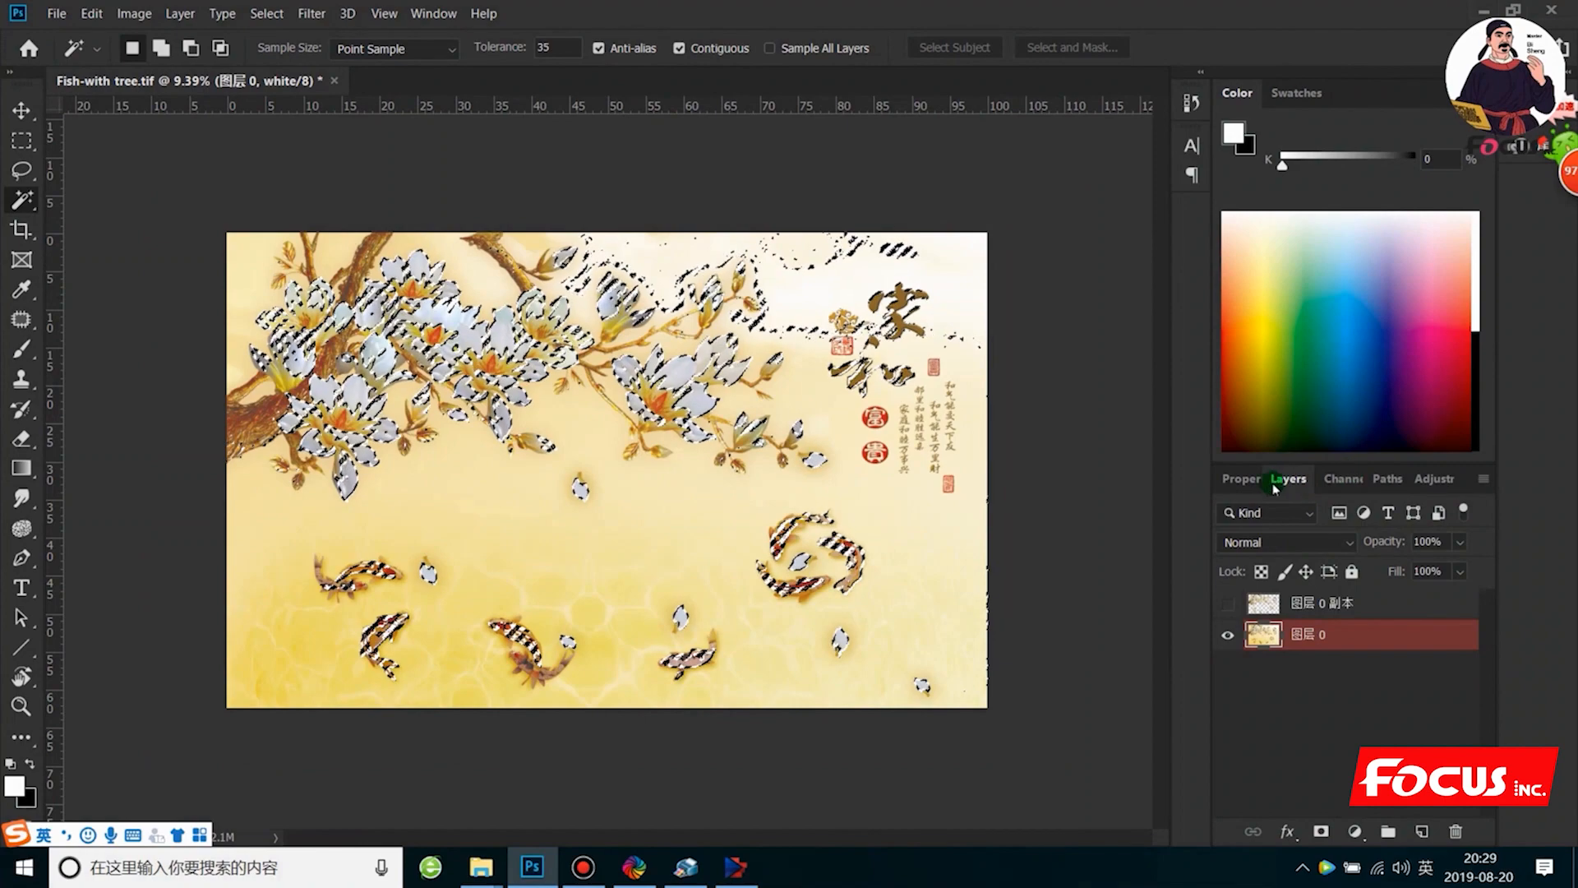
Start a new spot channel from the selection and open its ink colour for editing.
left_click(1345, 479)
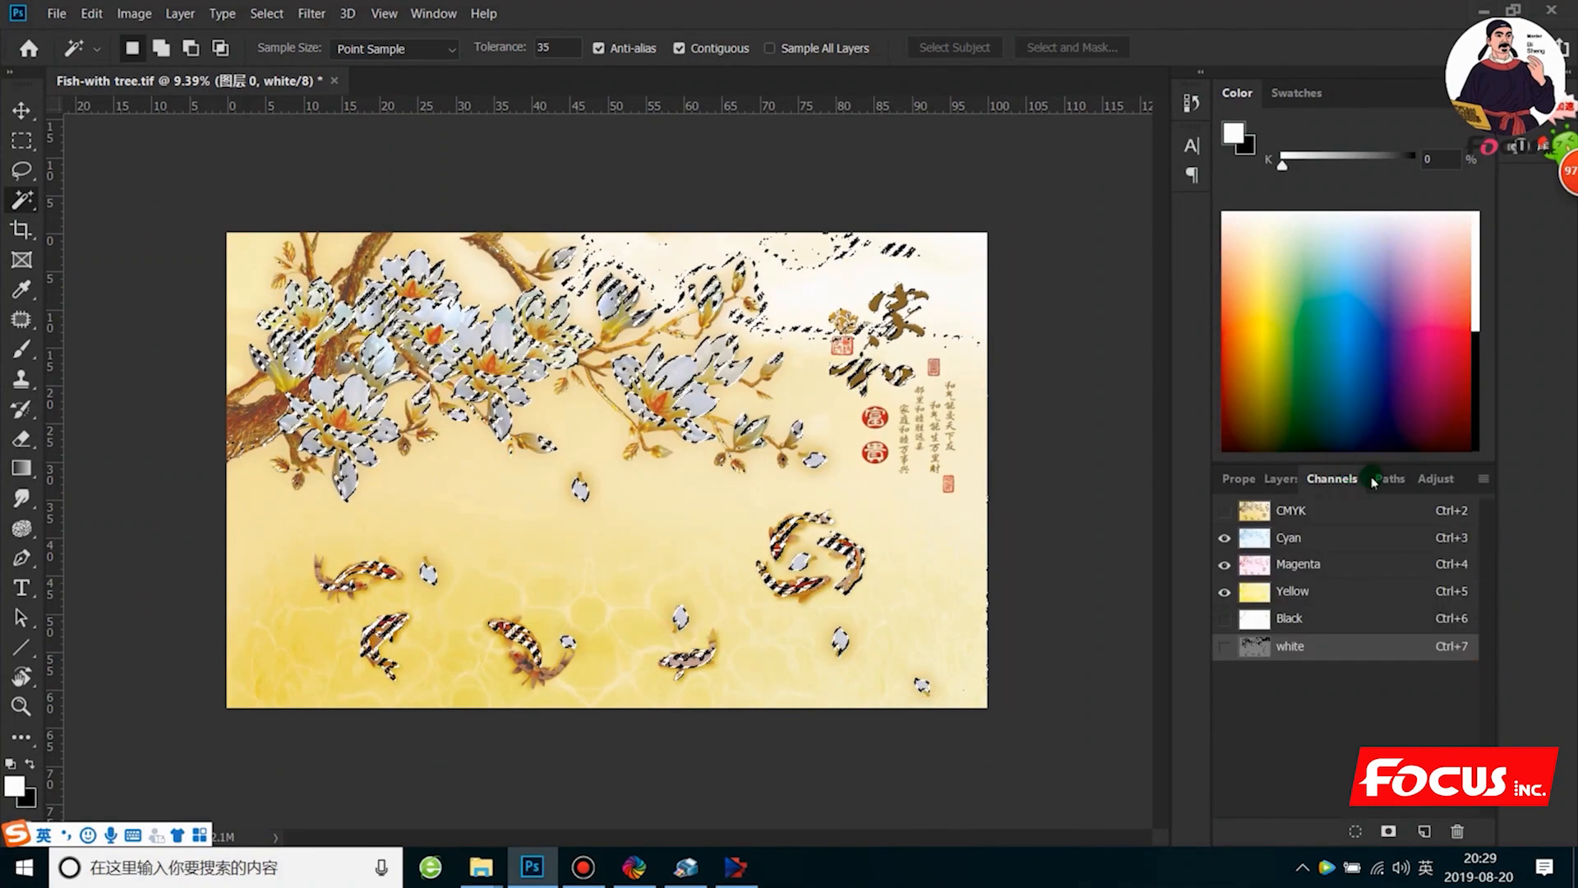
left_click(1484, 479)
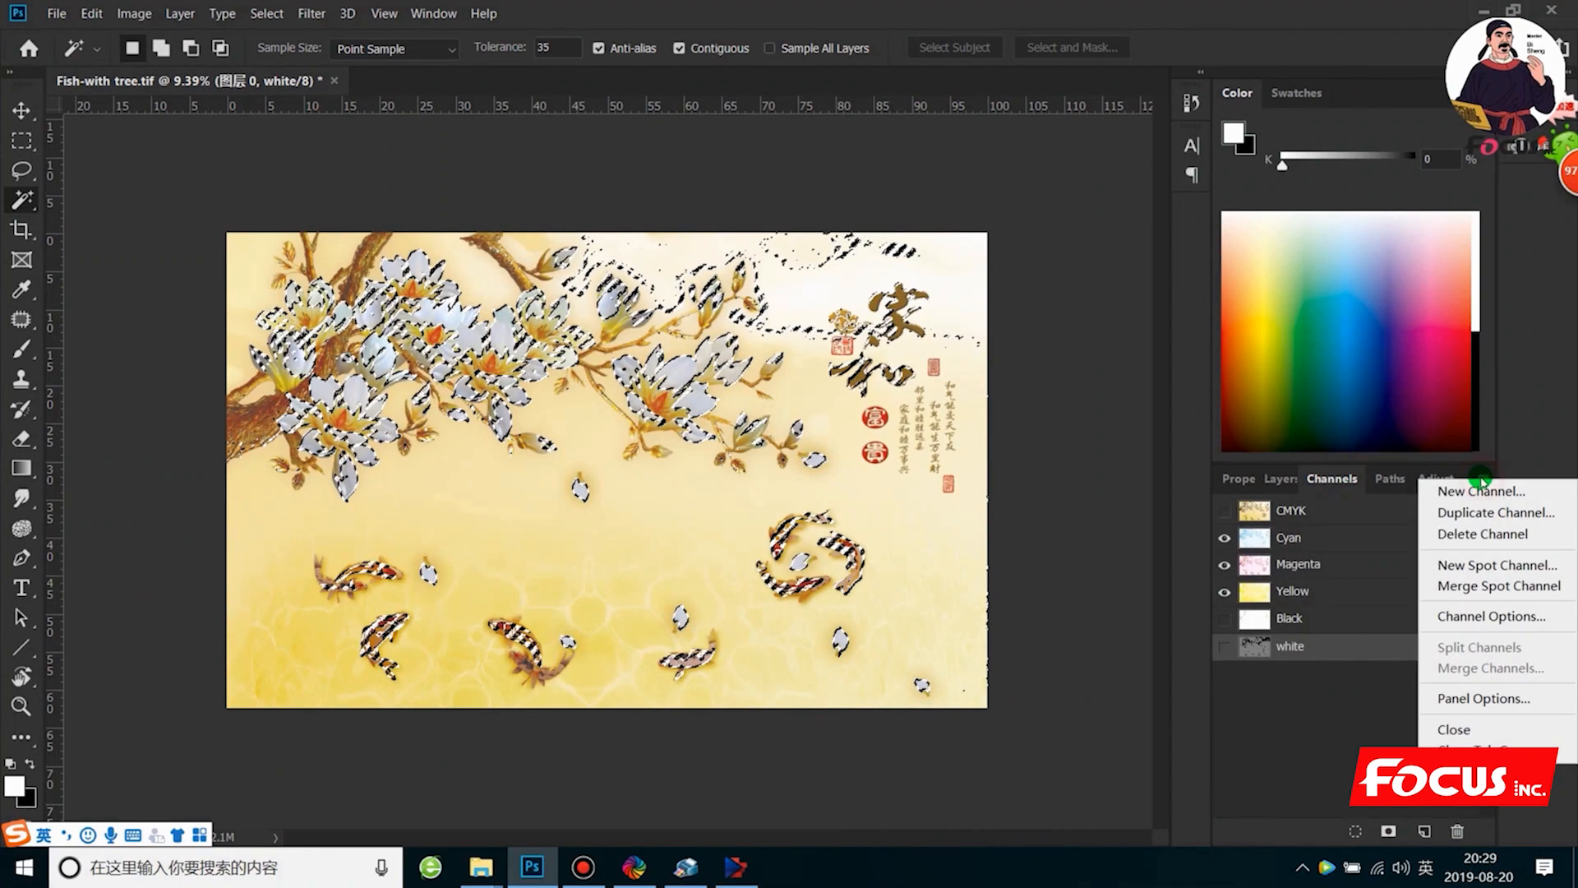
left_click(1486, 565)
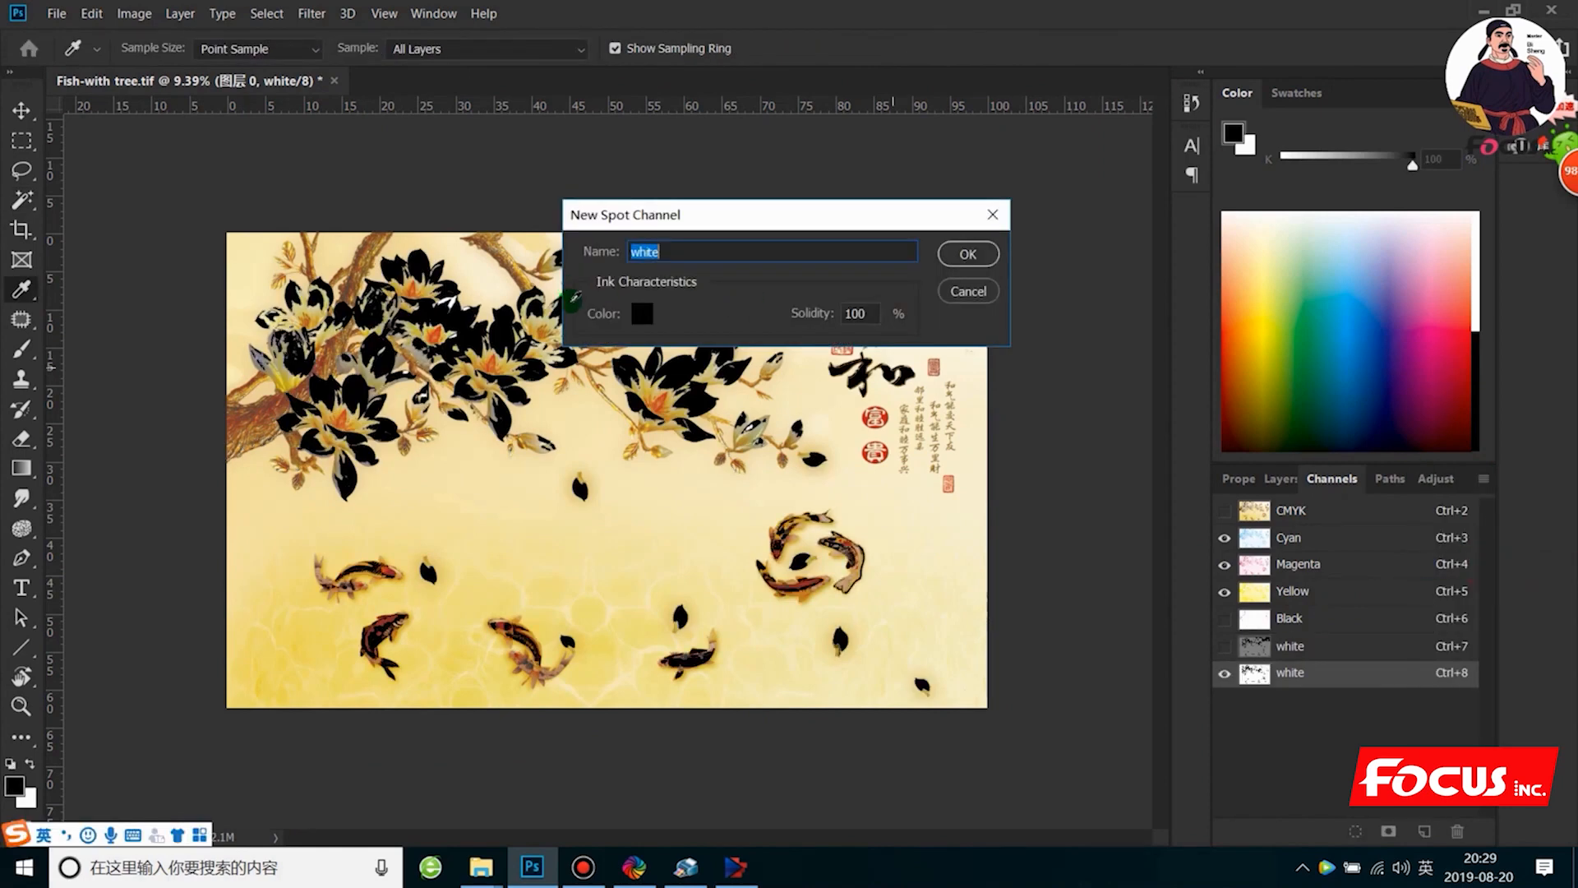
left_click(645, 315)
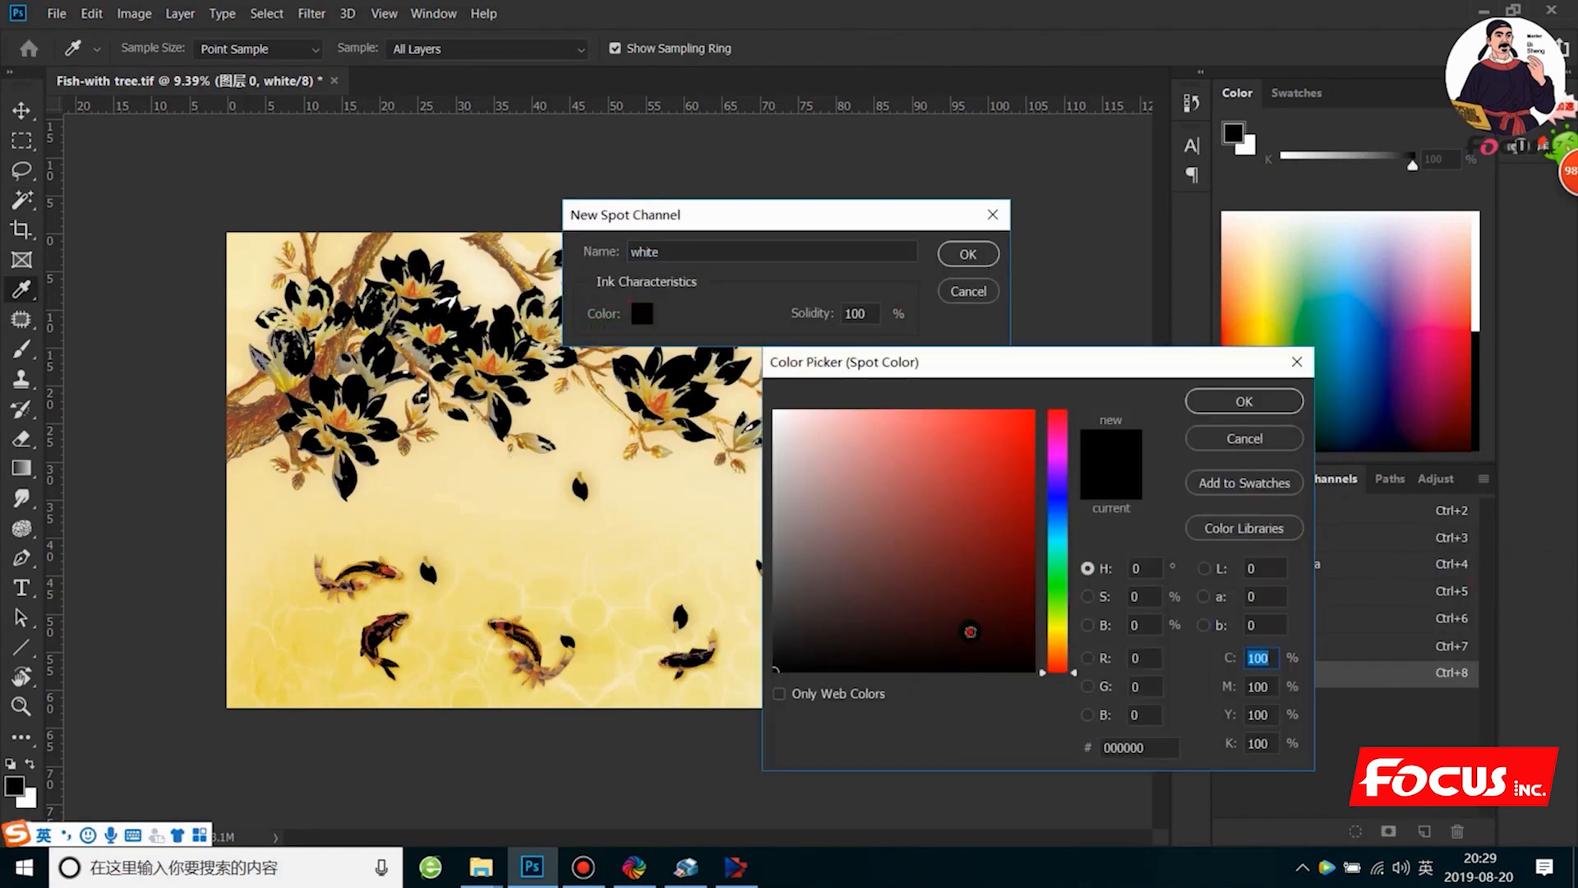
Try a bright red as the spot ink colour and return it to black.
left_click(990, 423)
left_click(1007, 424)
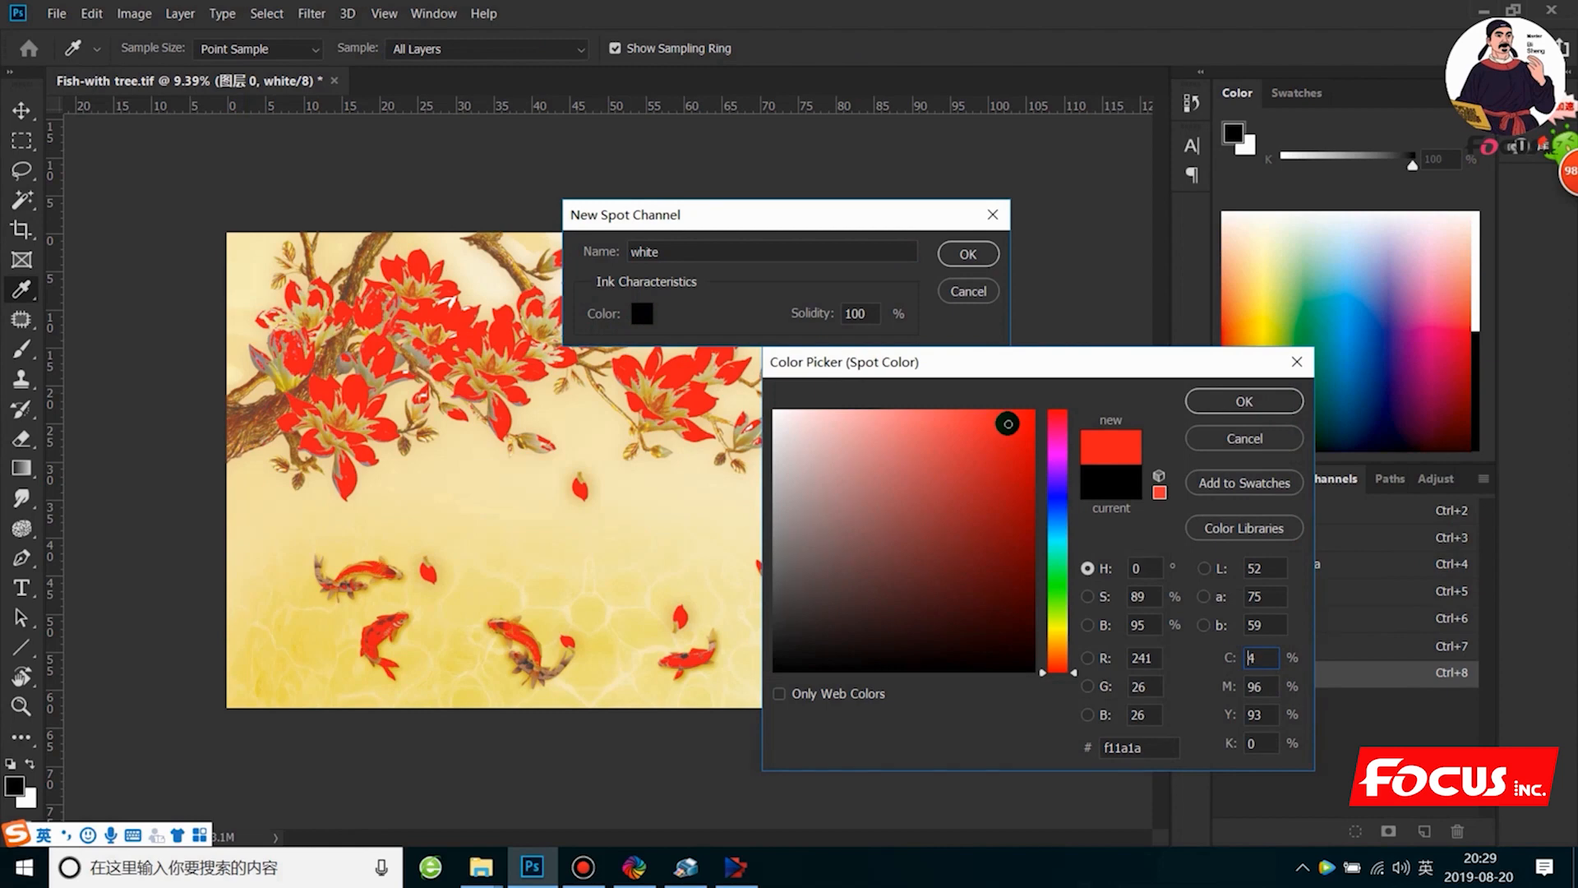
left_click_drag(1008, 424, 773, 670)
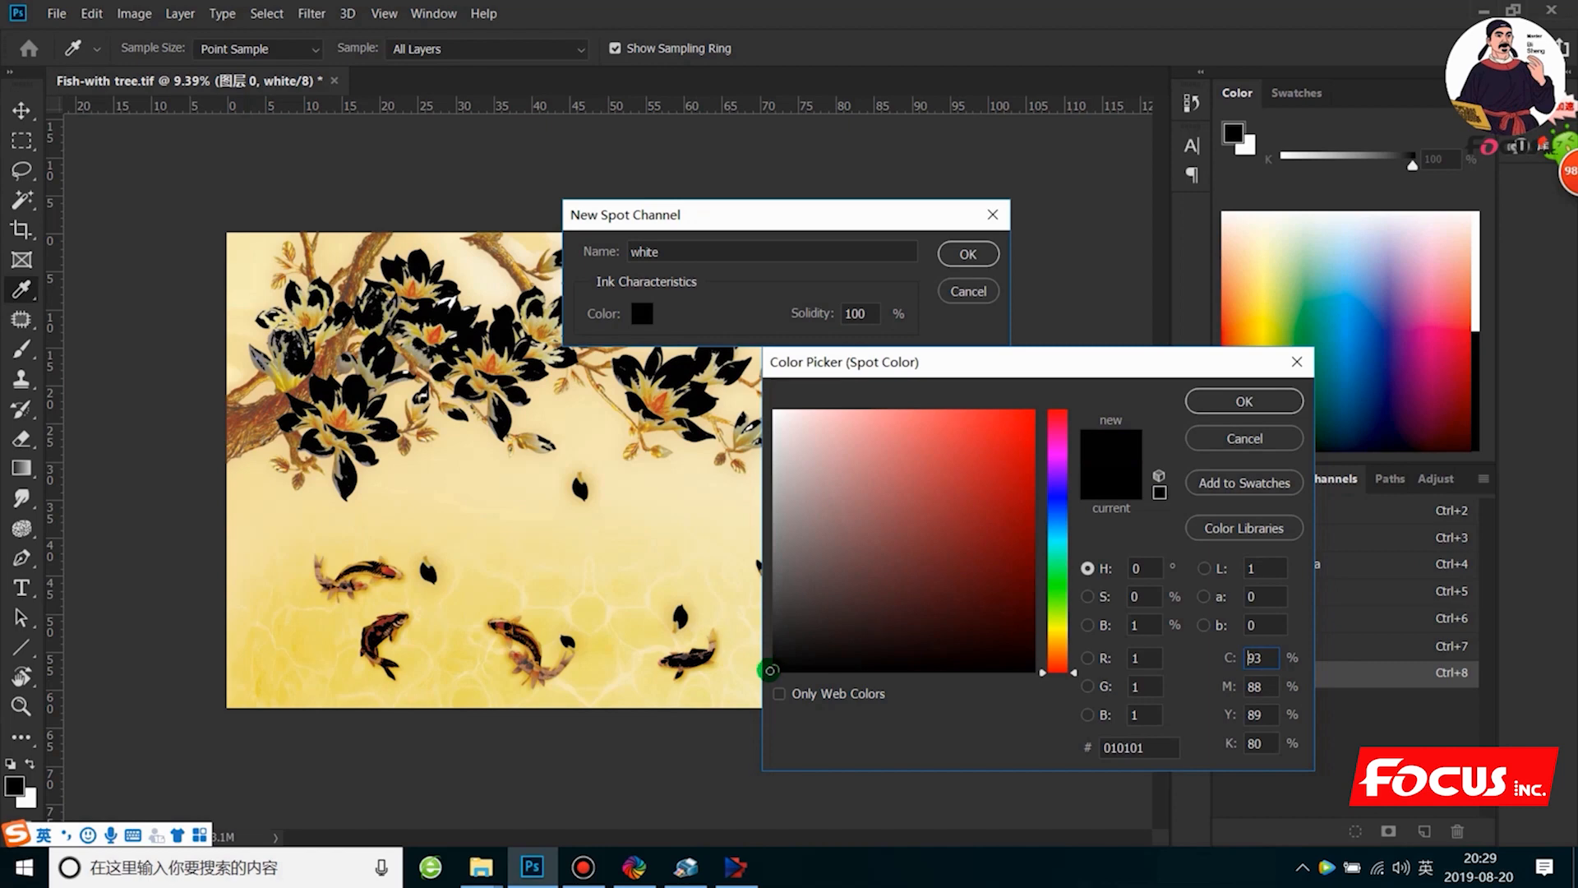
left_click_drag(796, 654, 750, 689)
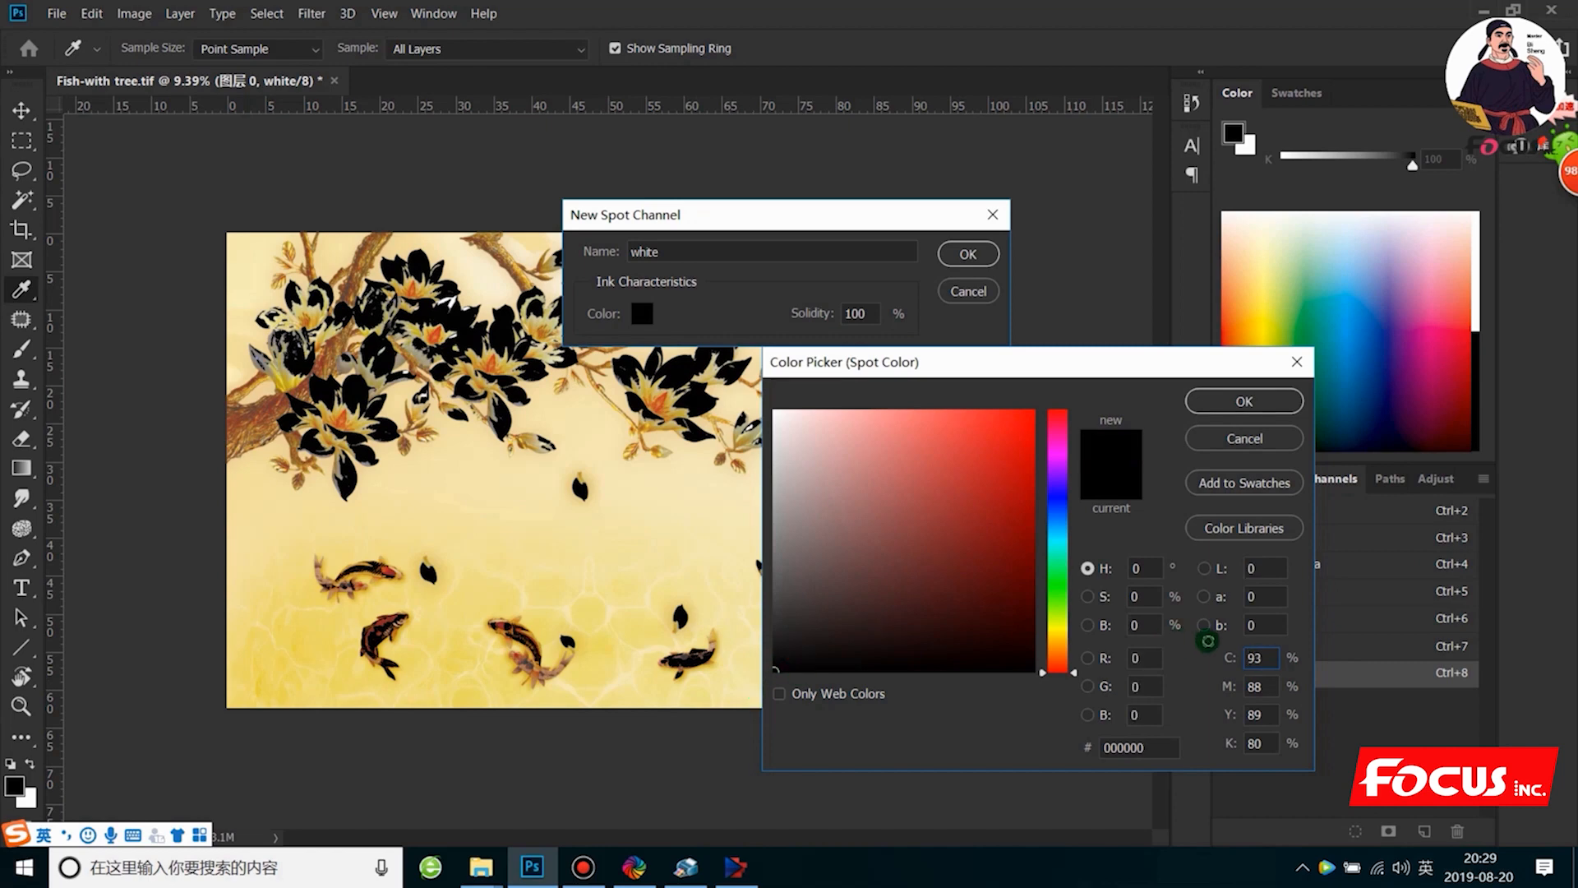
Set the spot ink colour to C 100, M 100, Y 100 and K 100 percent.
left_click(1262, 658)
type("100")
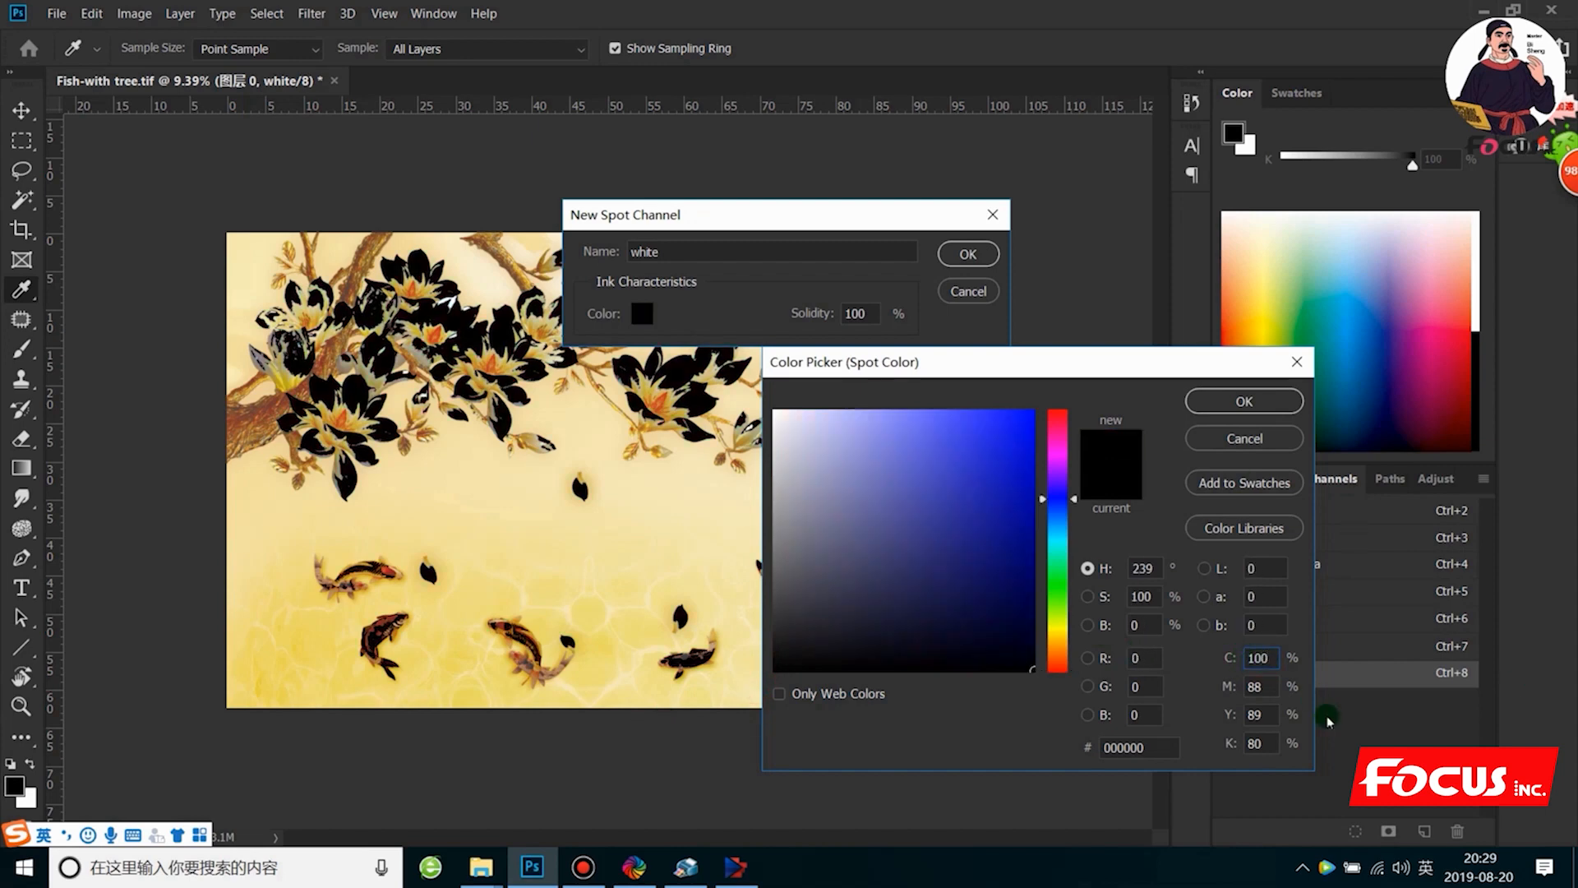
left_click(1274, 685)
type("100")
left_click(1262, 714)
type("1")
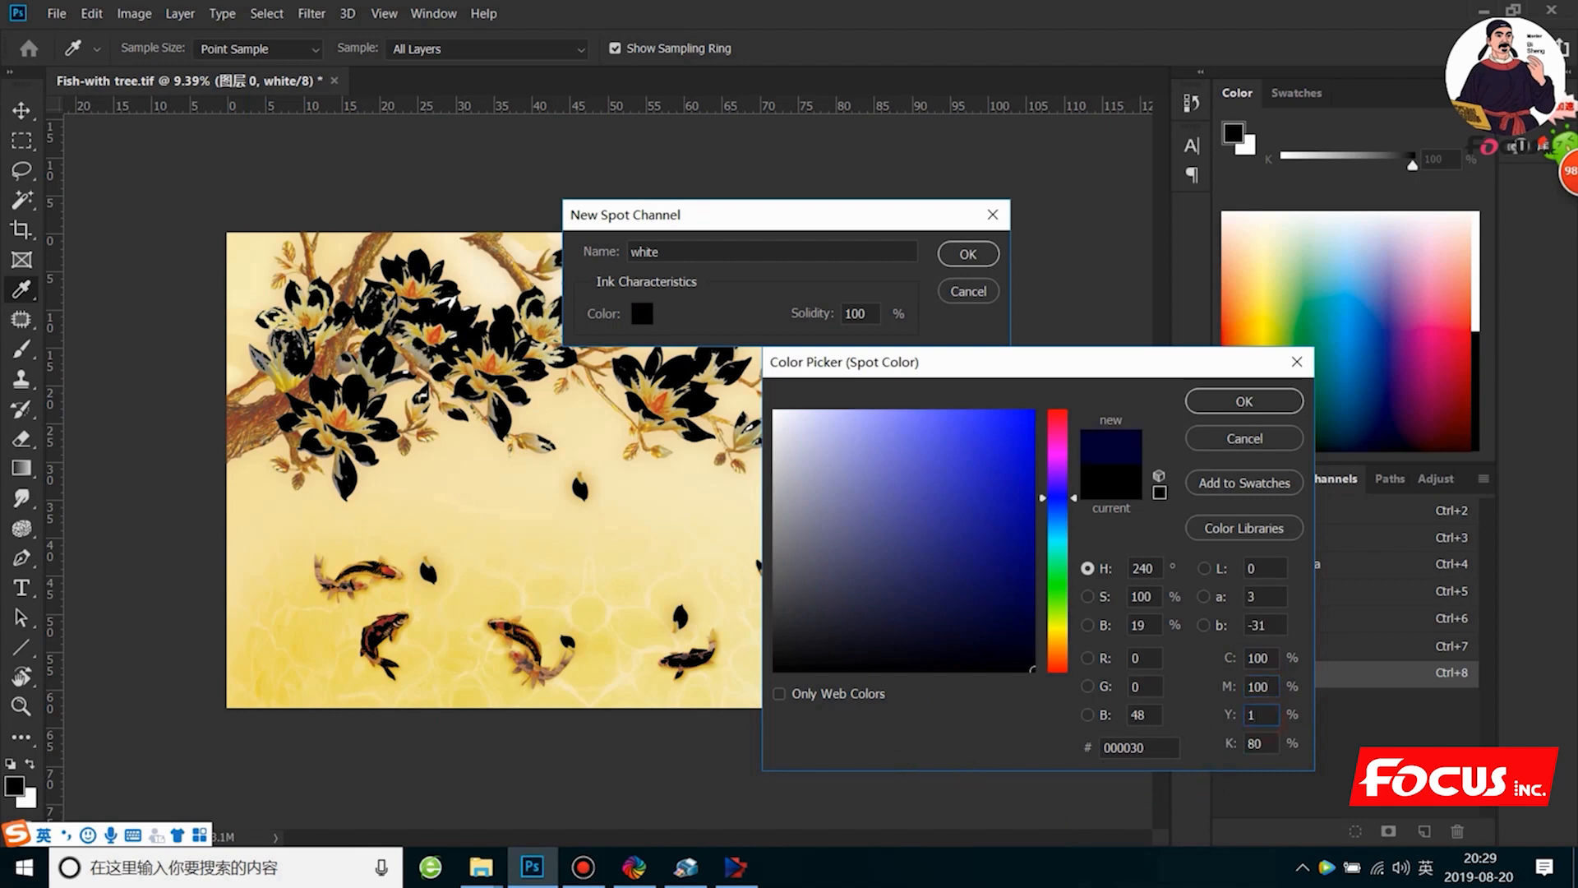
type("00")
key("Tab")
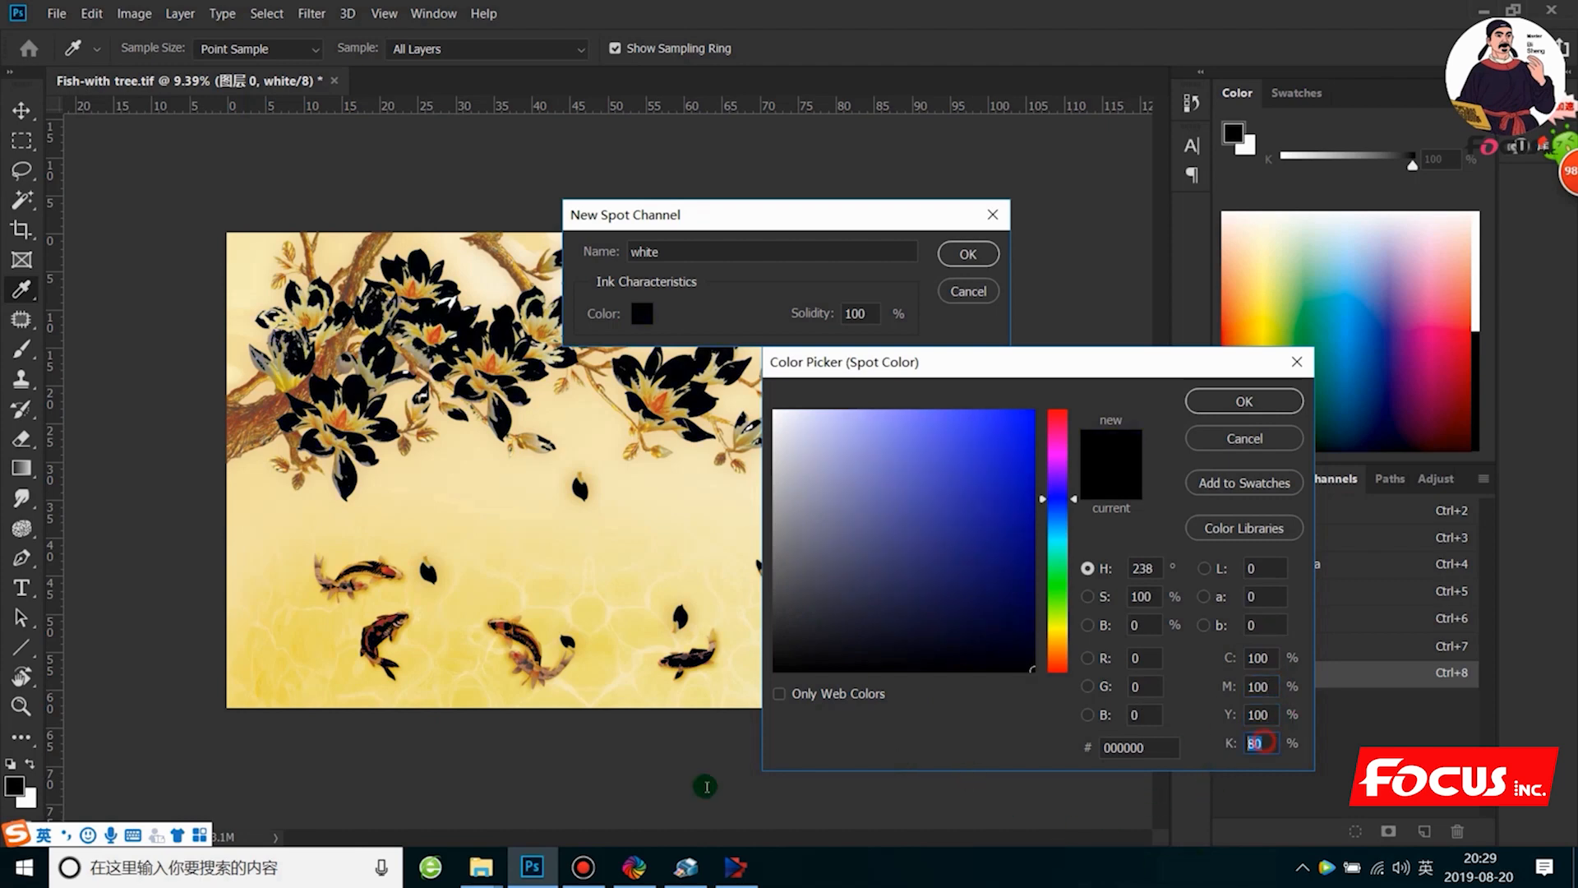
type("100")
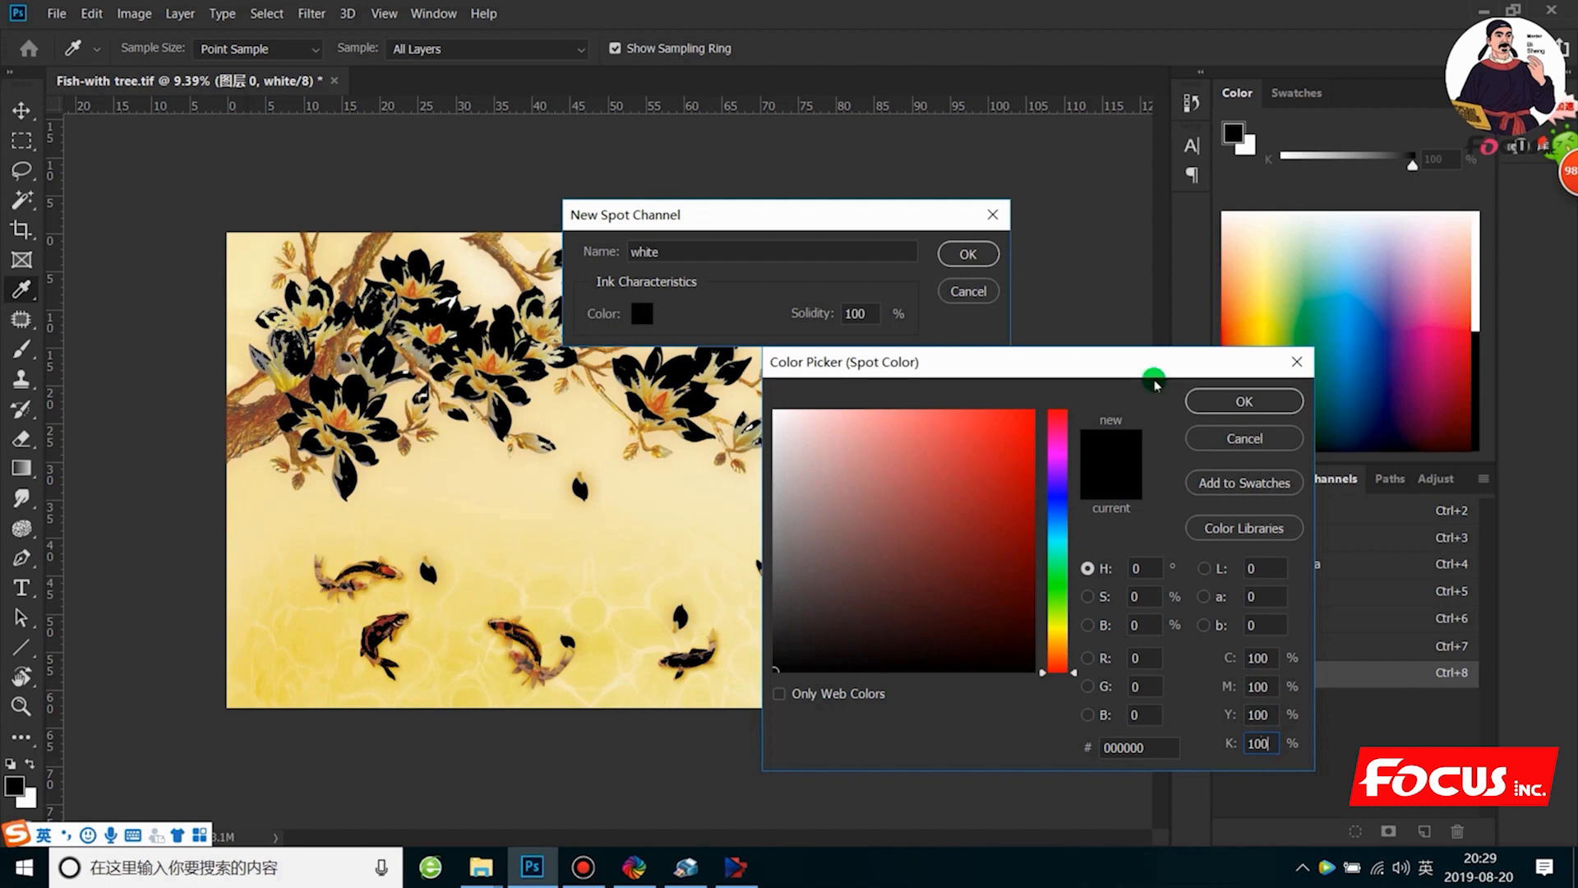
left_click(1217, 400)
Name the new spot channel varnish, create it and return to the Magic Wand tool.
left_click(969, 256)
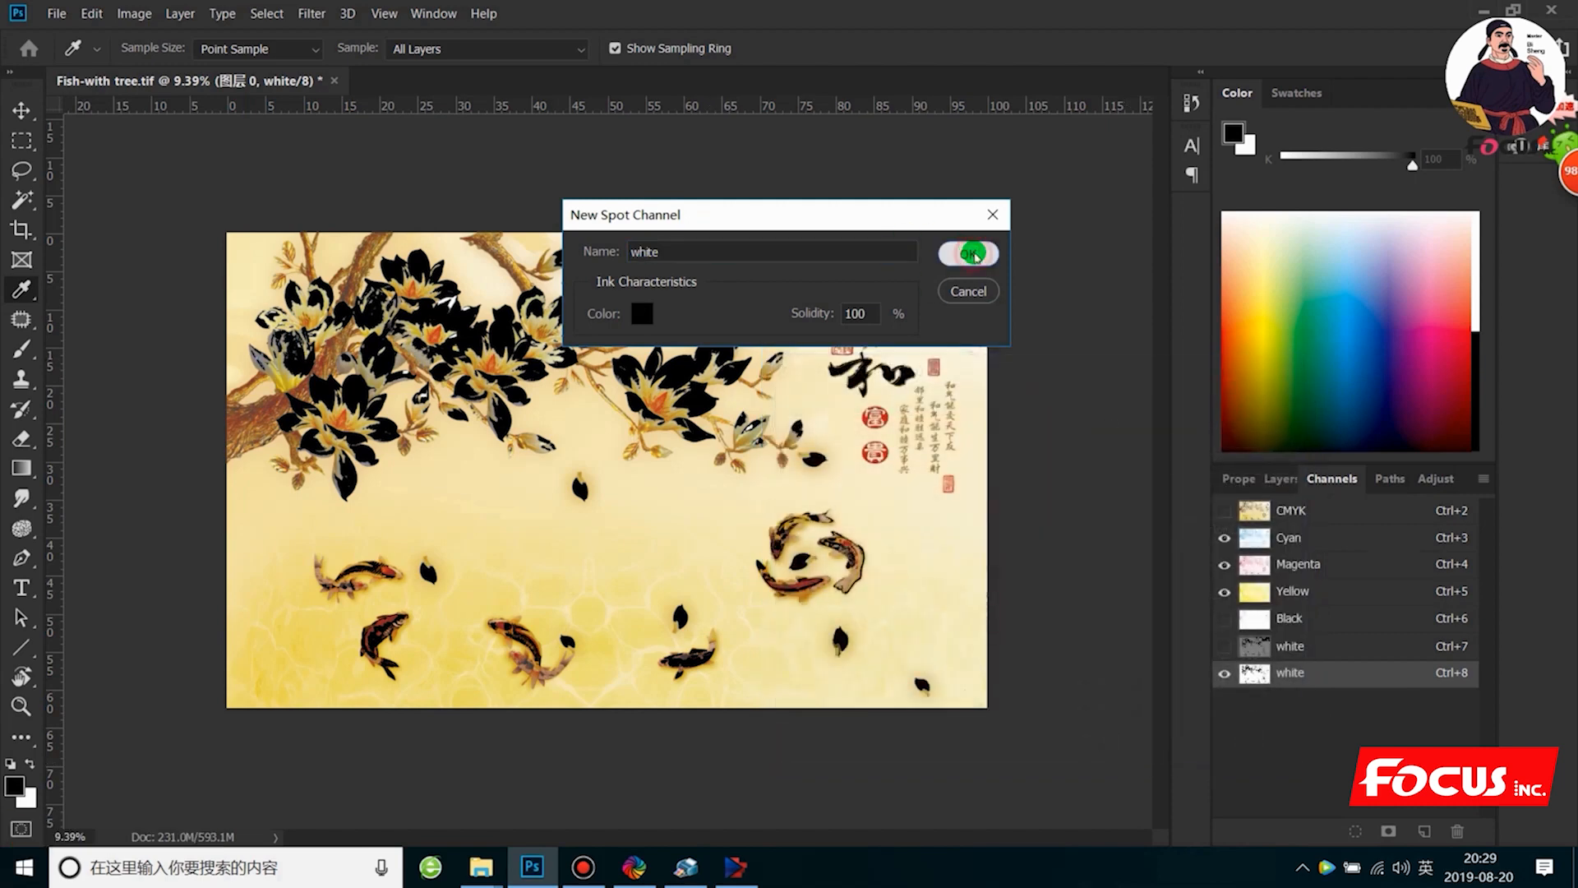
left_click(697, 251)
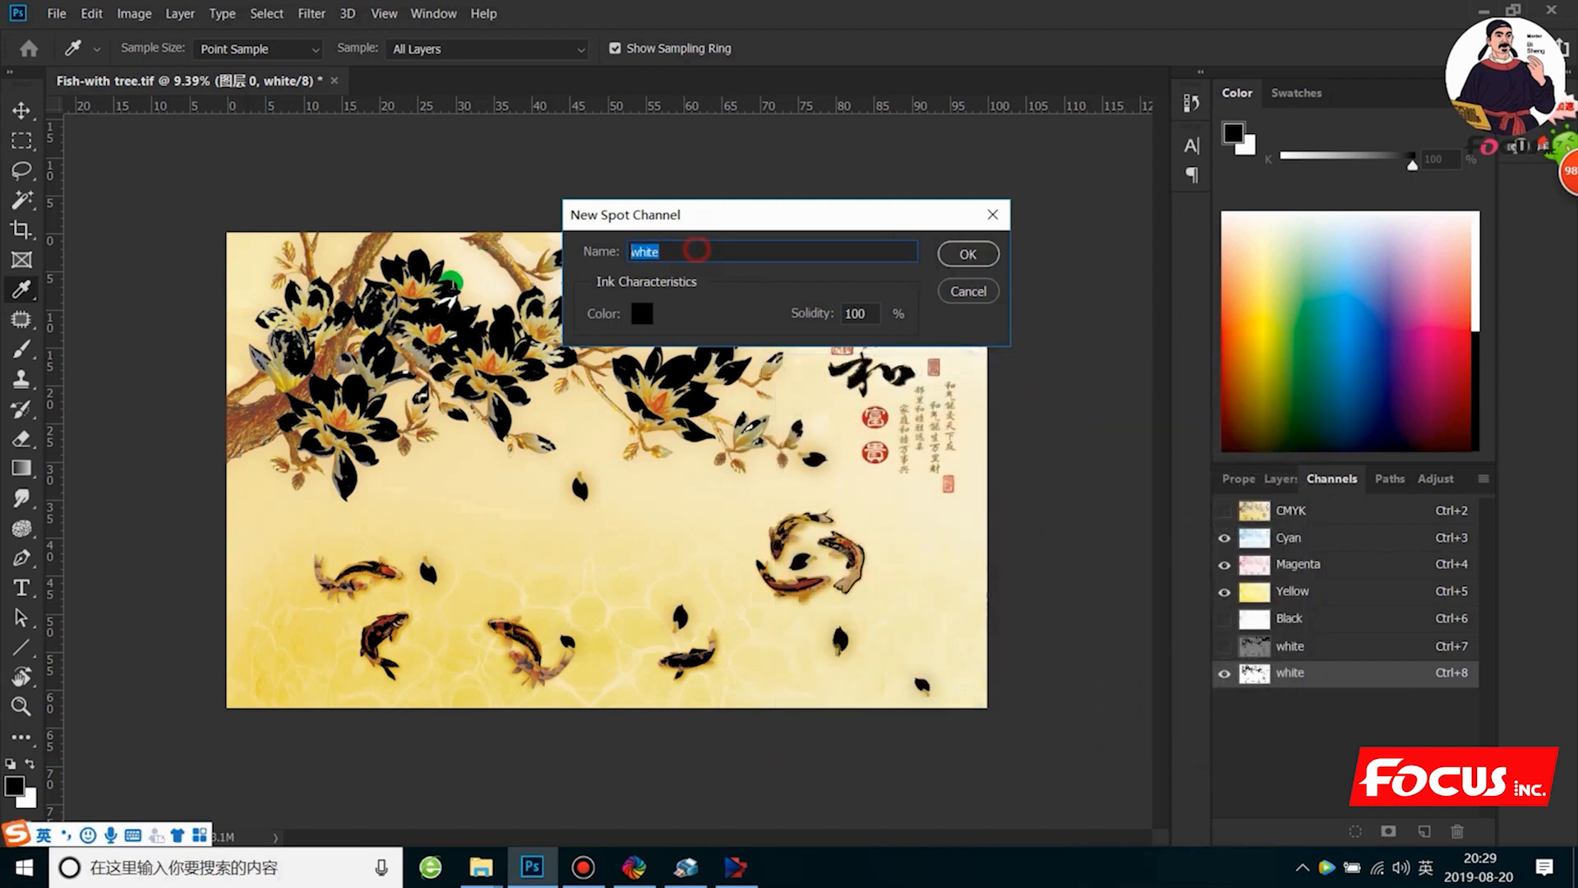
type("varnish")
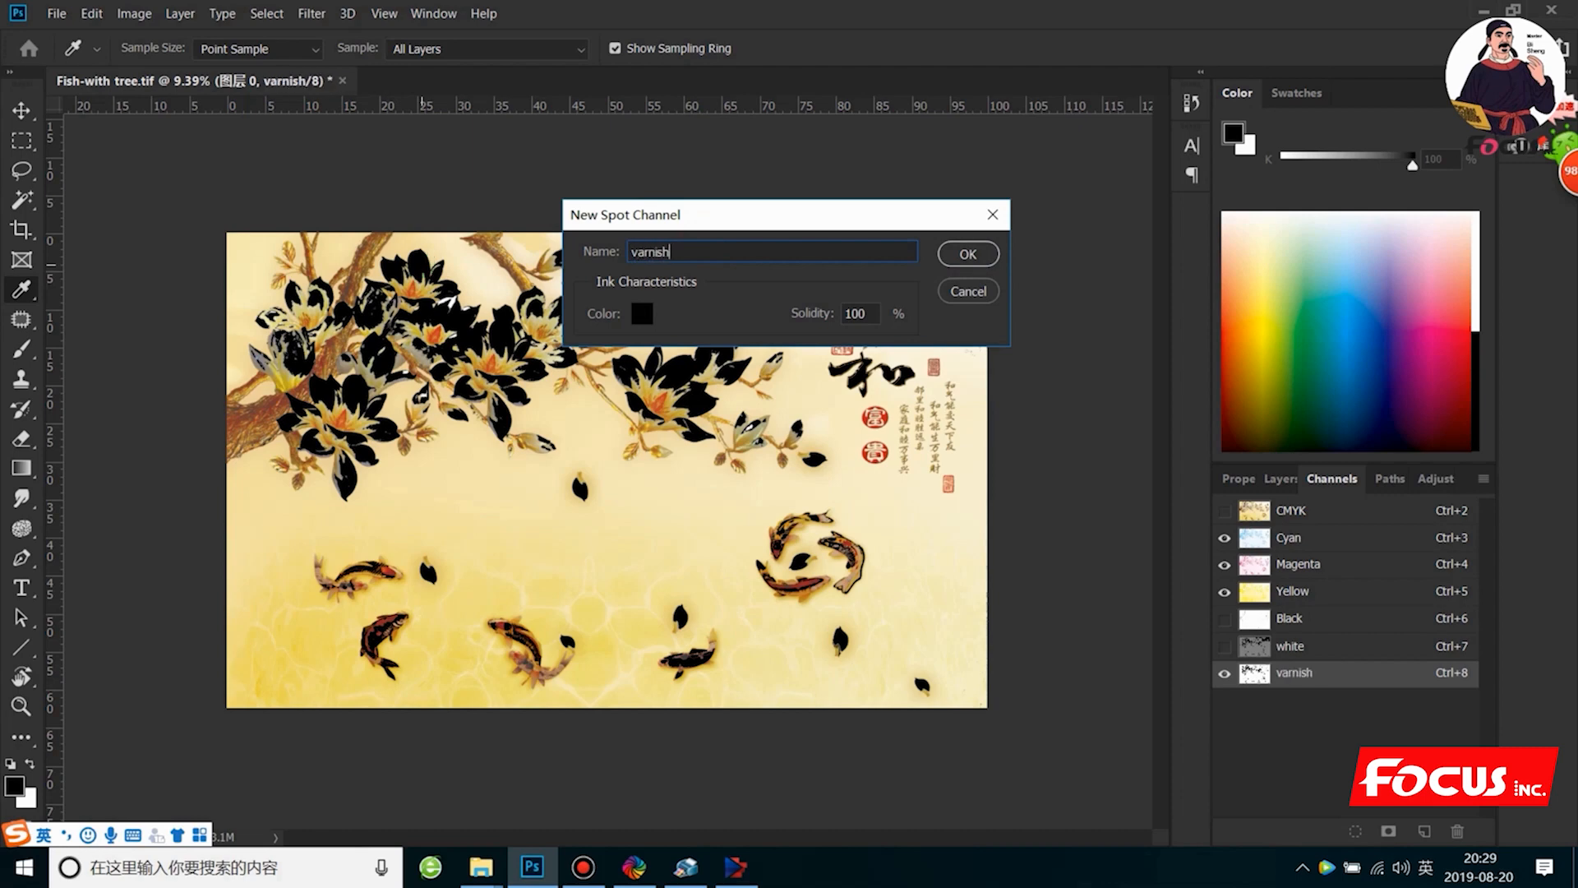
left_click(960, 252)
key("w")
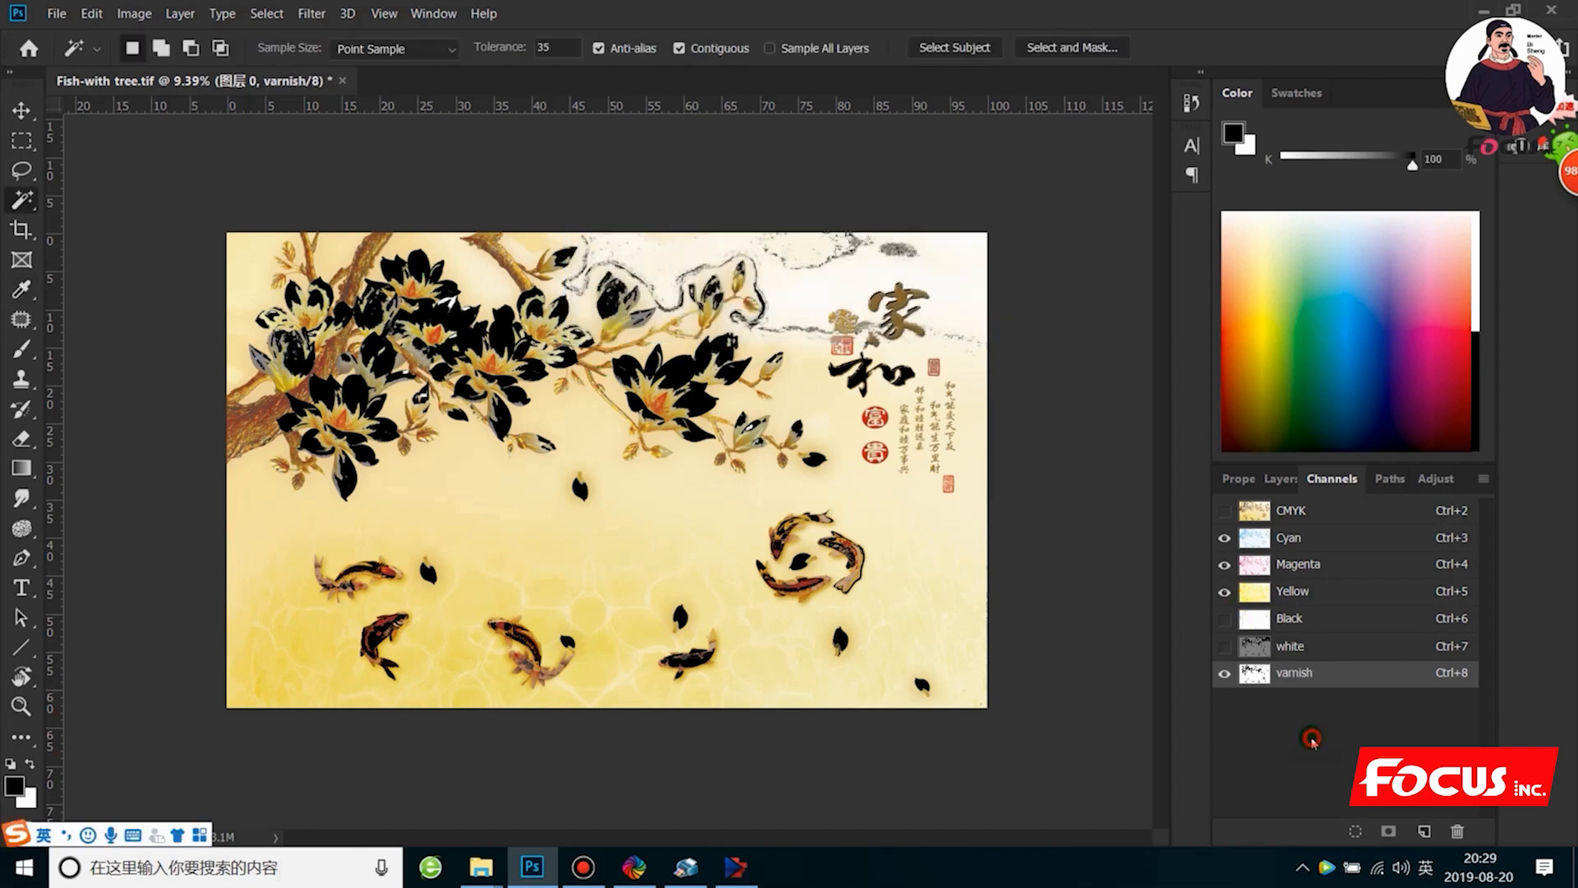
View the varnish channel alone, with the white channel and over the CMYK image, and hide both spot channels.
left_click(1228, 511)
left_click(1226, 510)
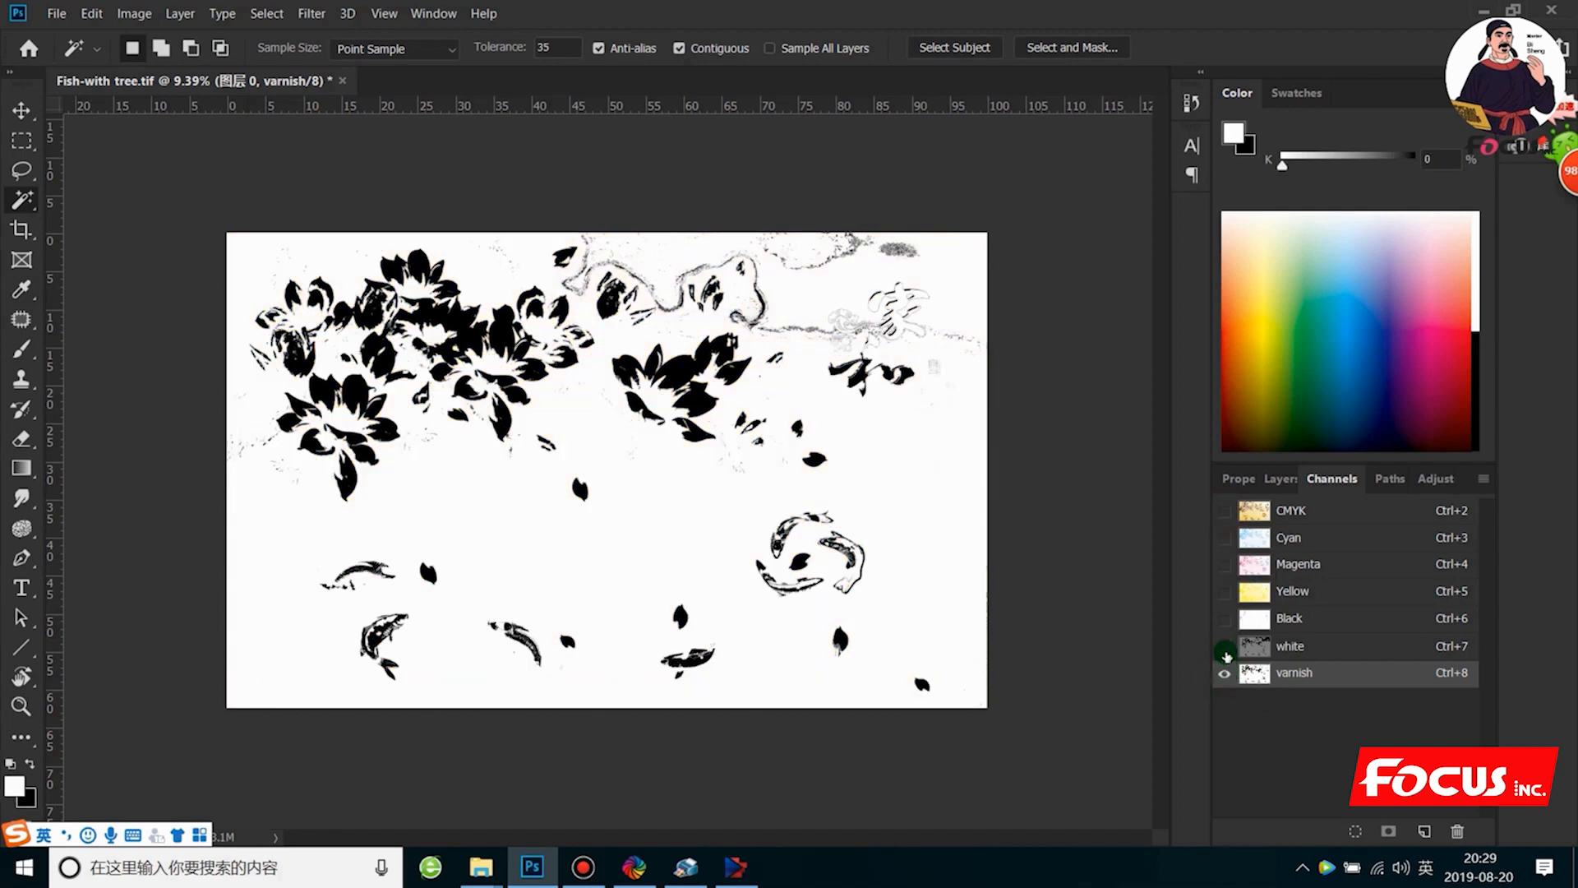
left_click(1225, 647)
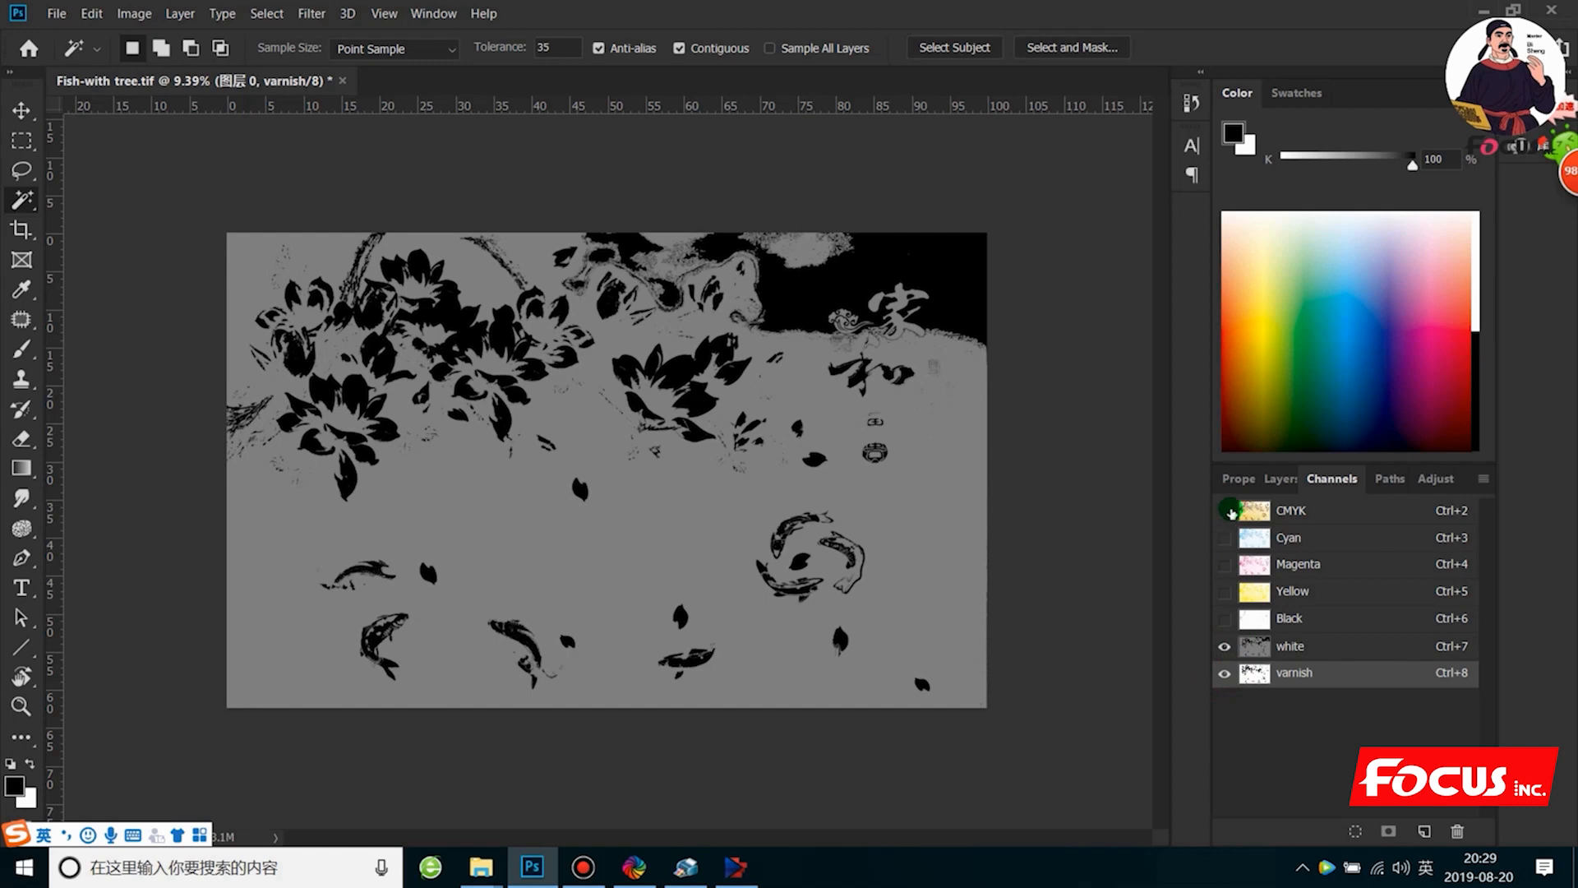
left_click(1229, 511)
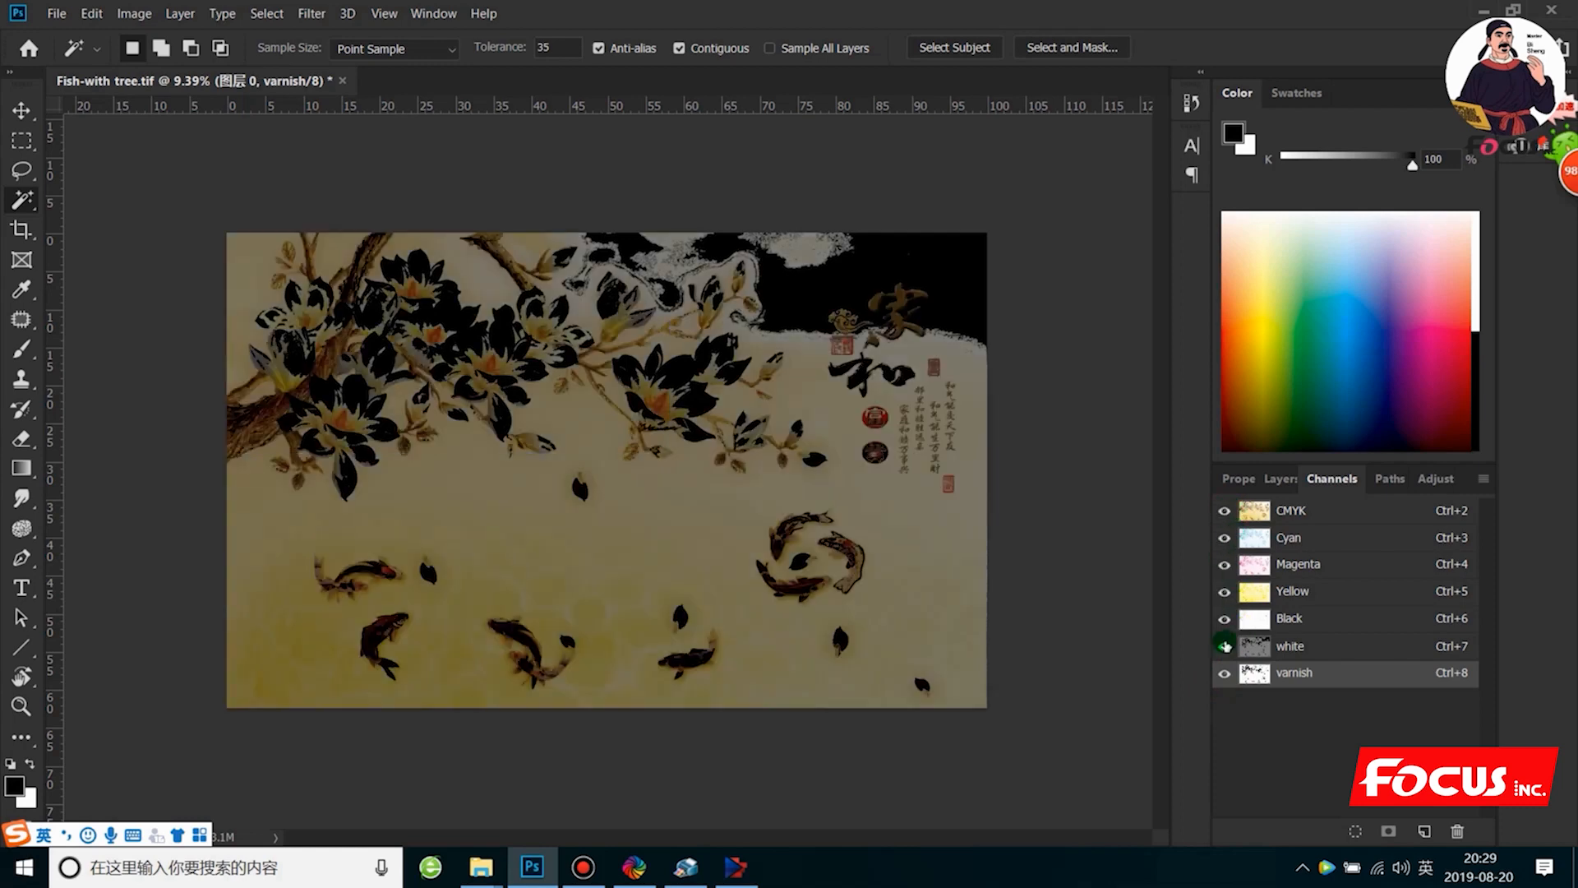
left_click(1225, 646)
left_click(1226, 672)
left_click(1223, 620)
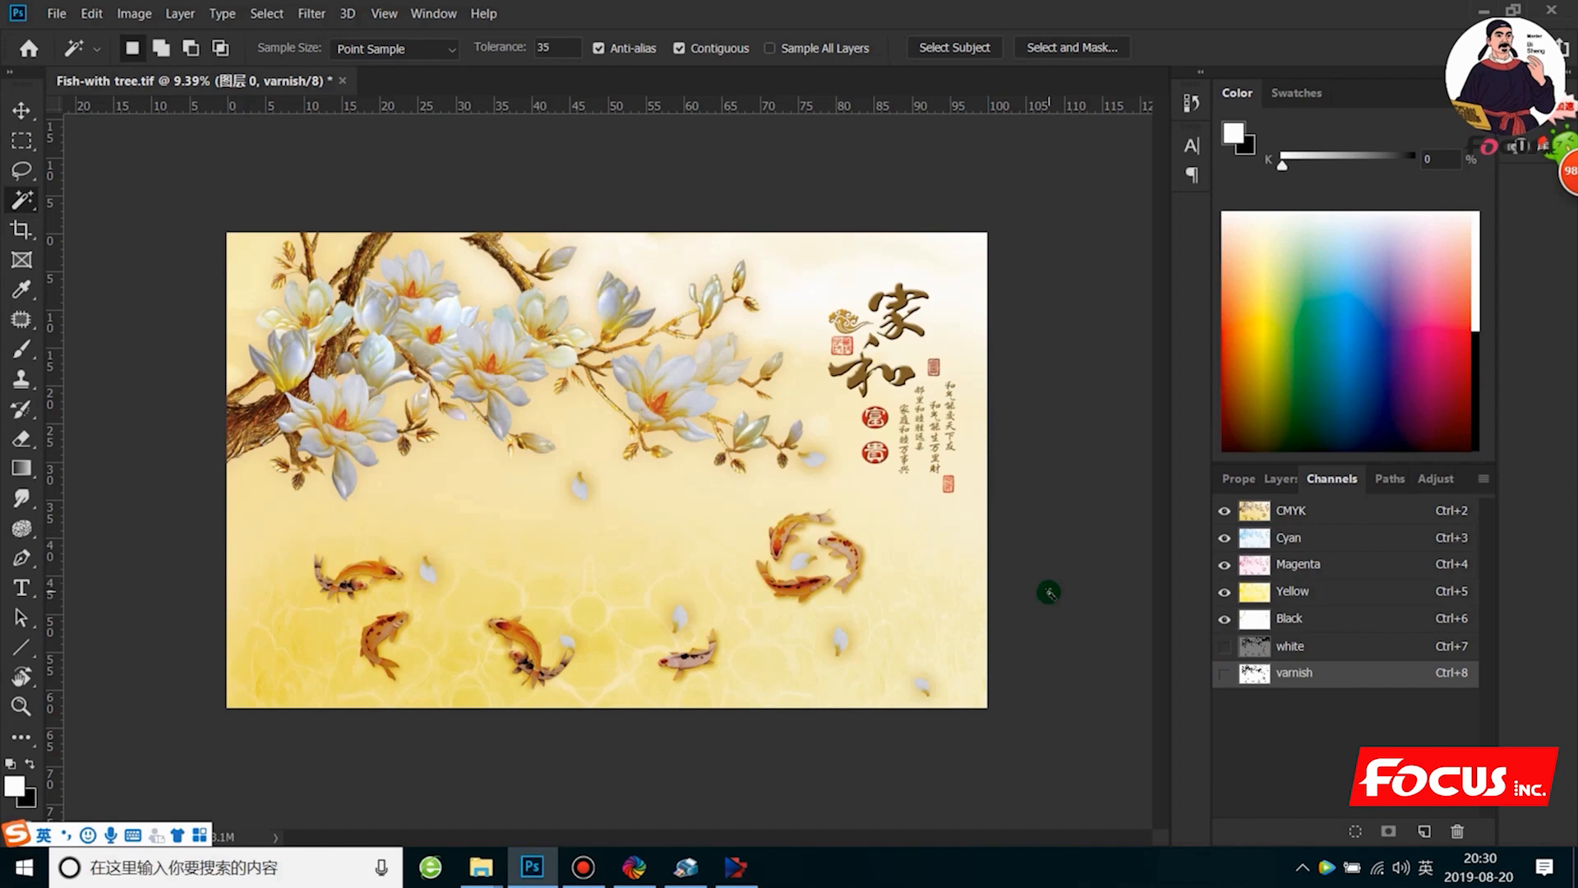
Compare the CMYK image with and without the white and varnish channels, leaving both spot channels shown.
left_click(1226, 647)
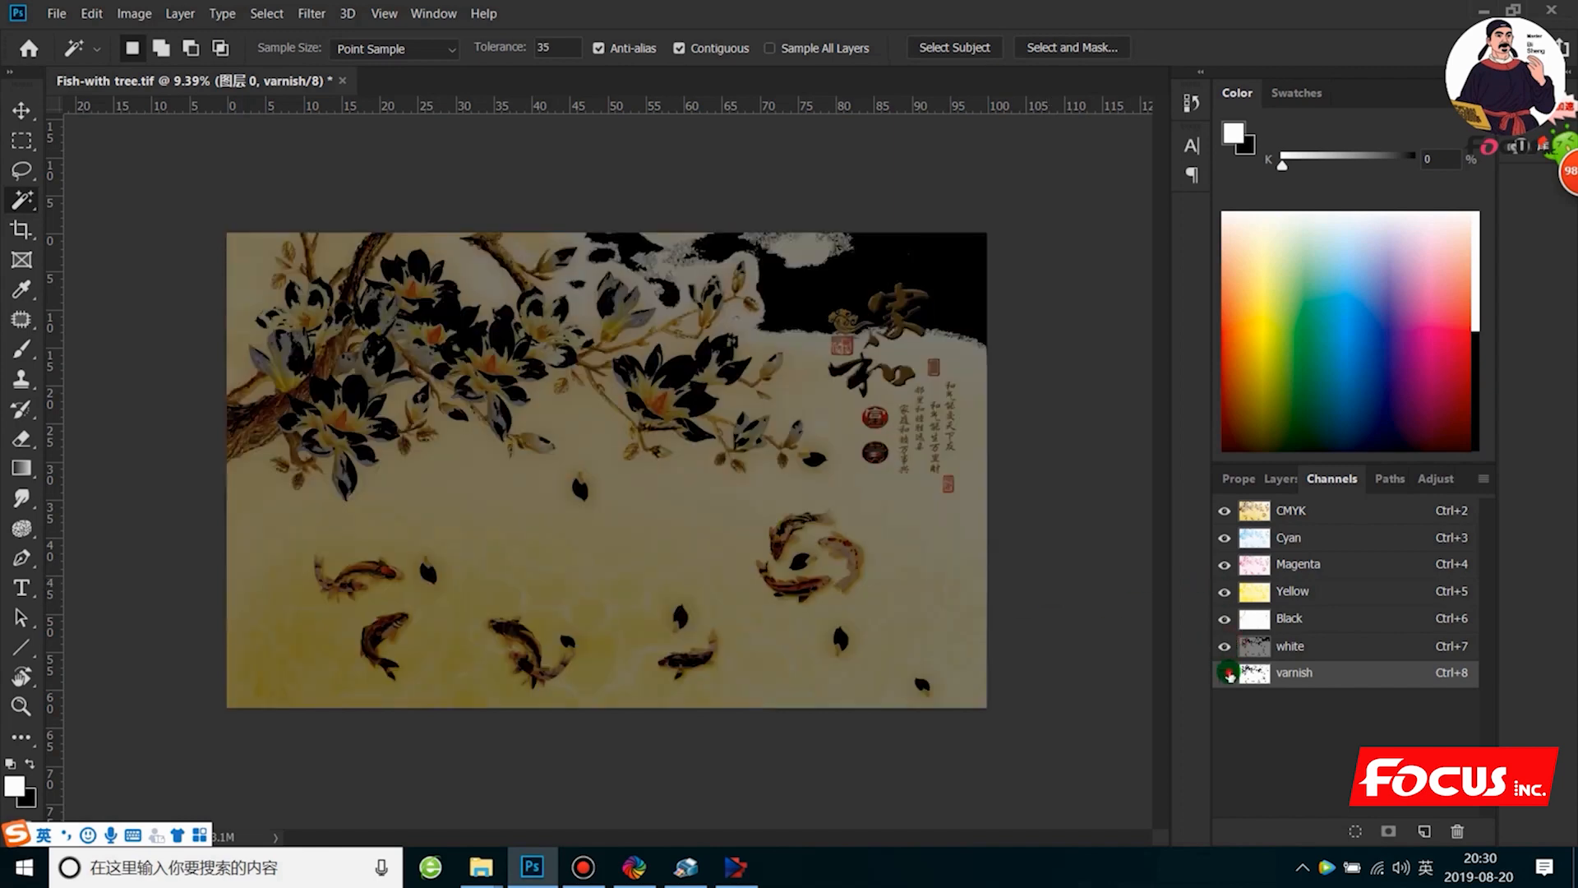
left_click(1229, 674)
left_click(1227, 644)
left_click(1228, 674)
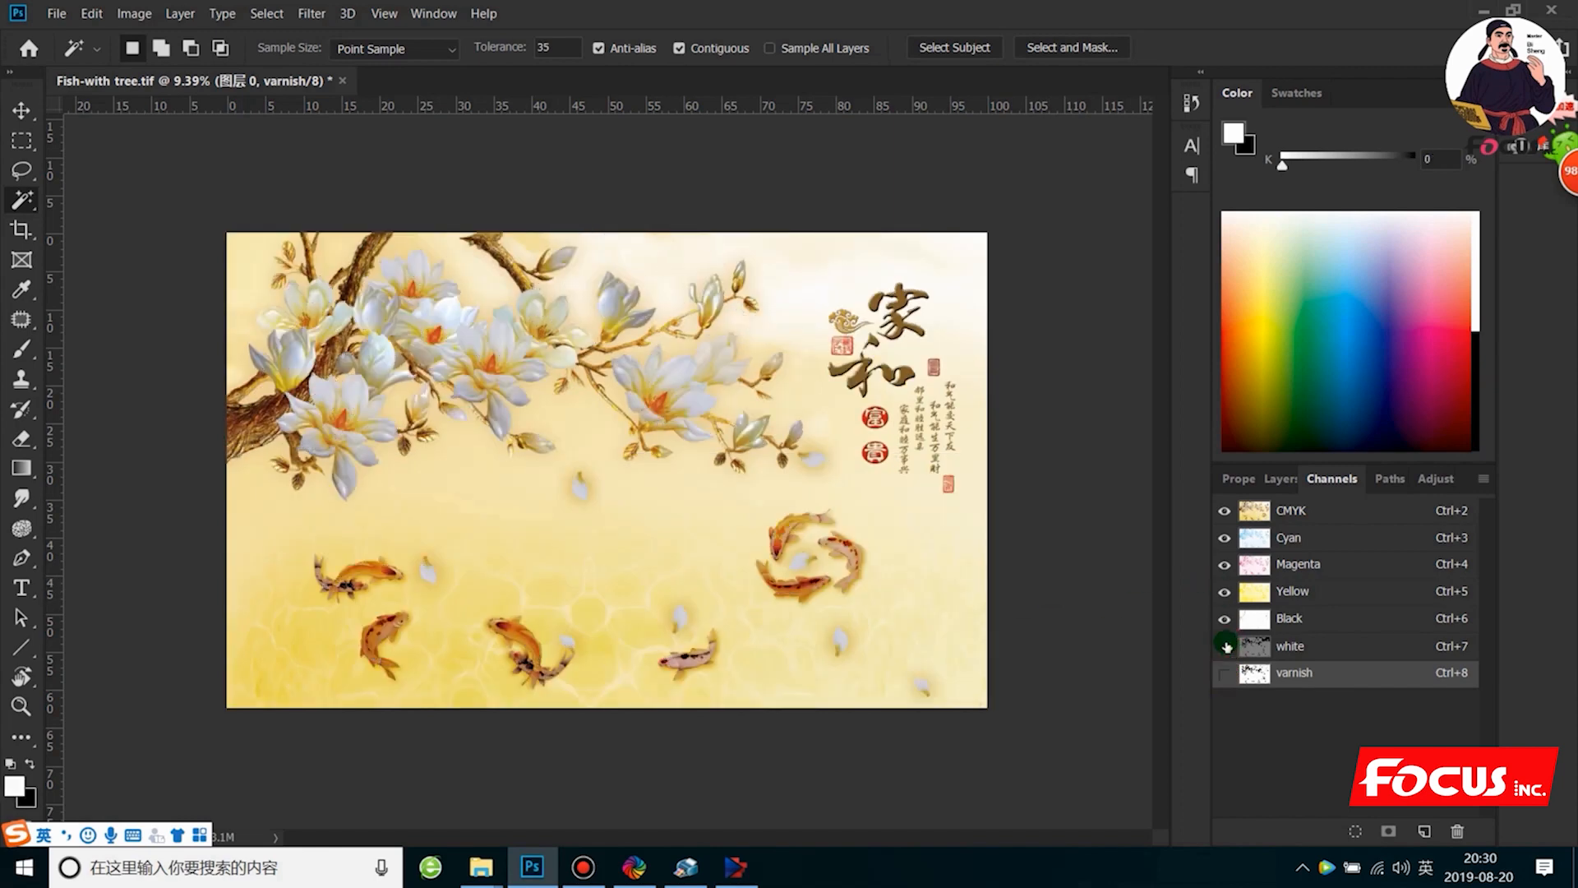
left_click(1225, 646)
left_click(1227, 674)
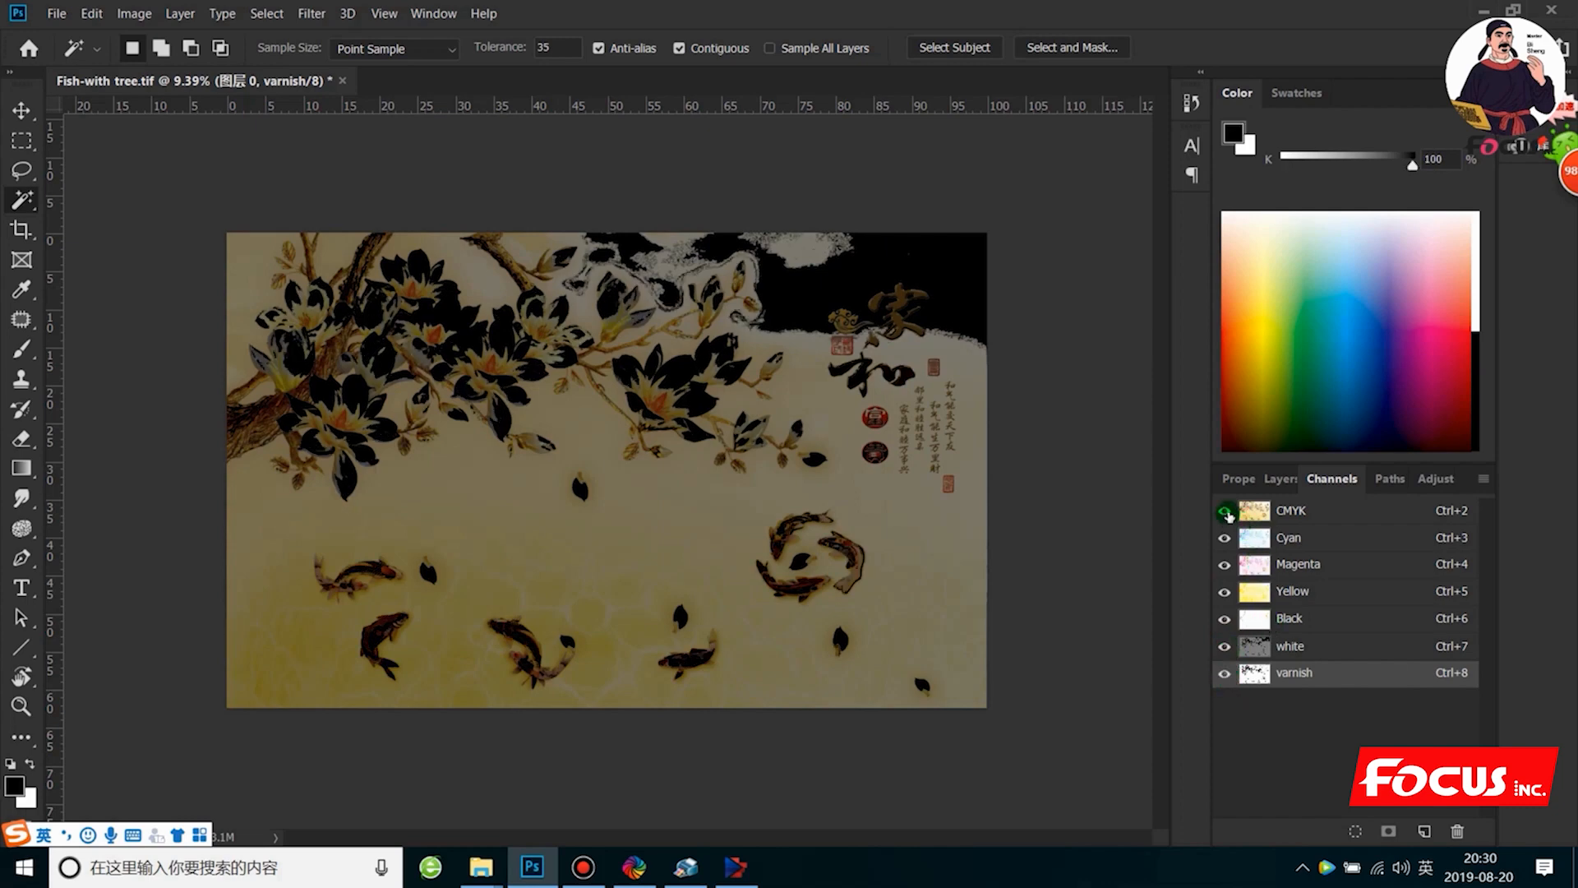
Inspect the spot channels and the layer stack, toggle the visibility of 图层 0 and select that layer.
left_click(1297, 647)
left_click(1309, 674)
left_click(1226, 674)
left_click(1284, 478)
left_click(1327, 652)
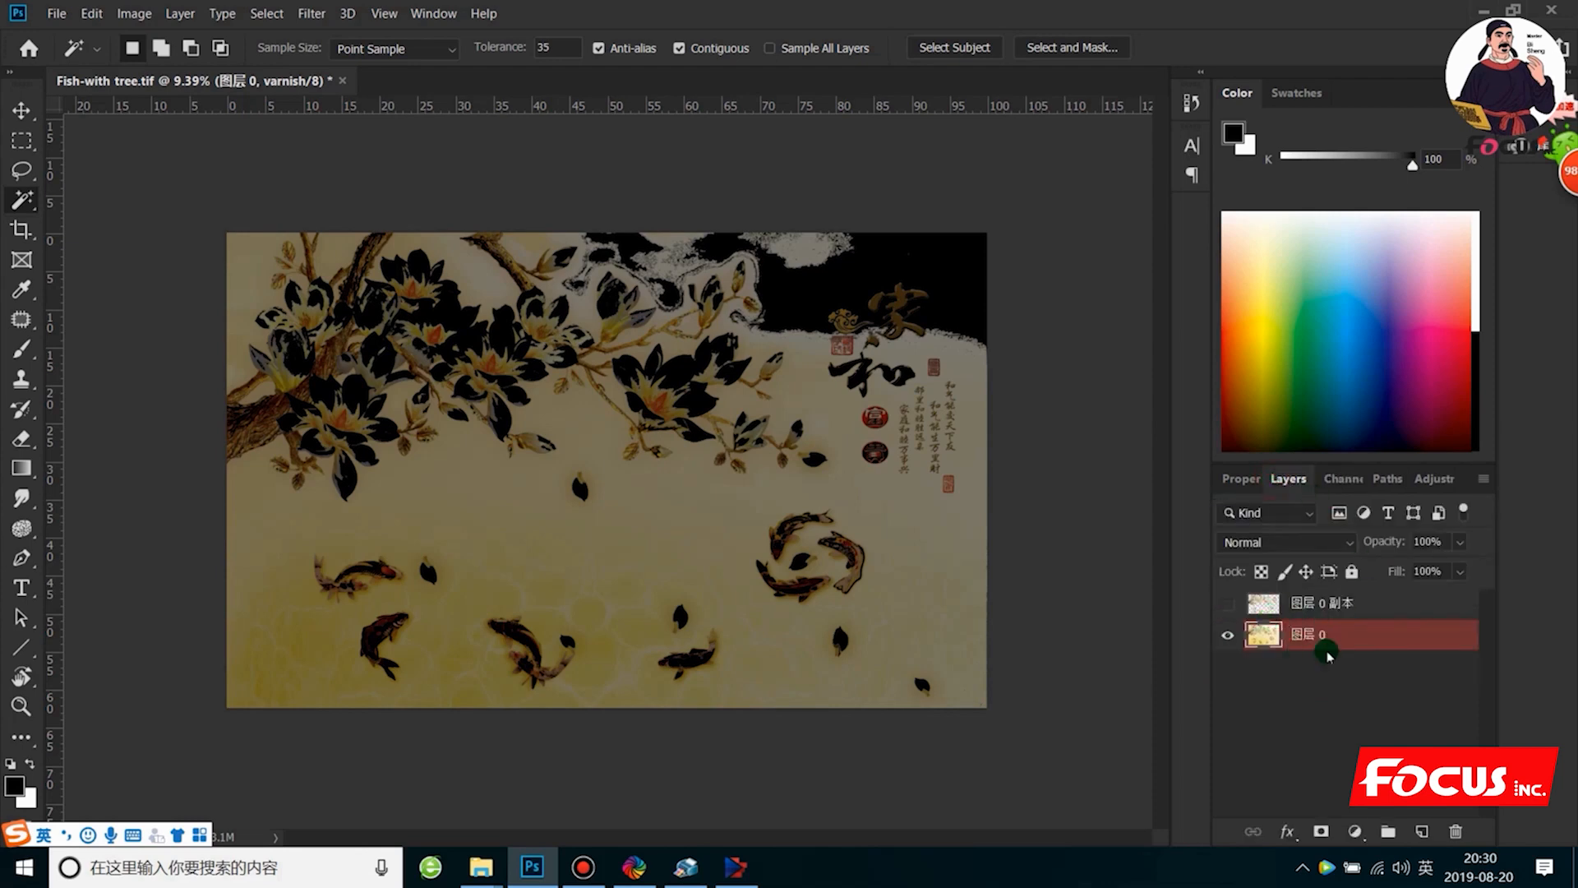
left_click(1262, 607)
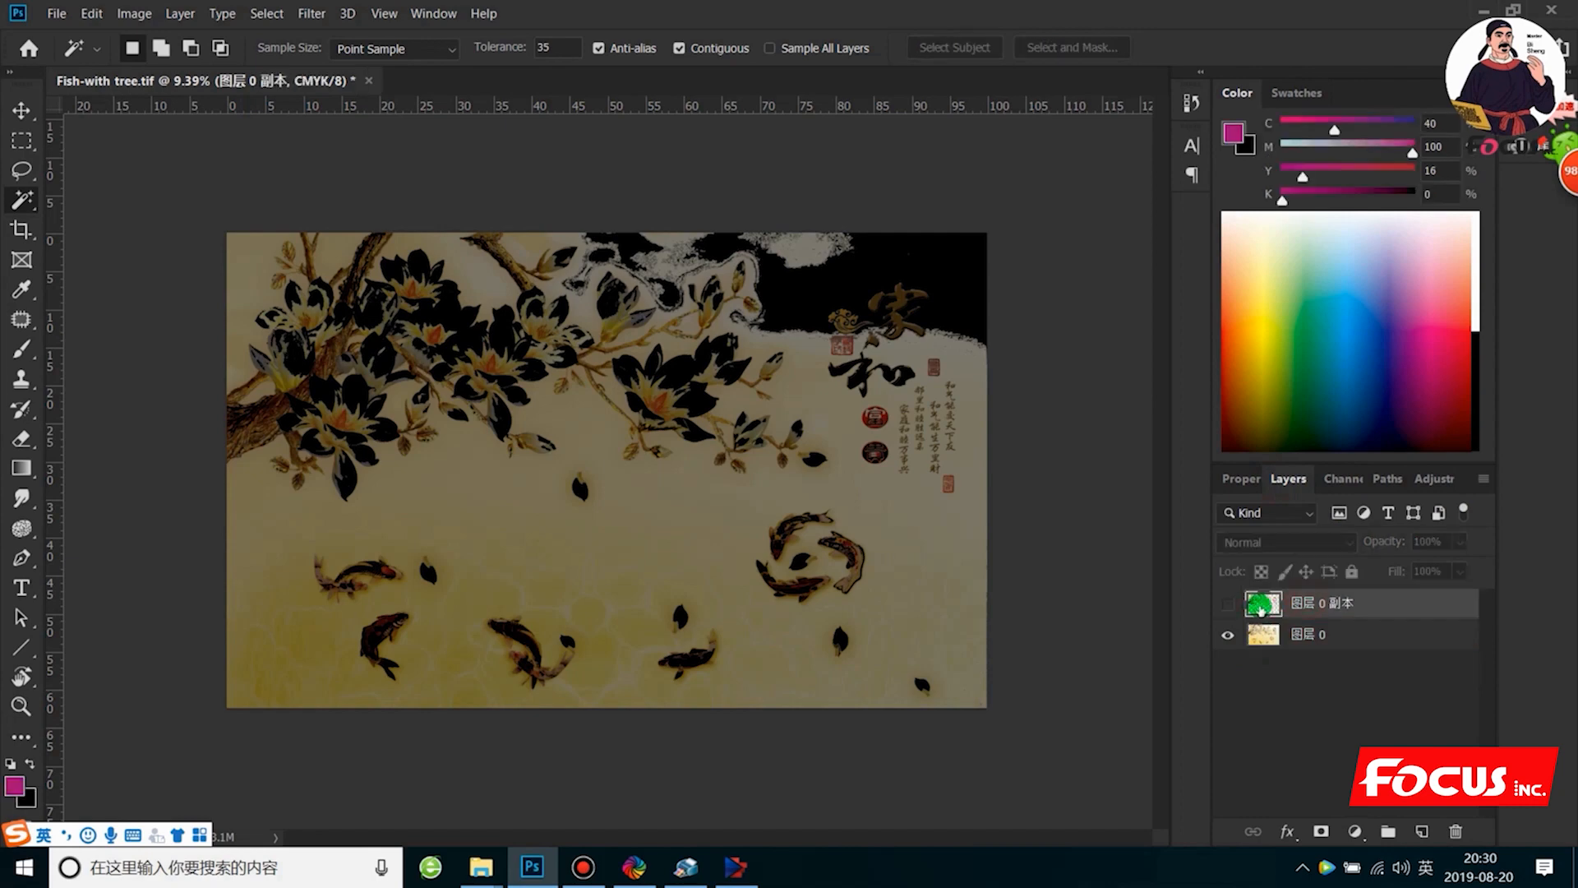
left_click(1229, 637)
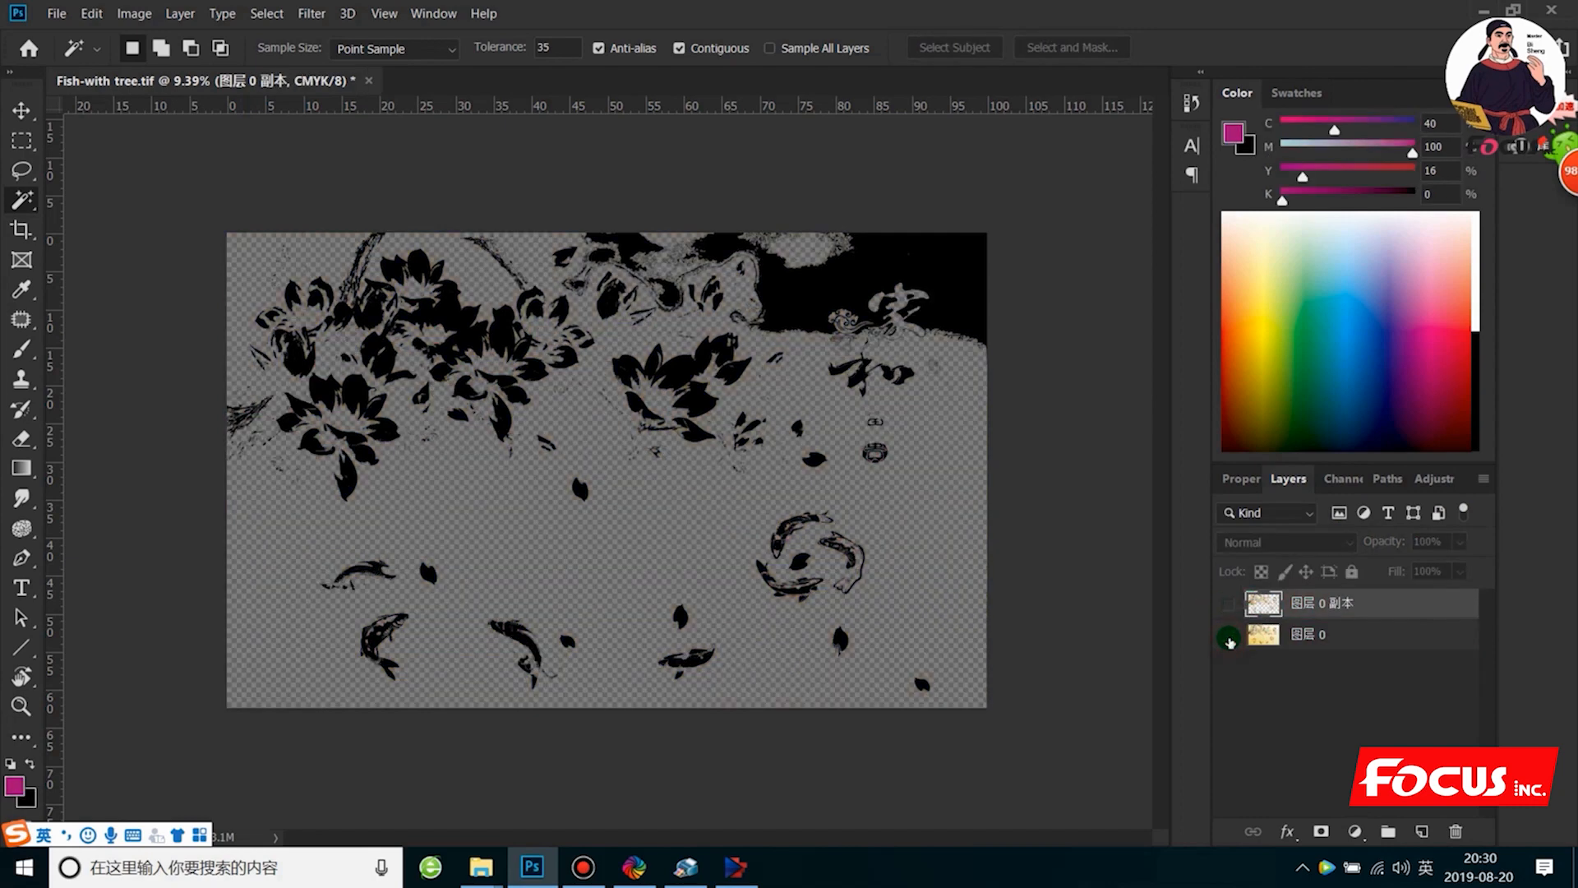
left_click(1228, 637)
left_click(1300, 632)
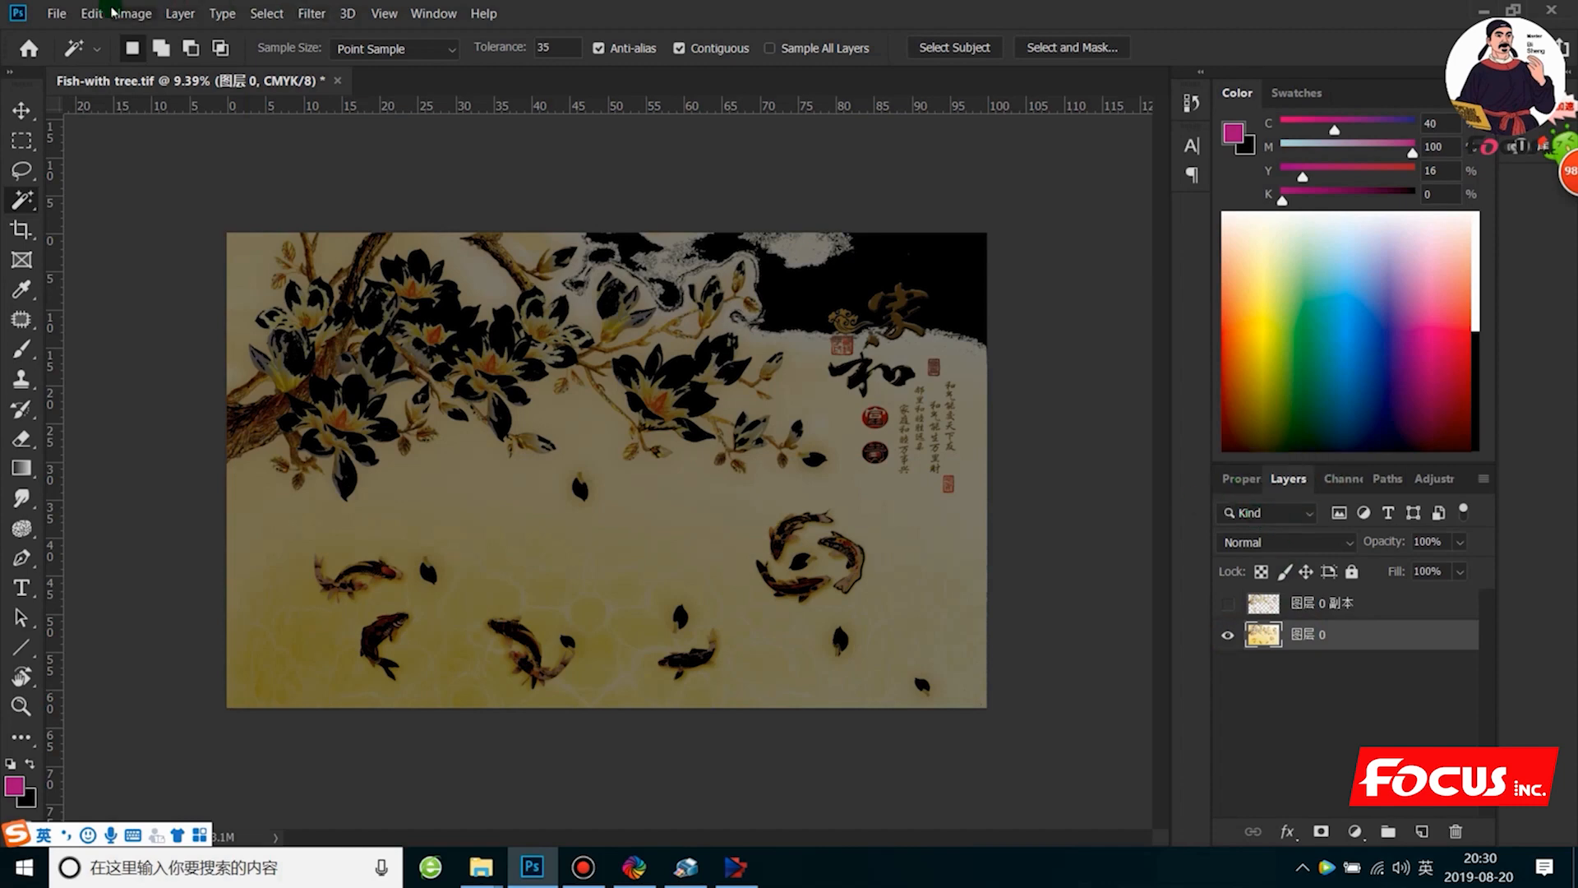
Save the document as a TIFF named Fish-with tree-CMYKLCLM-W-V-3D-RELIEF, keeping its layers and spot colours.
left_click(55, 13)
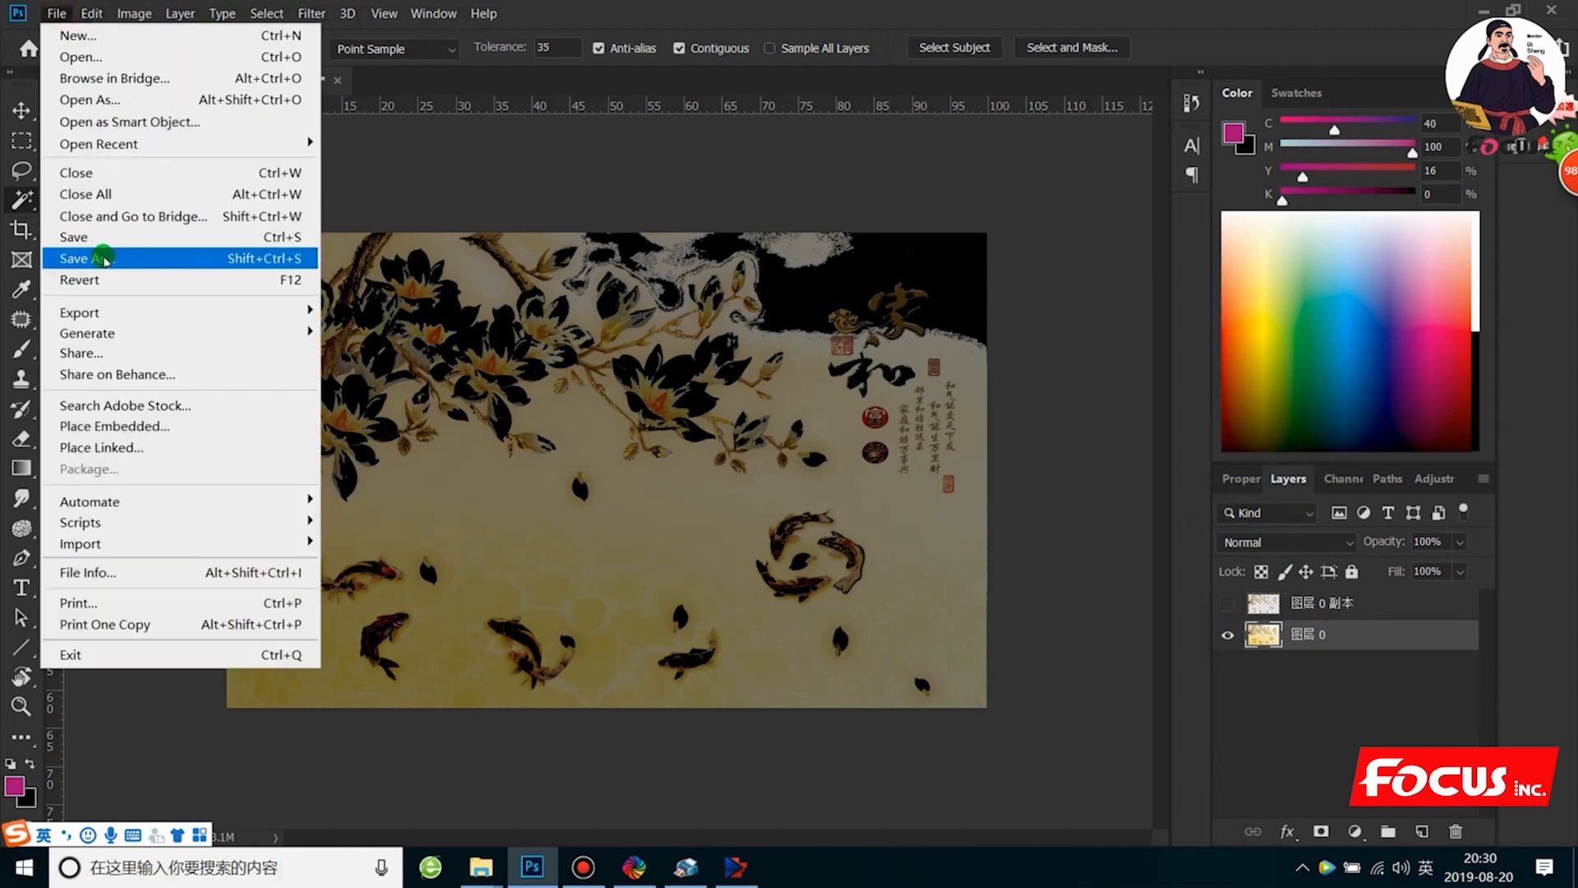
left_click(99, 258)
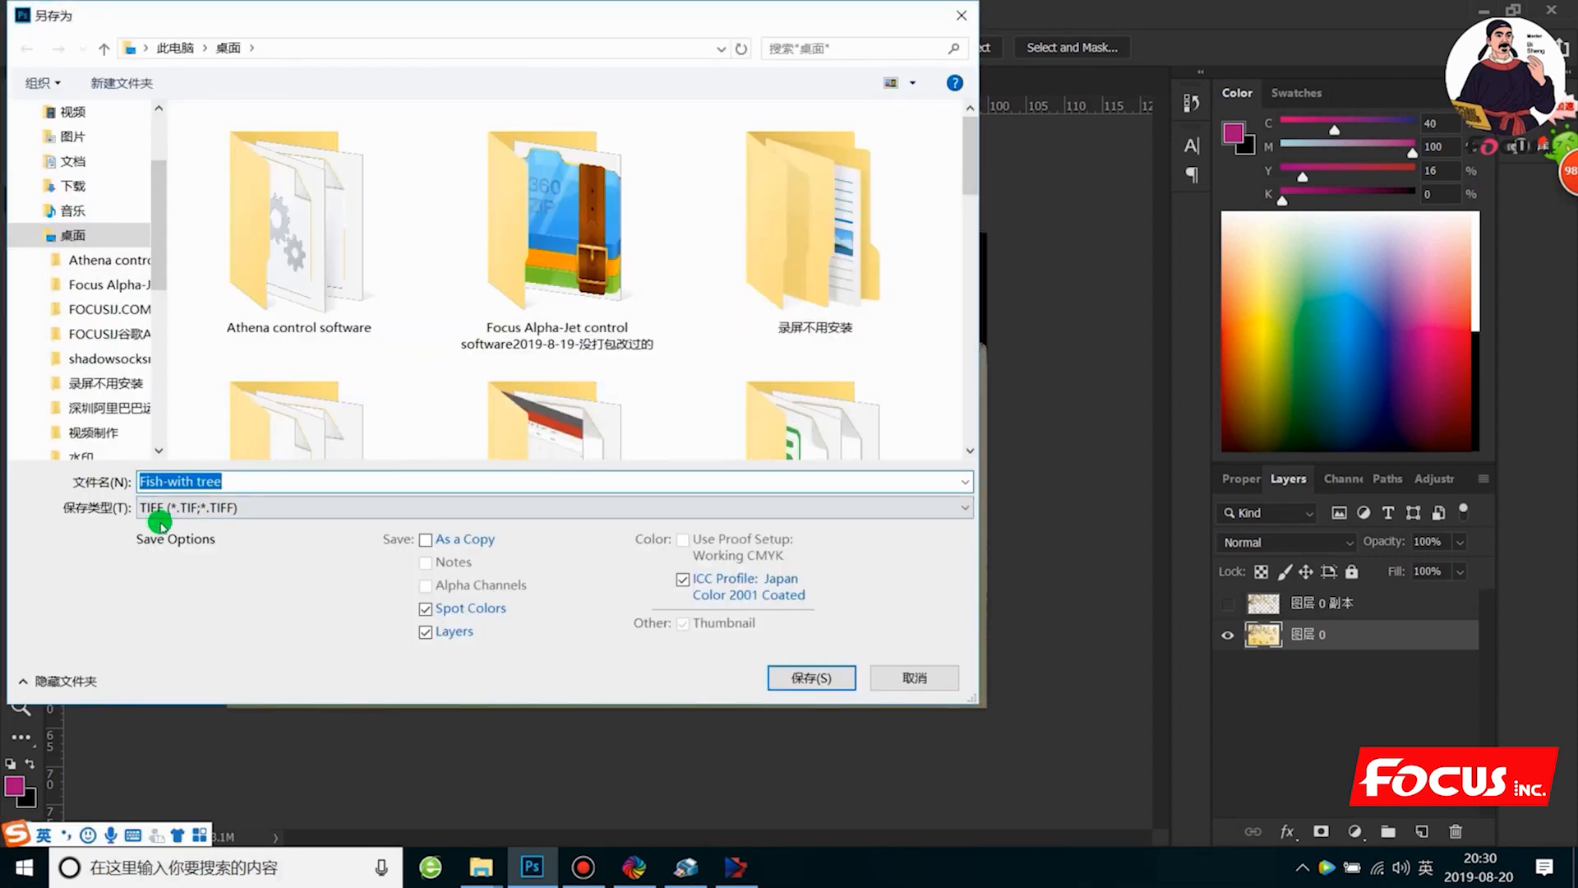
left_click(233, 482)
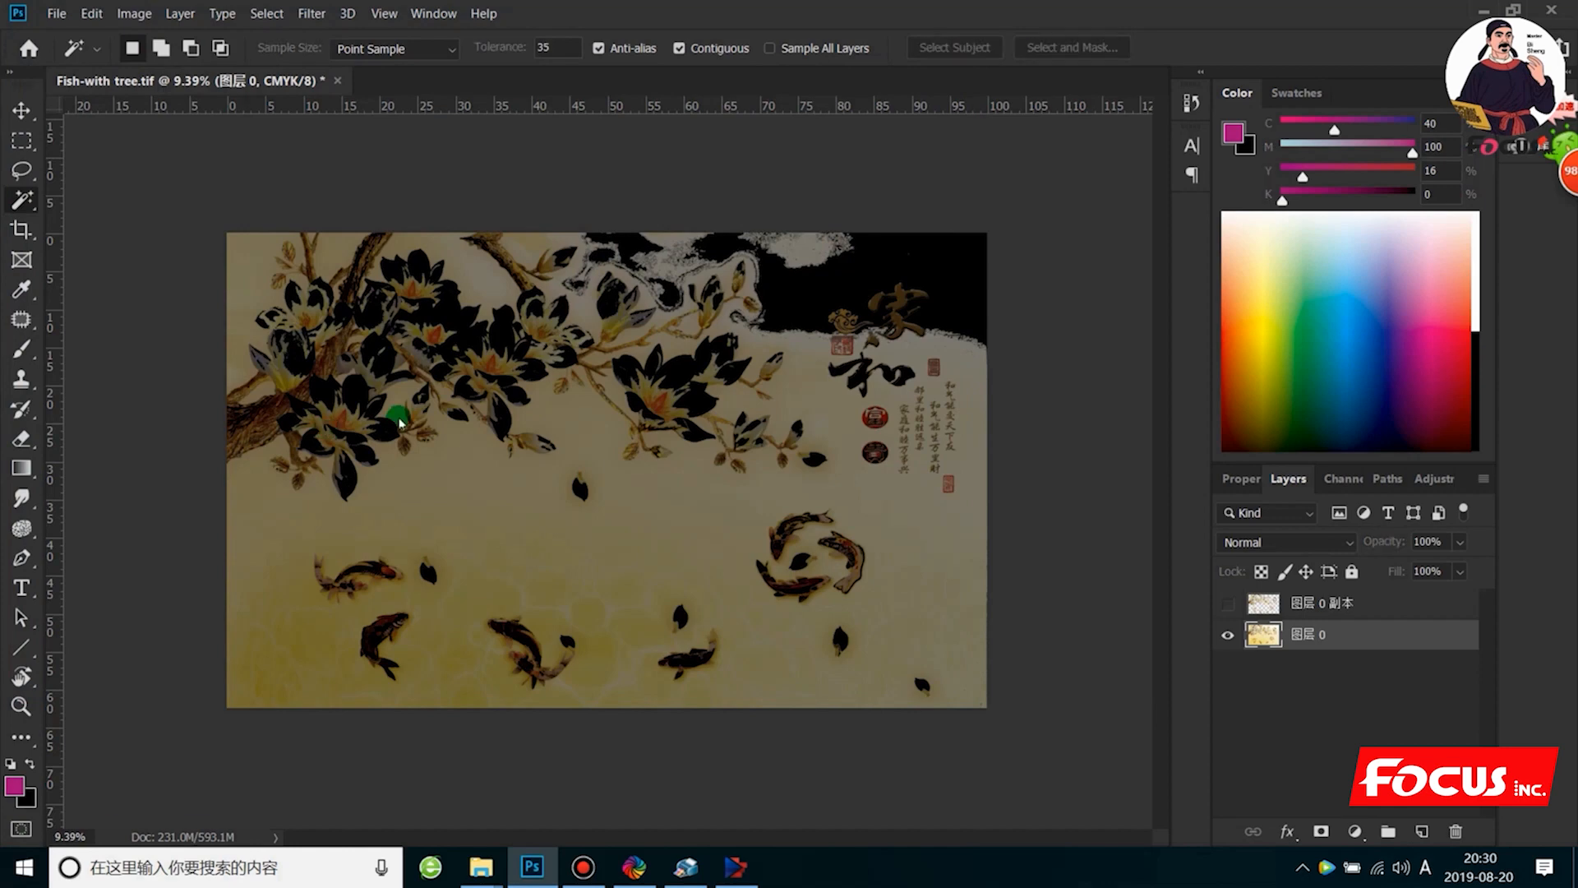
left_click(1318, 293)
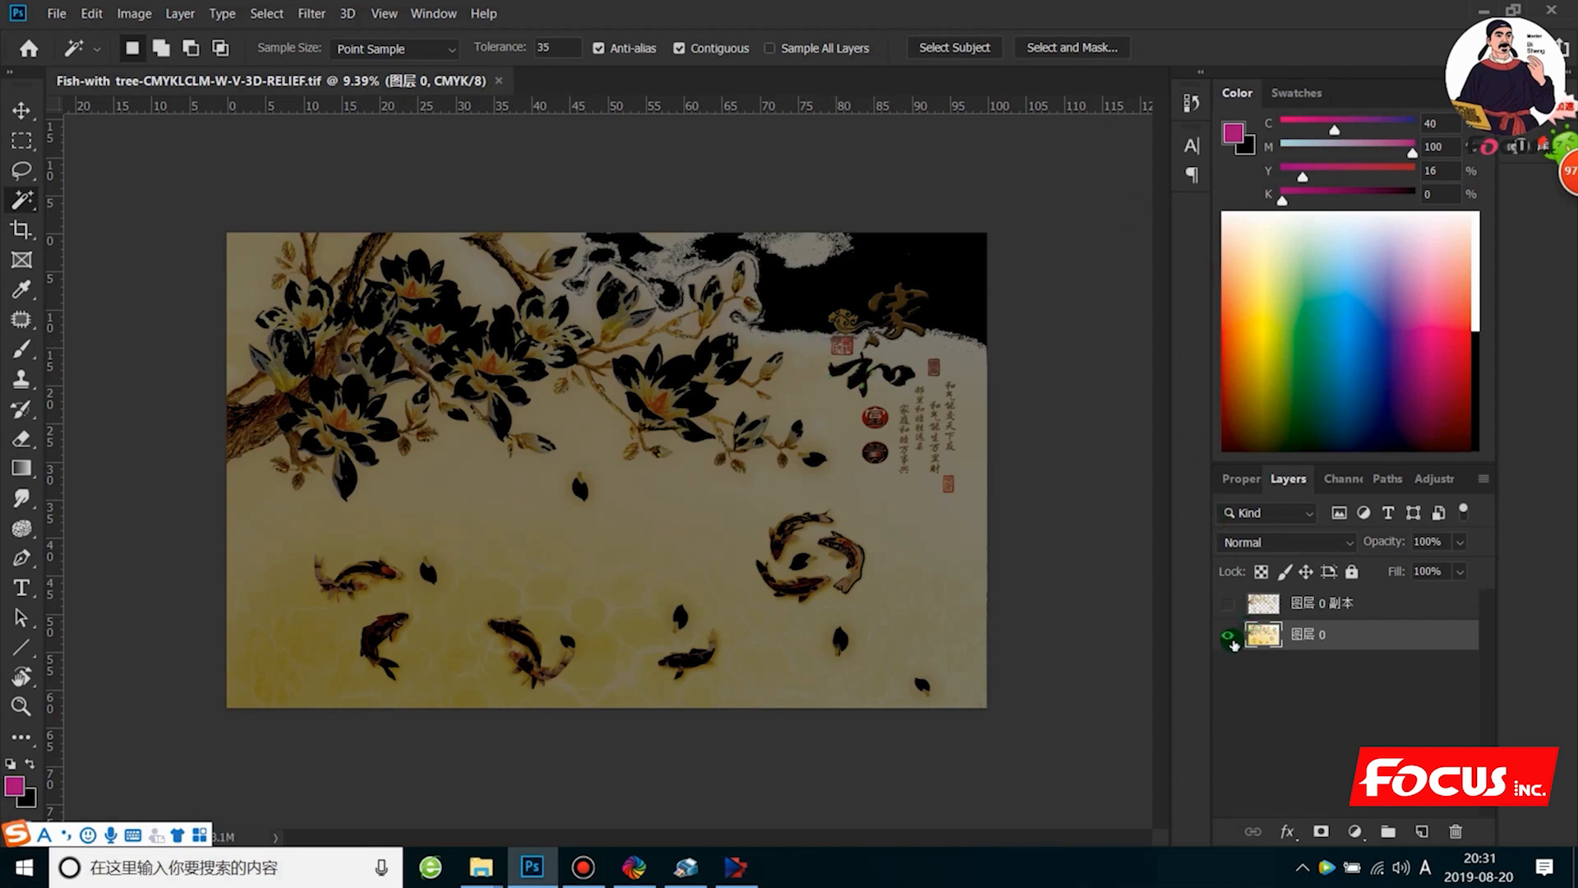
Hide the white and varnish spot channels, preview the 图层 0 副本 layer alone and return to showing only 图层 0.
left_click(1228, 638)
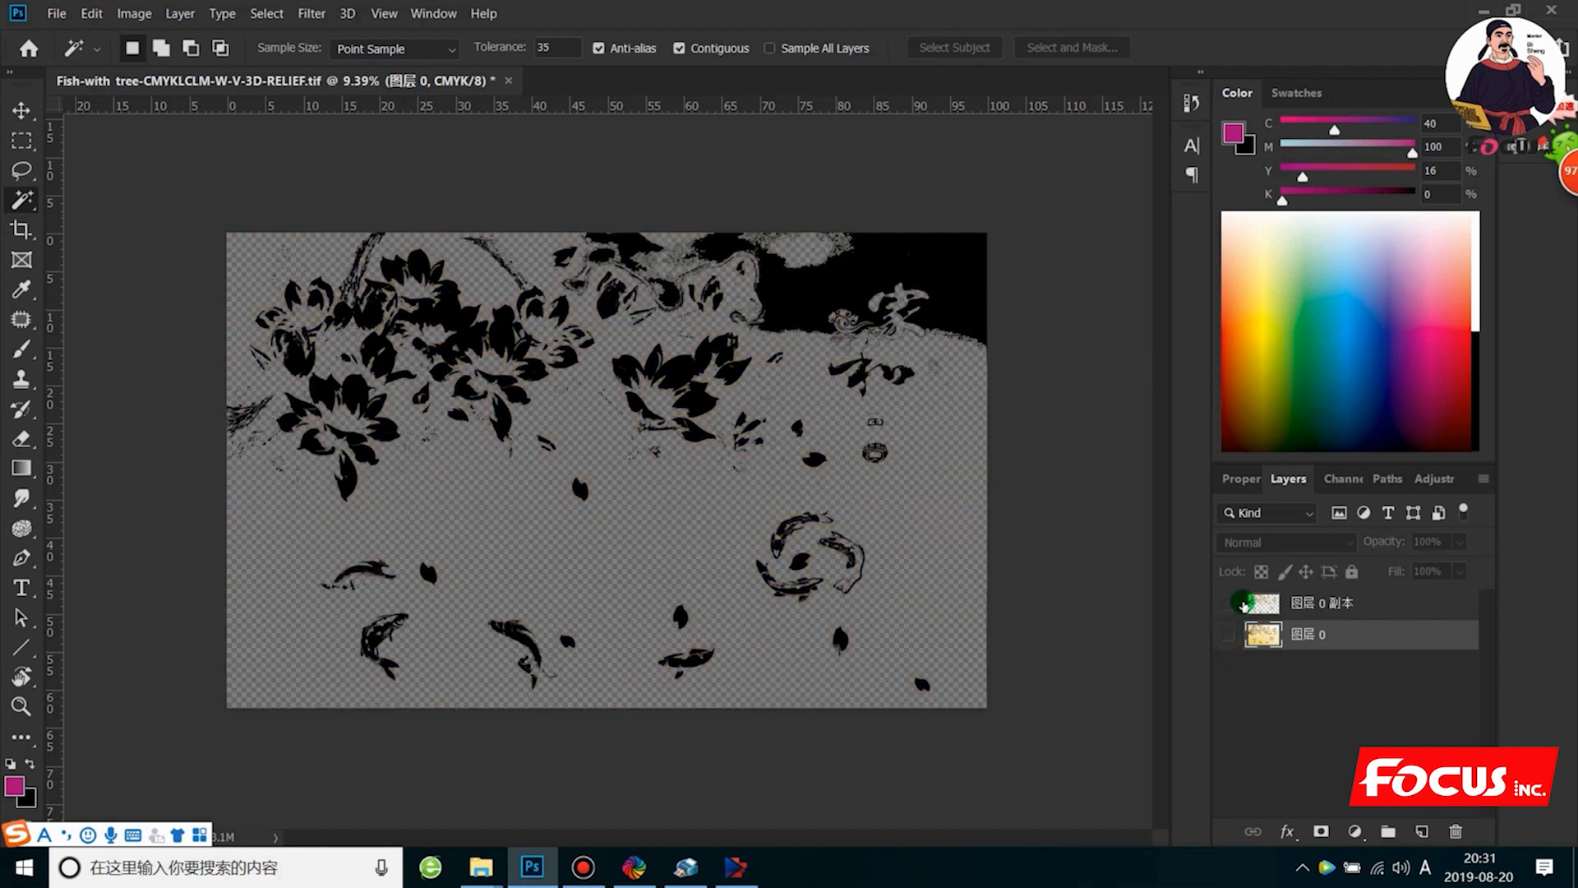
left_click(1332, 478)
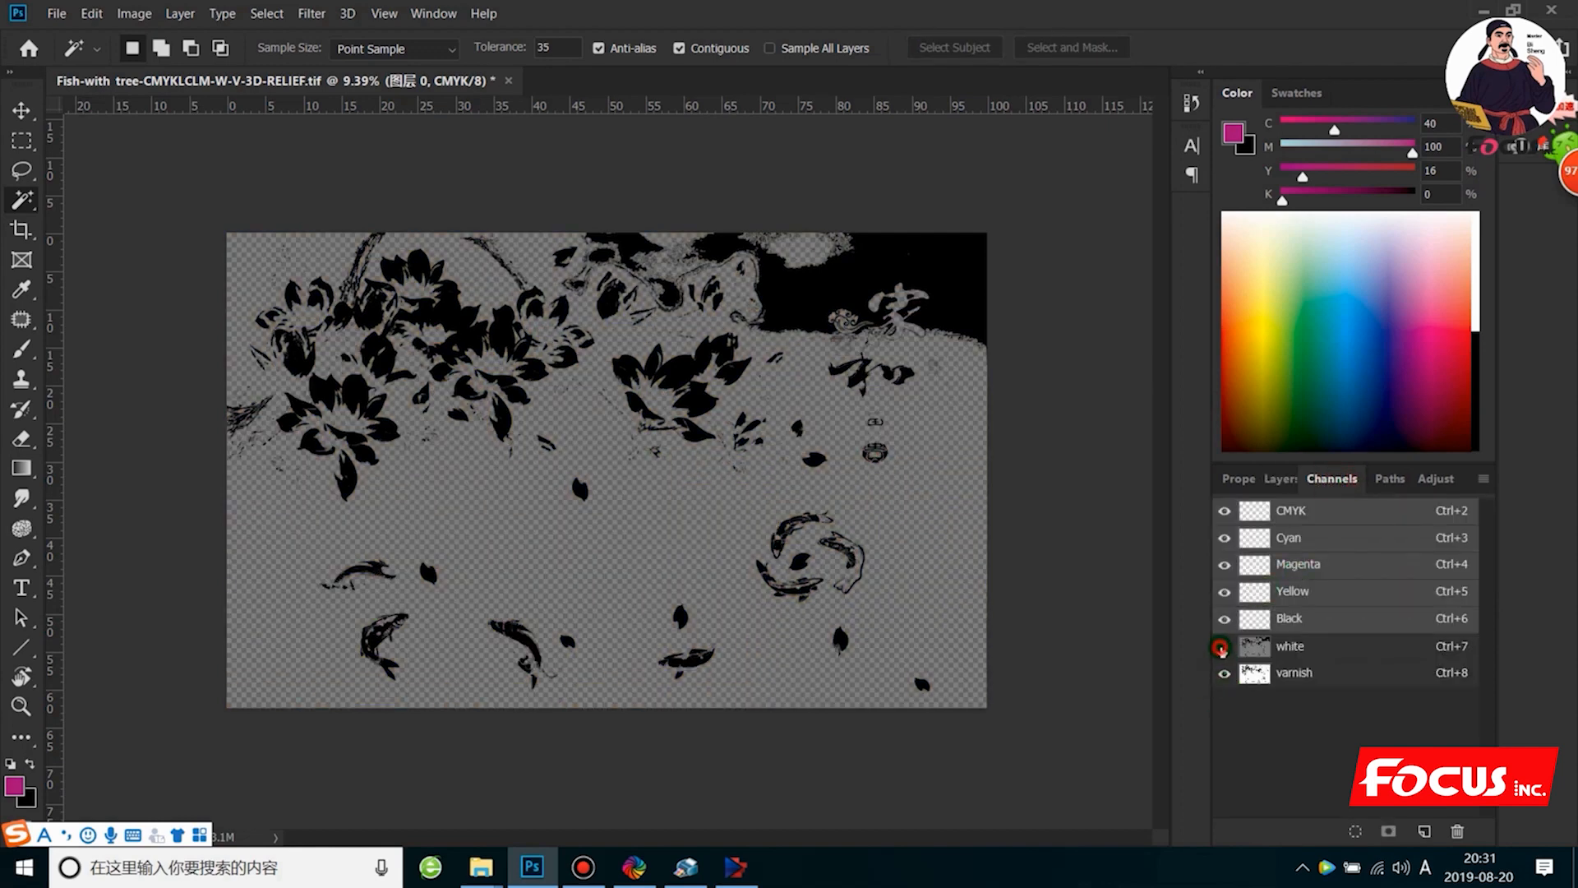
left_click(1225, 672)
left_click(1278, 478)
left_click(1229, 605)
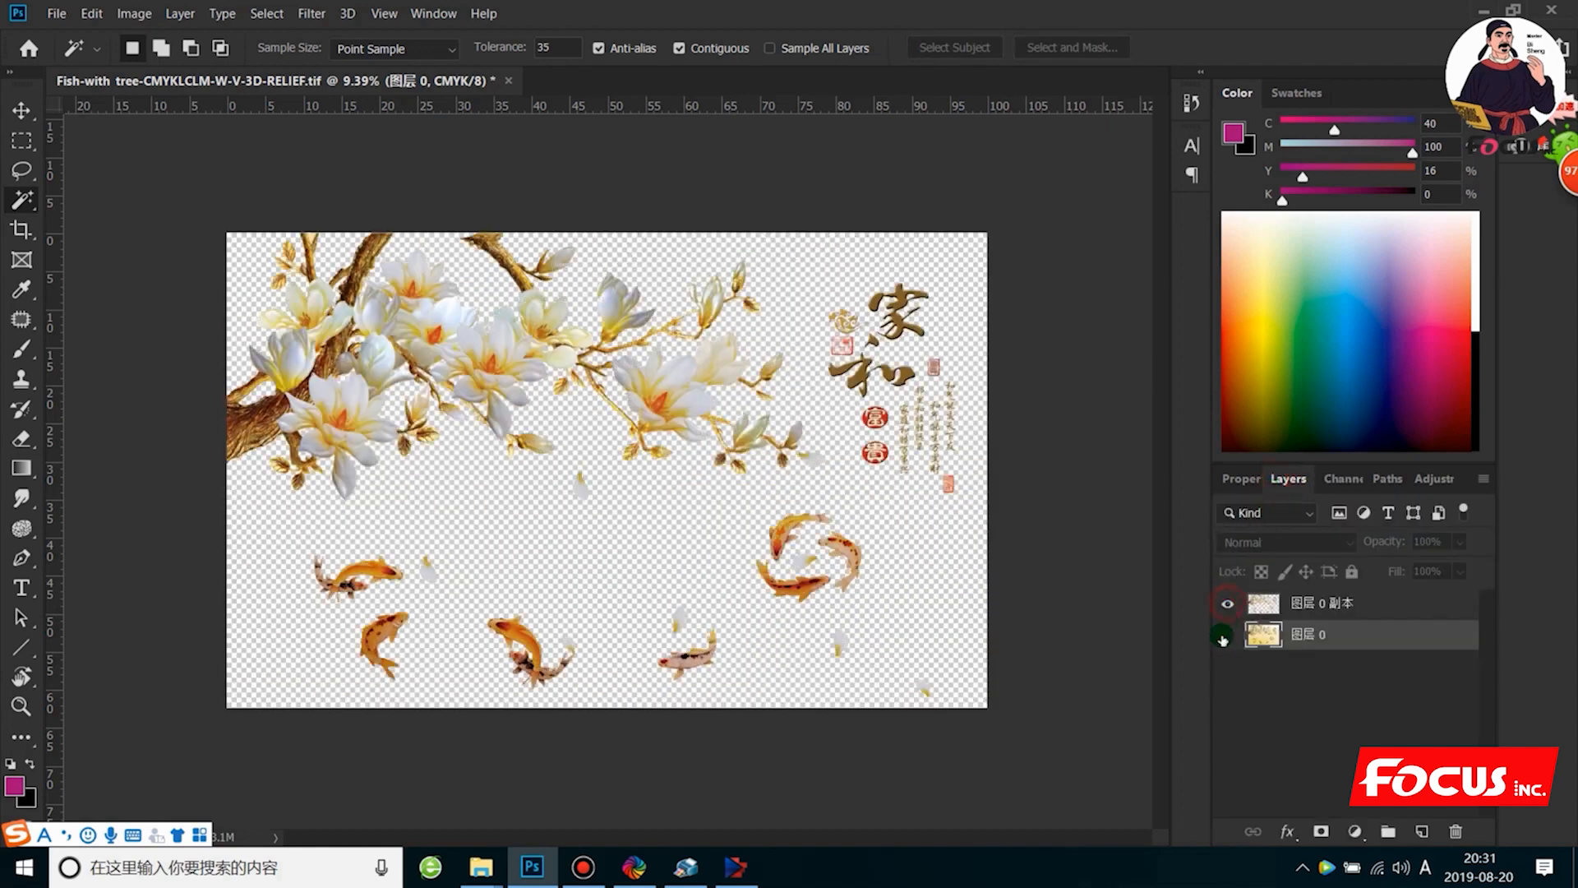
left_click(1229, 634)
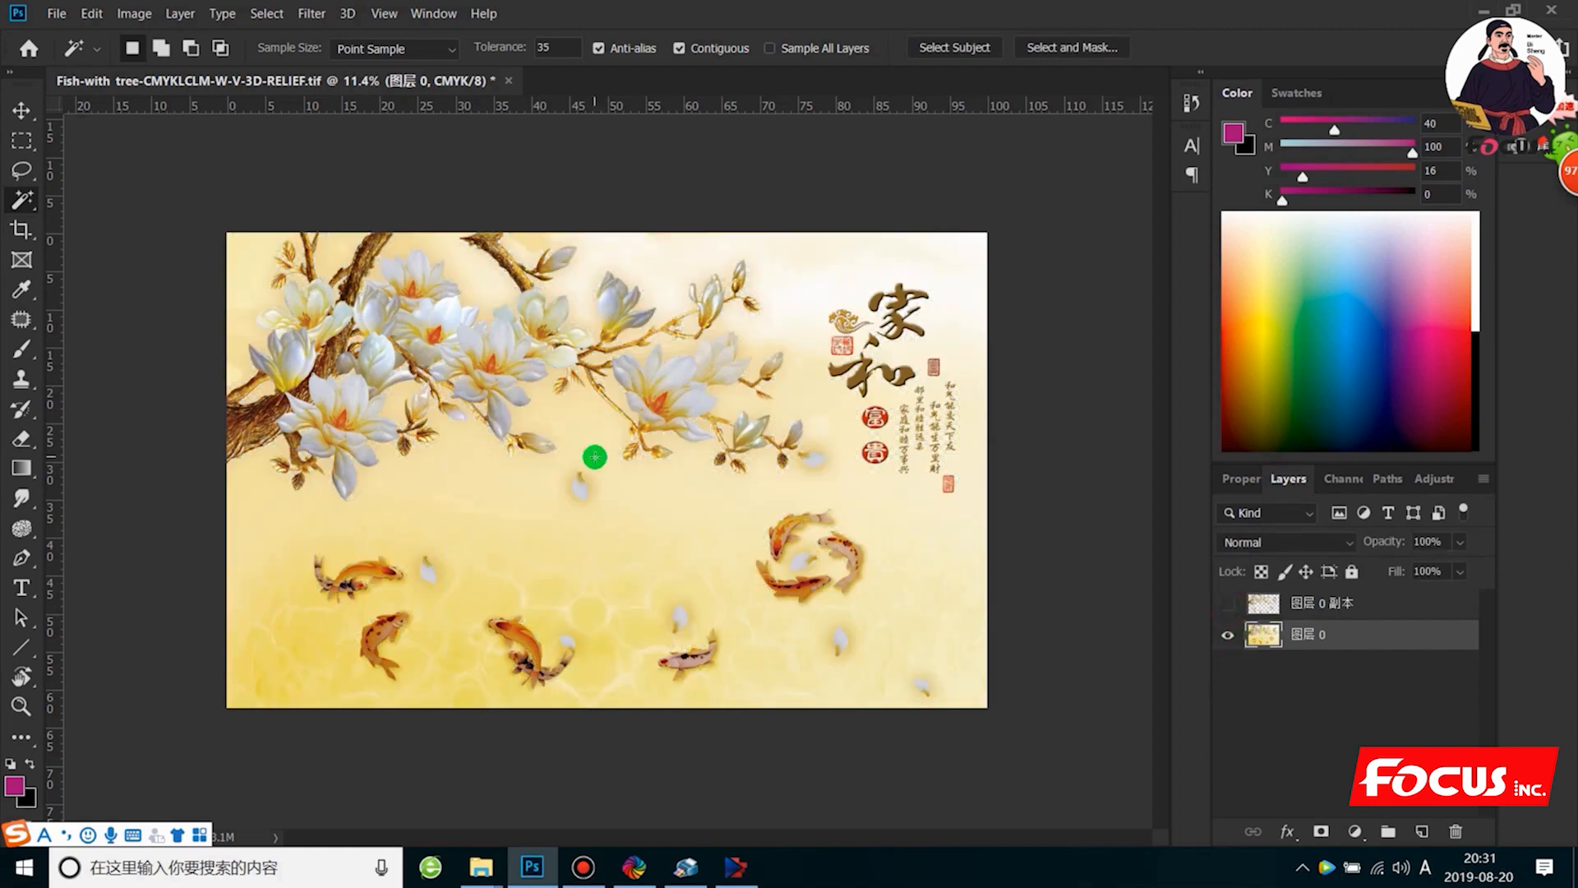
scroll(592, 451, "up", 1)
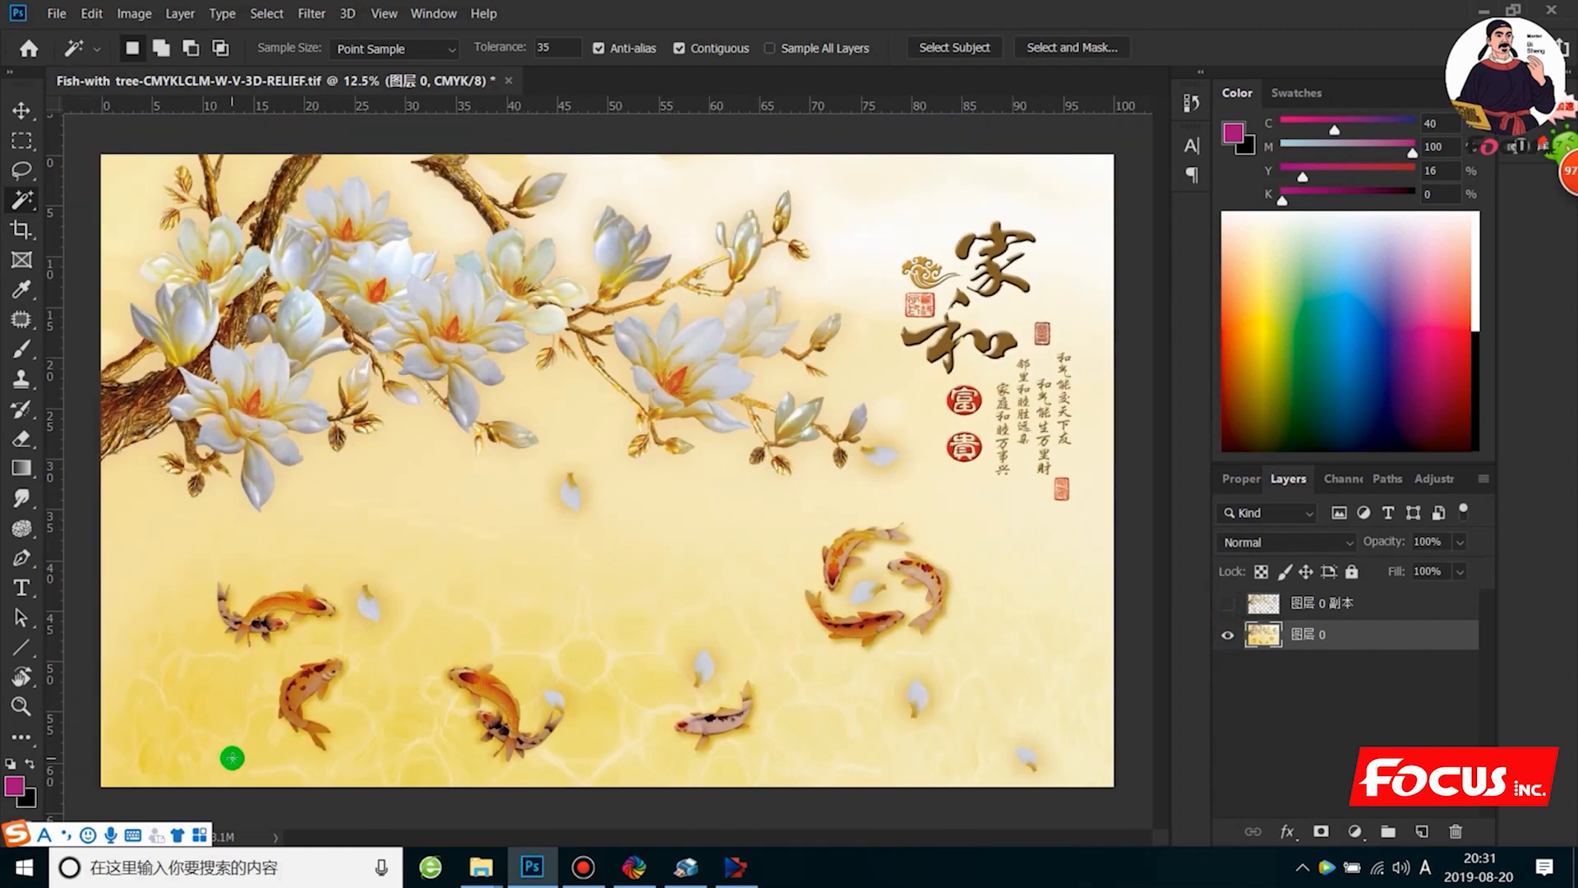
scroll(215, 744, "up", 1)
scroll(225, 738, "down", 1)
scroll(137, 393, "up", 1)
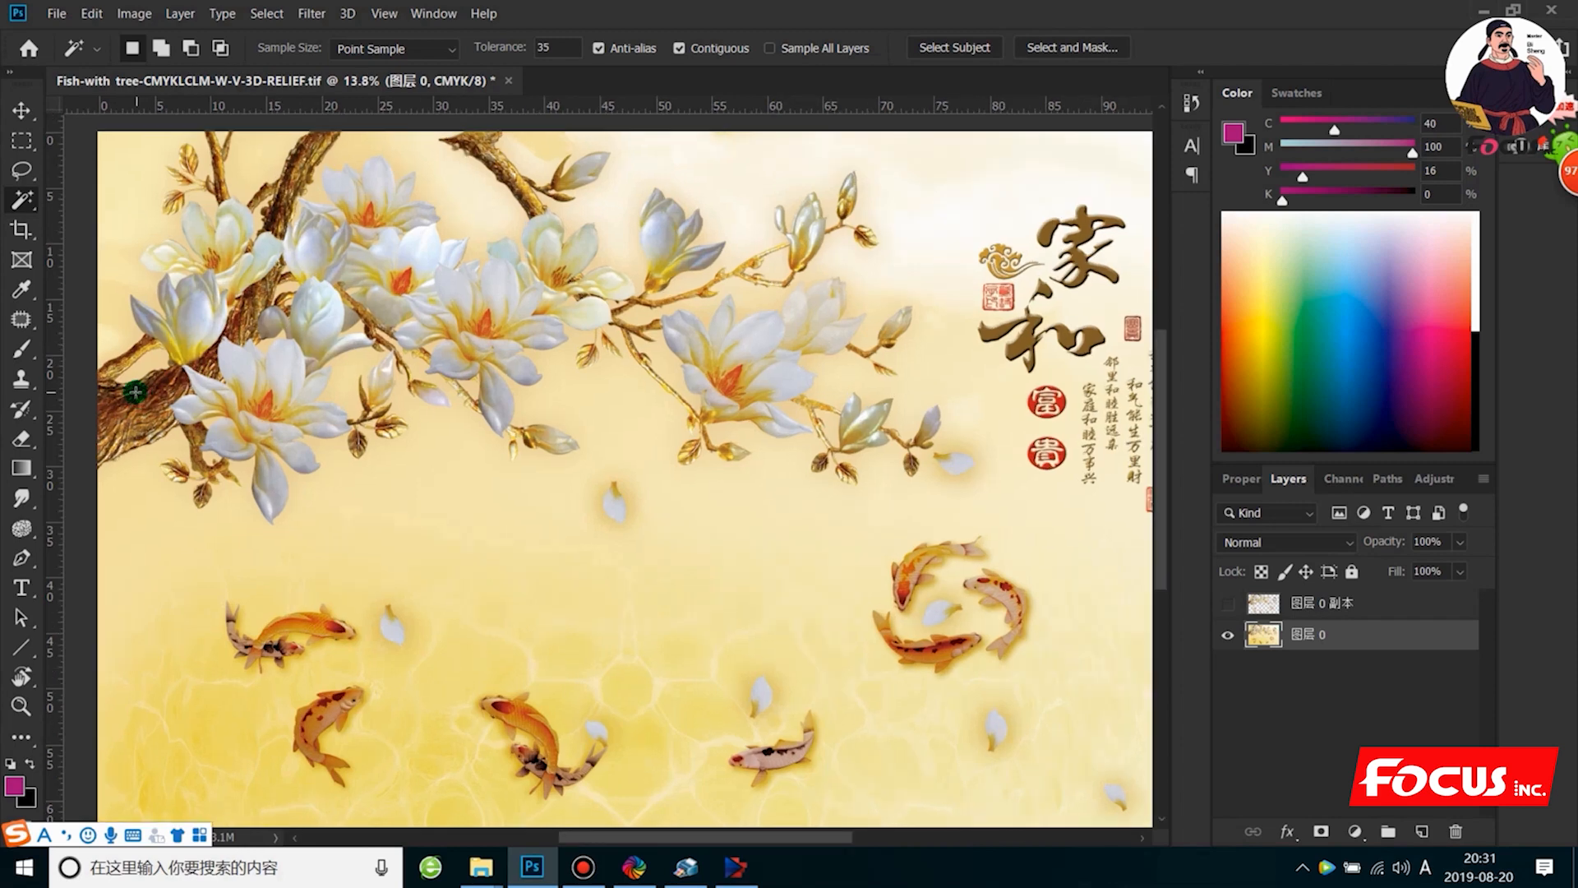
scroll(247, 448, "down", 1)
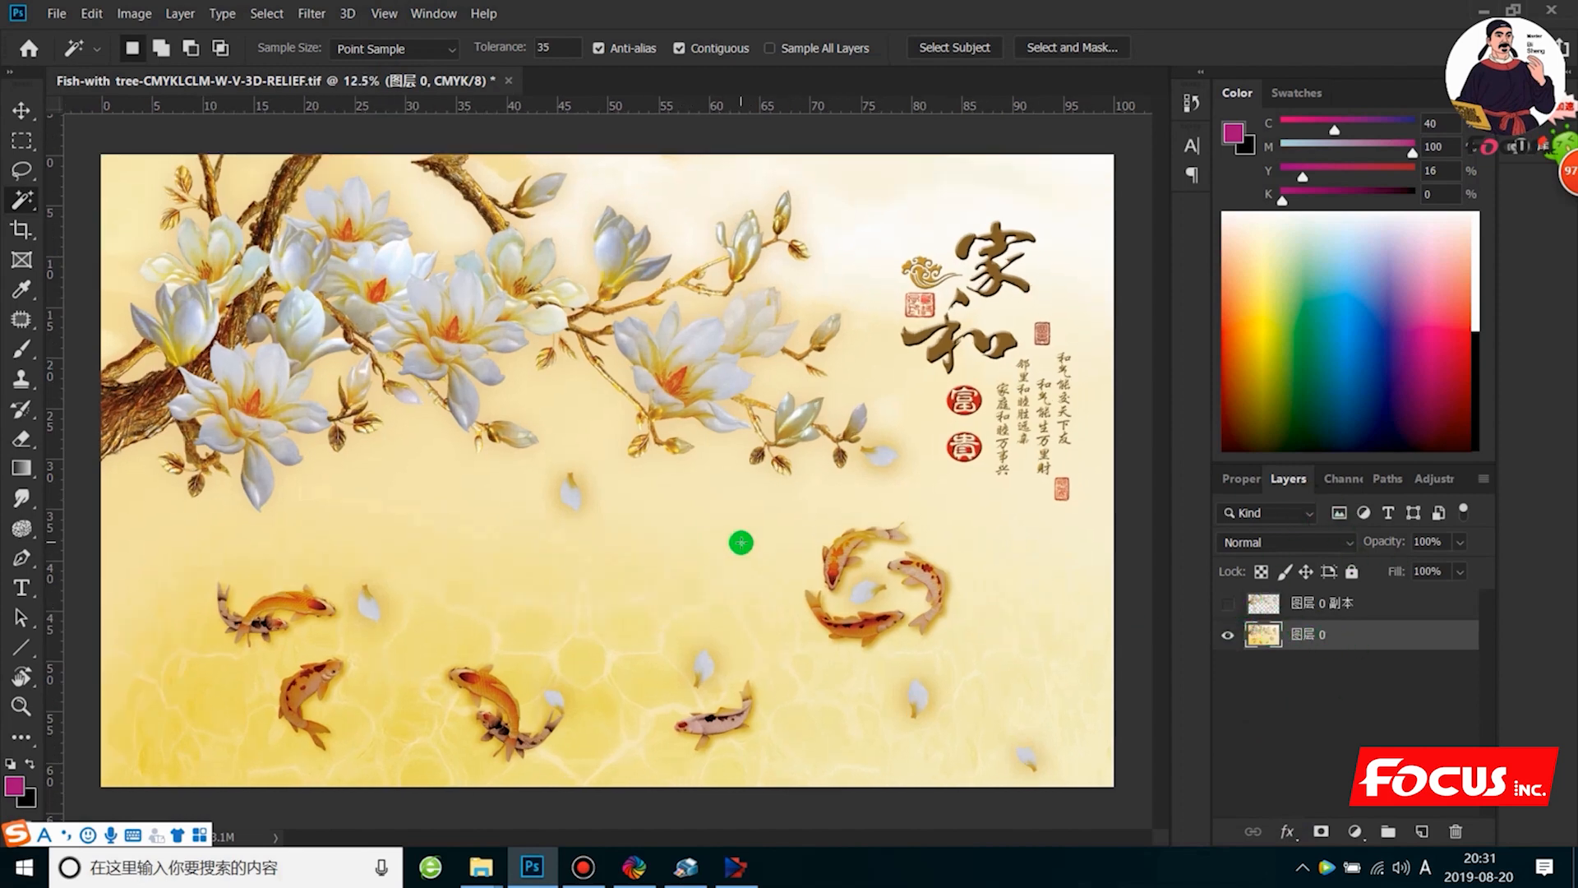
Try to delete the white and varnish spot channels after viewing the white channel alone.
left_click(1341, 481)
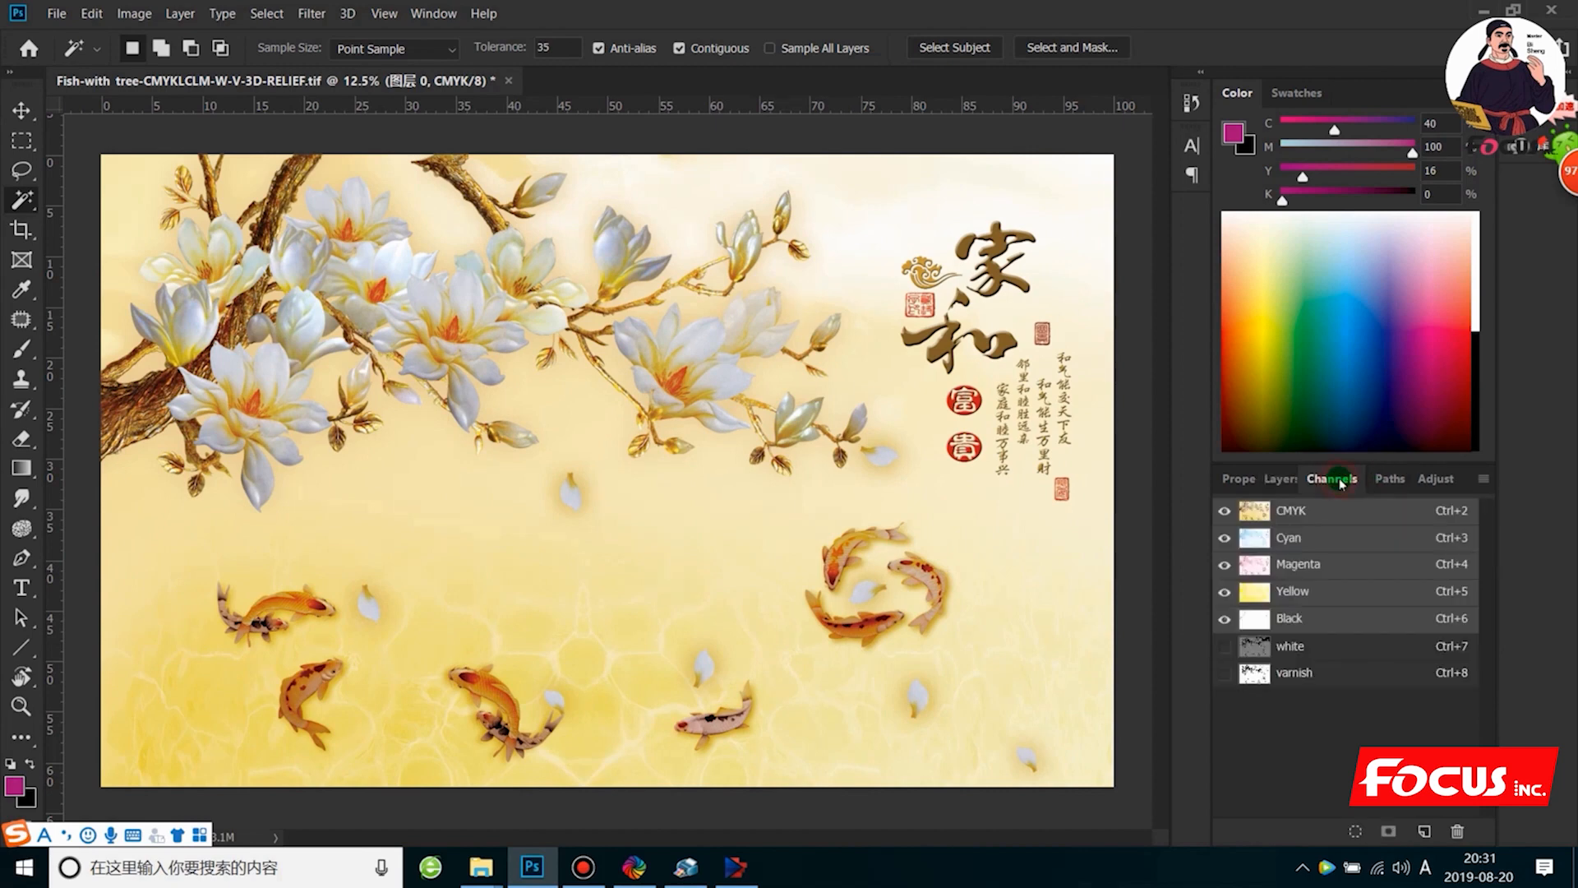
left_click(1299, 649)
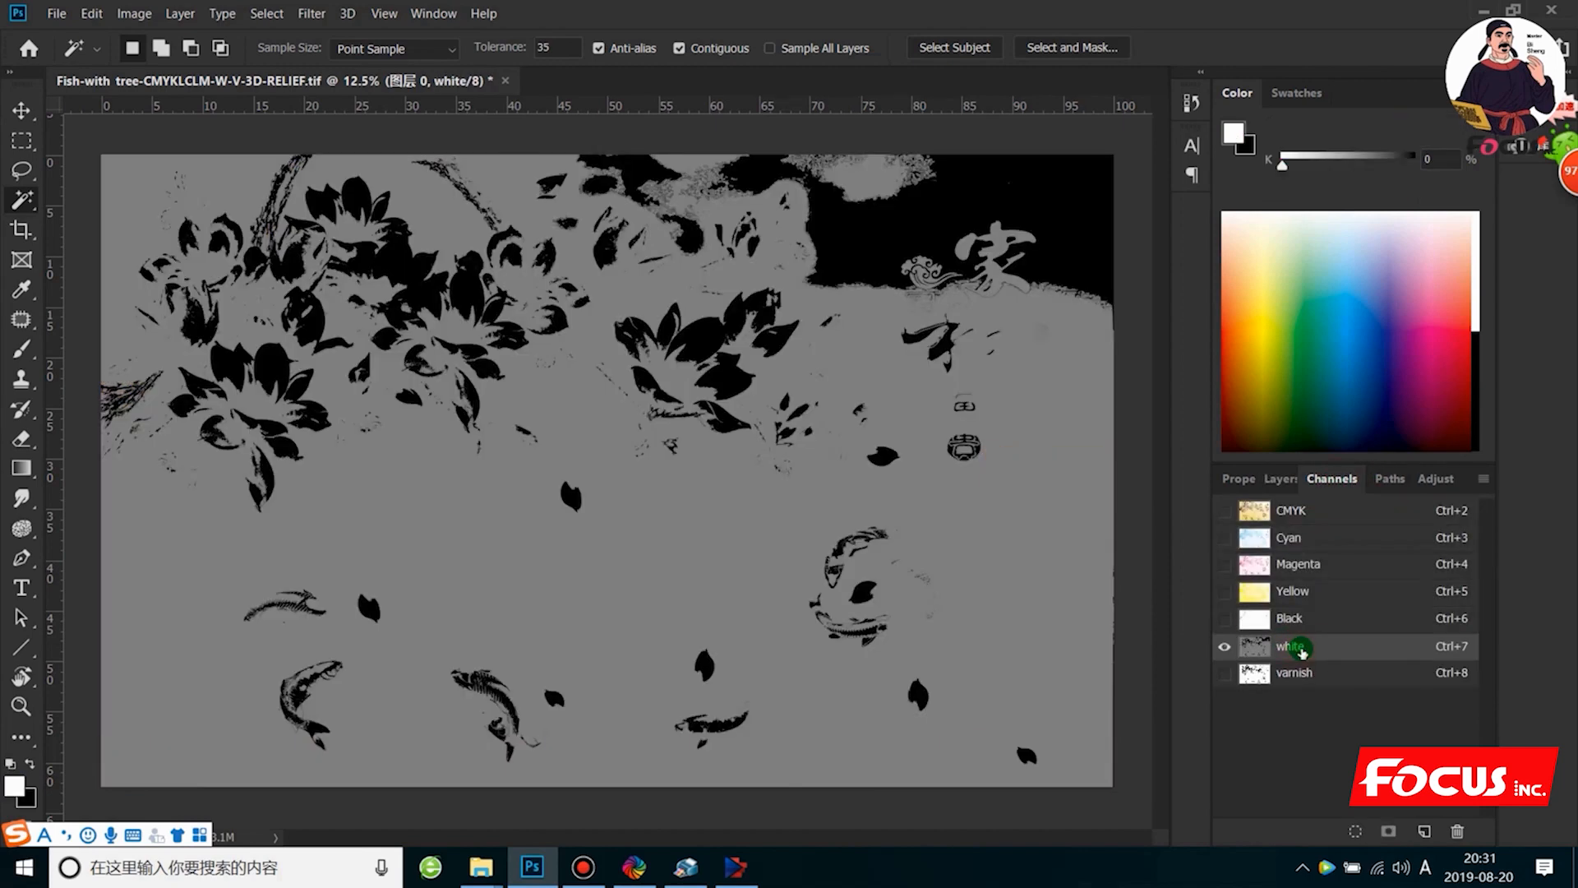
key("ctrl+z")
left_click(1301, 649)
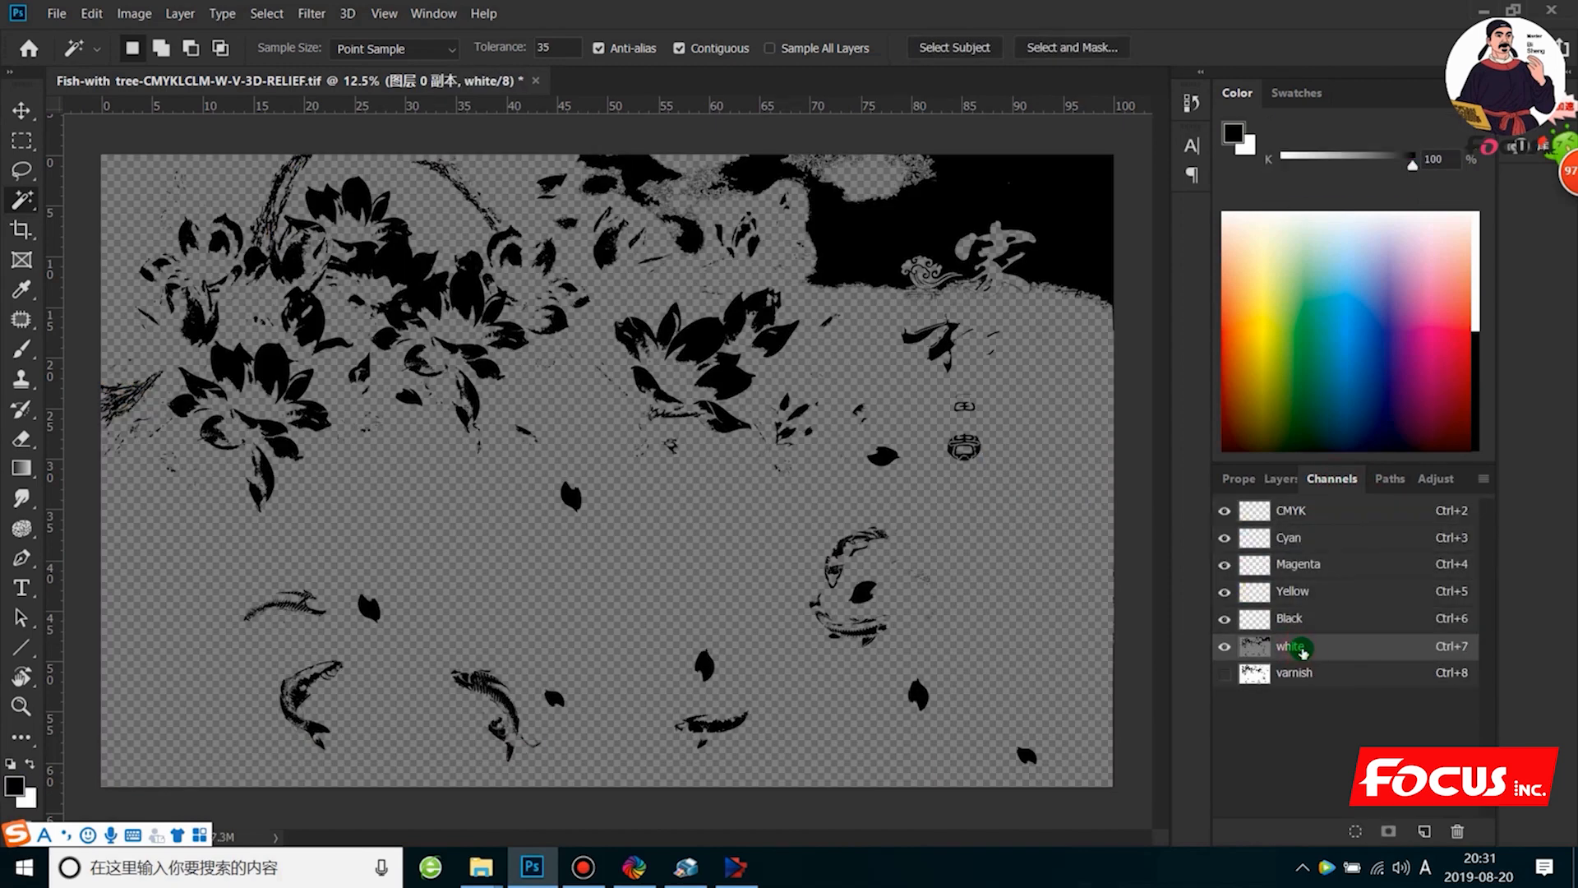
right_click(1303, 651)
left_click(1356, 680)
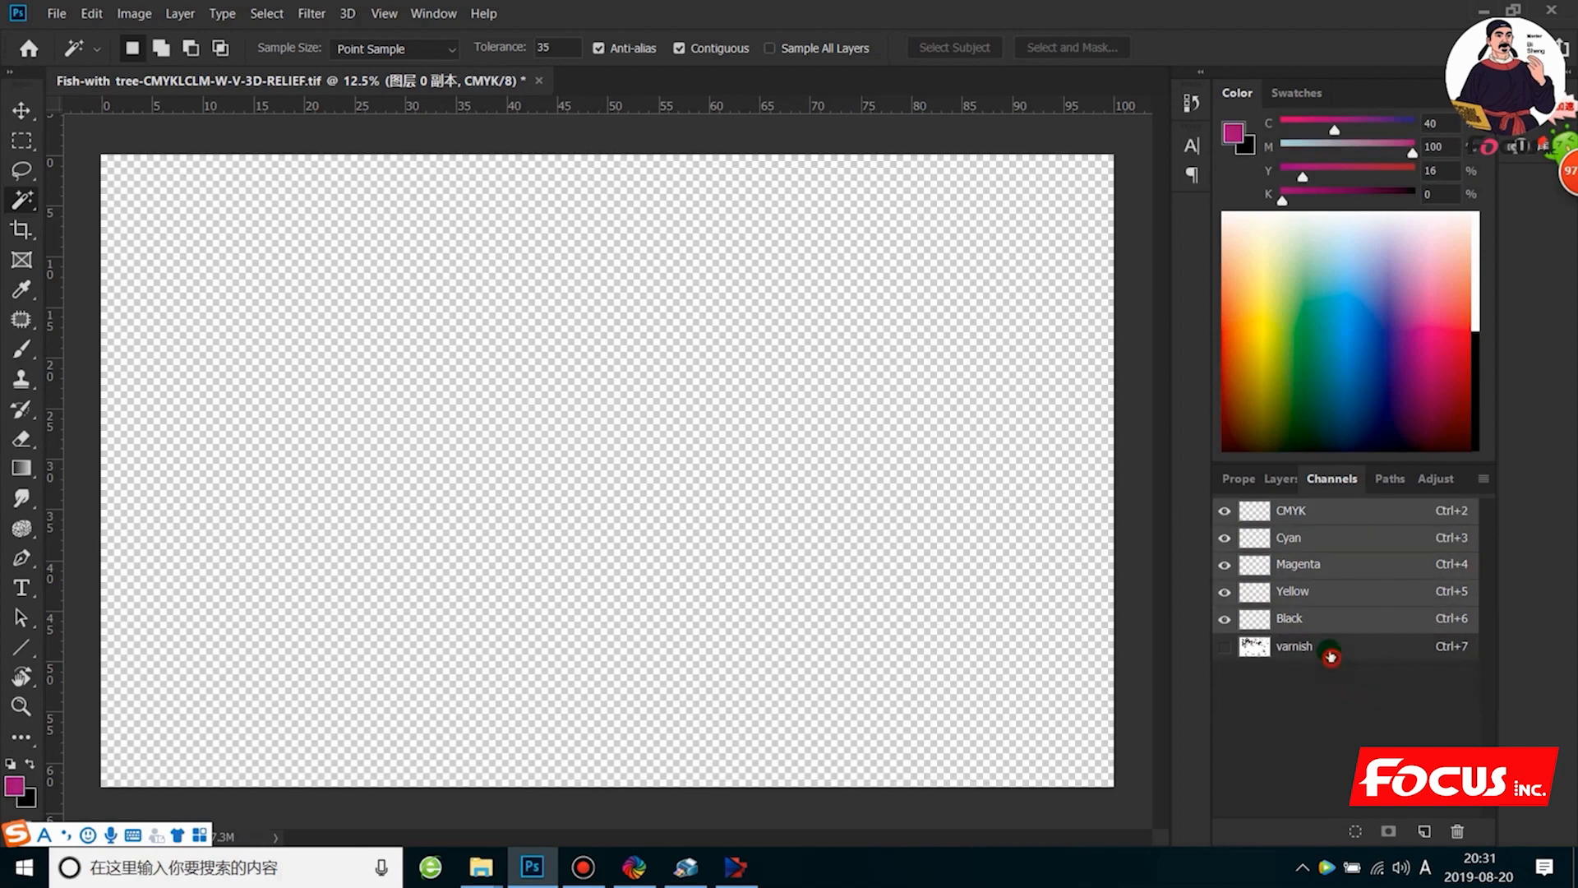
left_click(1329, 648)
right_click(1329, 649)
left_click(1357, 691)
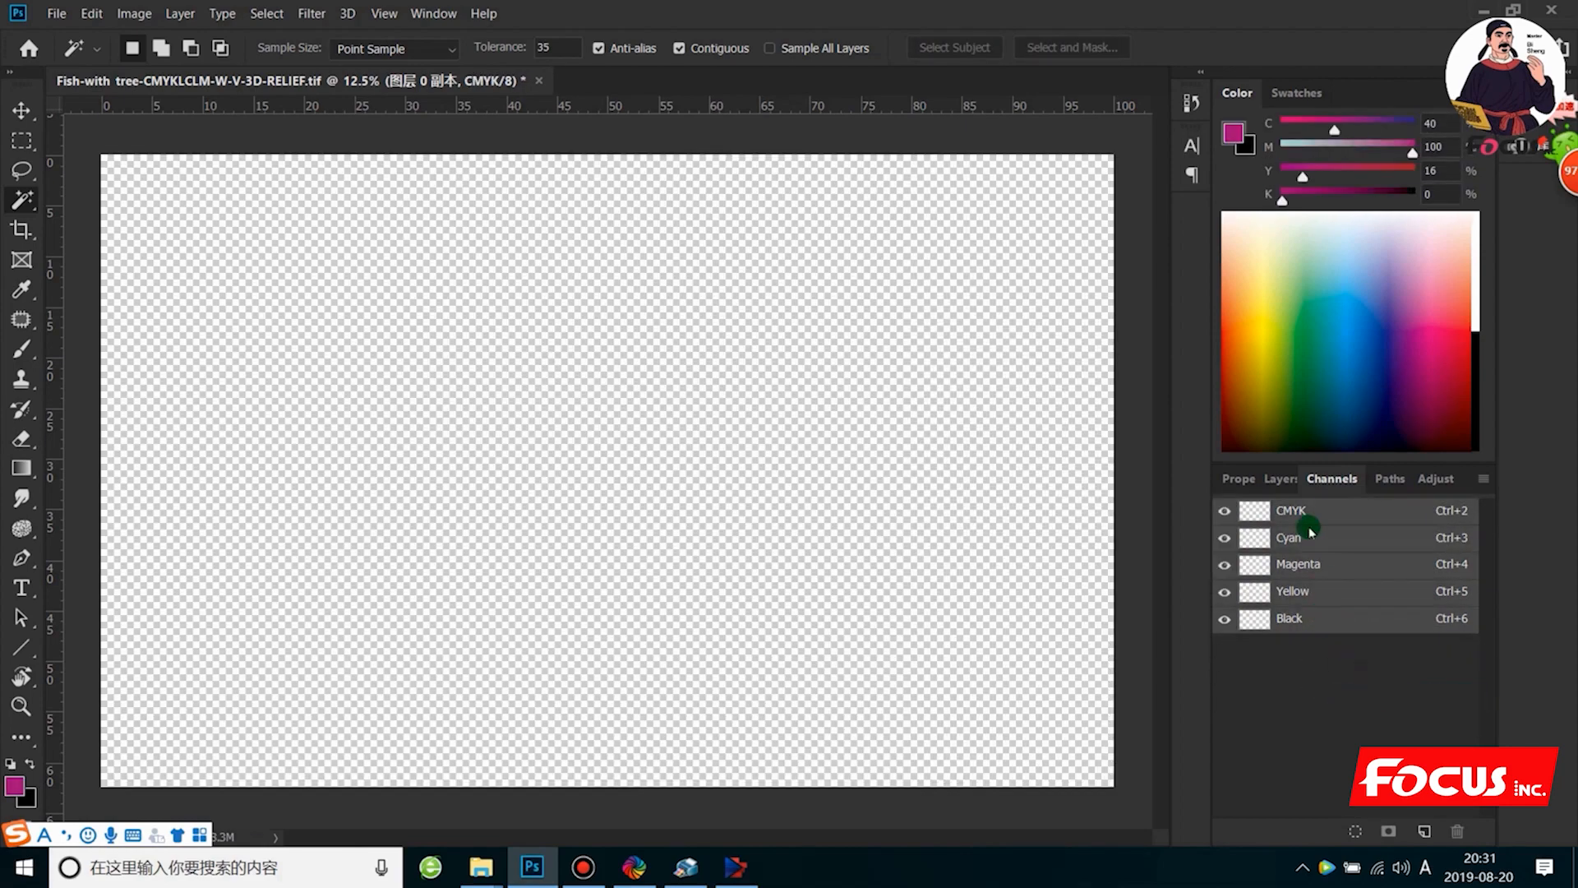
Check the layer stack and undo the deletions of the spot channels and of 图层 0.
left_click(1277, 479)
left_click(1331, 479)
left_click(1281, 479)
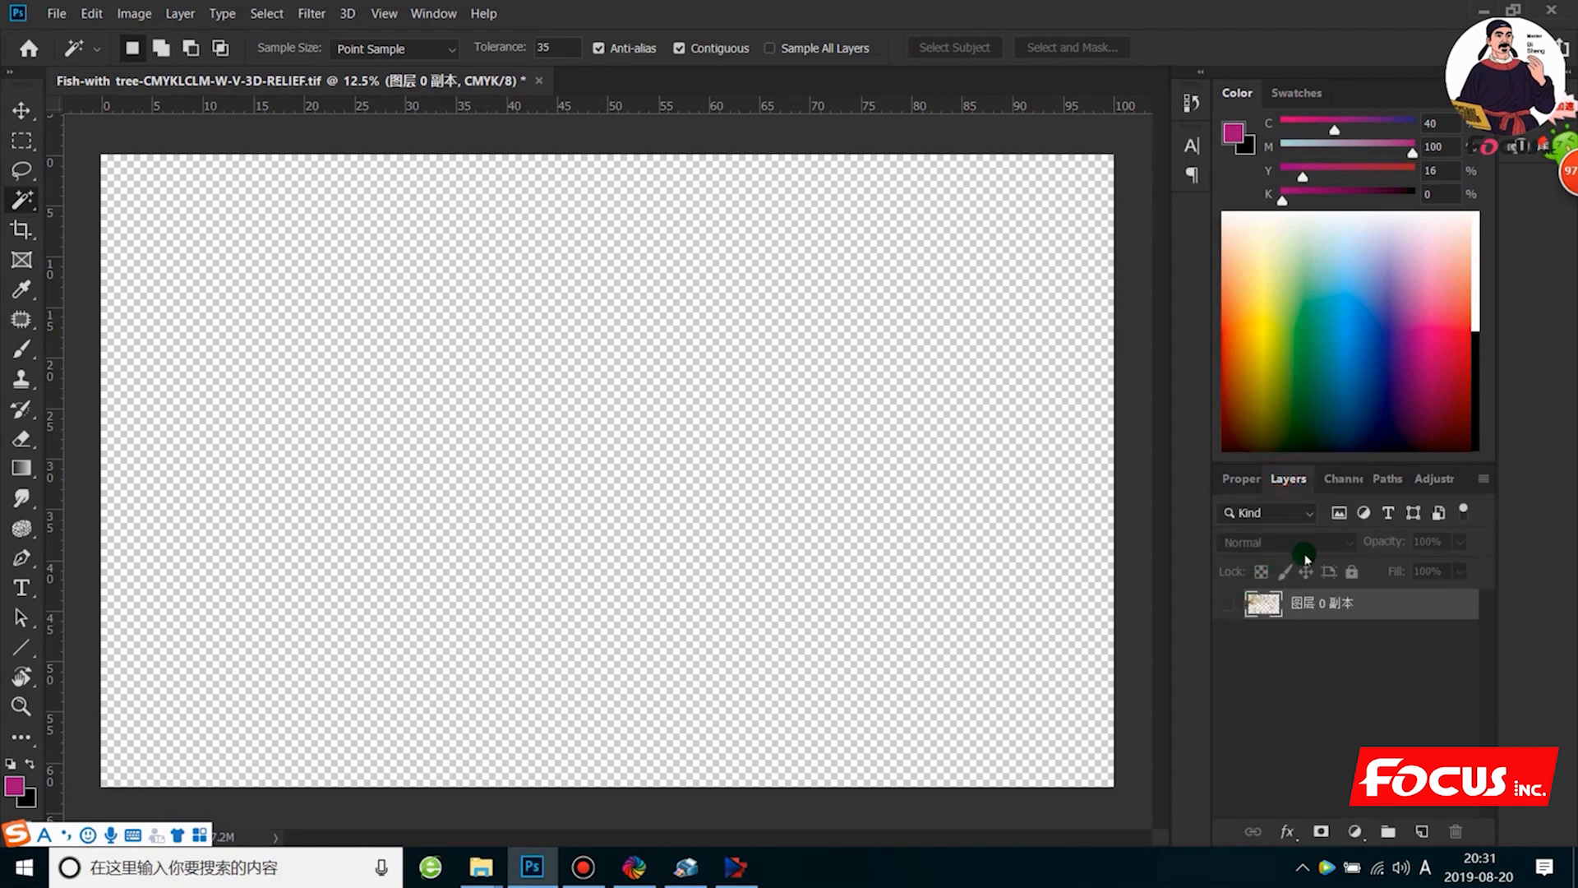
key("ctrl+z")
key("z")
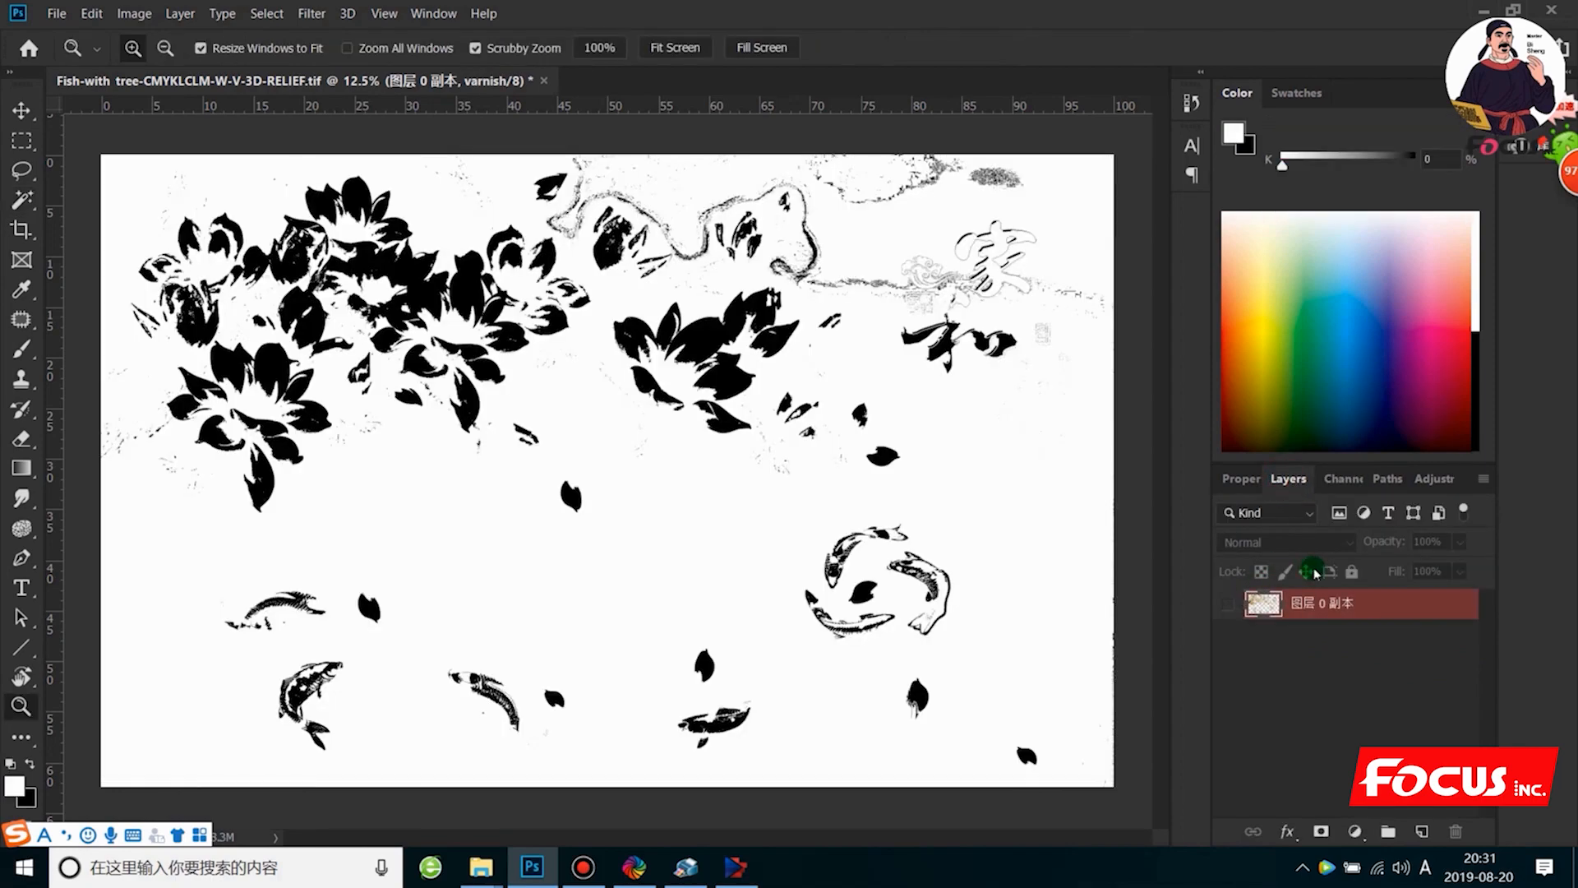
left_click(1345, 482)
left_click(1225, 511)
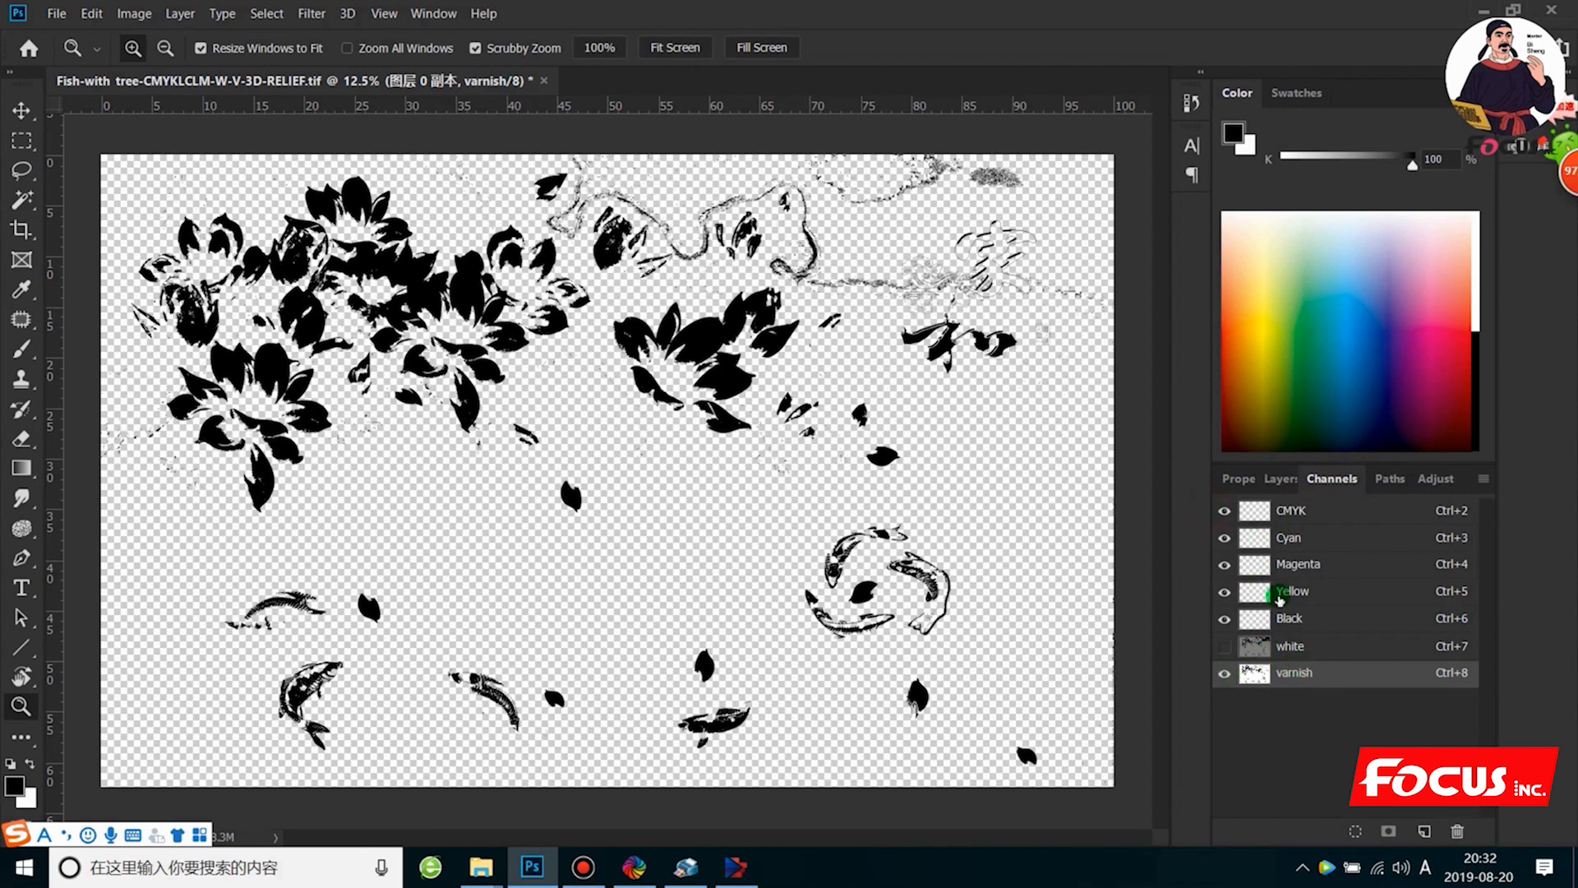
key("ctrl+z")
Delete the varnish and white spot channels, keeping both layers in the document.
left_click(1283, 482)
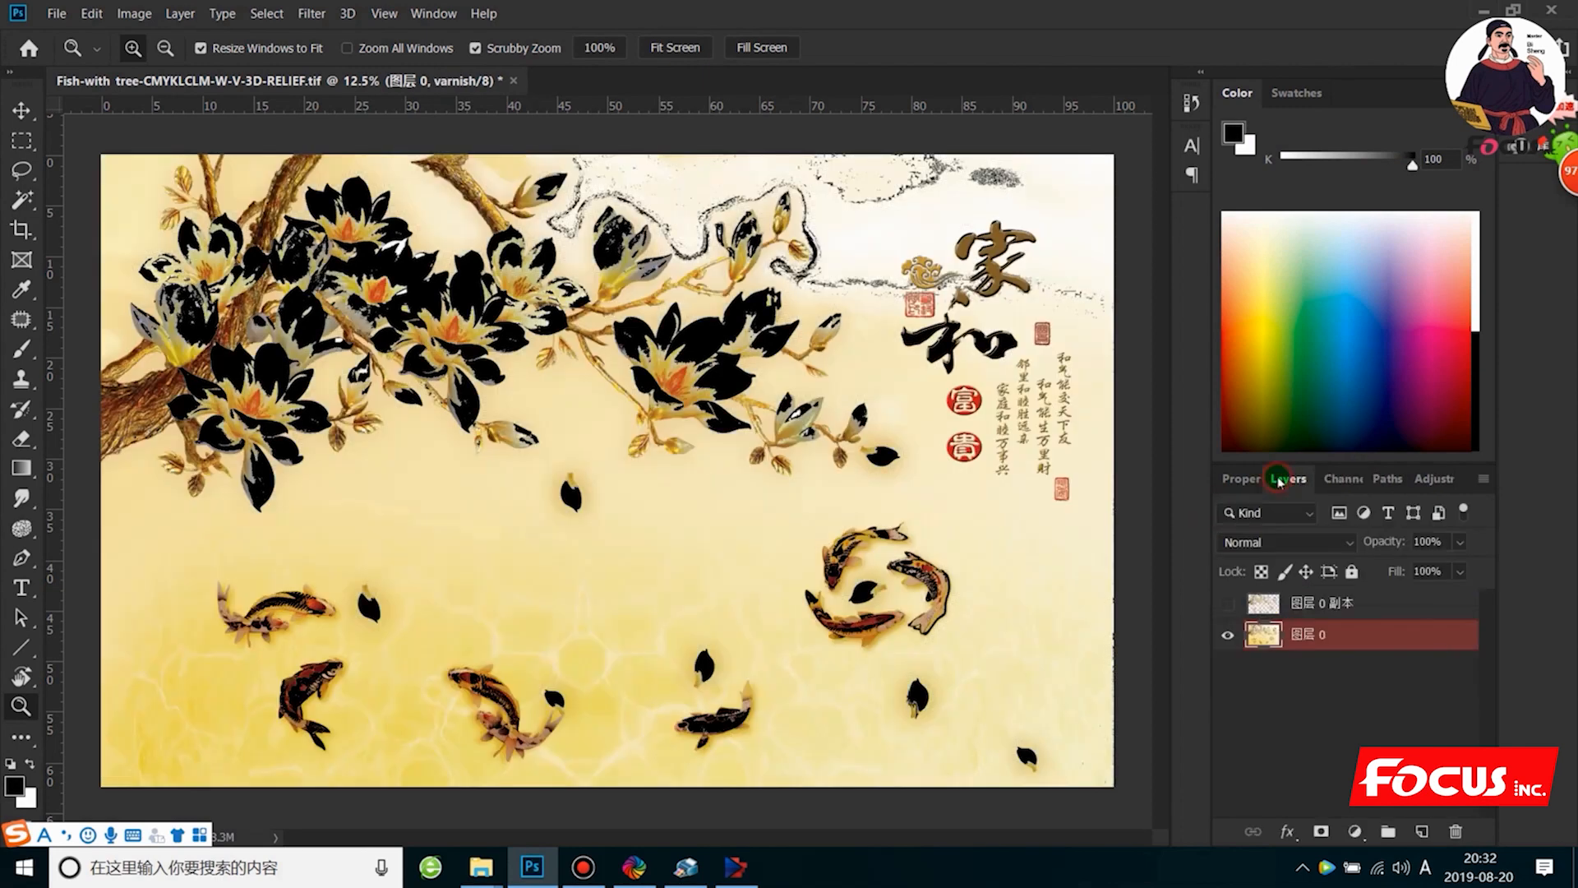
left_click(1330, 482)
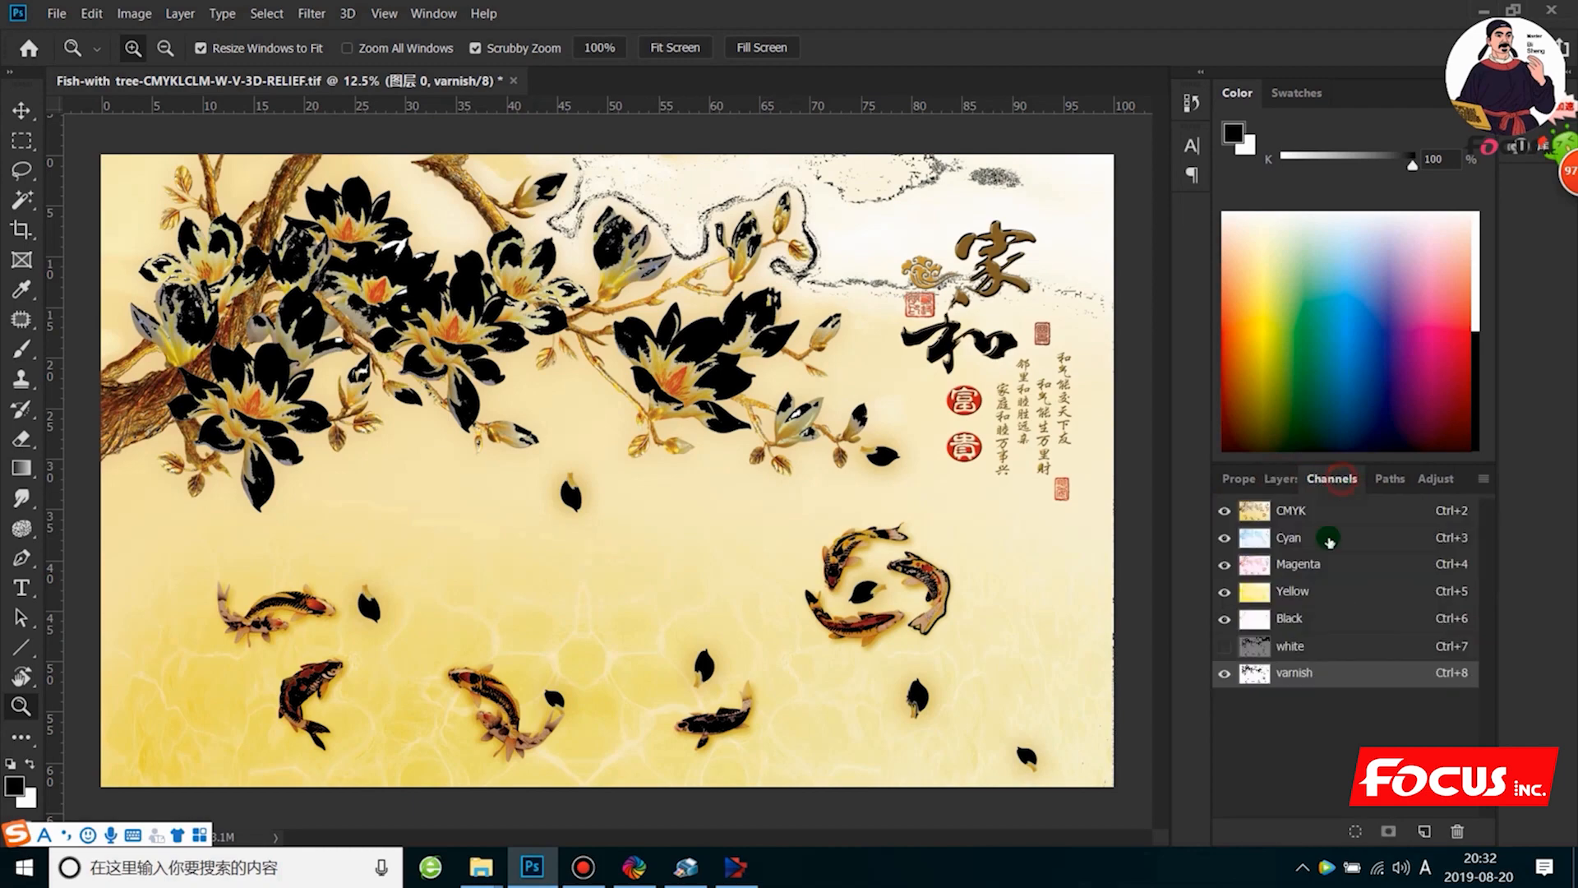
right_click(1301, 672)
left_click(1349, 700)
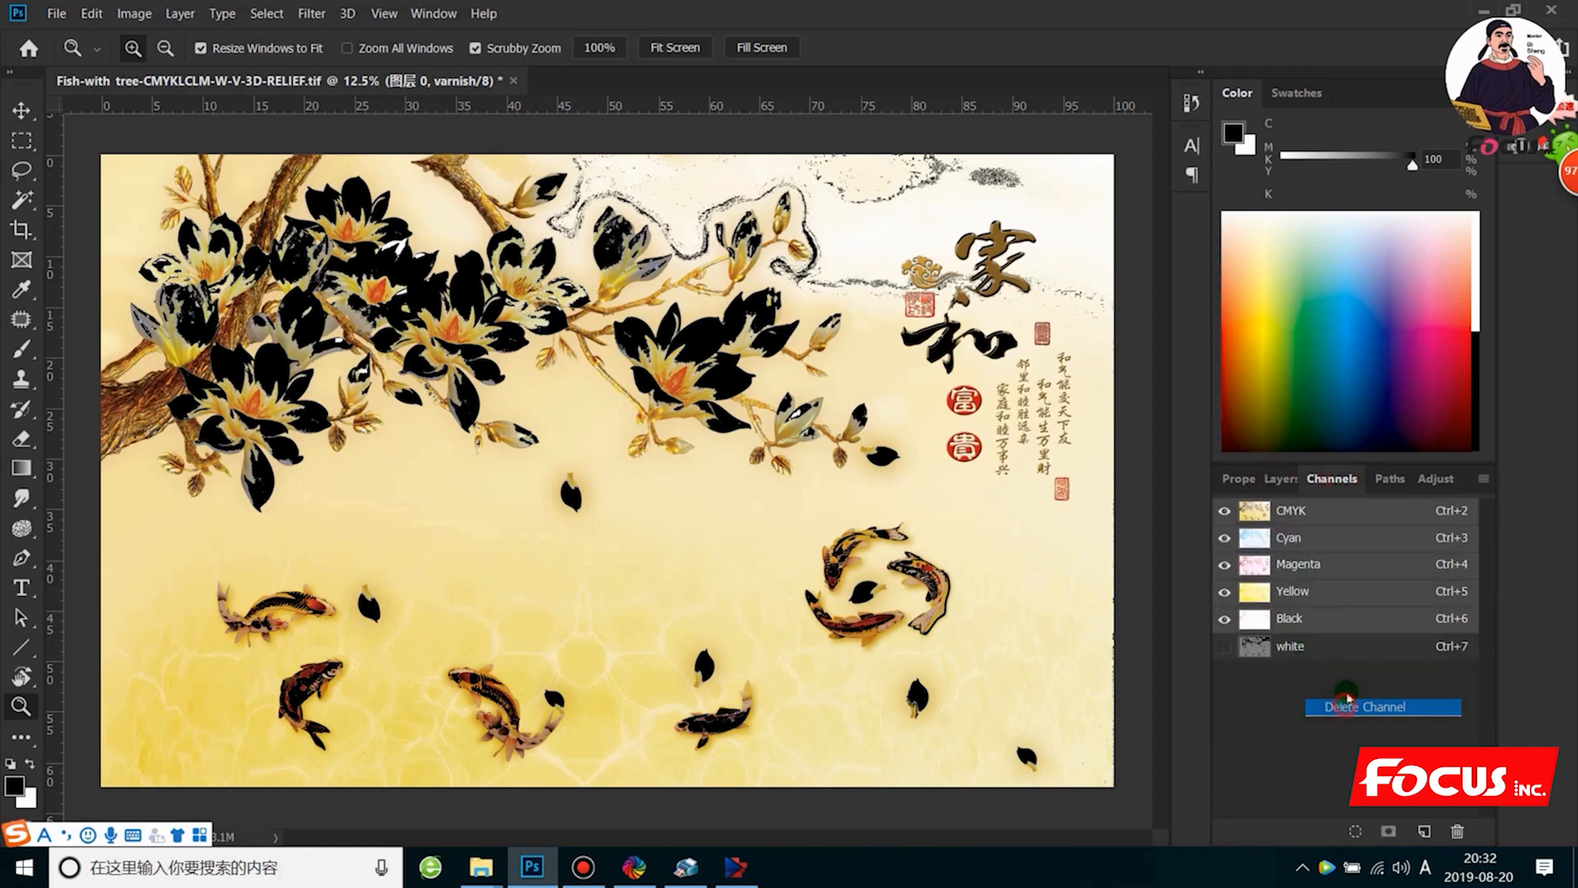
left_click(1307, 646)
right_click(1309, 648)
left_click(1344, 676)
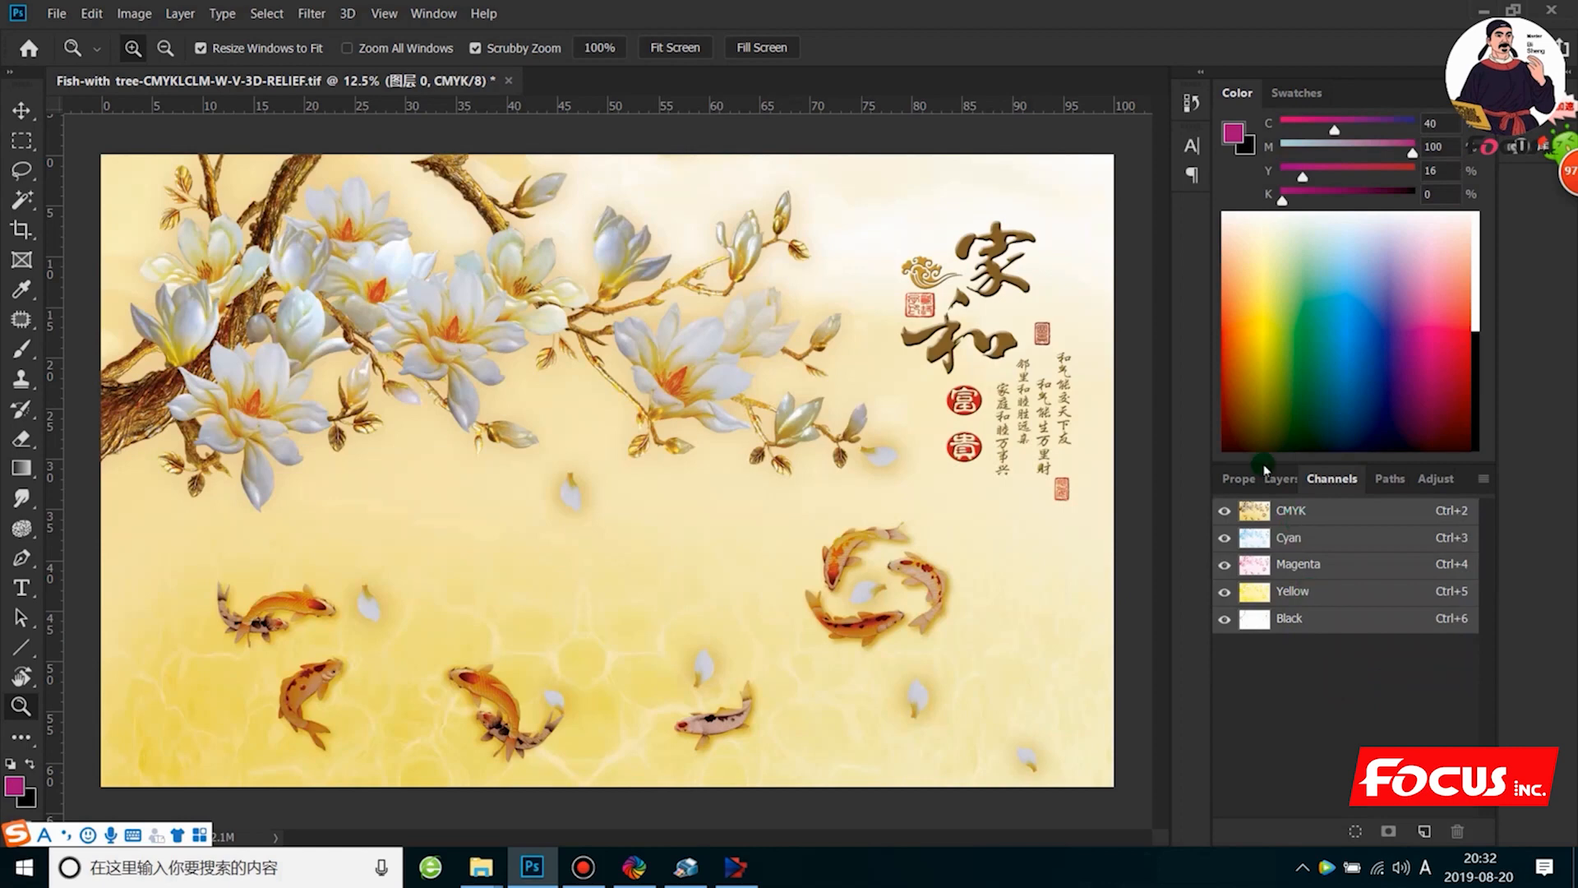
Load a selection of the image's light areas from the channels and invert it with the Rectangular Marquee tool active.
left_click(1281, 478)
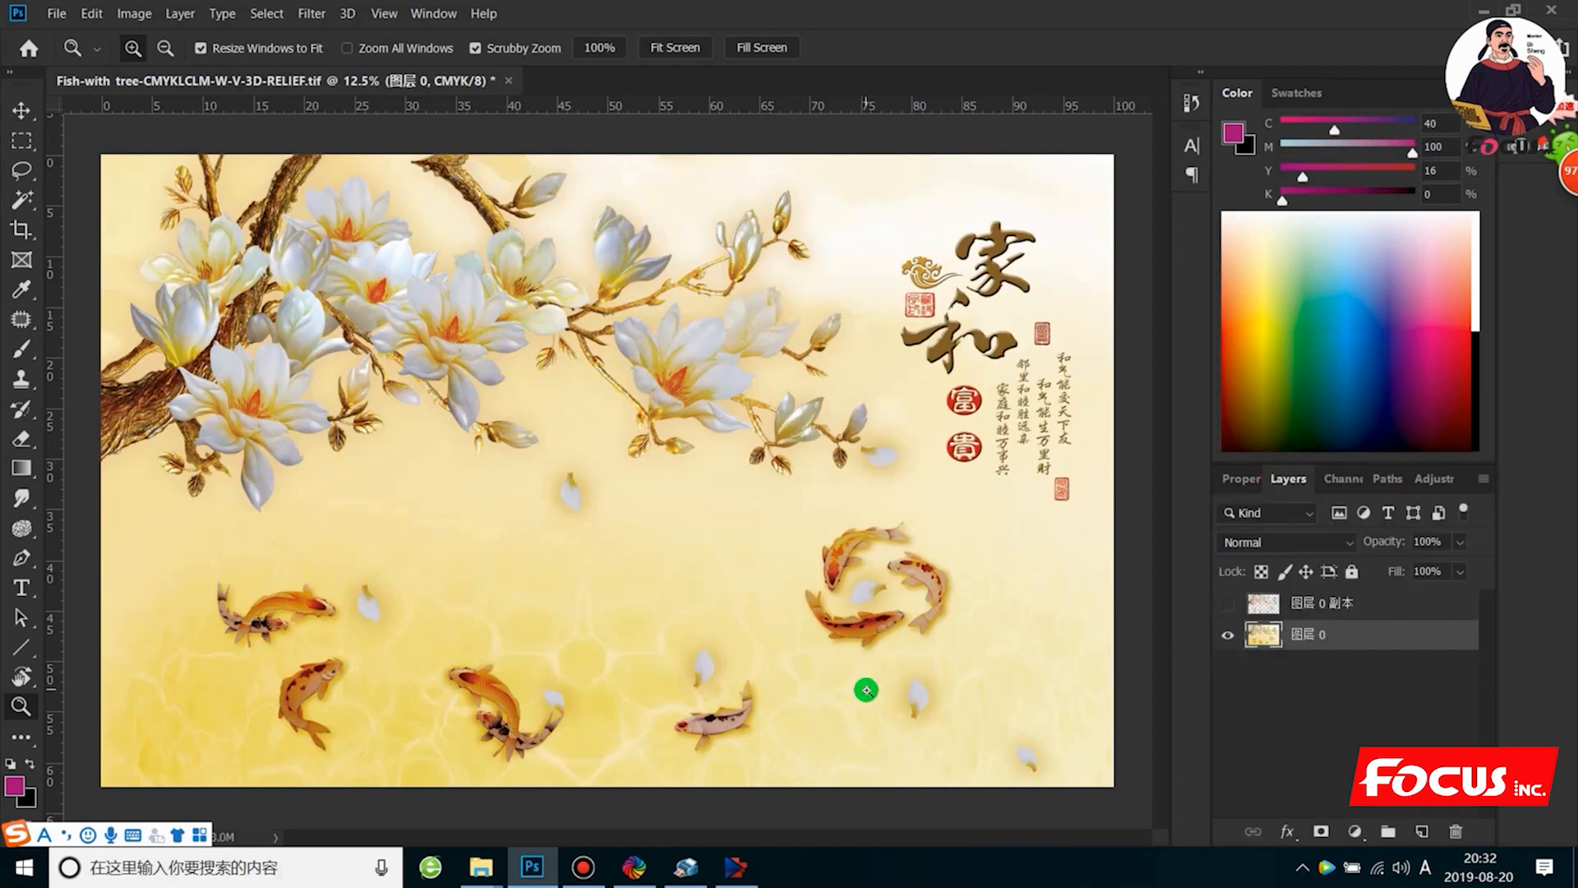
left_click_drag(898, 614, 804, 568)
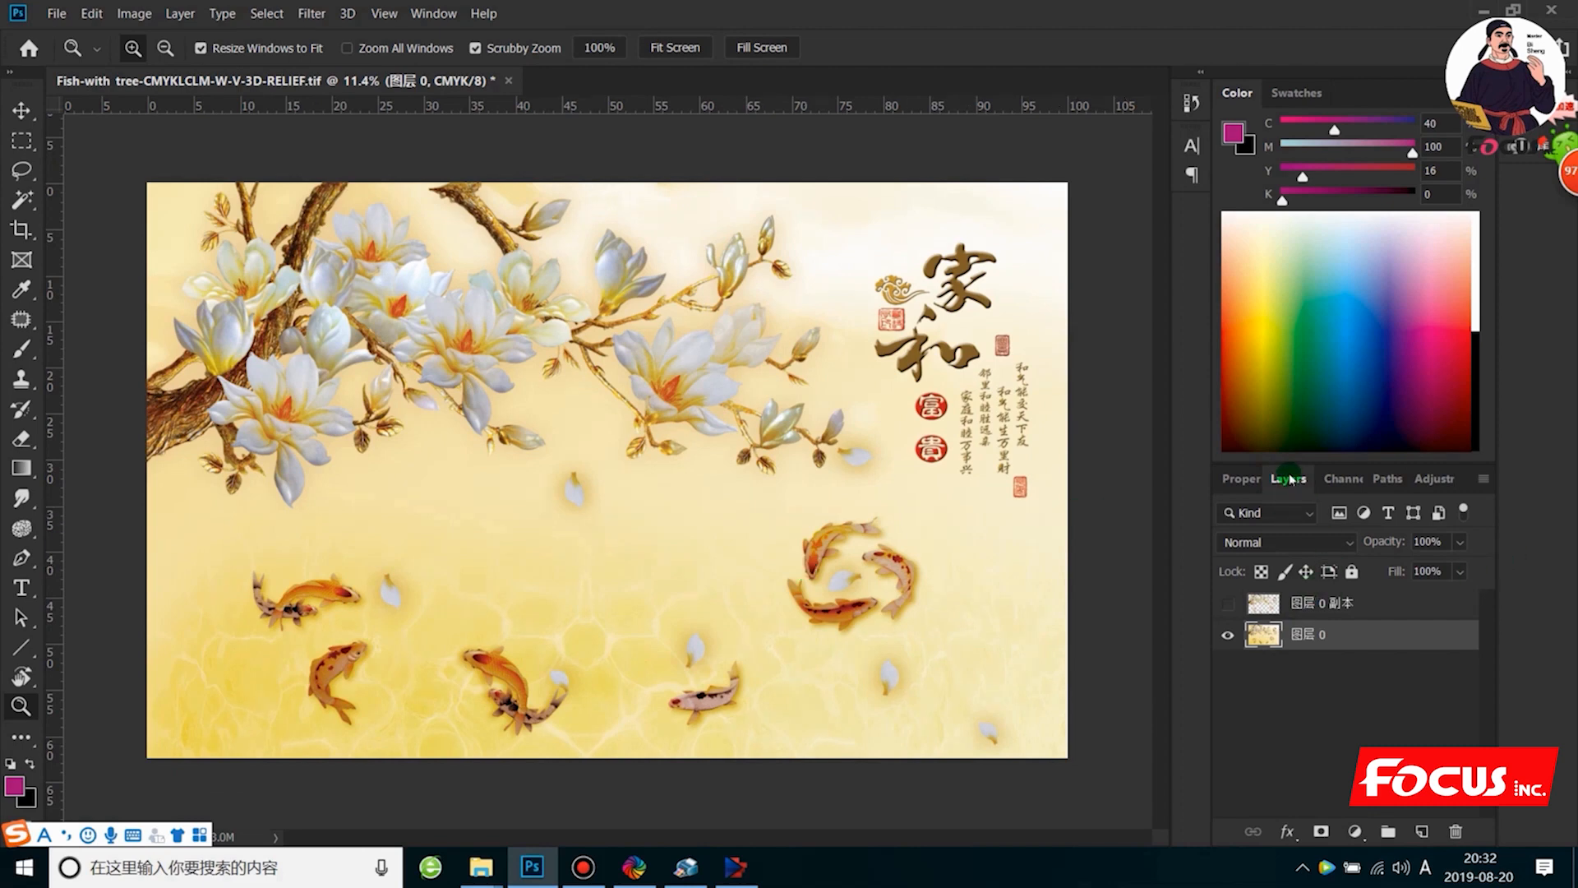
left_click(1353, 479)
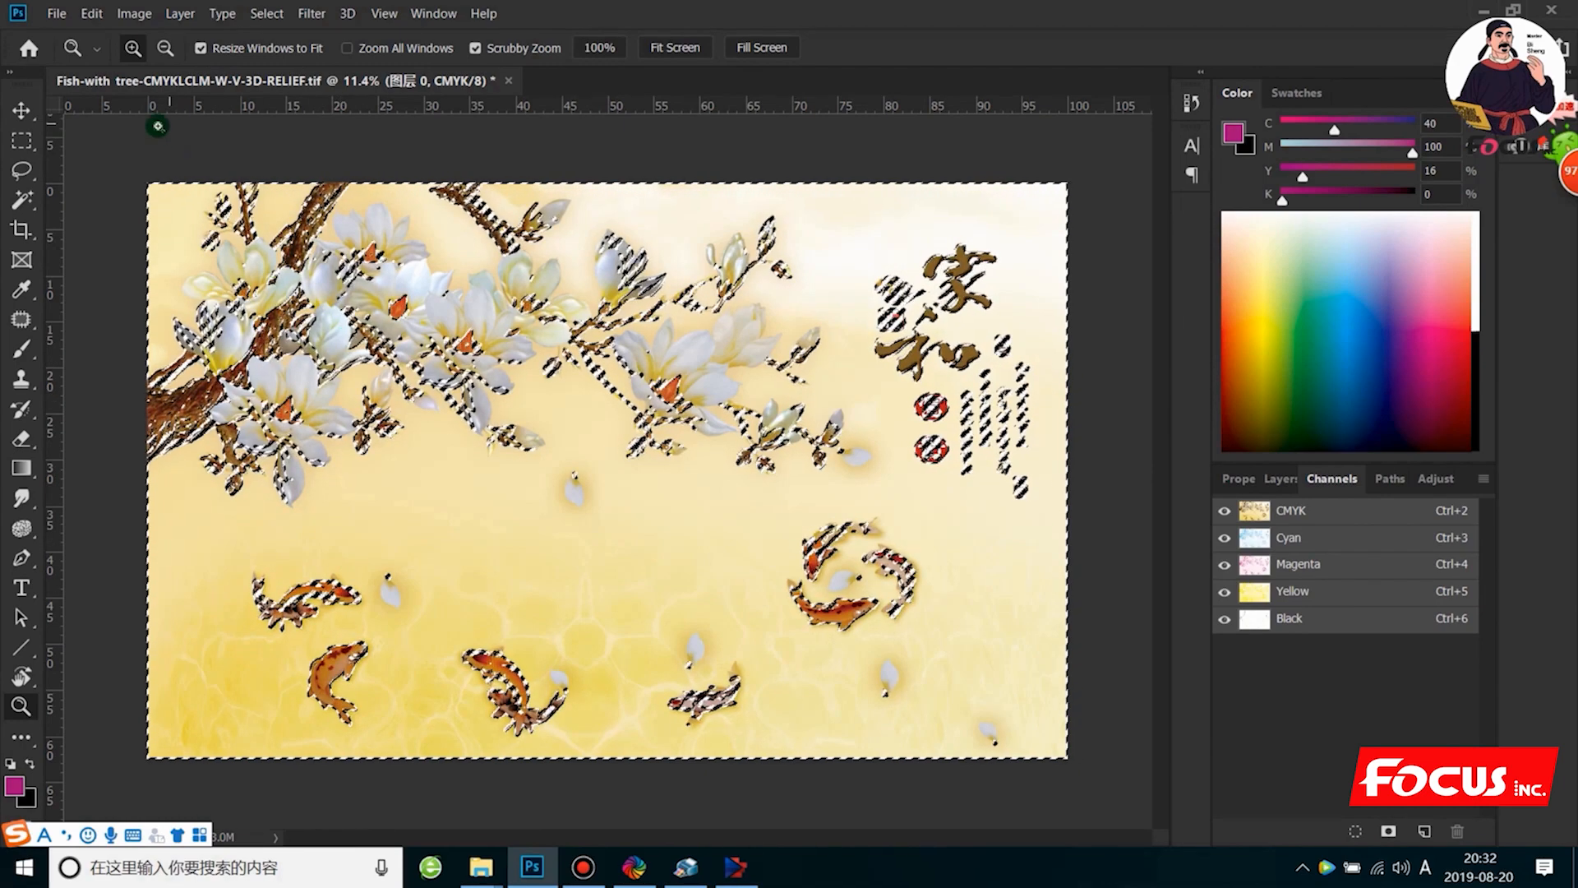
right_click(21, 141)
left_click(95, 139)
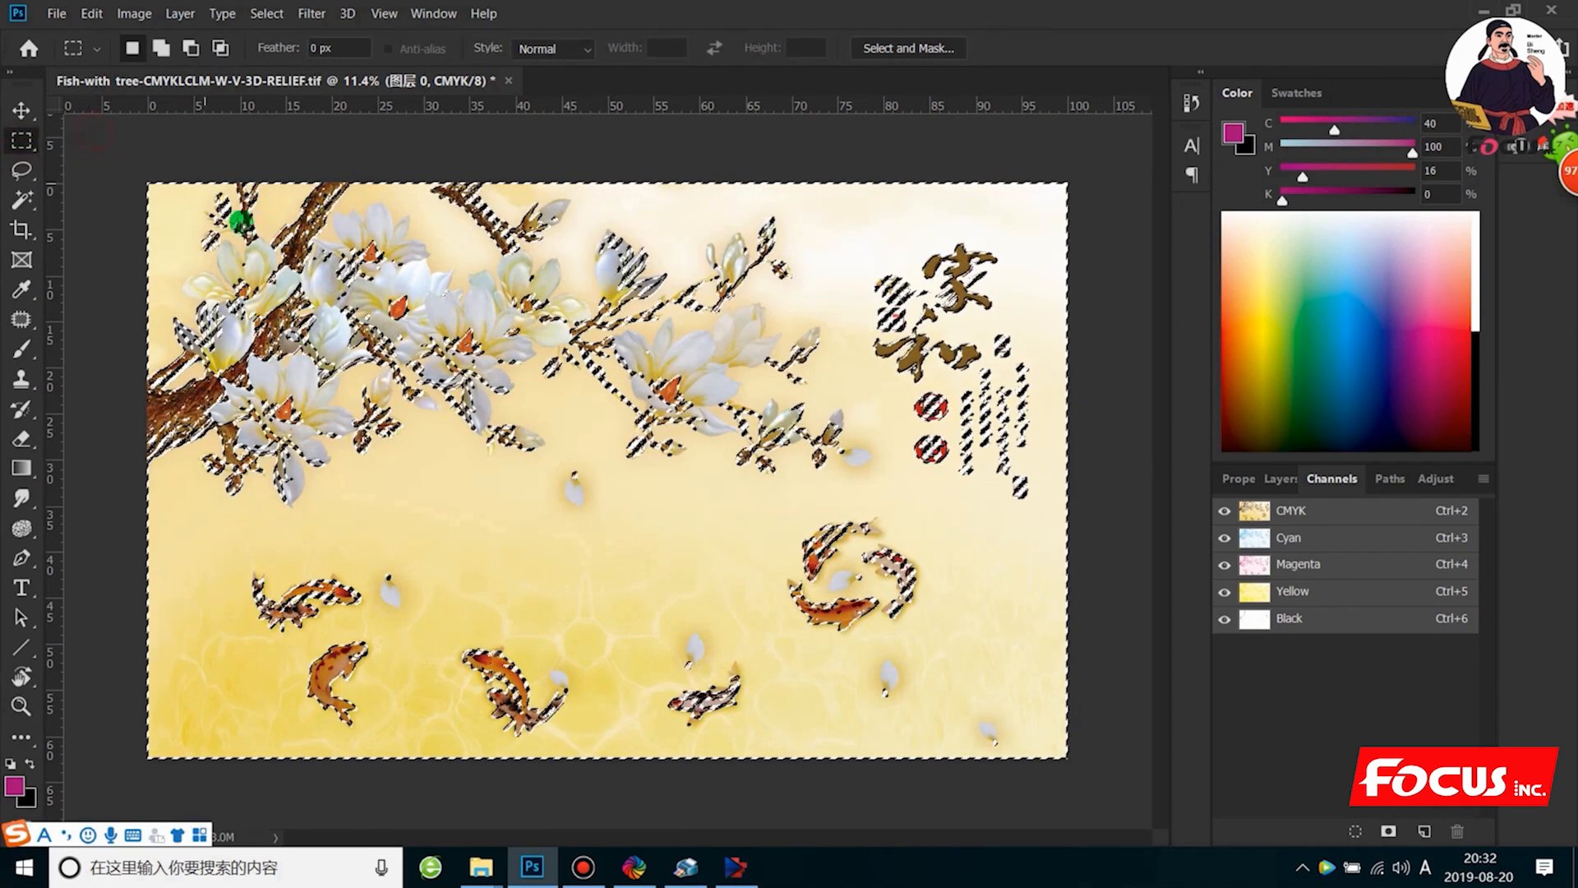
right_click(285, 388)
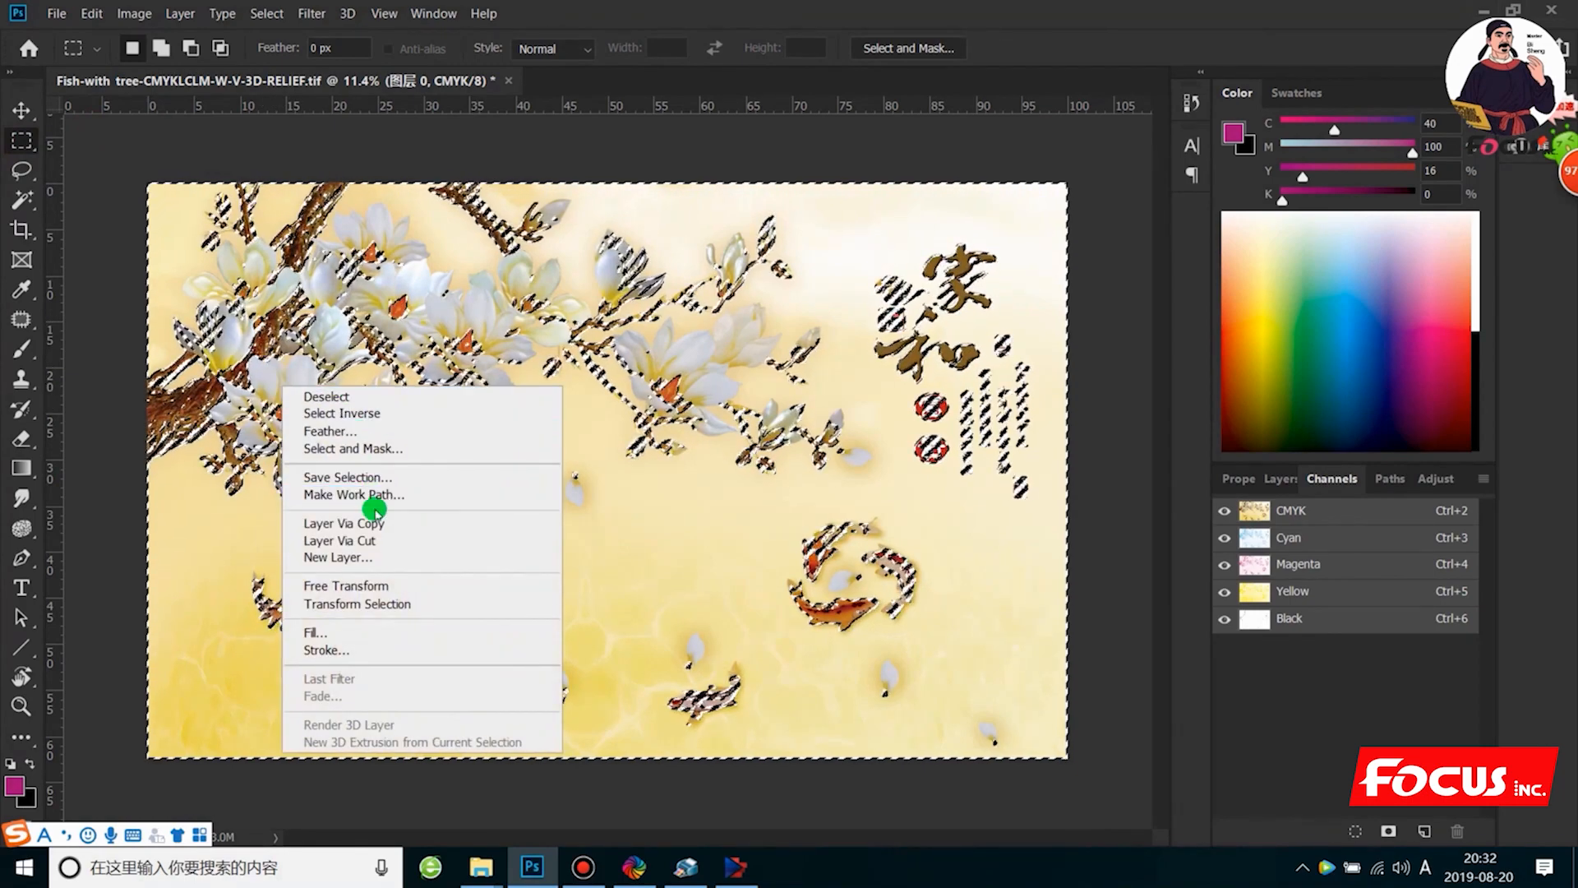
left_click(371, 417)
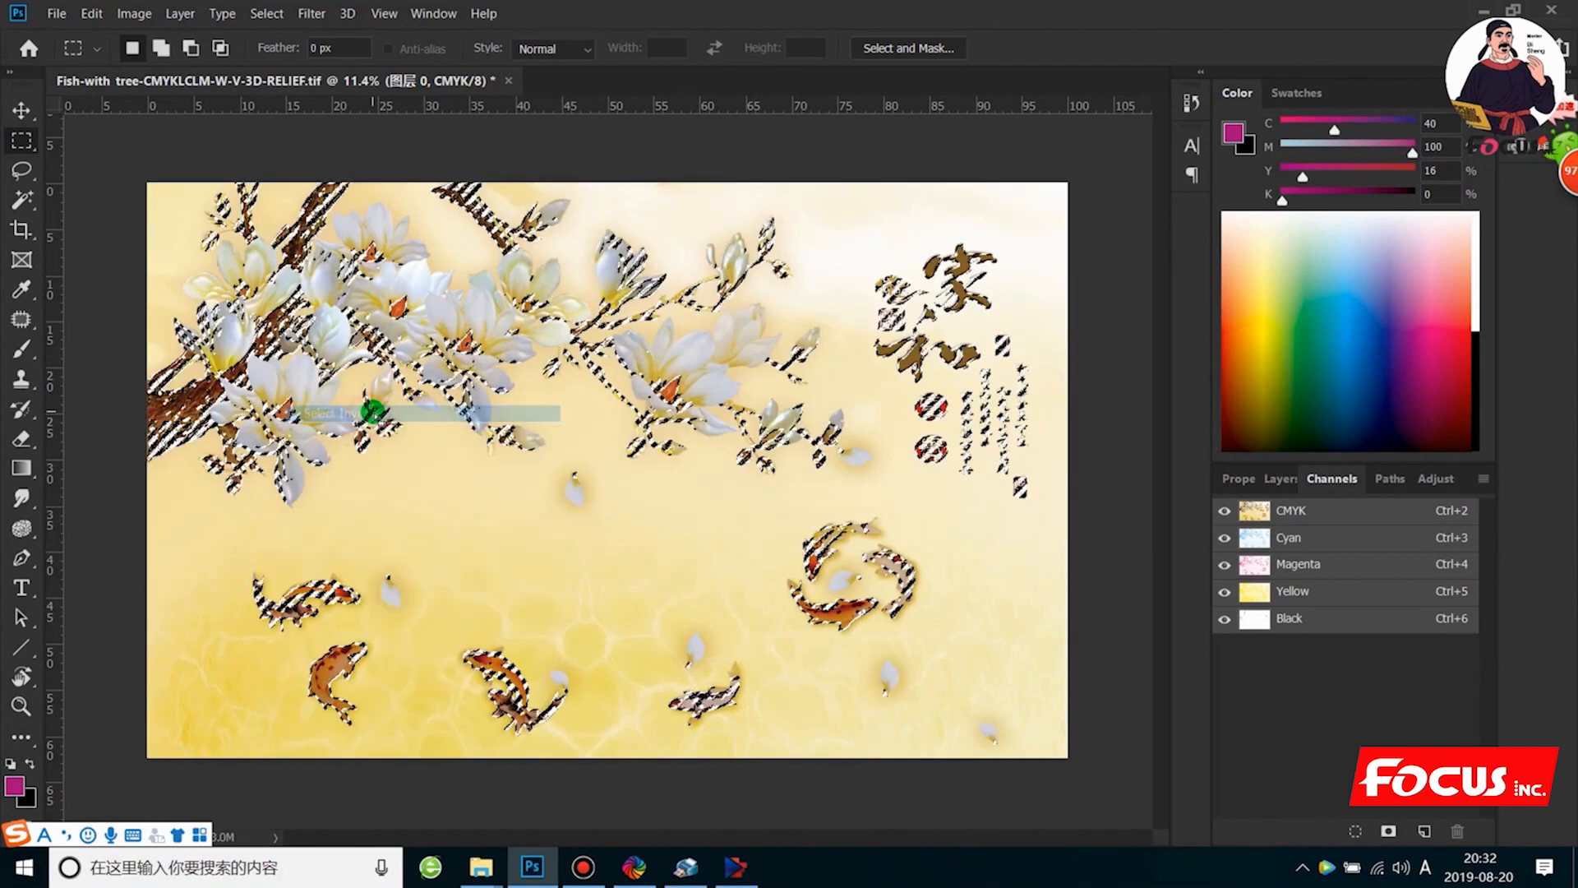
Create a spot channel named White layer from the selection, keeping black as its ink color.
left_click(1484, 478)
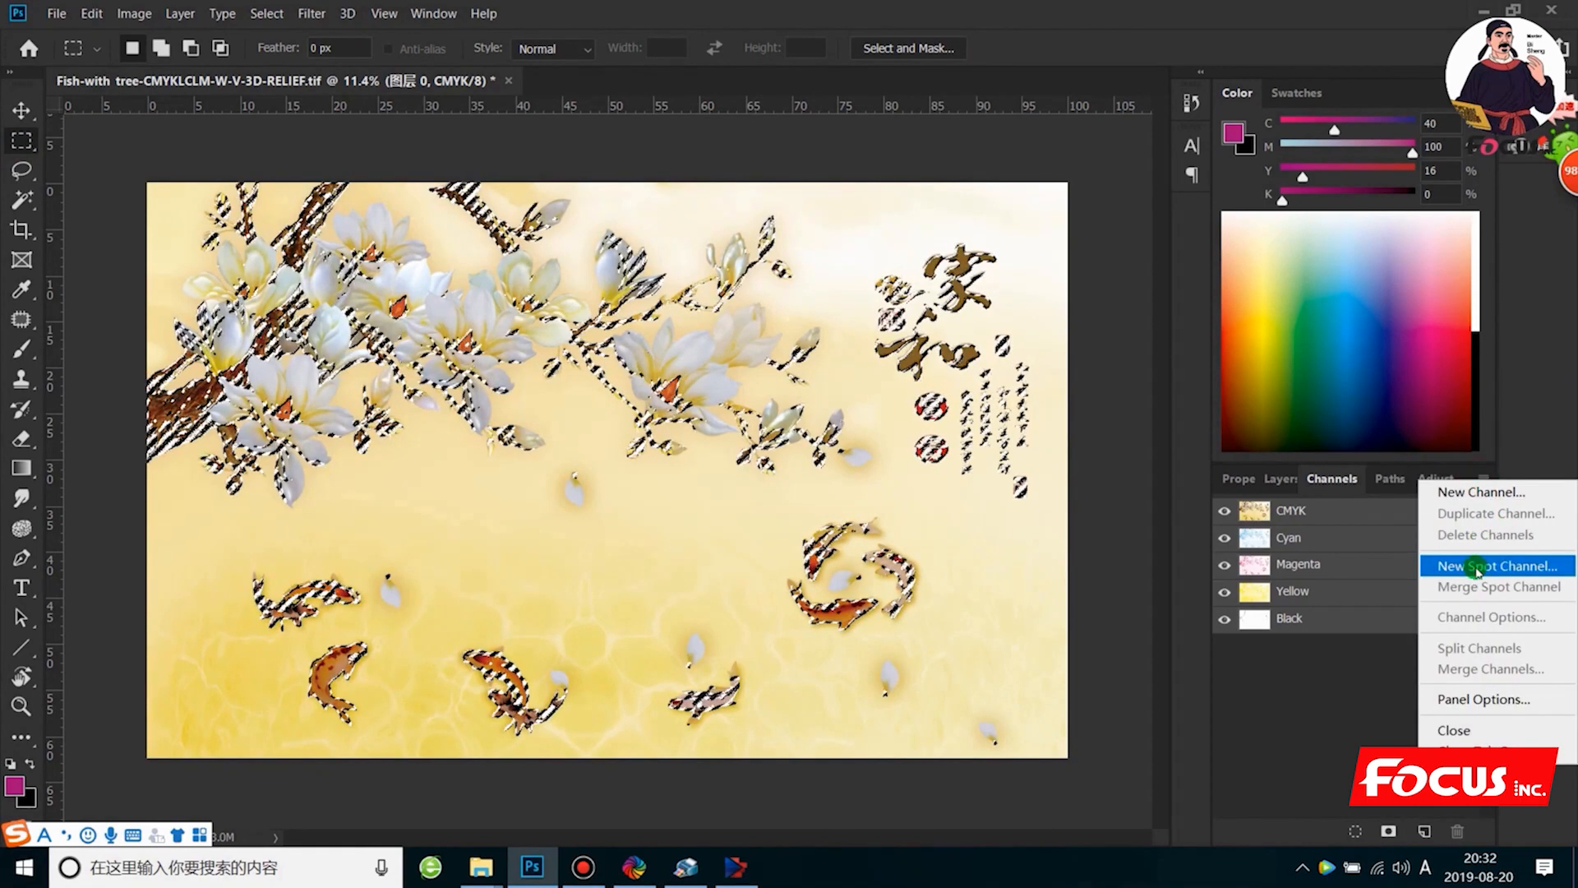
left_click(1483, 566)
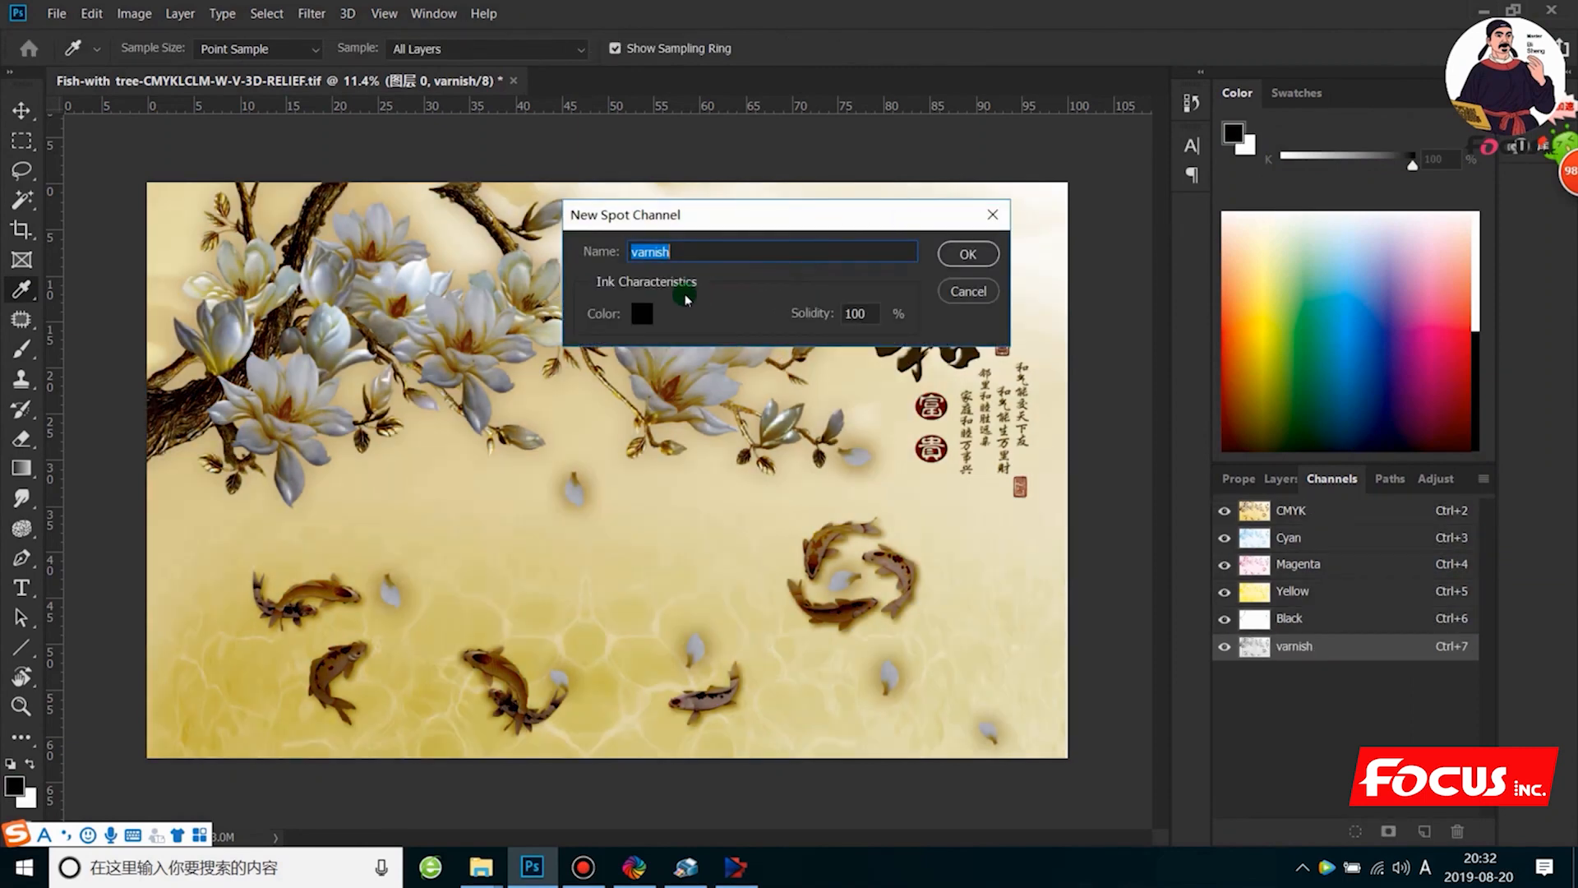
left_click(644, 313)
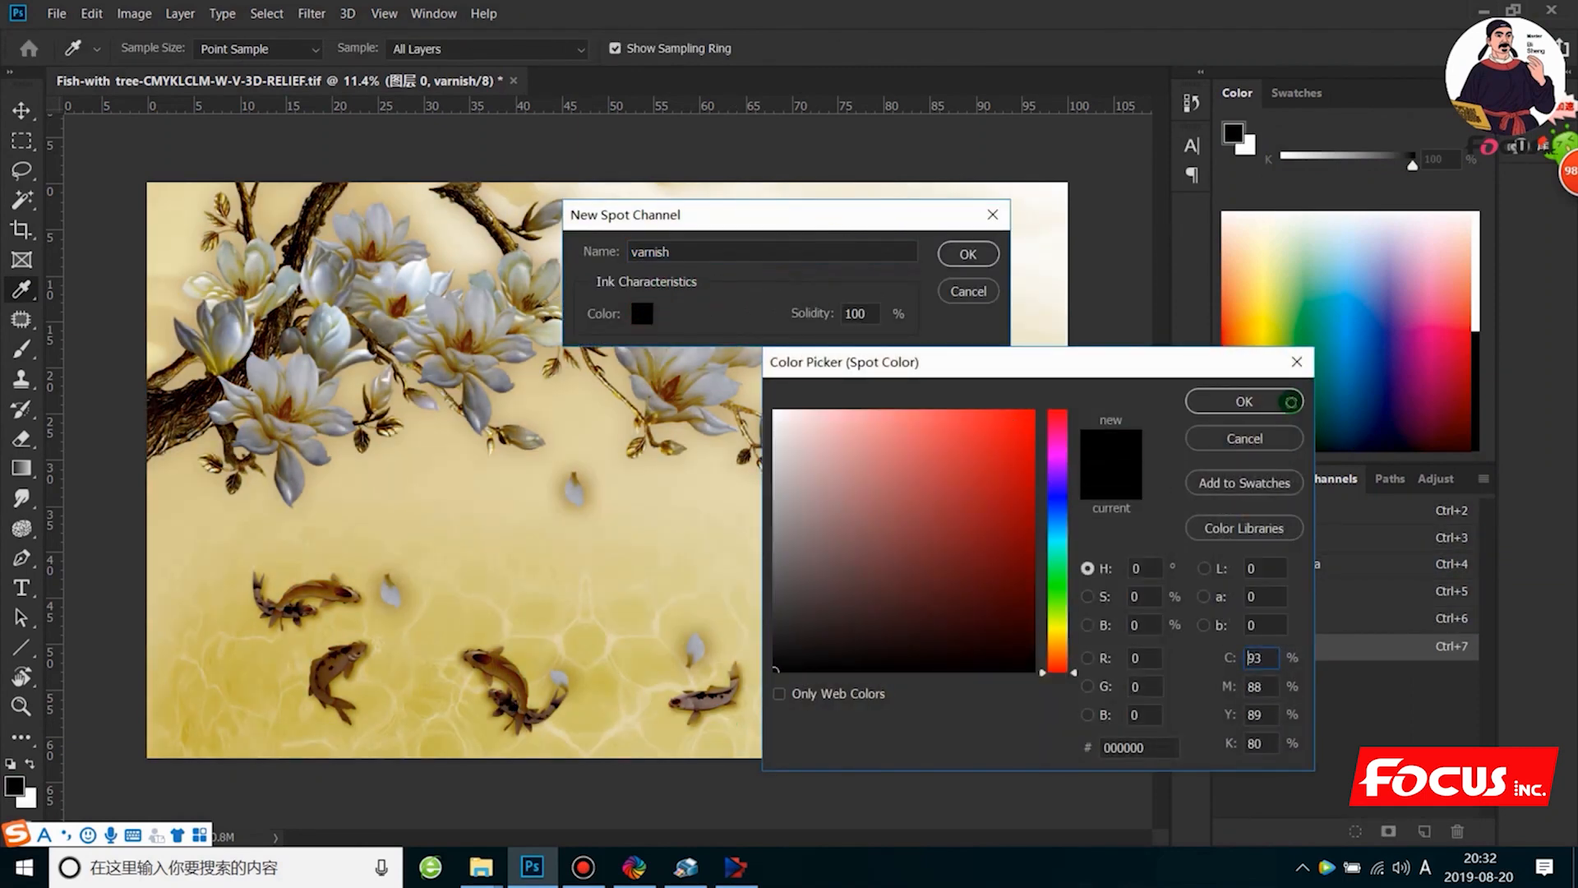
left_click(1291, 402)
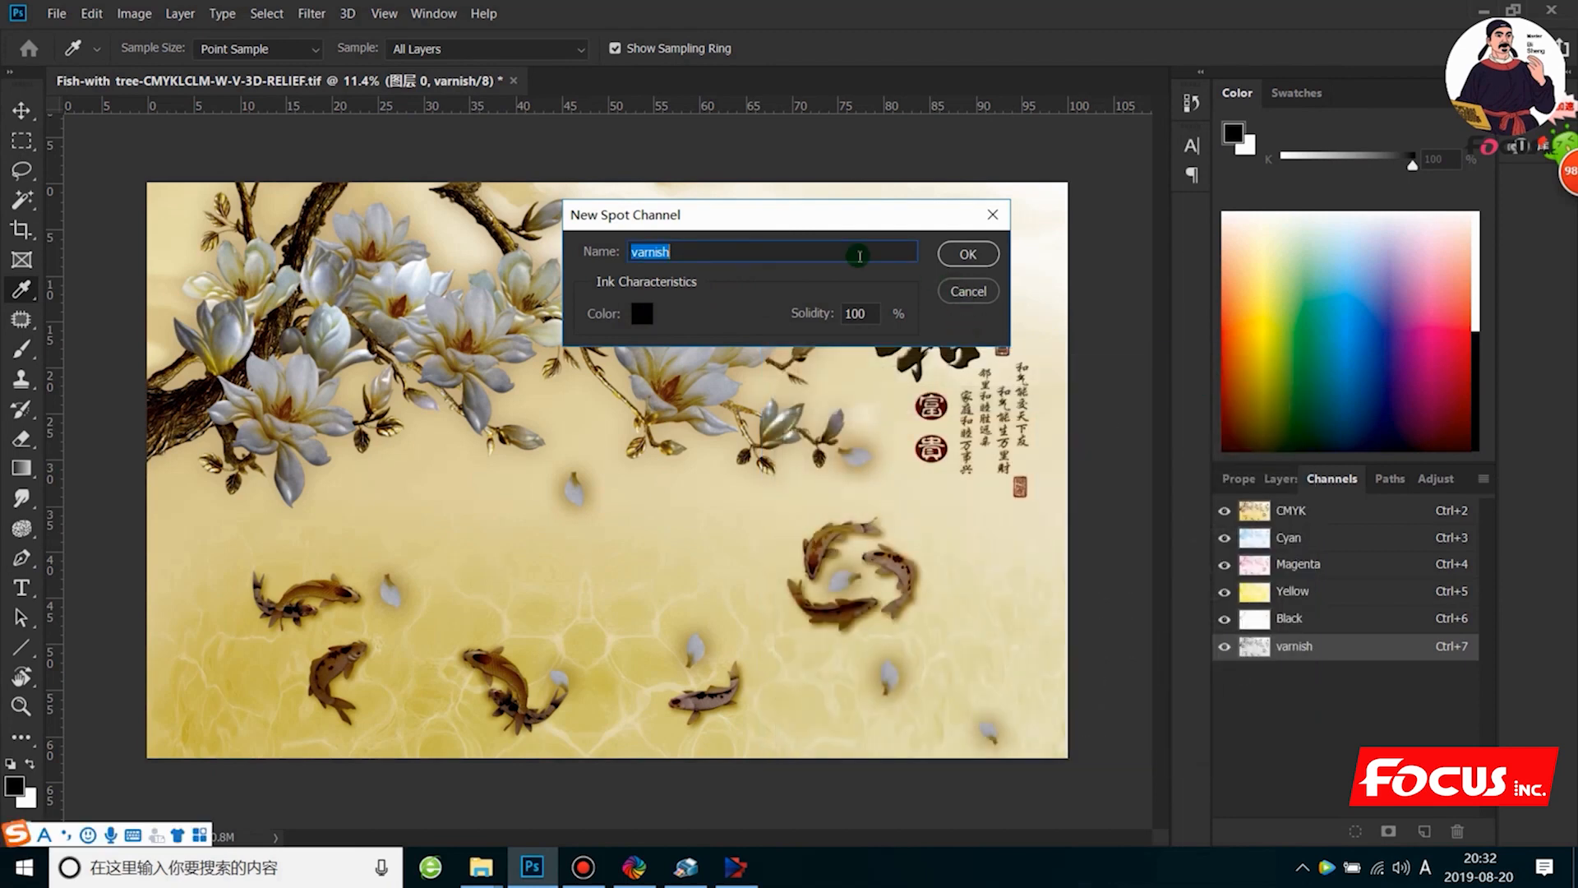
type("White layer")
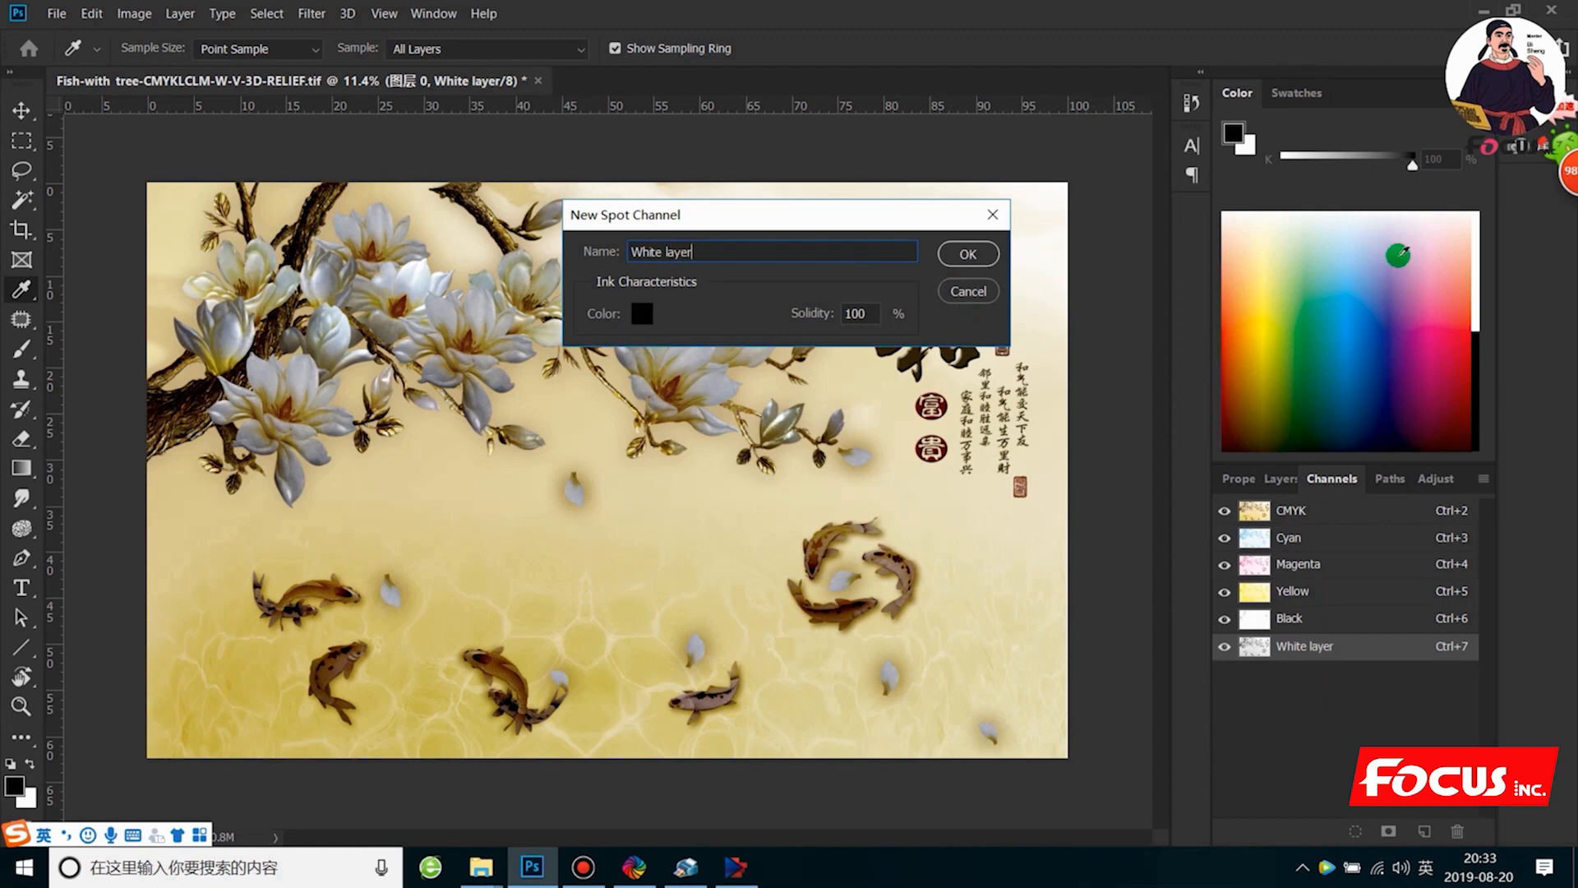
left_click(968, 254)
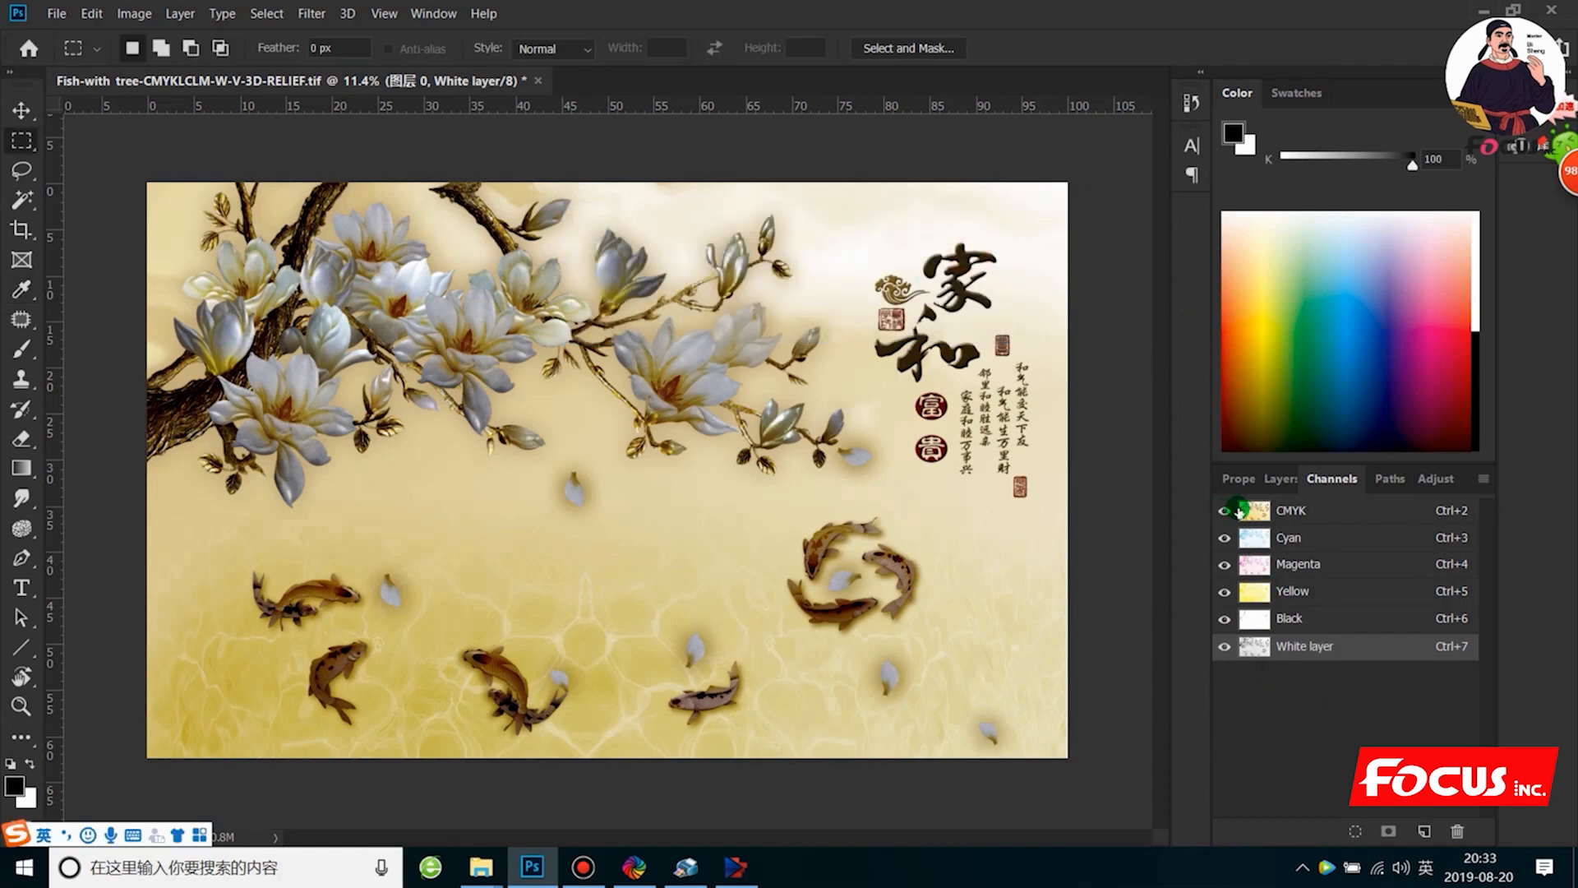
Display the White layer channel alone and examine its grayscale detail across the branches, flowers and fish.
left_click(1239, 510)
key("x")
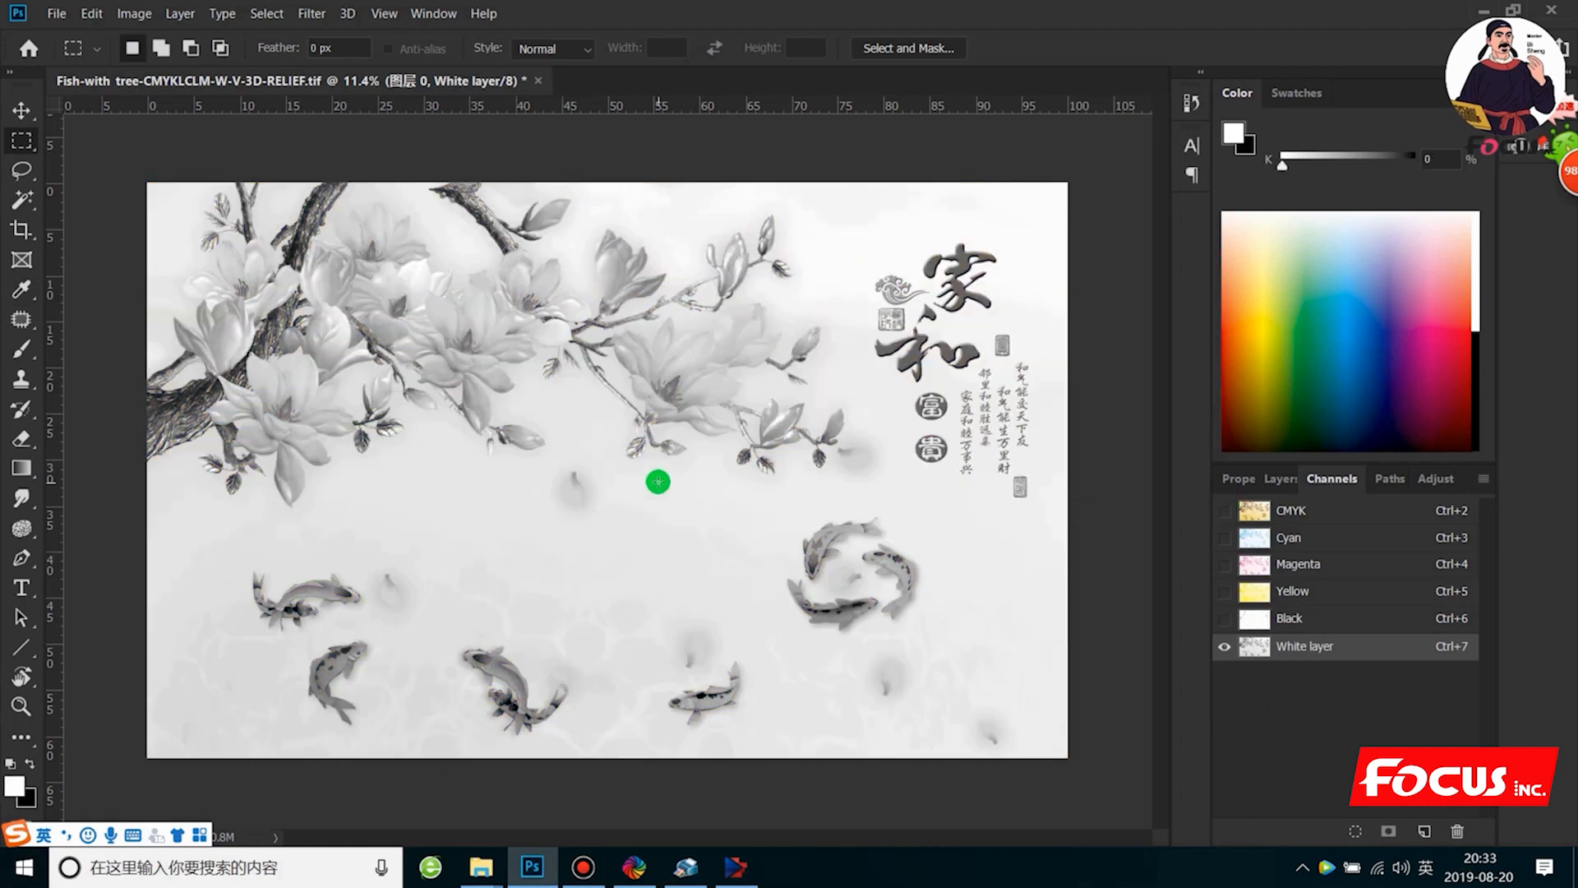
scroll(527, 543, "up", 2)
scroll(550, 536, "down", 2)
scroll(555, 541, "up", 1)
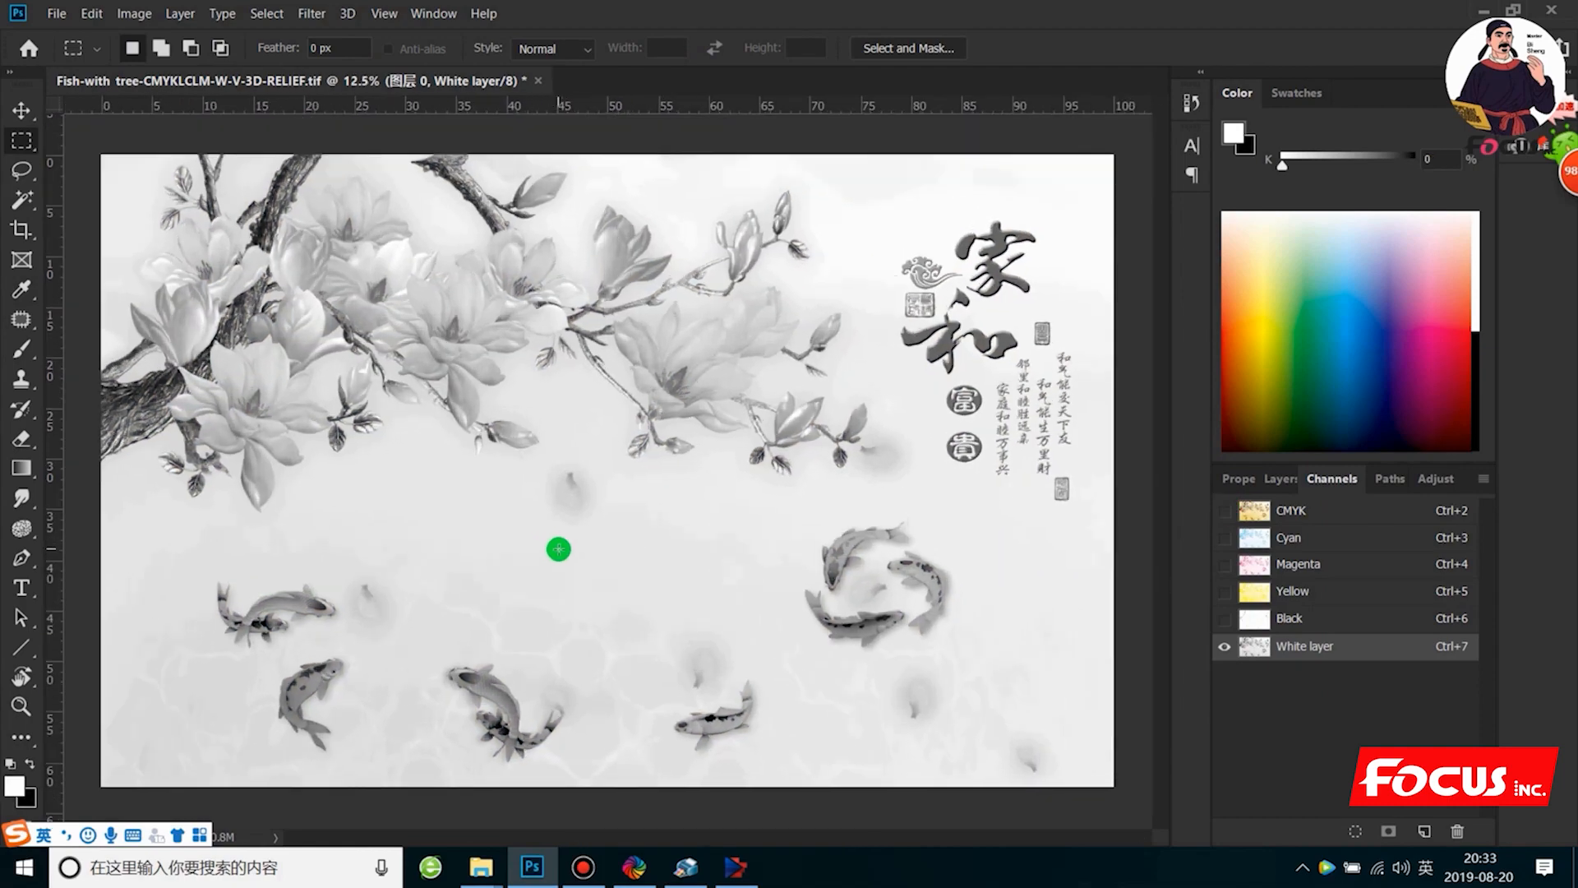
scroll(140, 402, "up", 3)
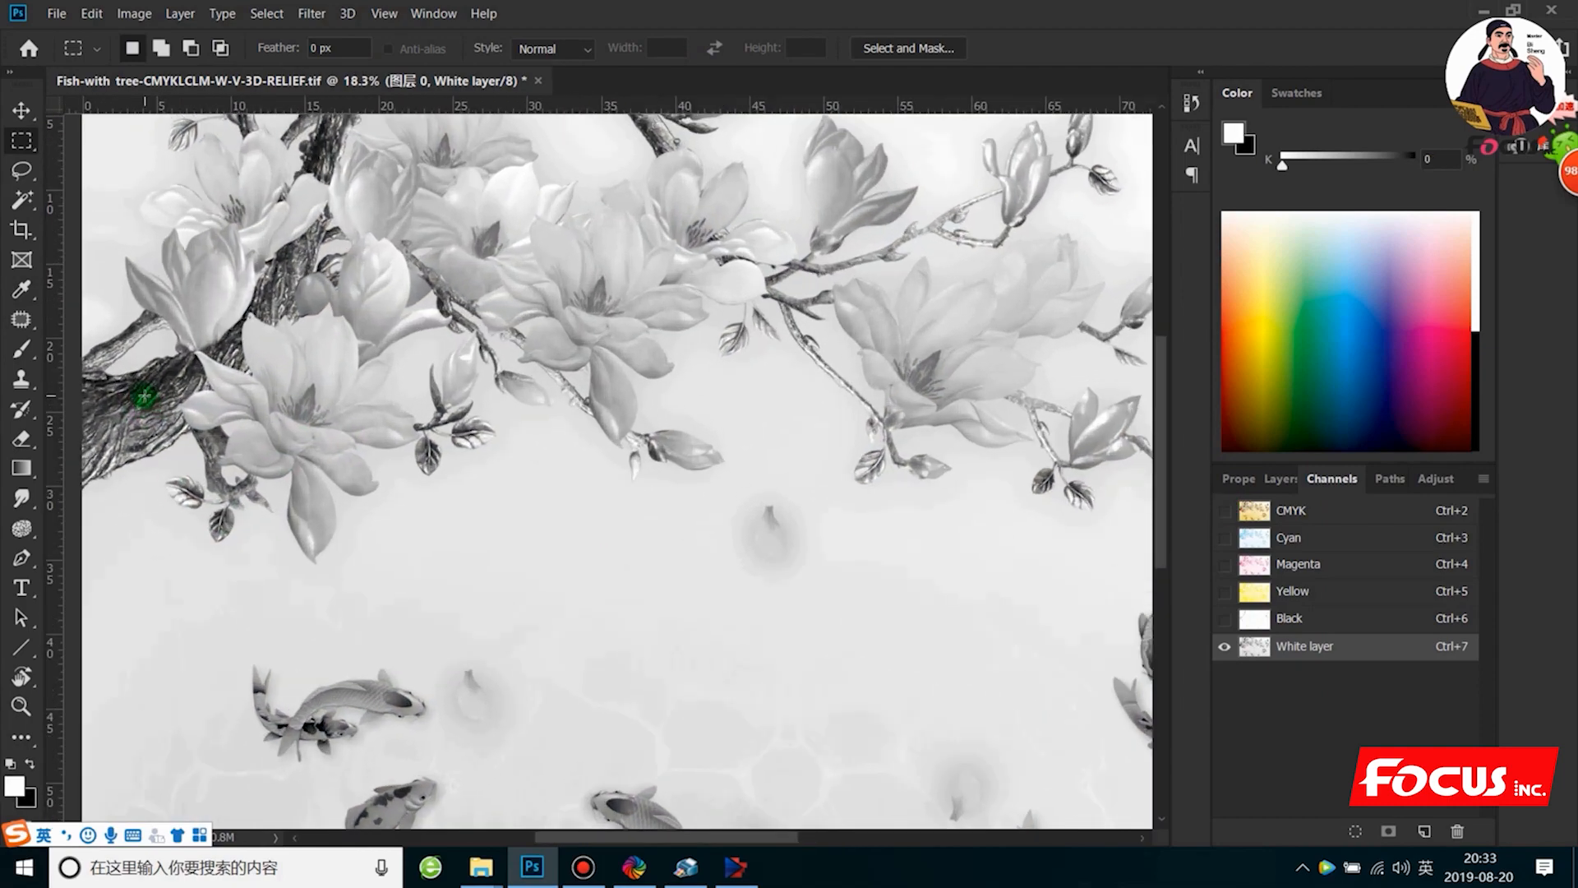
scroll(367, 423, "up", 2)
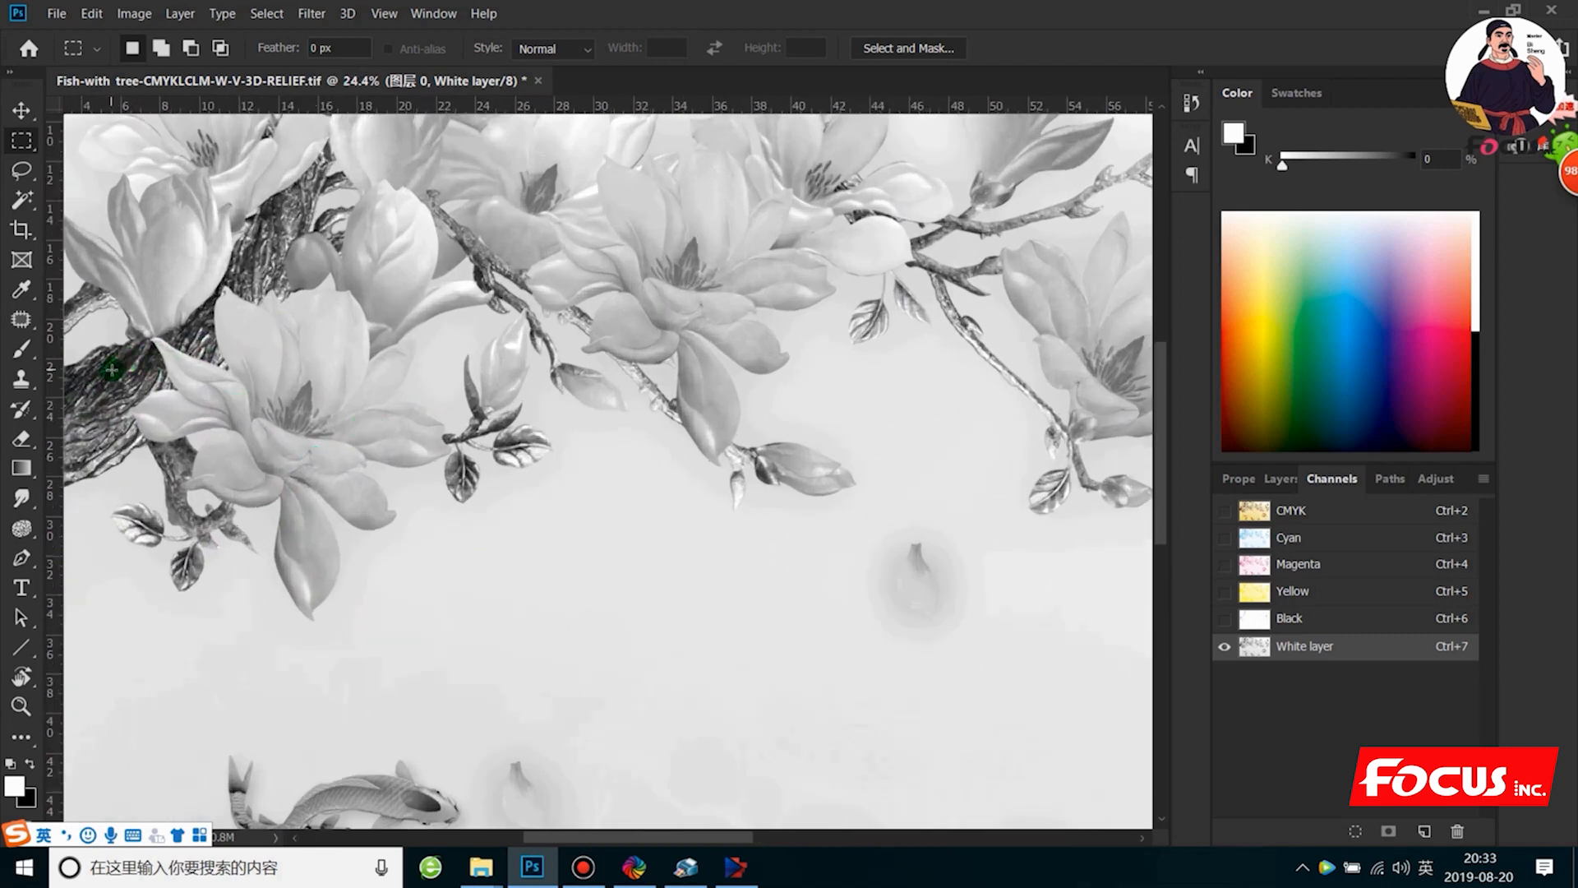
scroll(112, 370, "down", 2)
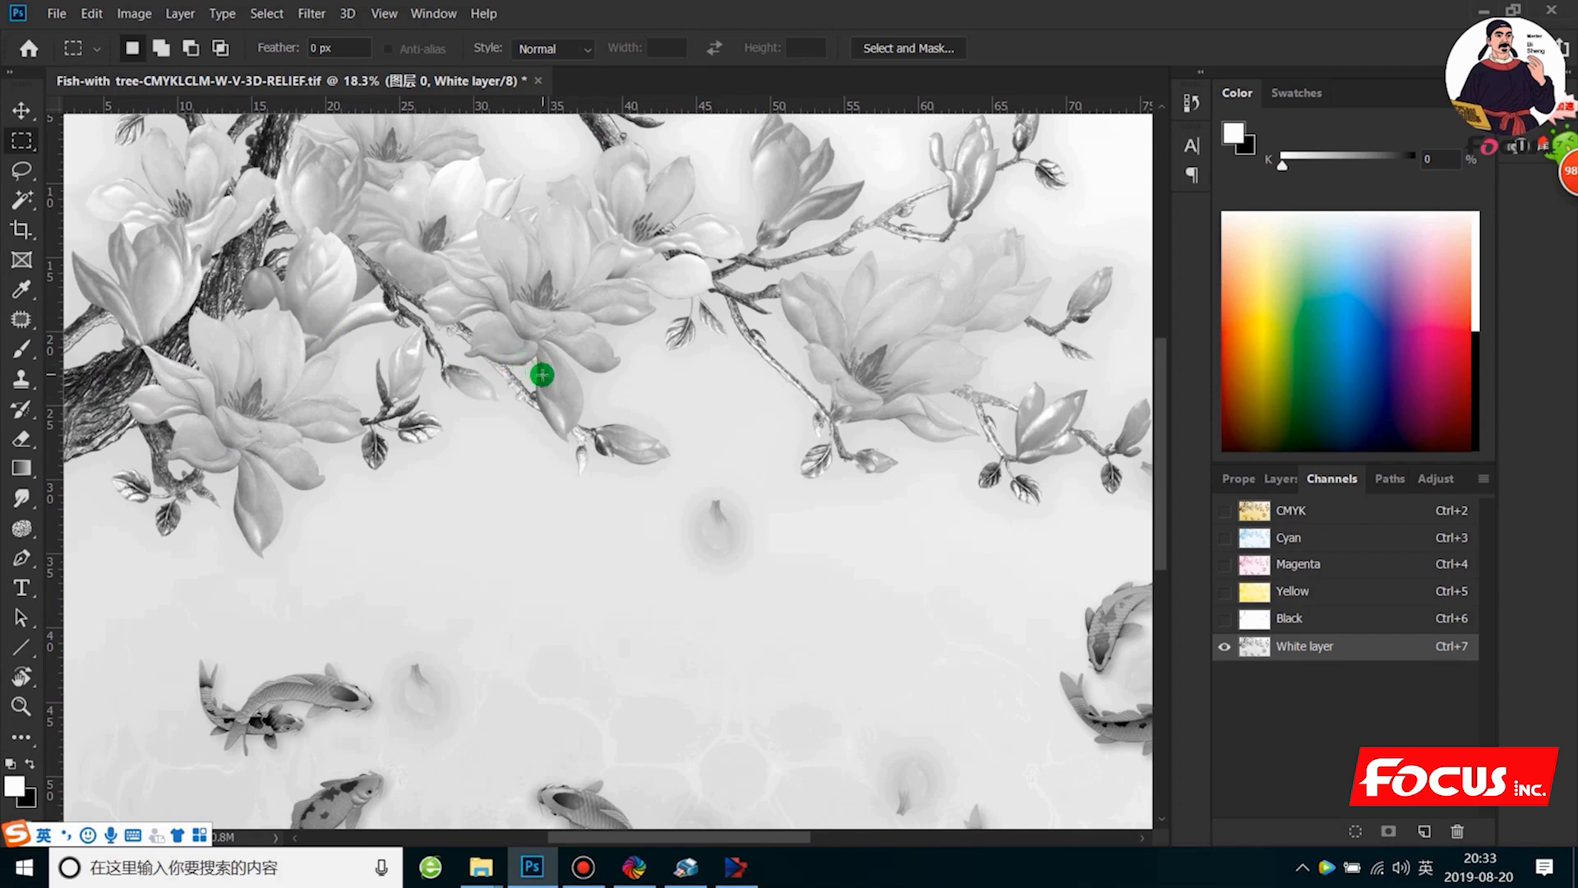
scroll(546, 374, "down", 1)
scroll(555, 375, "down", 2)
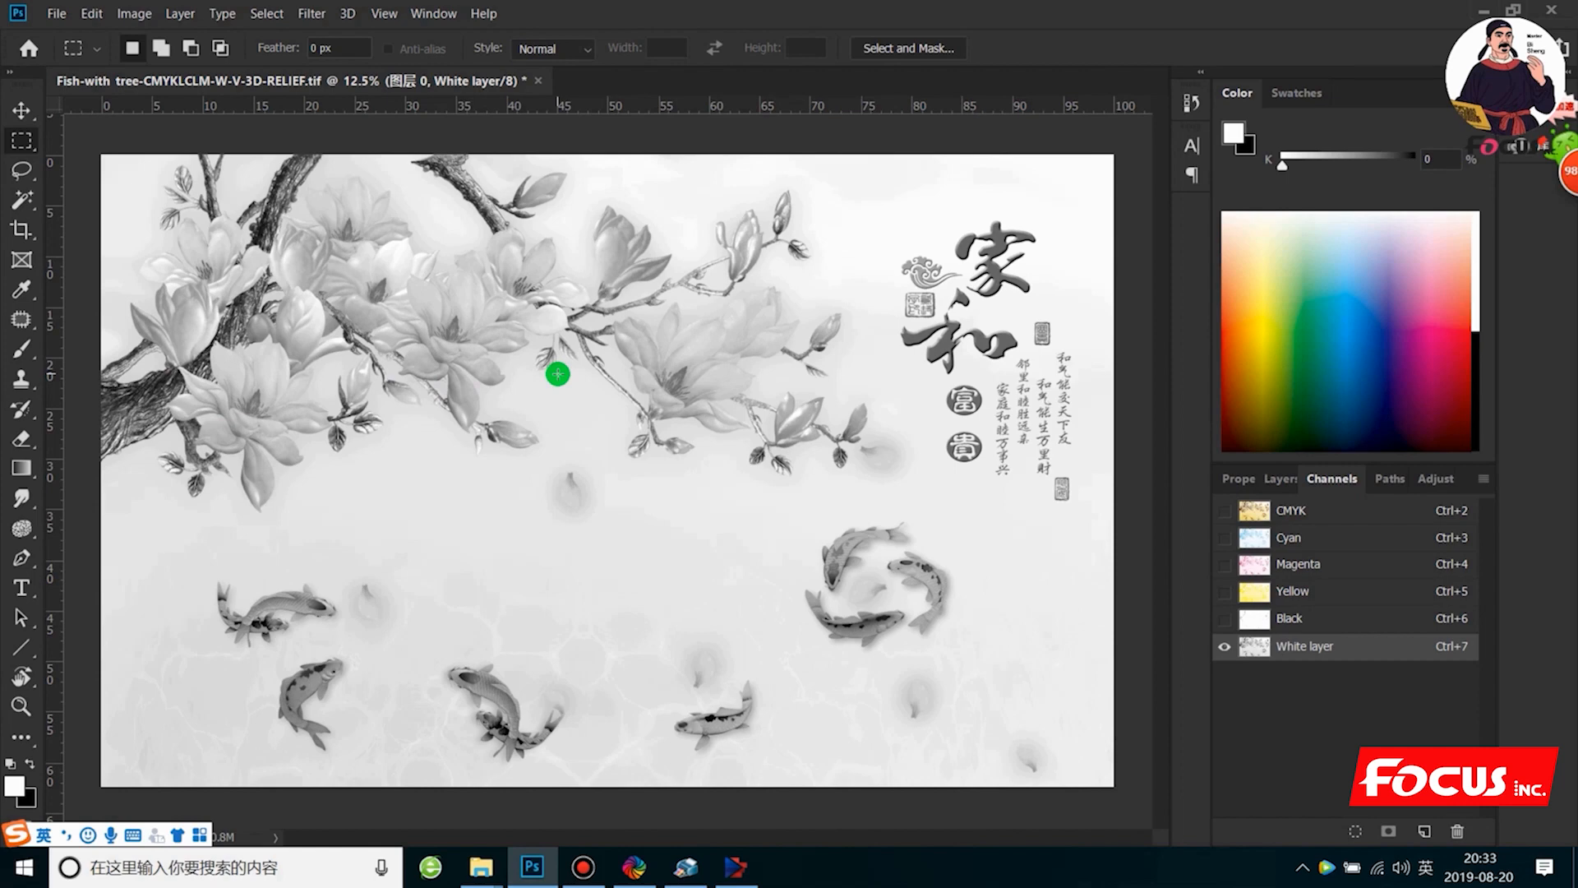
scroll(810, 459, "down", 1)
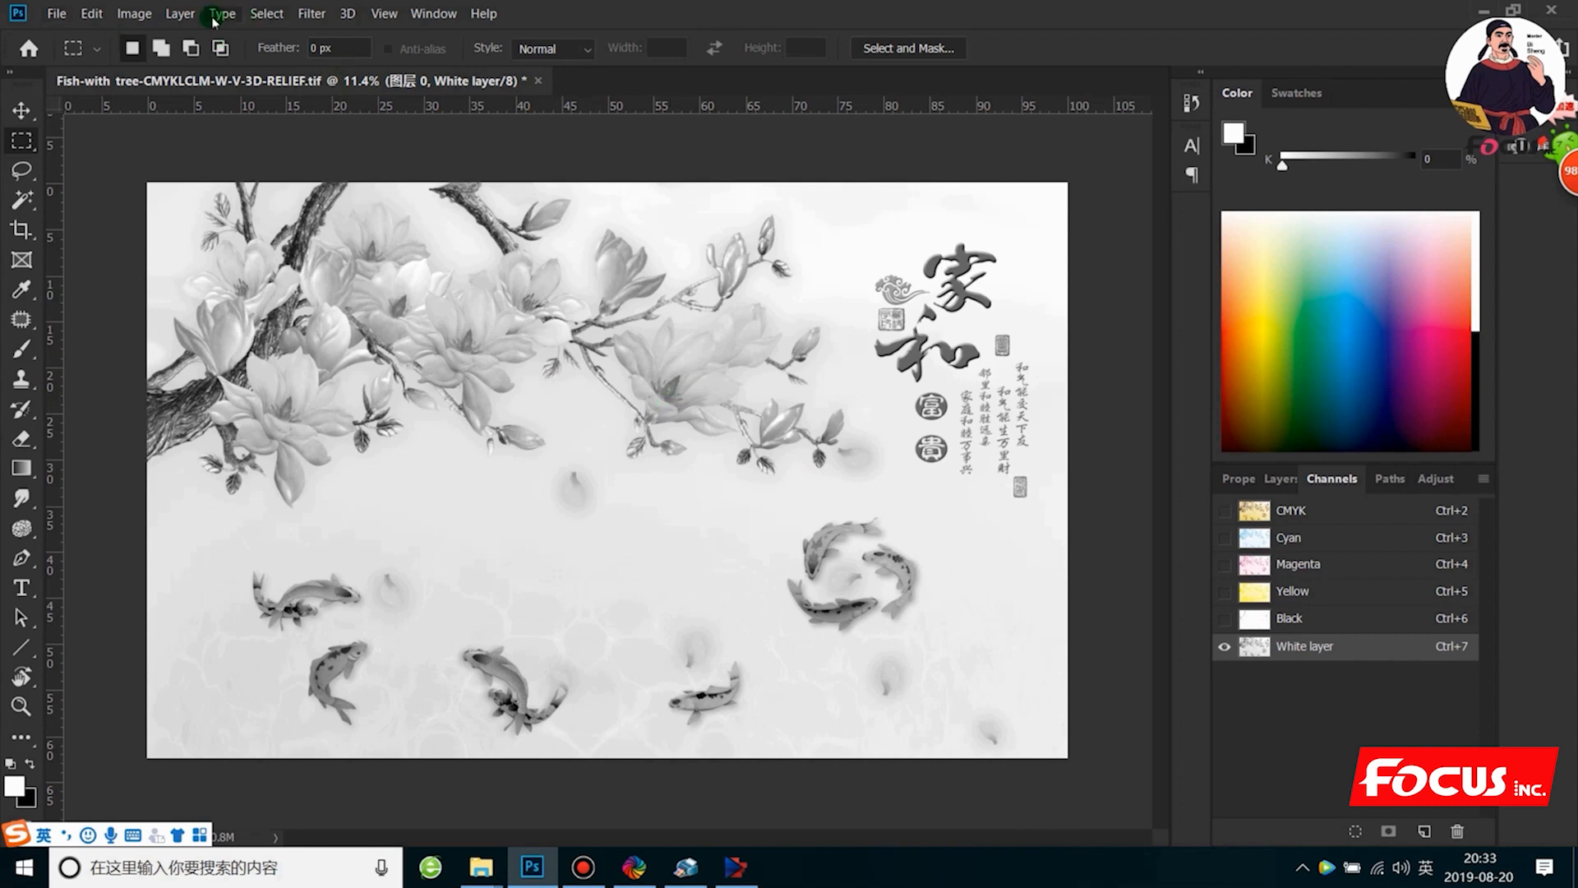
Darken the White layer channel with a Curves adjustment that maps input 34 to output 69.
left_click(136, 15)
mouse_move(158, 65)
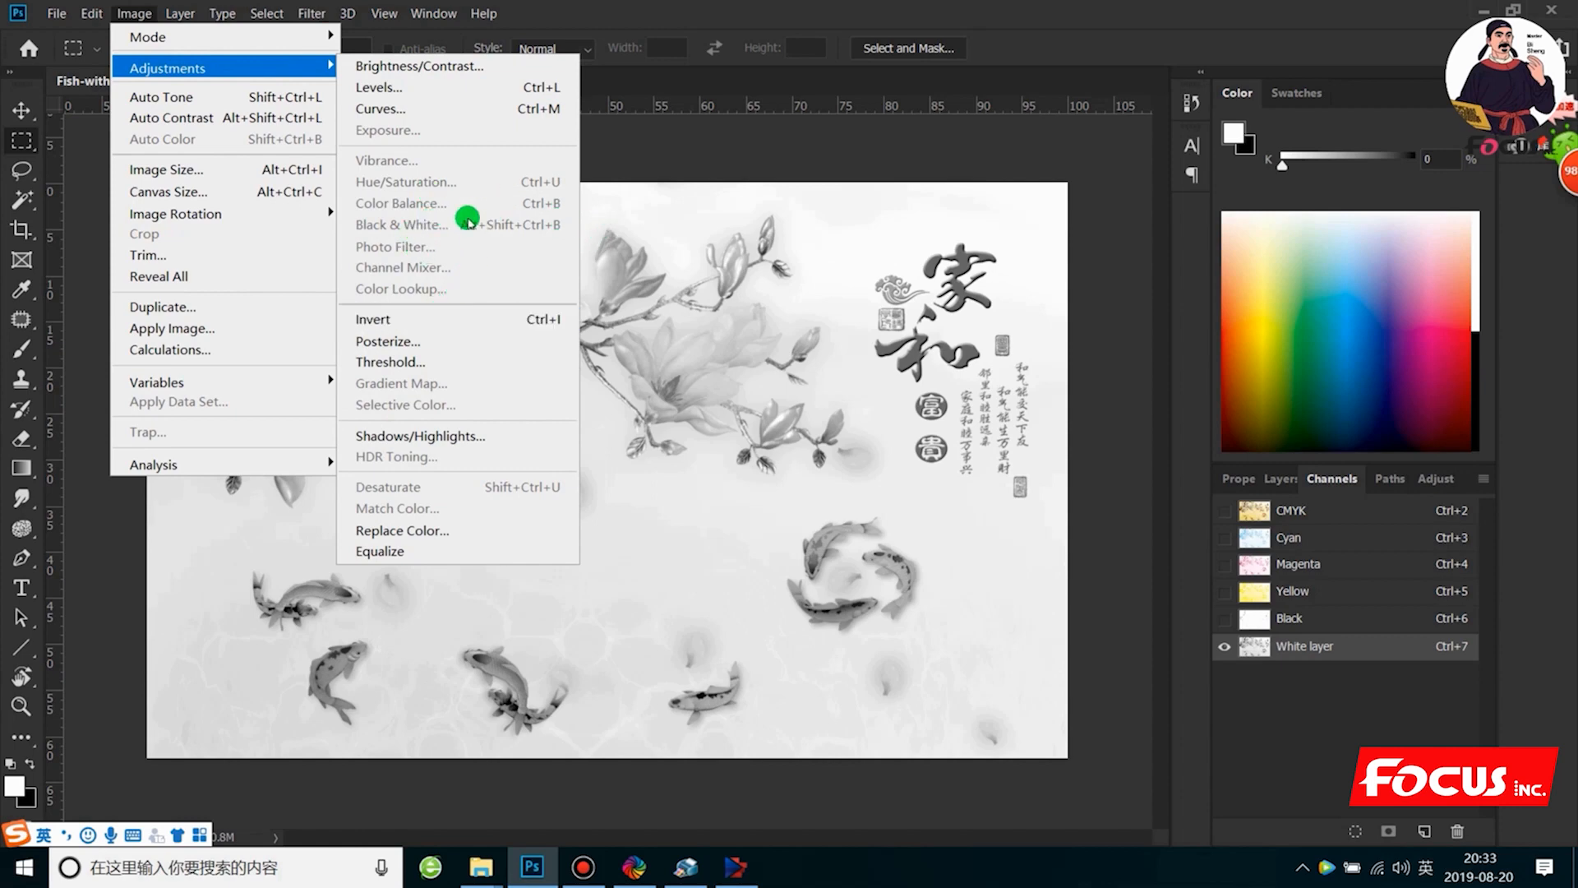
left_click(415, 110)
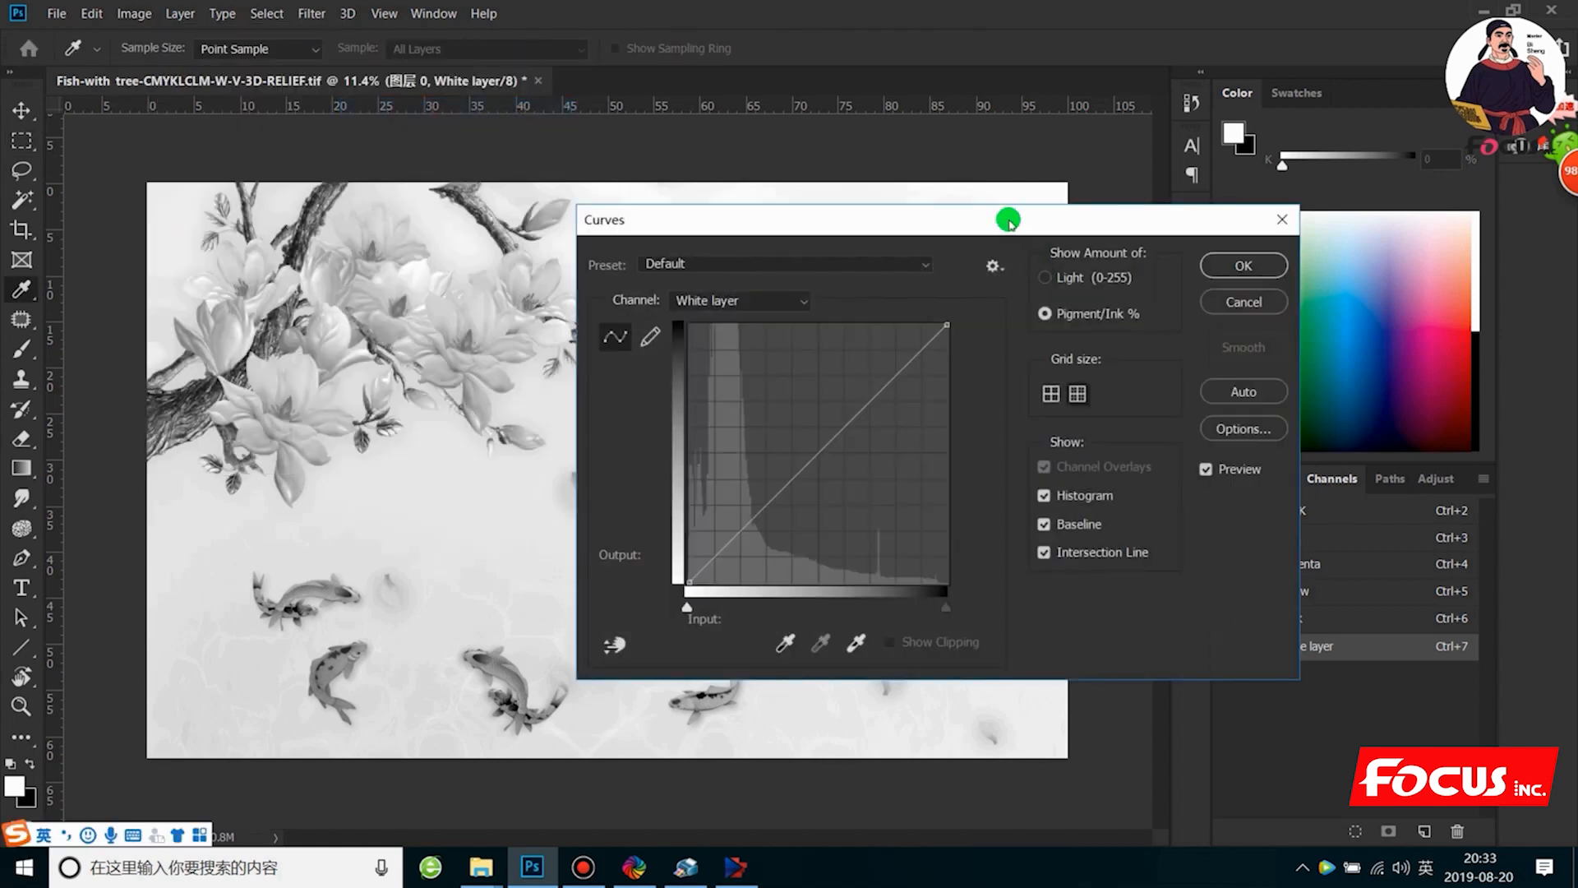
left_click_drag(1011, 219, 1222, 91)
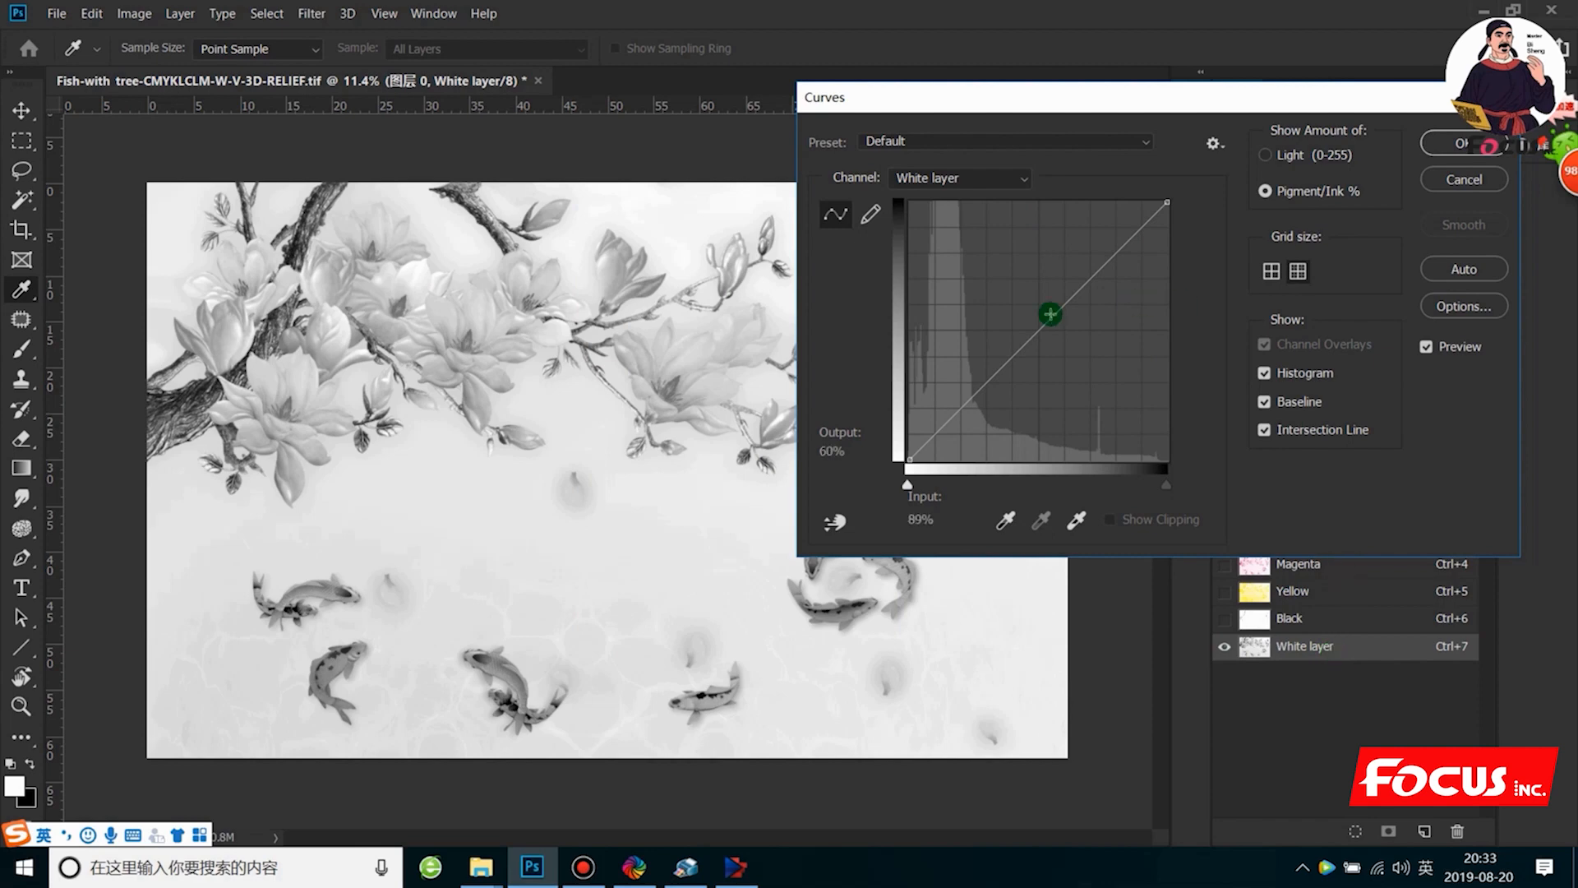
left_click_drag(1044, 318, 1000, 286)
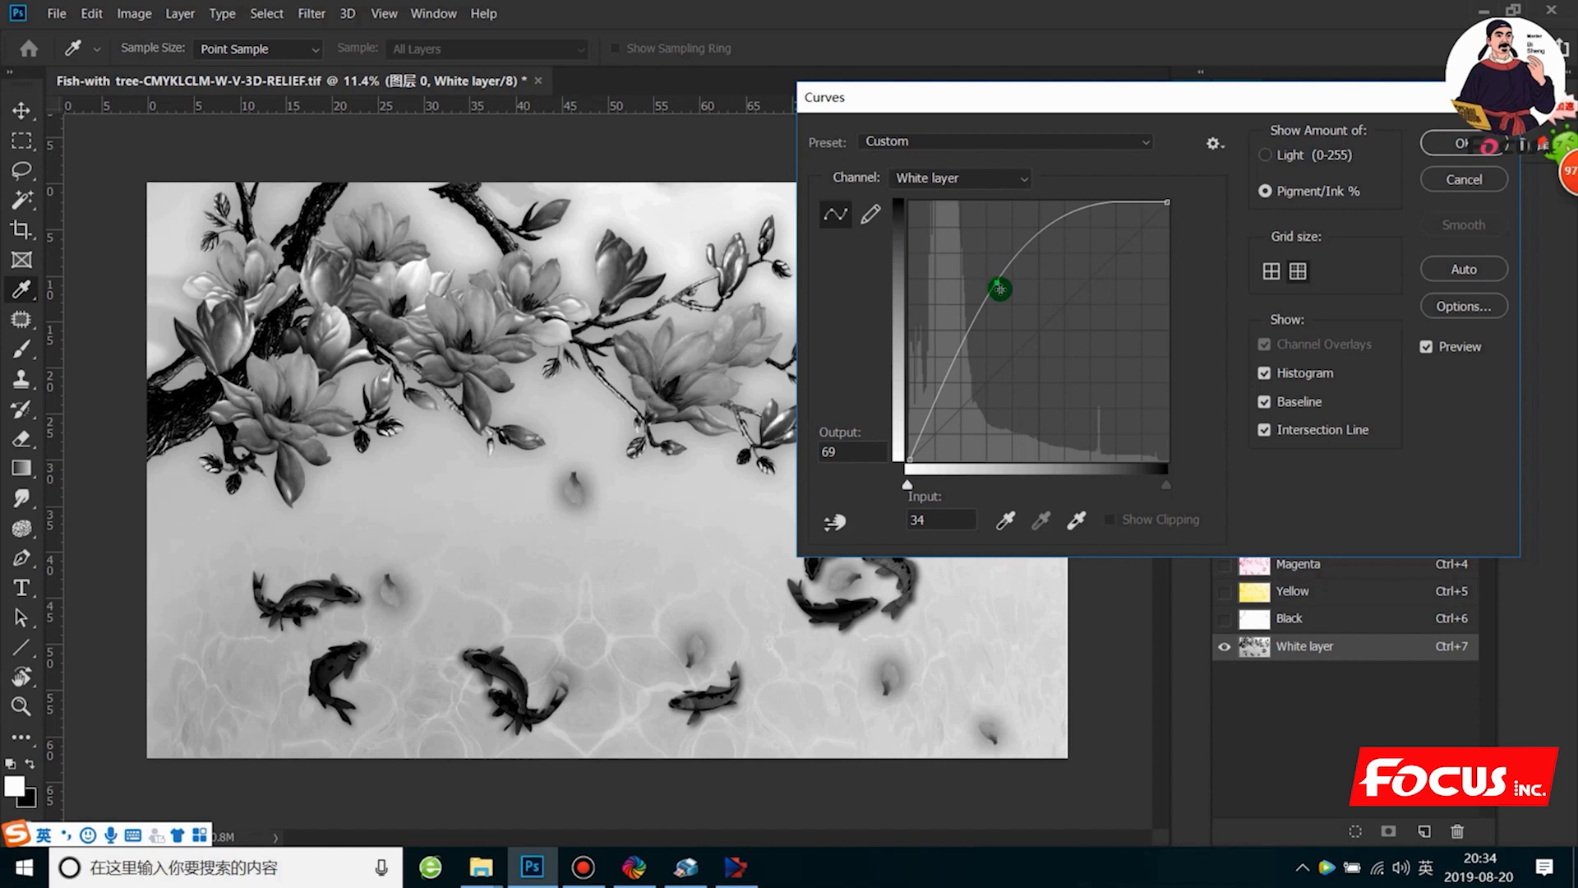
left_click(1461, 144)
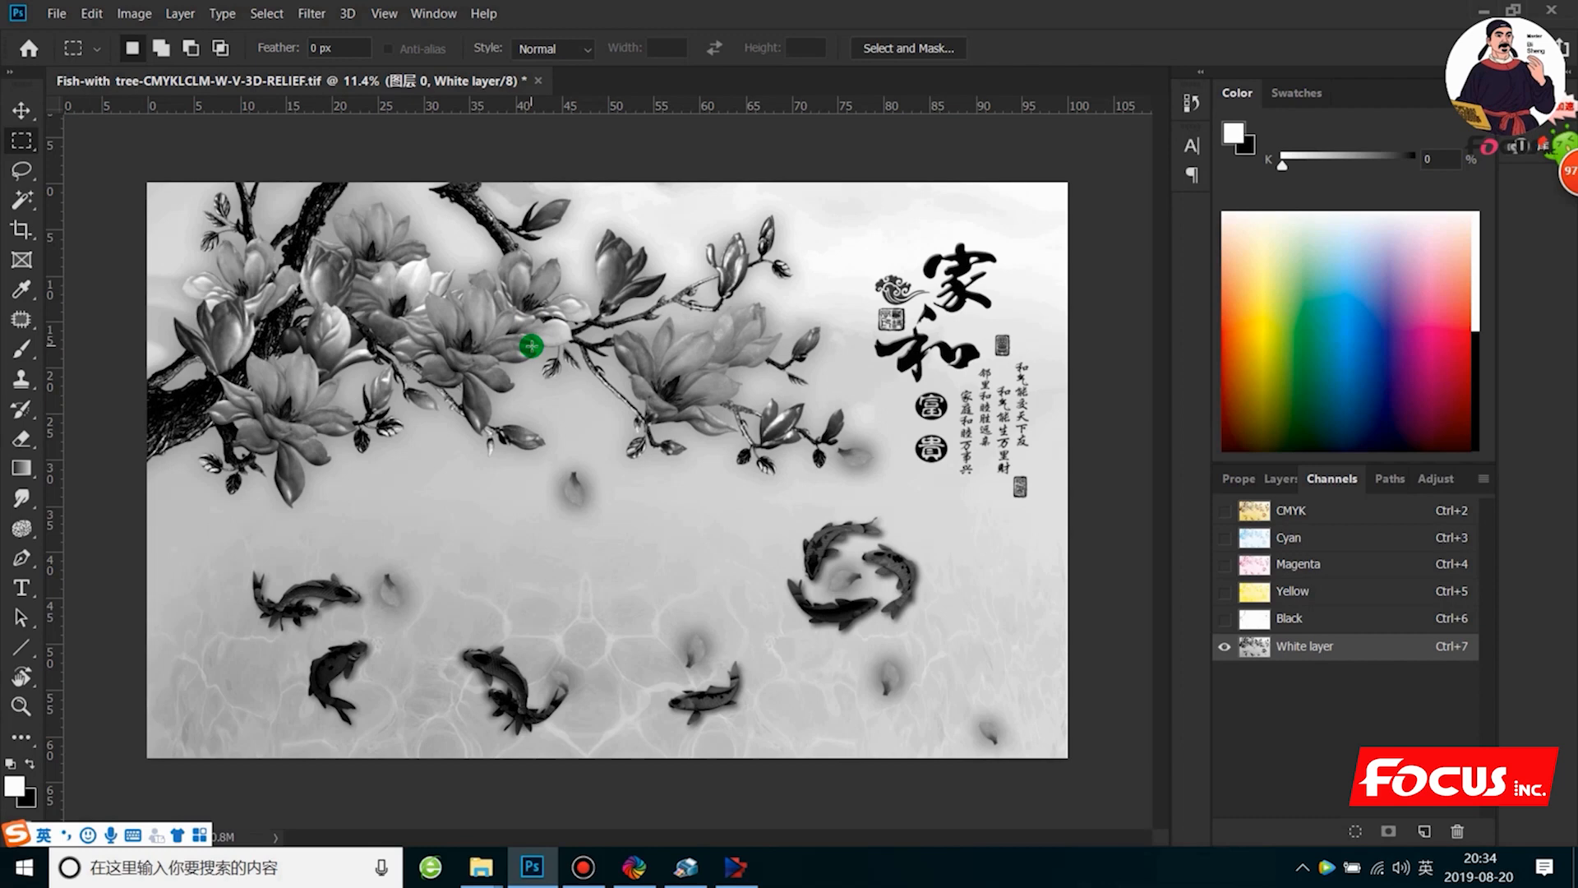
Try a Threshold adjustment at level 98 on the White layer channel and cancel it.
left_click(172, 14)
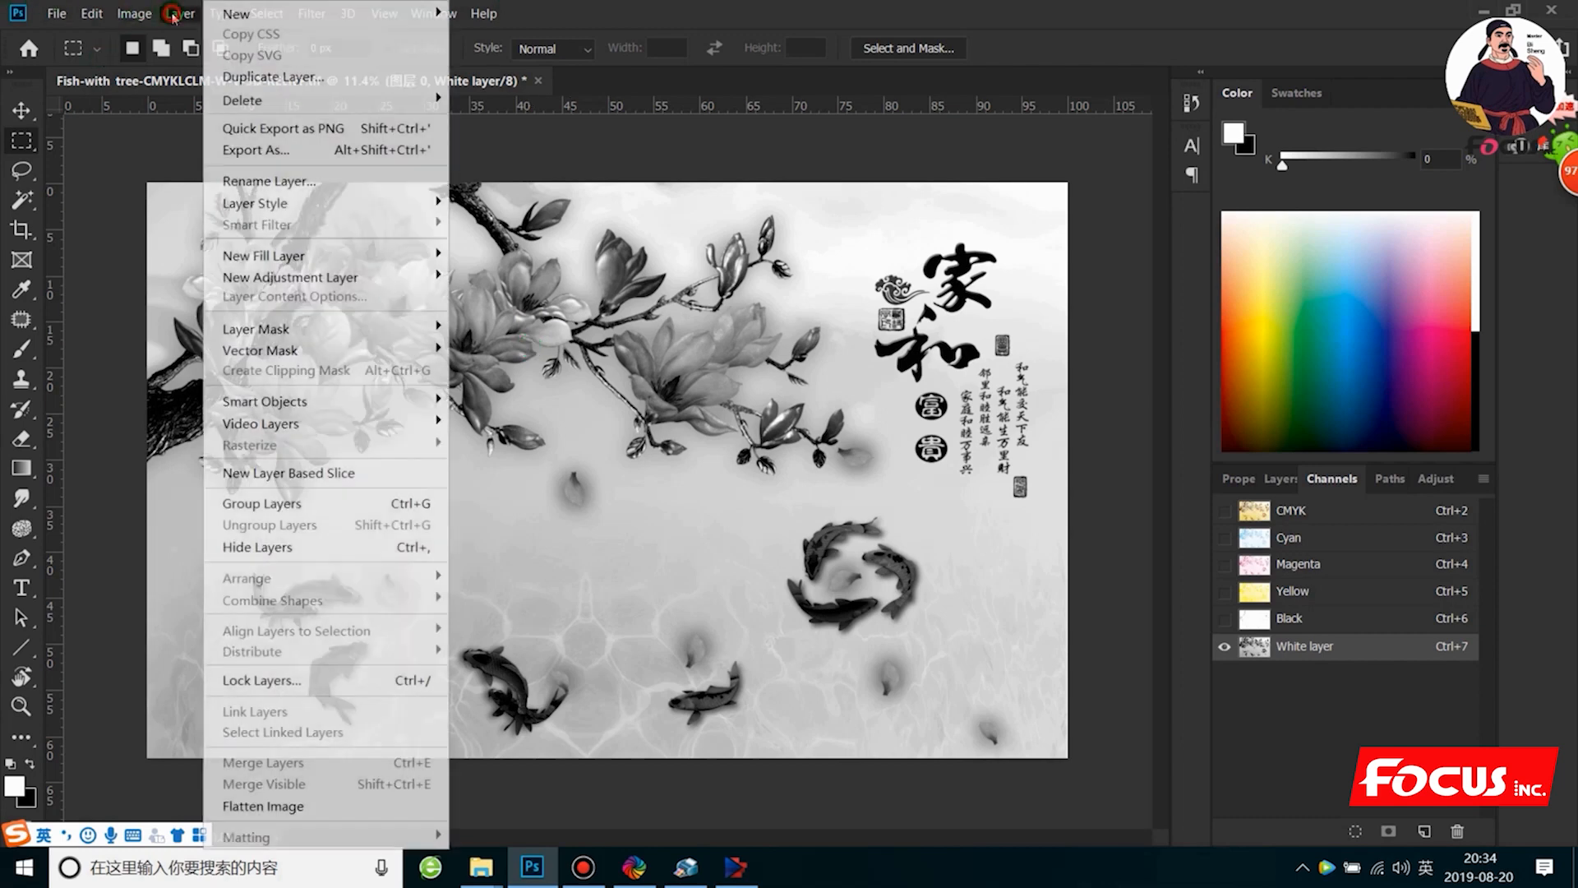
left_click(173, 14)
left_click(134, 14)
mouse_move(165, 66)
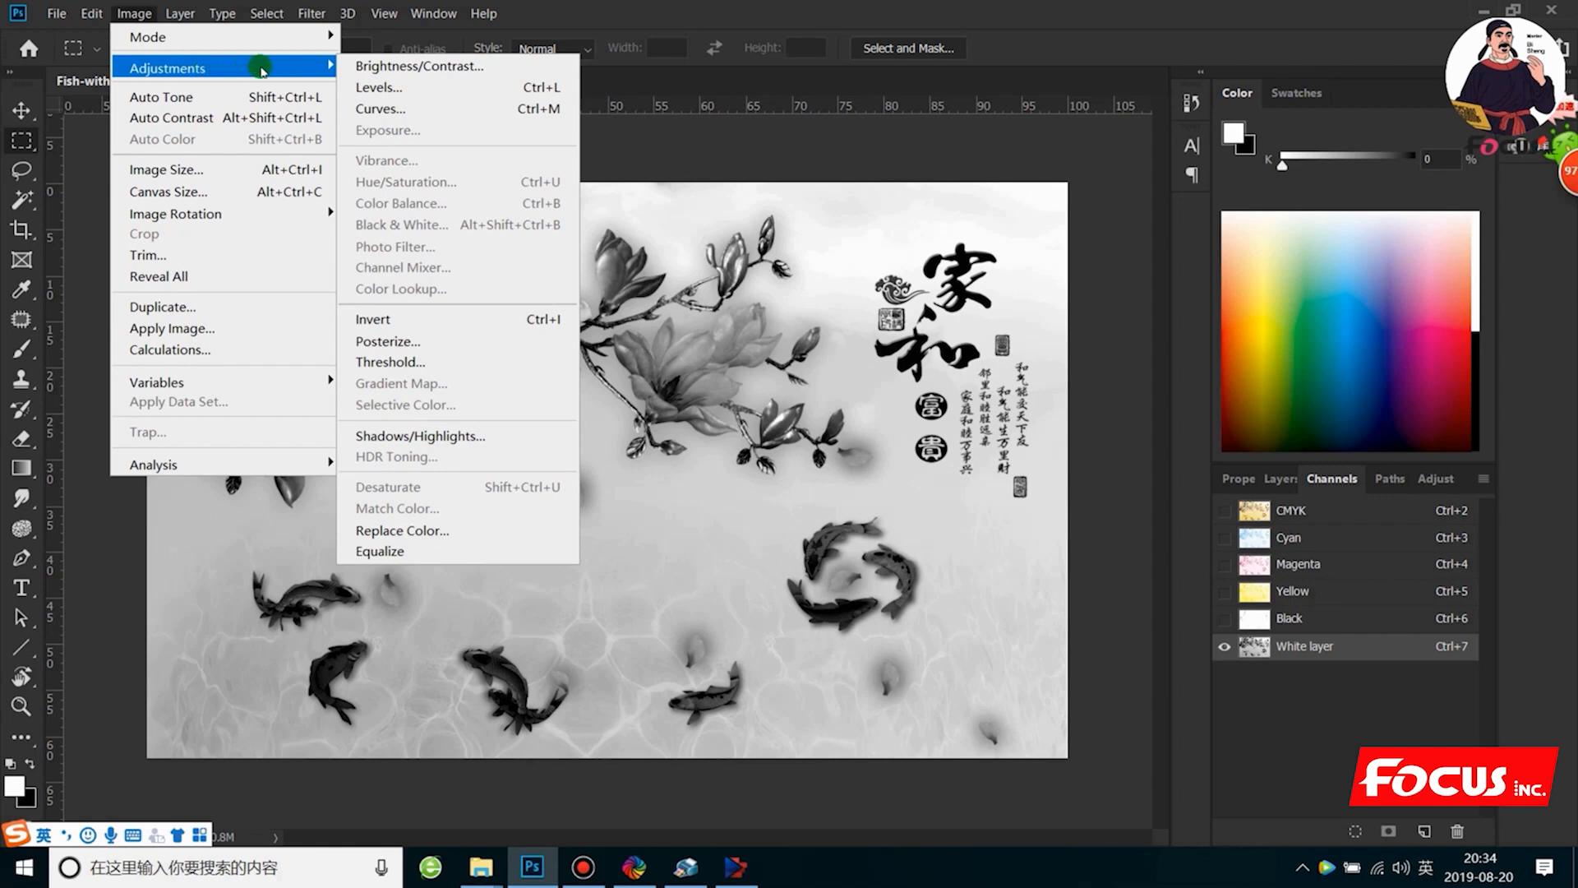
left_click(409, 365)
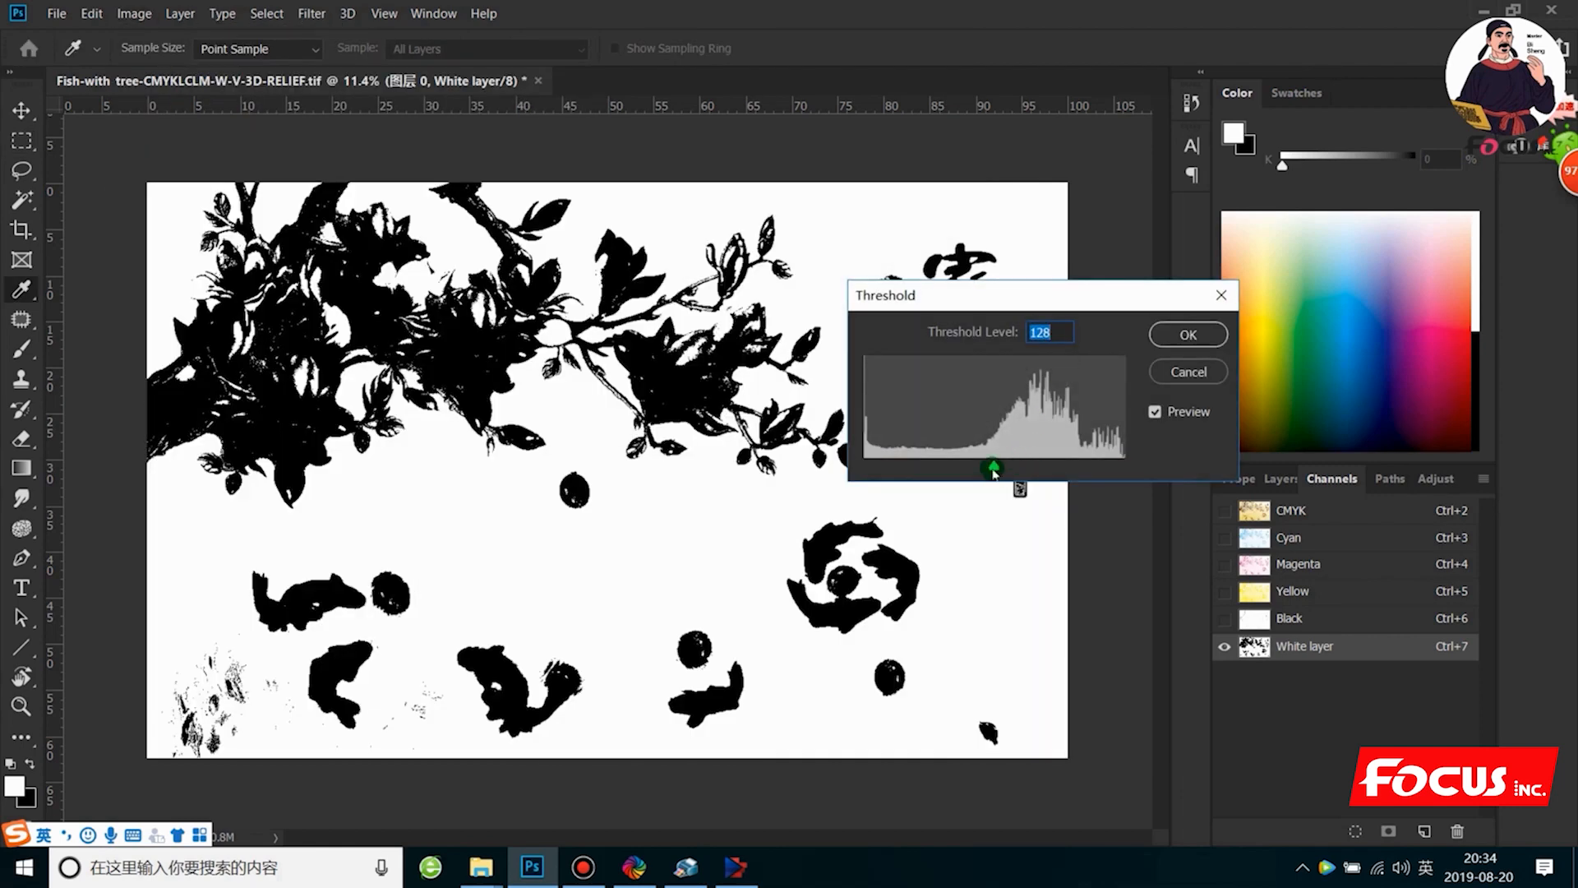
mouse_move(993, 470)
left_mouse_down()
mouse_move(1036, 469)
mouse_move(922, 484)
mouse_move(1031, 480)
mouse_move(995, 485)
mouse_move(1013, 483)
mouse_move(905, 477)
mouse_move(967, 470)
left_mouse_up()
left_click(1172, 375)
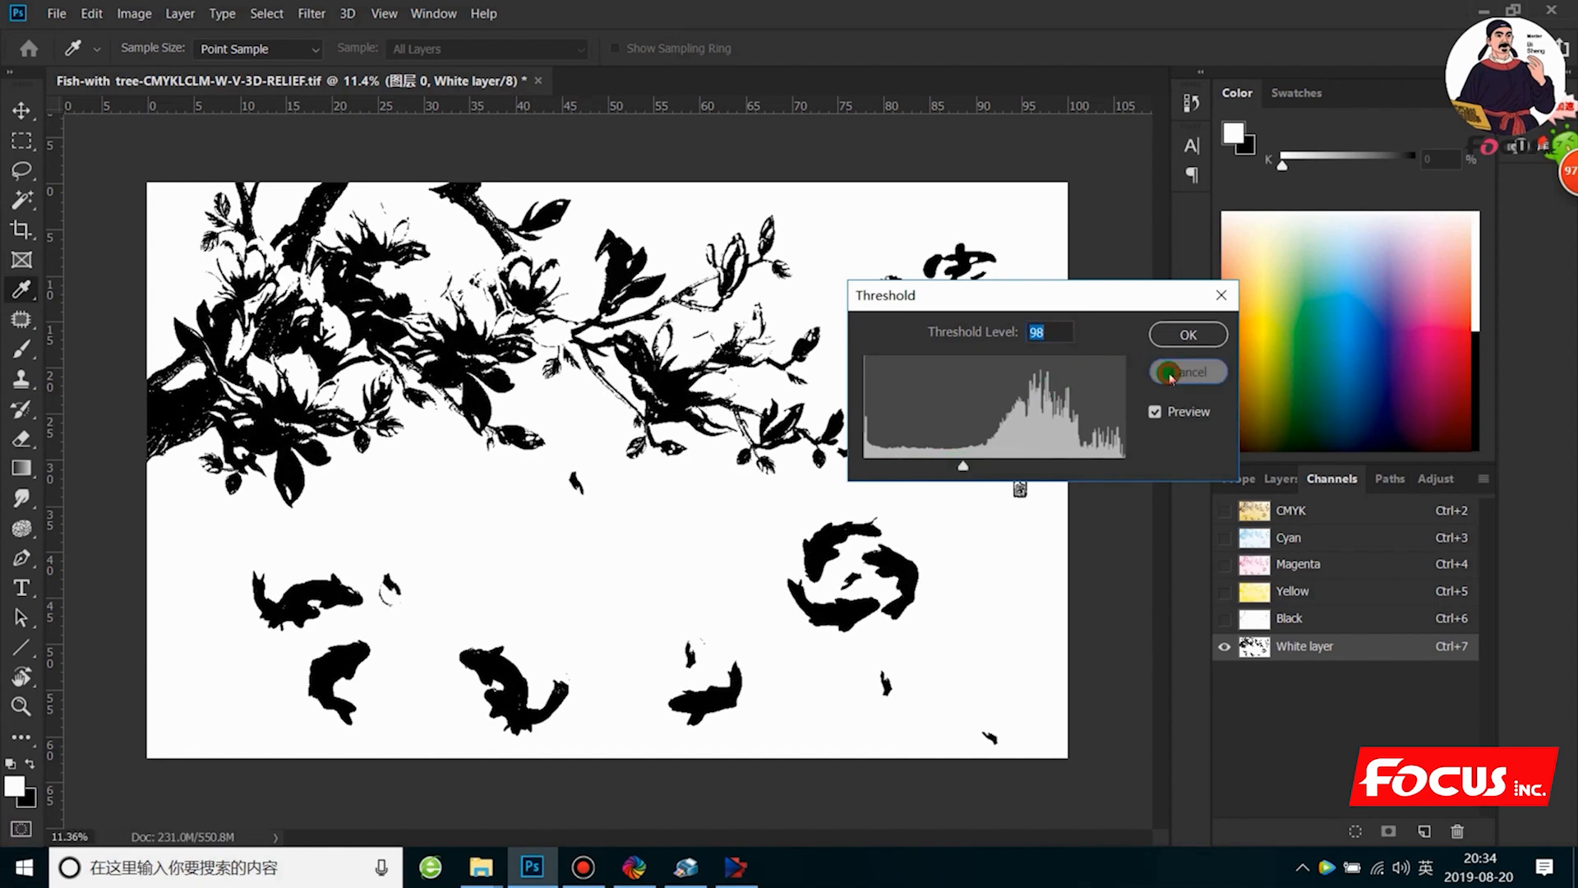
key("m")
scroll(872, 487, "down", 1)
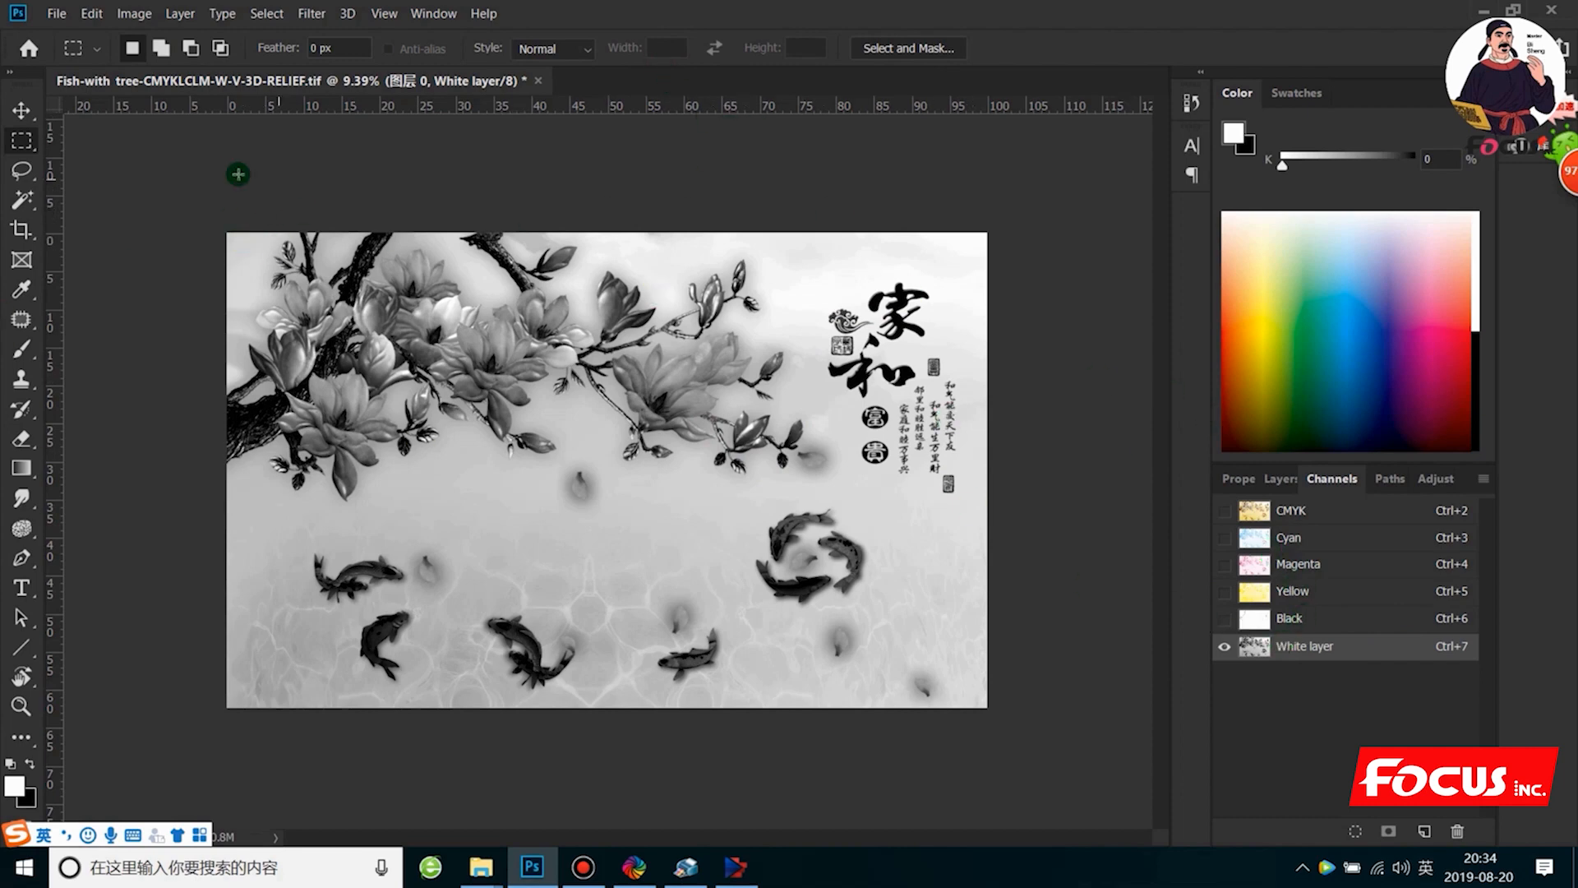
key("ctrl+a")
left_click_drag(1469, 809, 1454, 873)
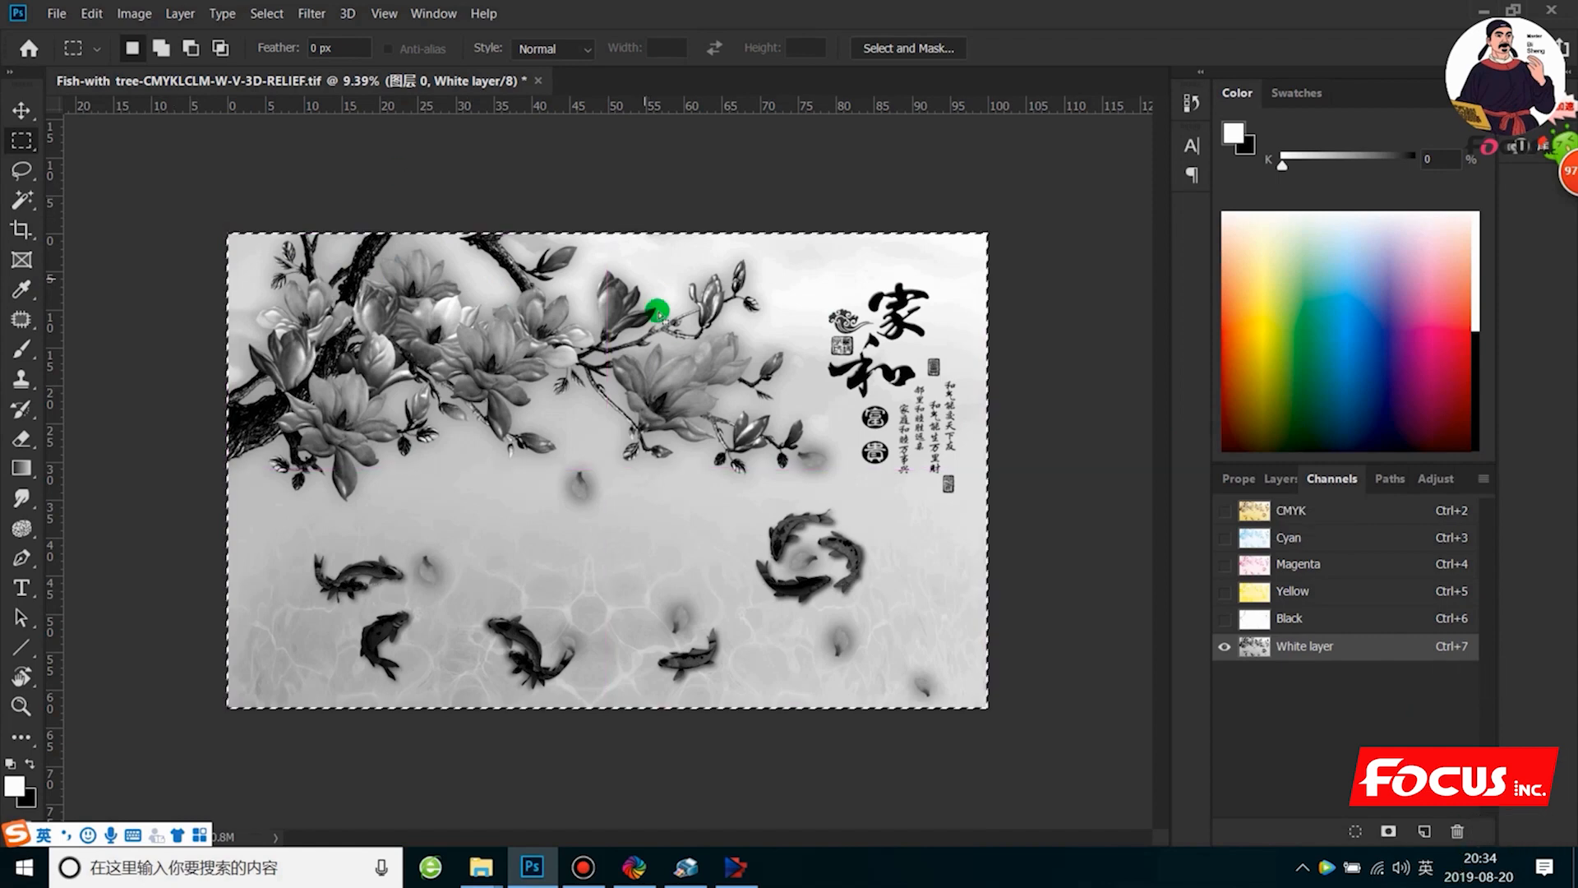
left_click(1064, 355)
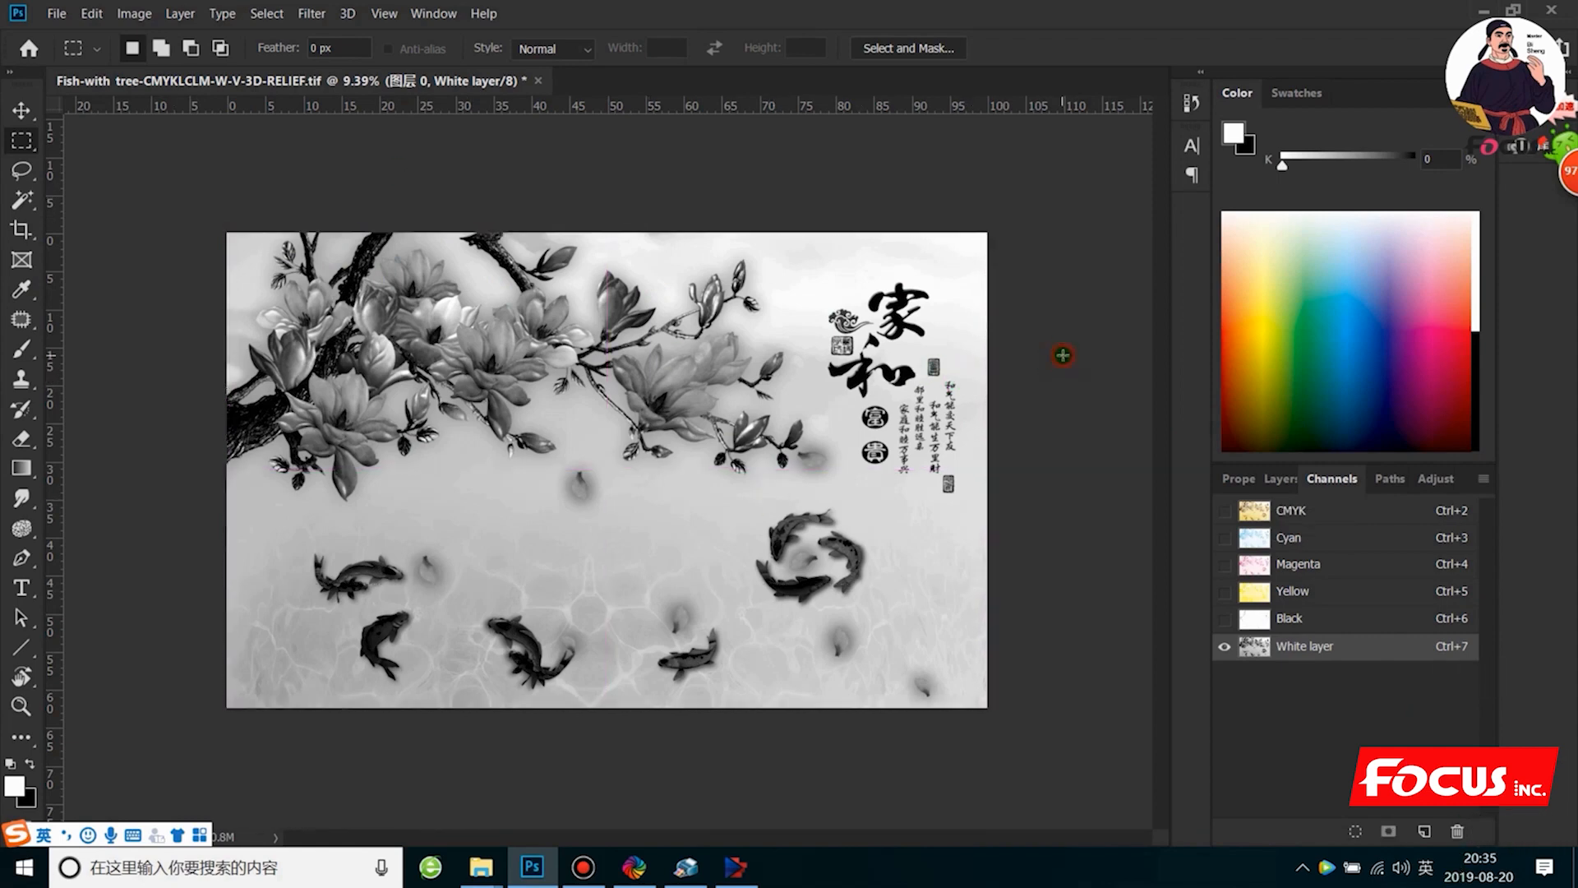
scroll(672, 535, "up", 2)
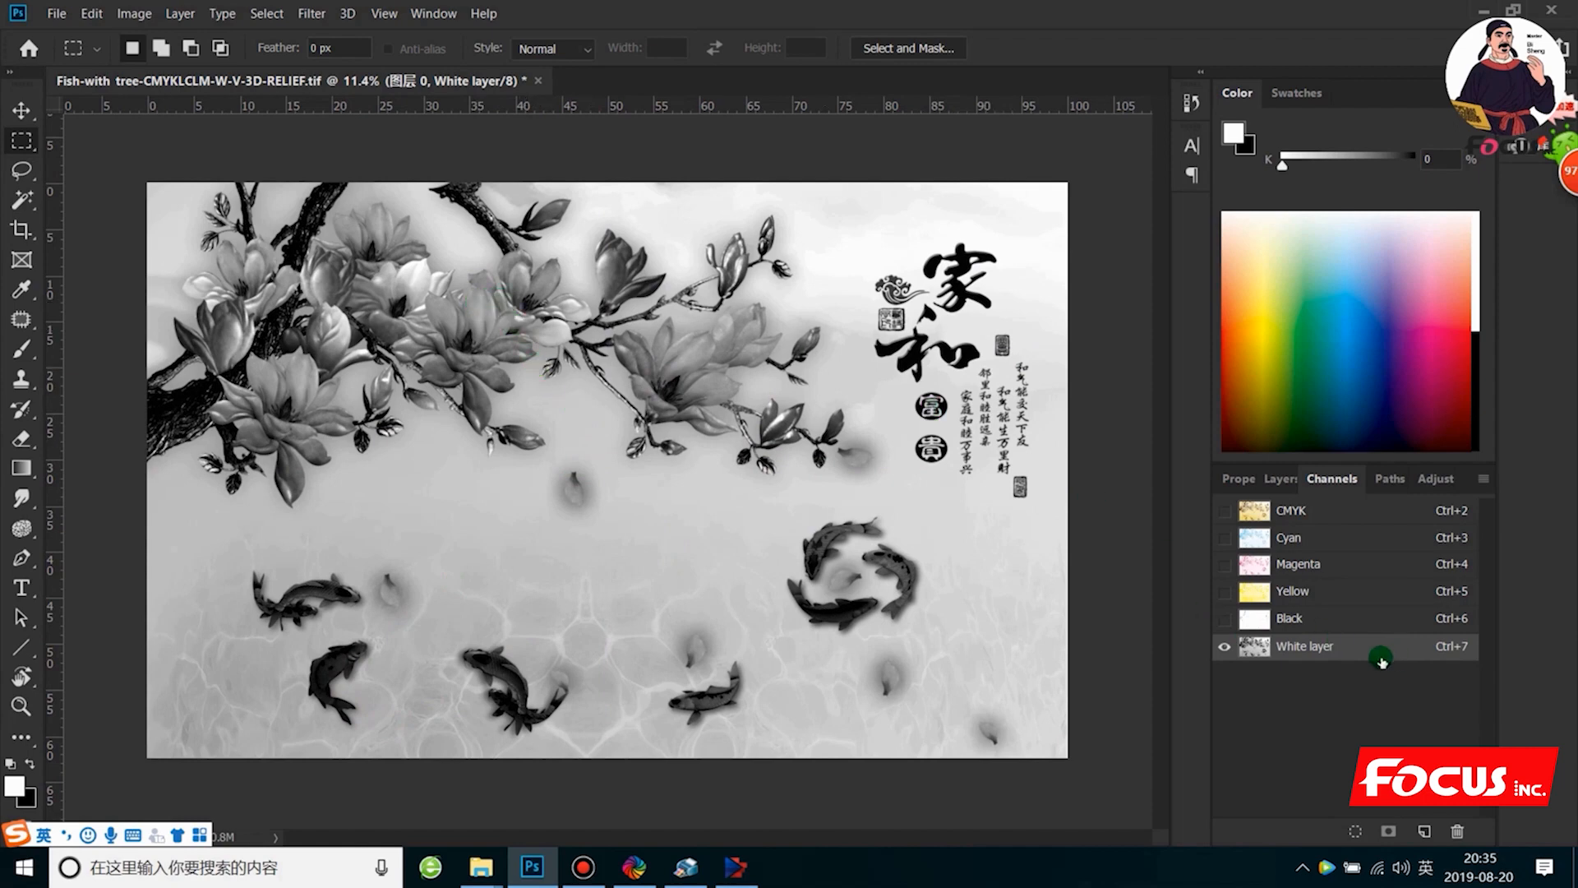
Select the entire canvas and create a spot channel named varnish layer from that selection.
scroll(581, 454, "down", 1)
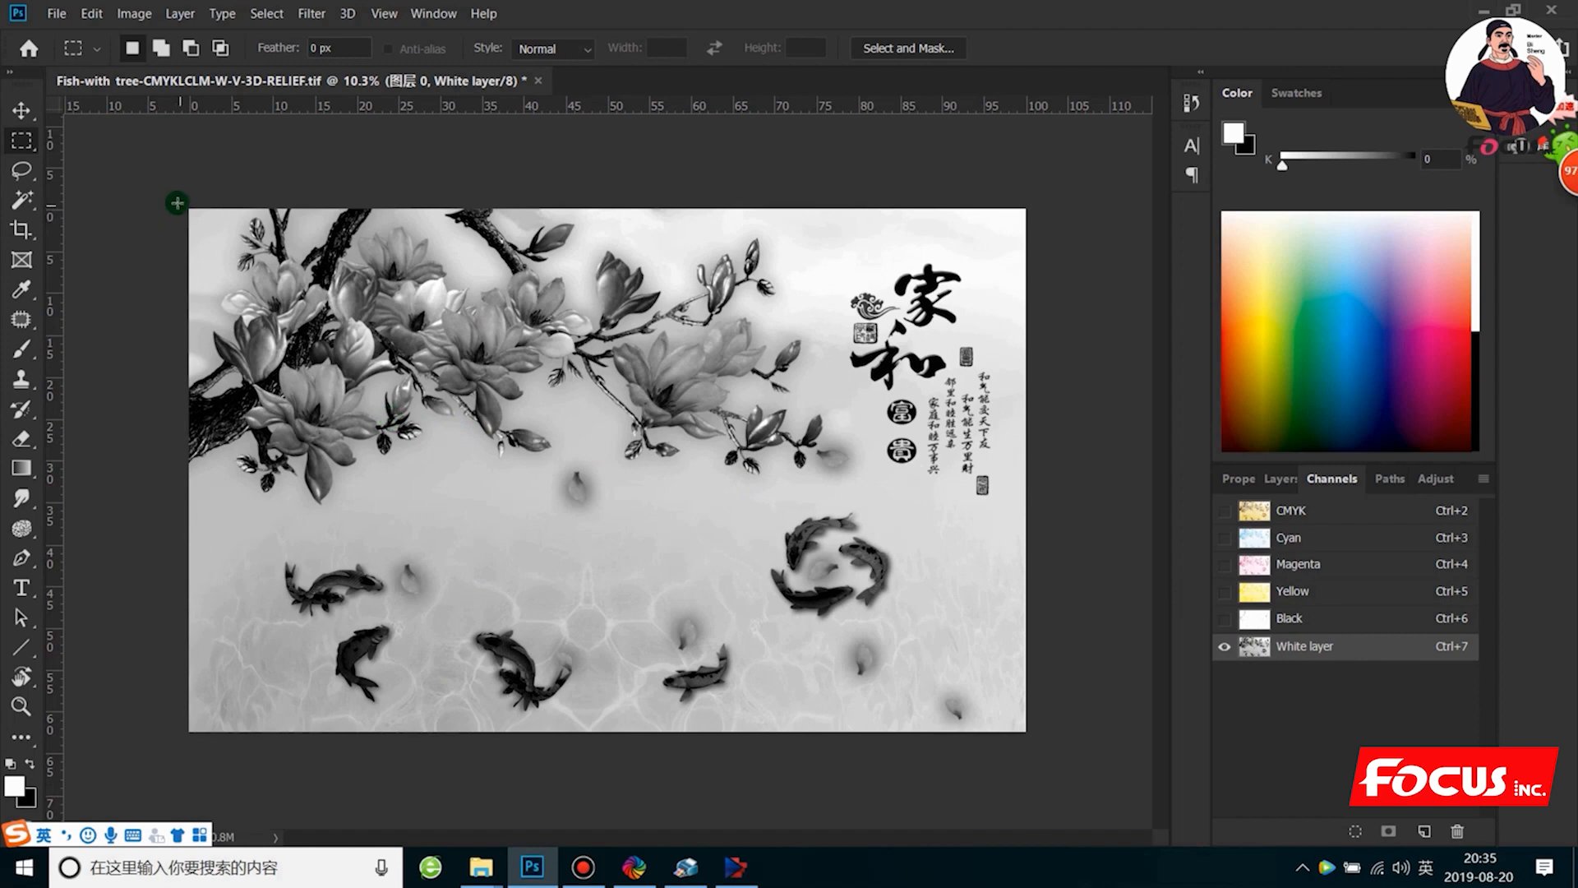
left_click_drag(146, 175, 1103, 768)
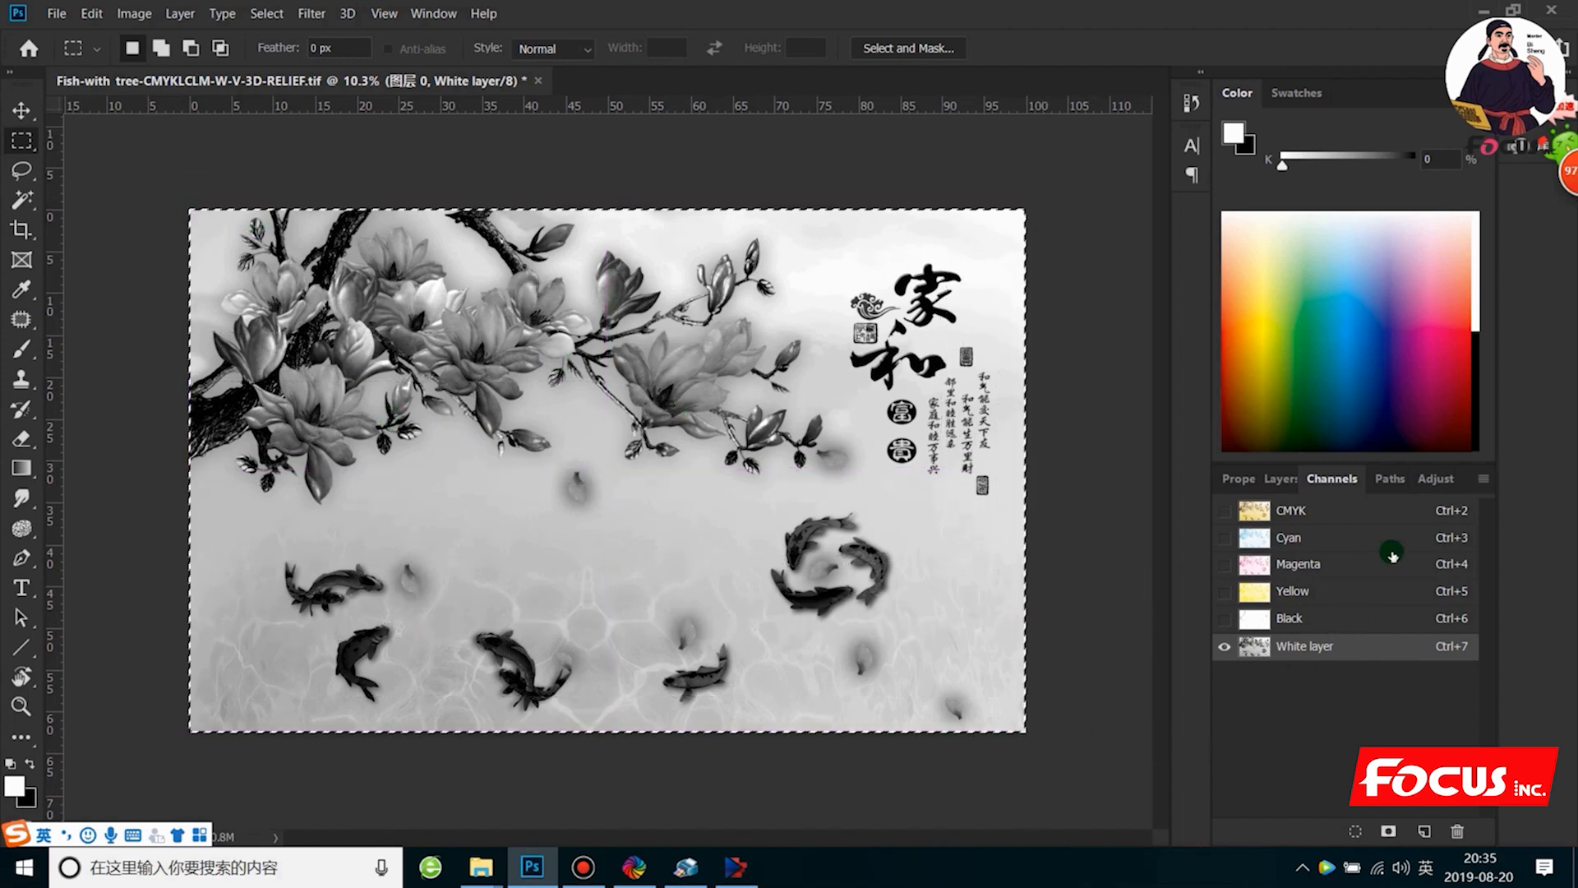
left_click(1484, 478)
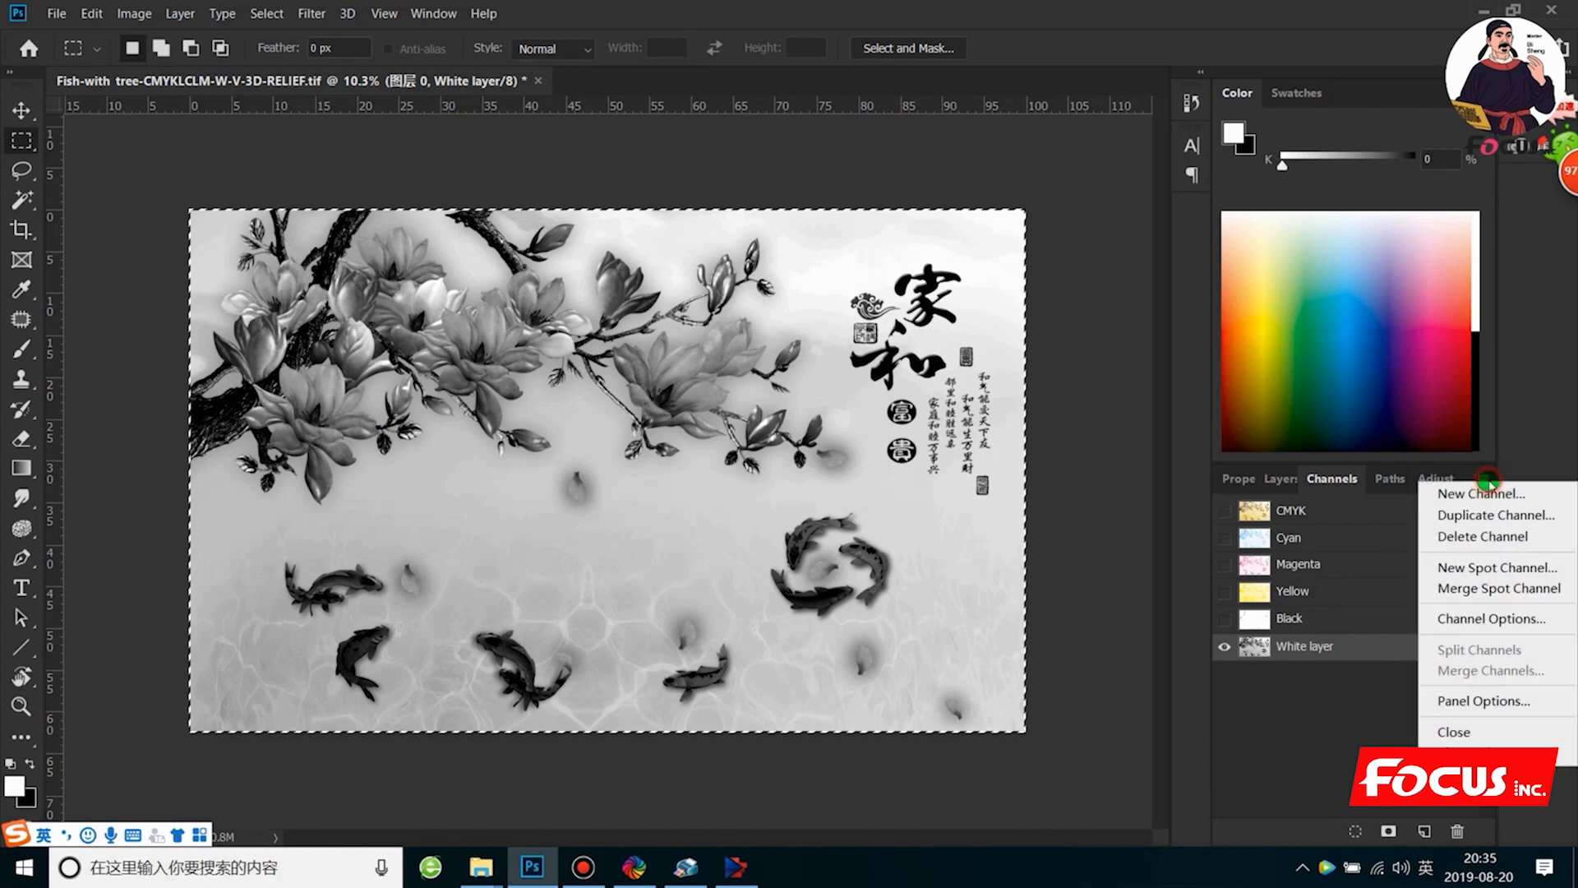
left_click(1480, 567)
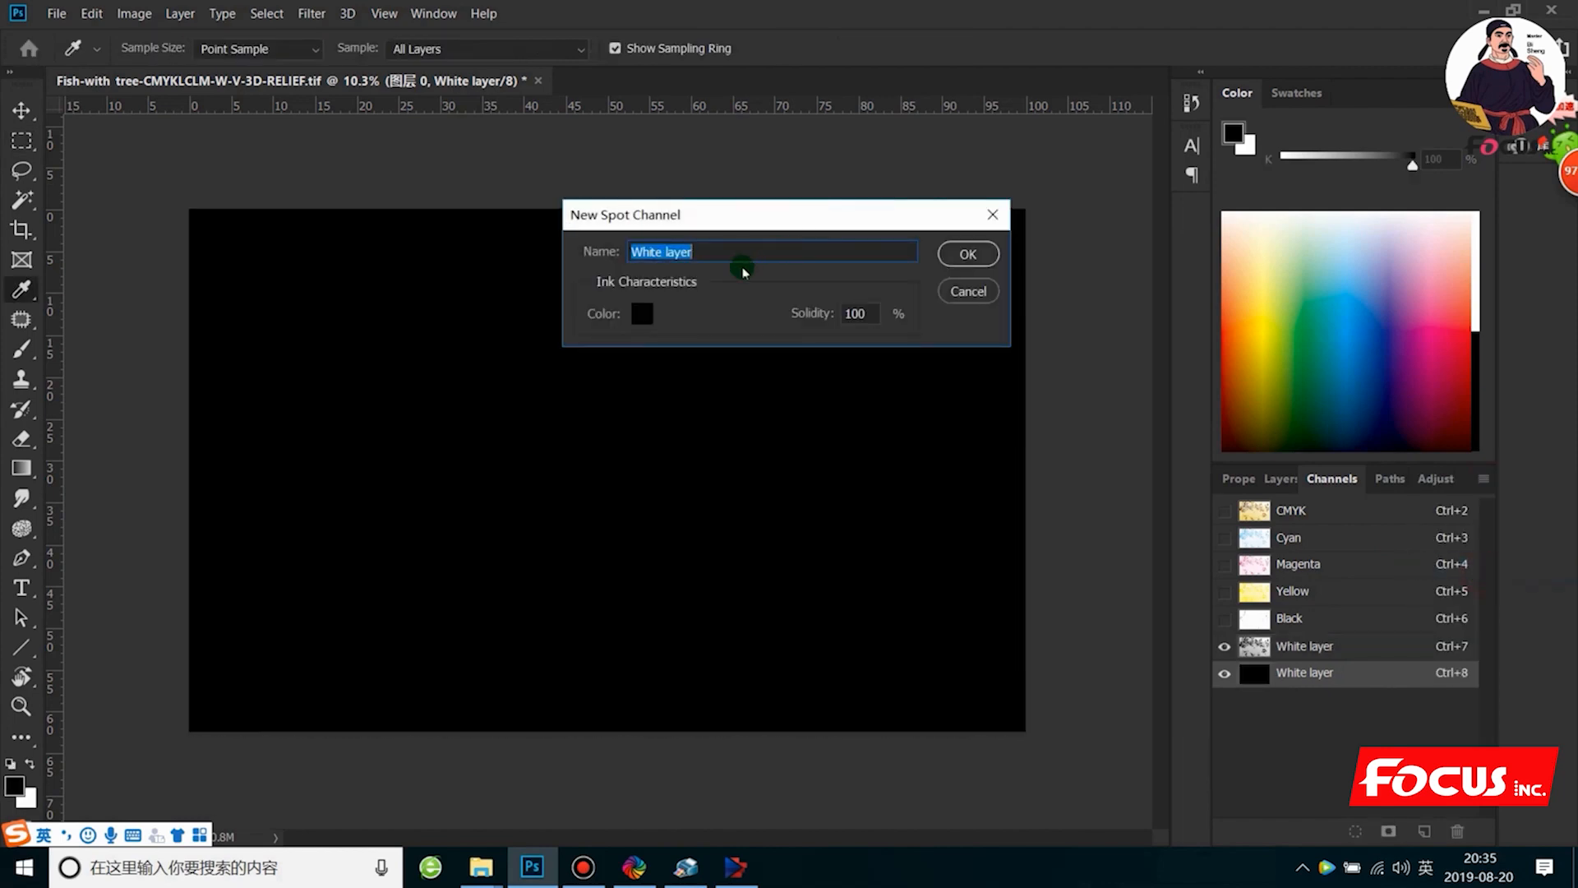
type("varnish")
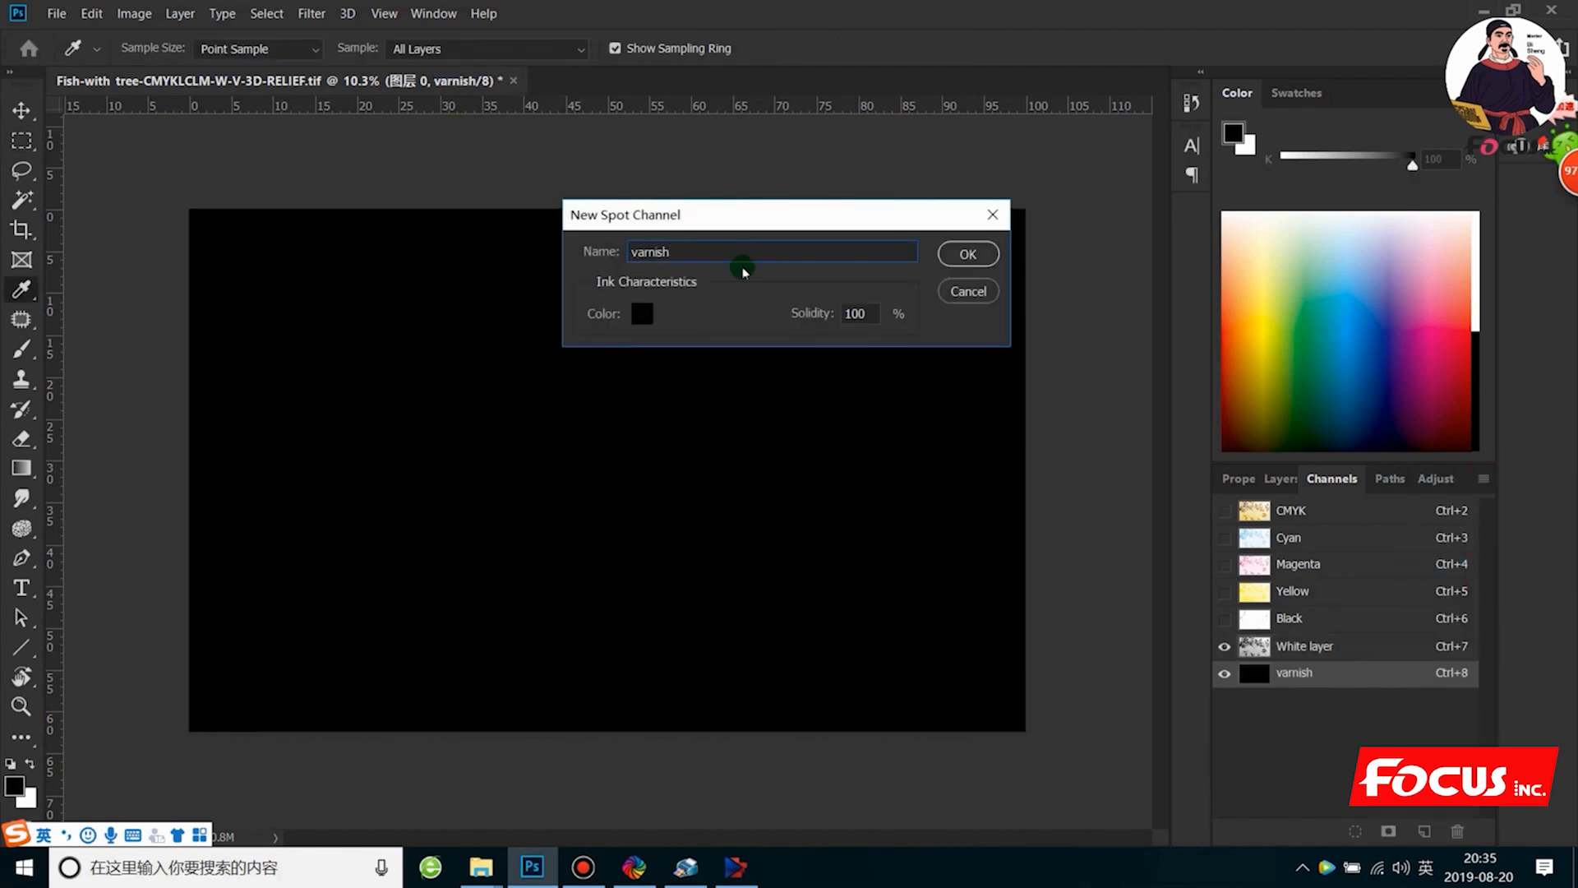
type(" layer")
key("Return")
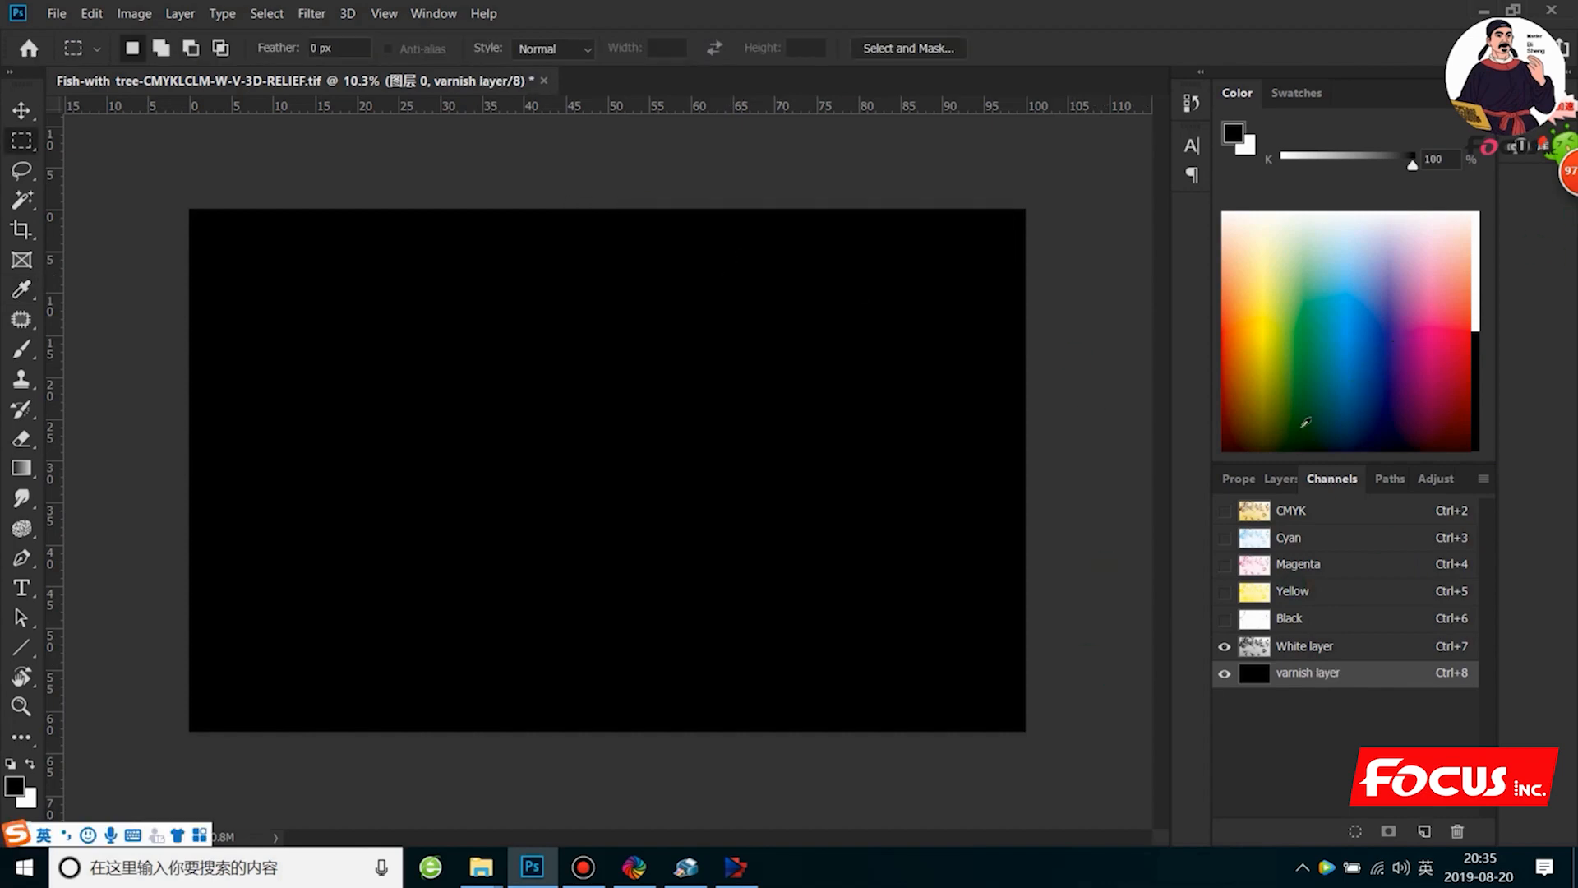
Check the varnish layer's visibility, select the White layer channel and show the CMYK channels alongside both spot channels.
left_click(1223, 674)
left_click(1225, 676)
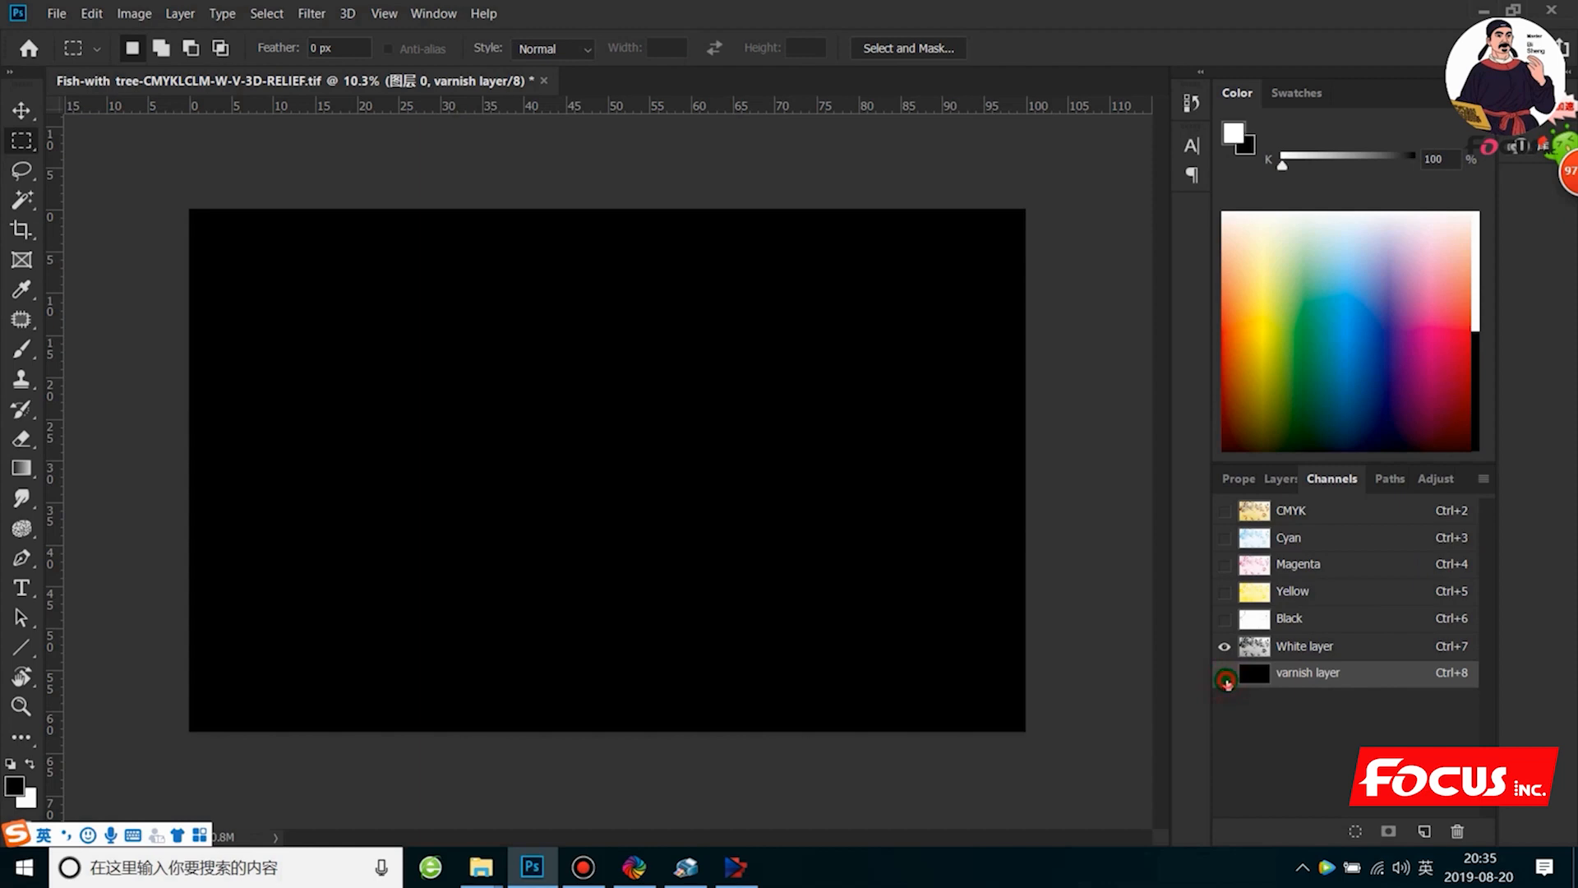
left_click(1226, 679)
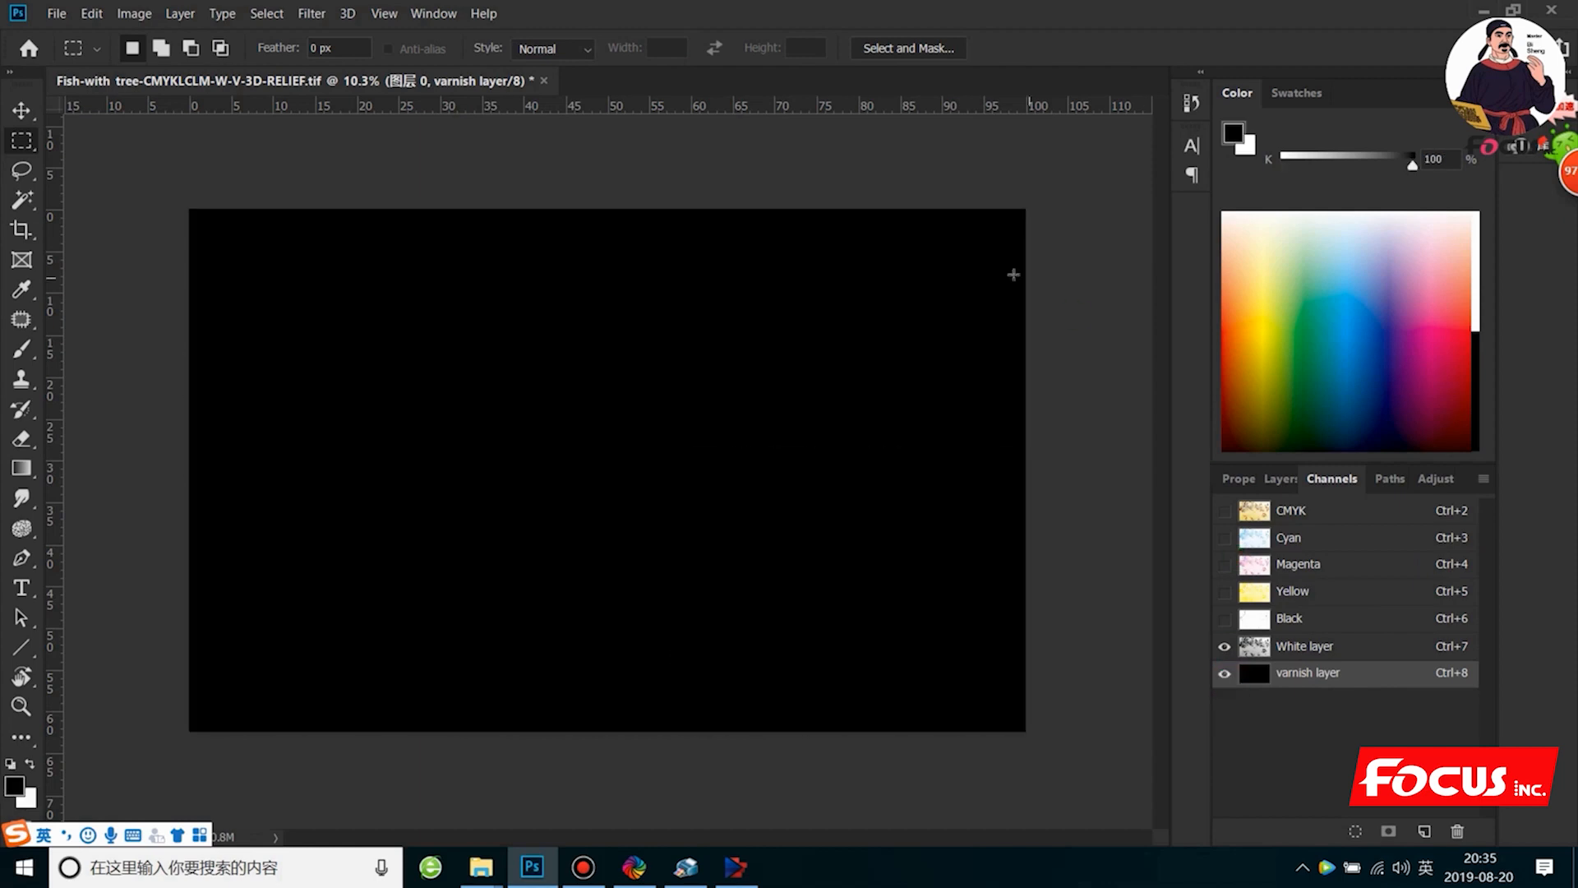
left_click(1274, 650)
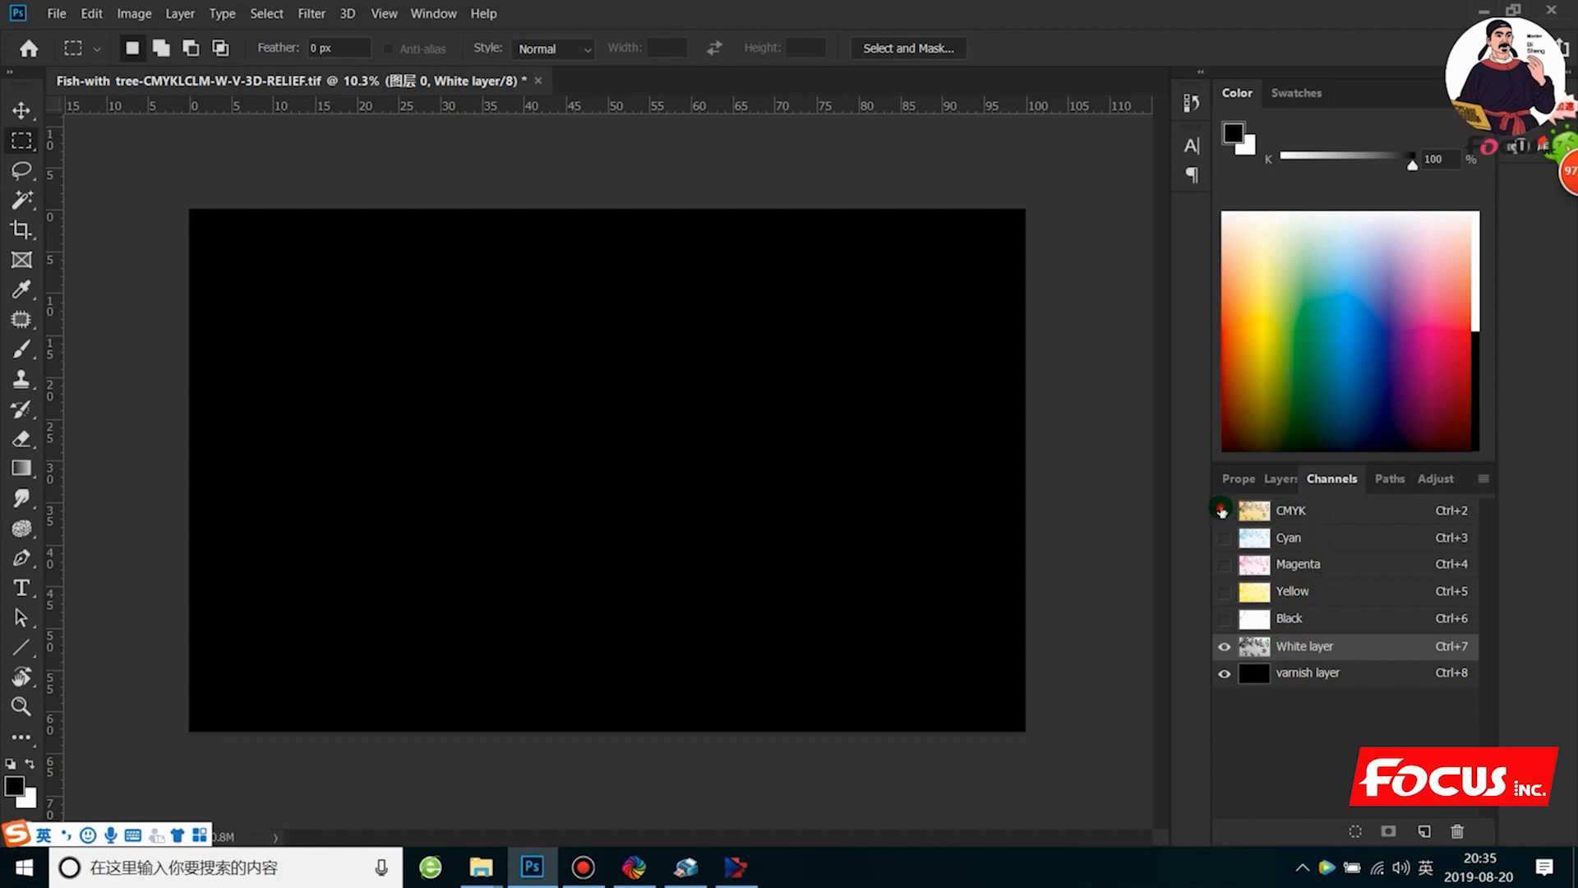
left_click(1222, 510)
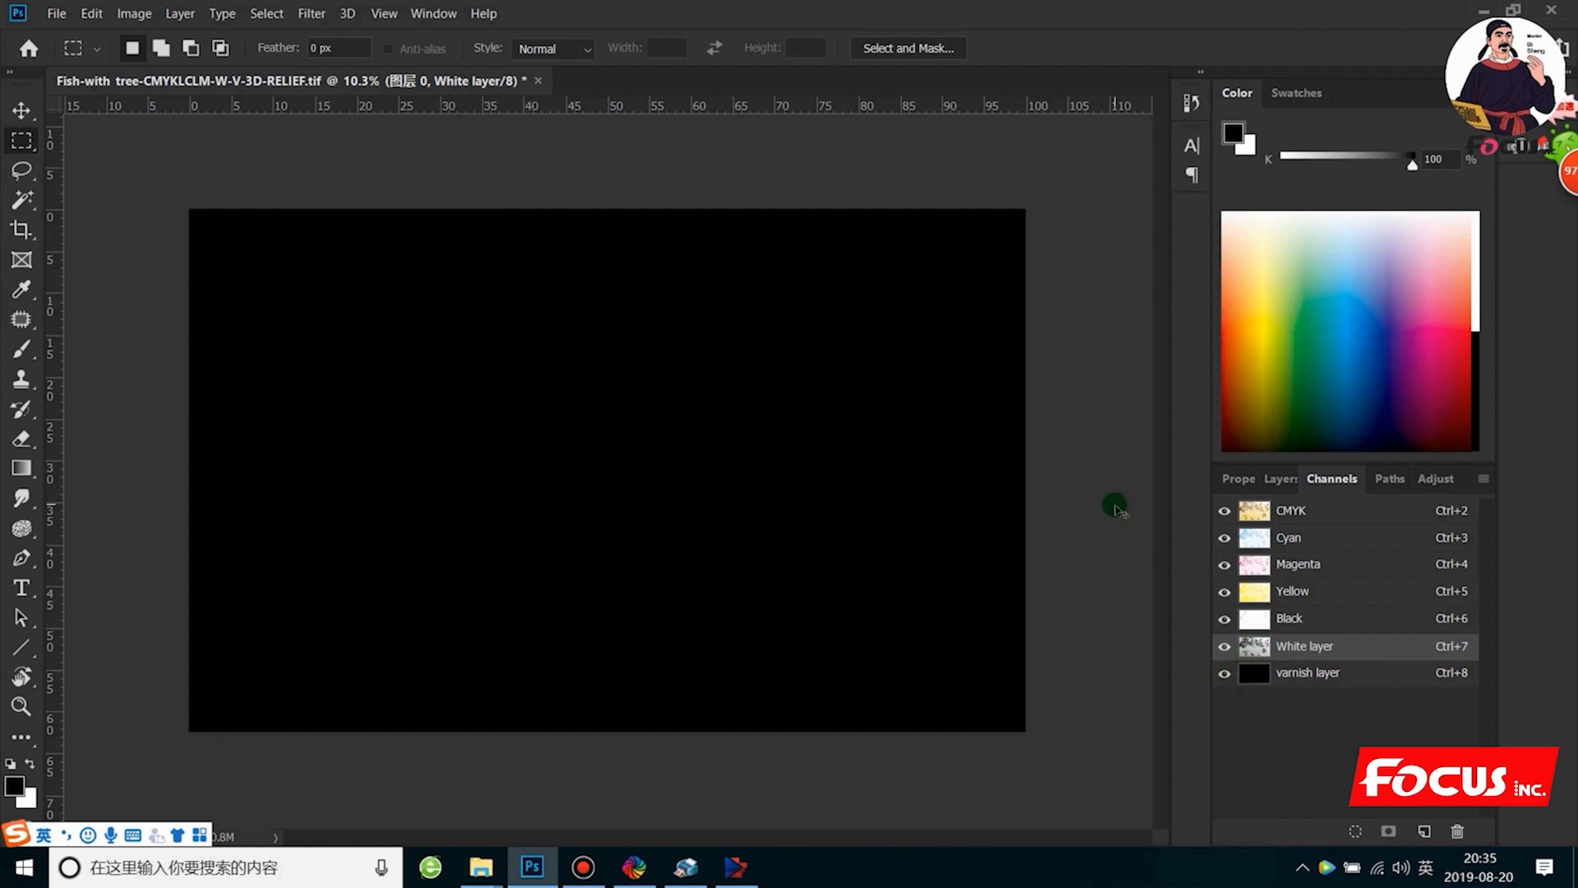
Save the artwork as the TIFF file Fish-with tree-CMYKLCLM-W-V-grayscale-print with spot colors, layers and LZW compression.
key("ctrl+shift+s")
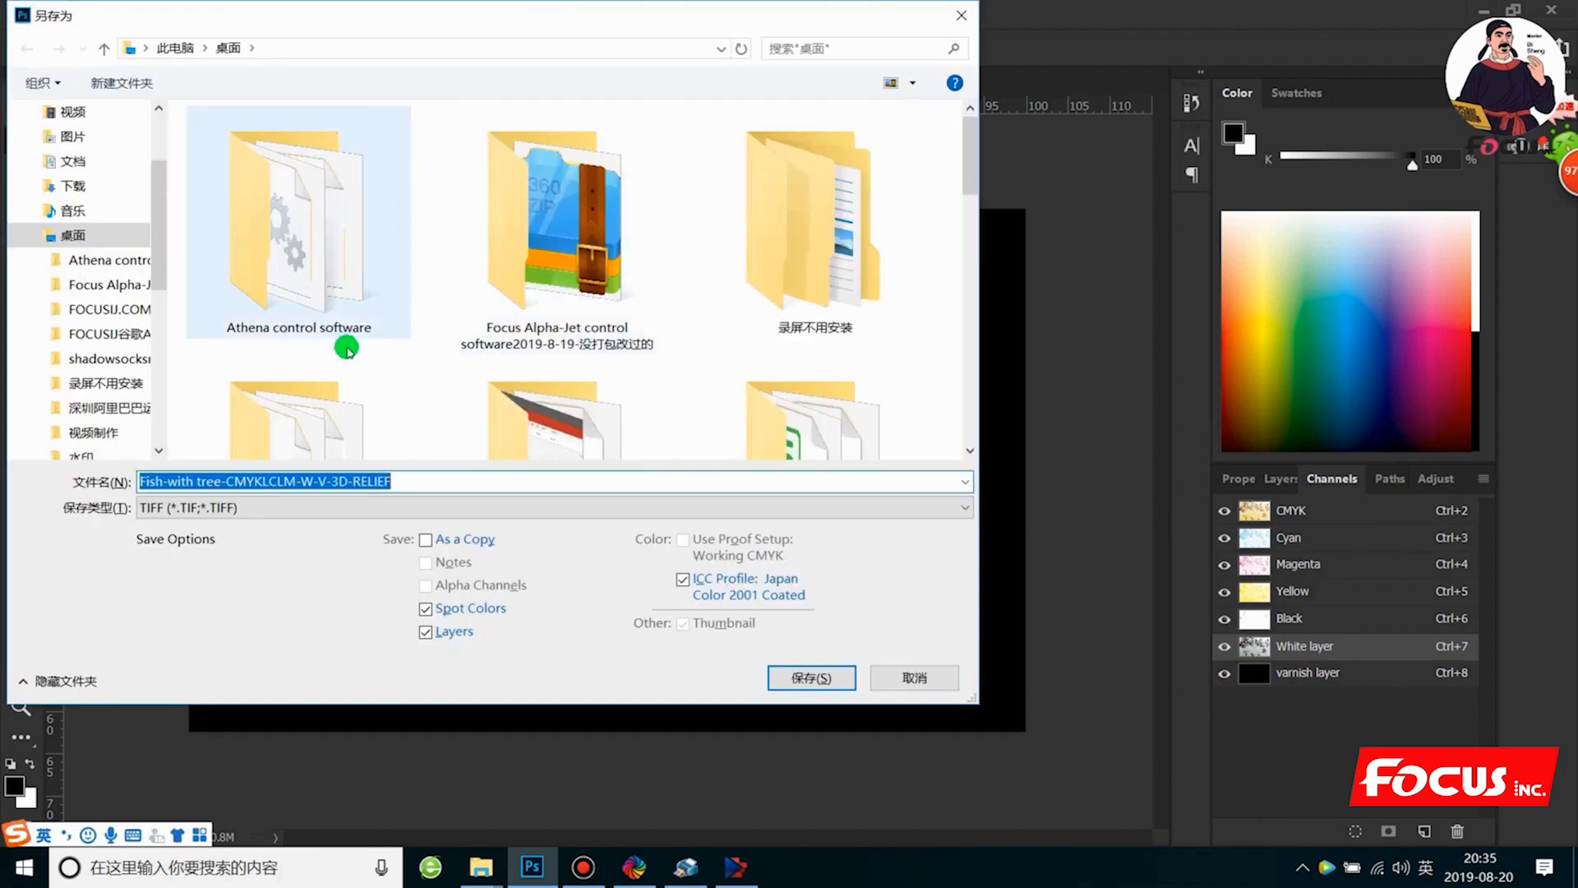
left_click_drag(406, 487, 333, 486)
key("BackSpace")
type("grayscale")
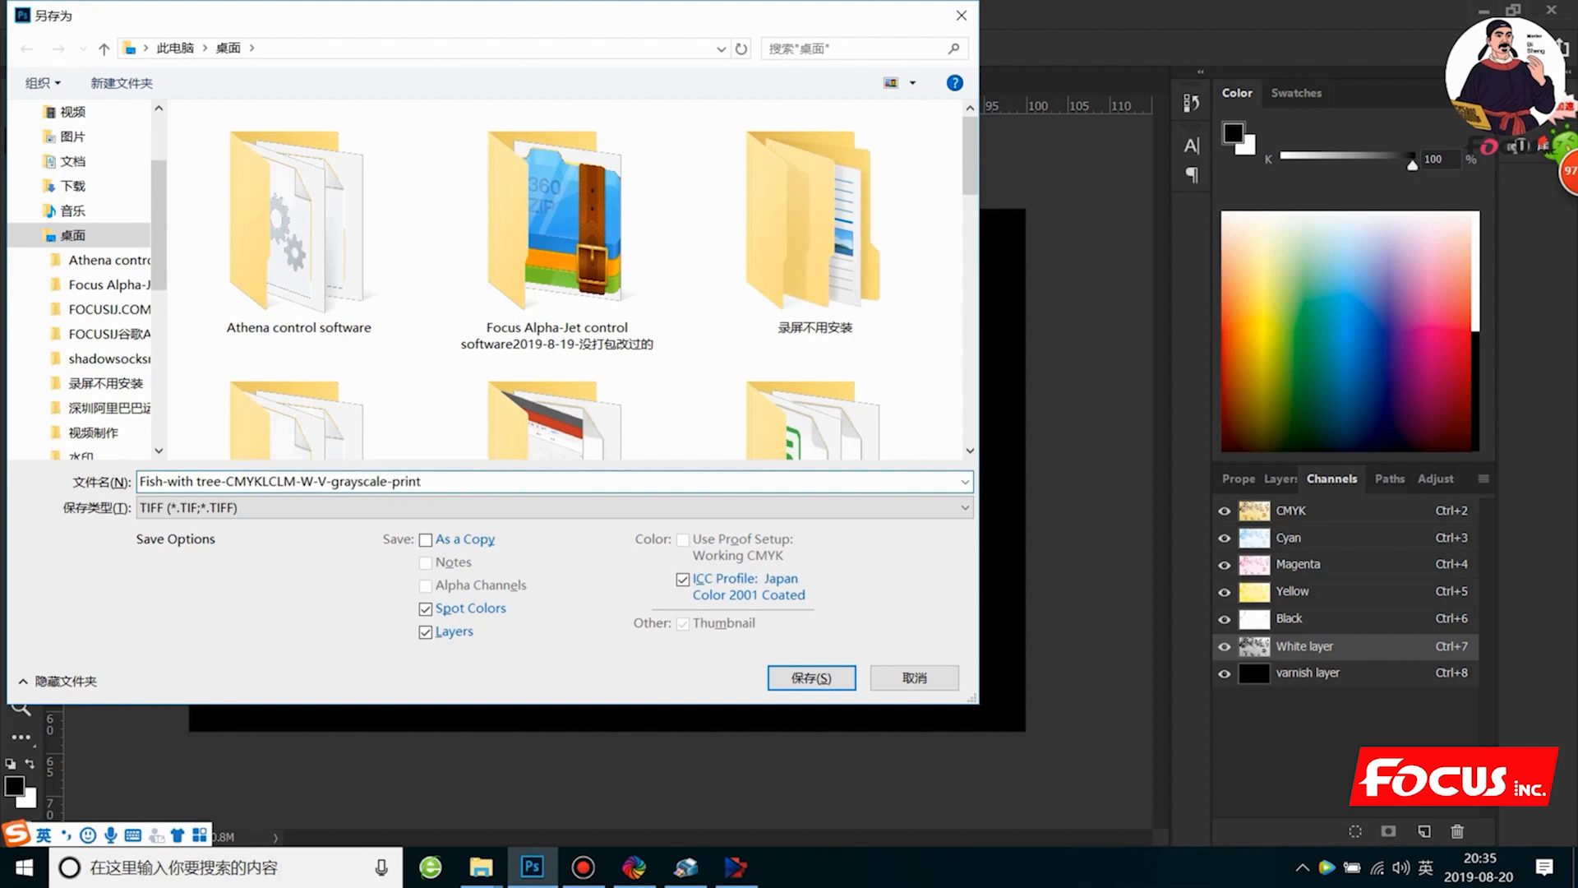
left_click(811, 678)
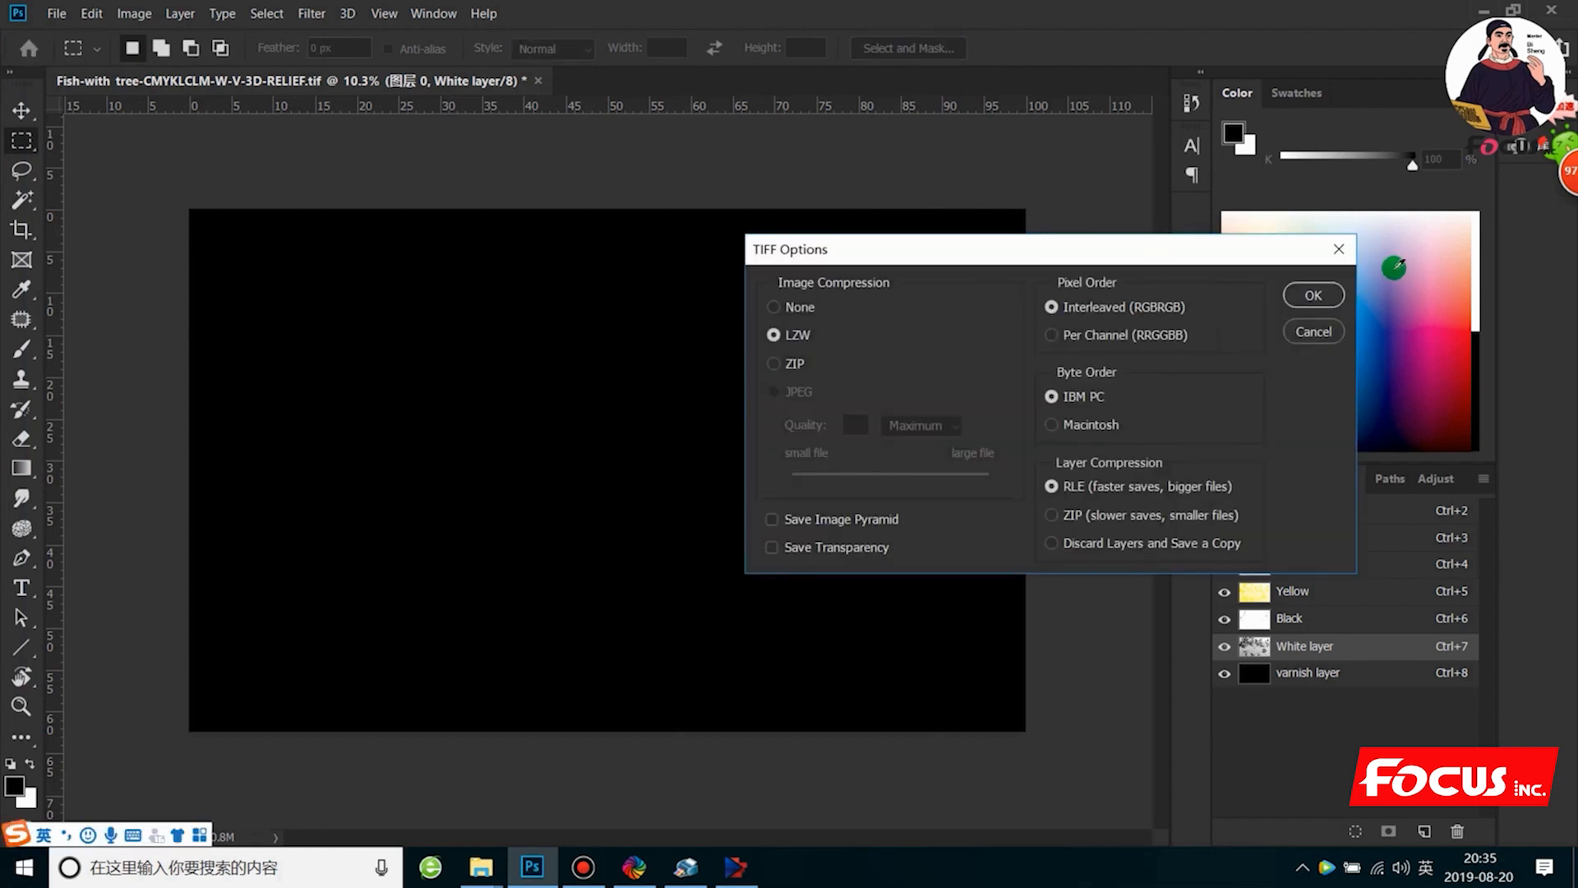
left_click(1313, 294)
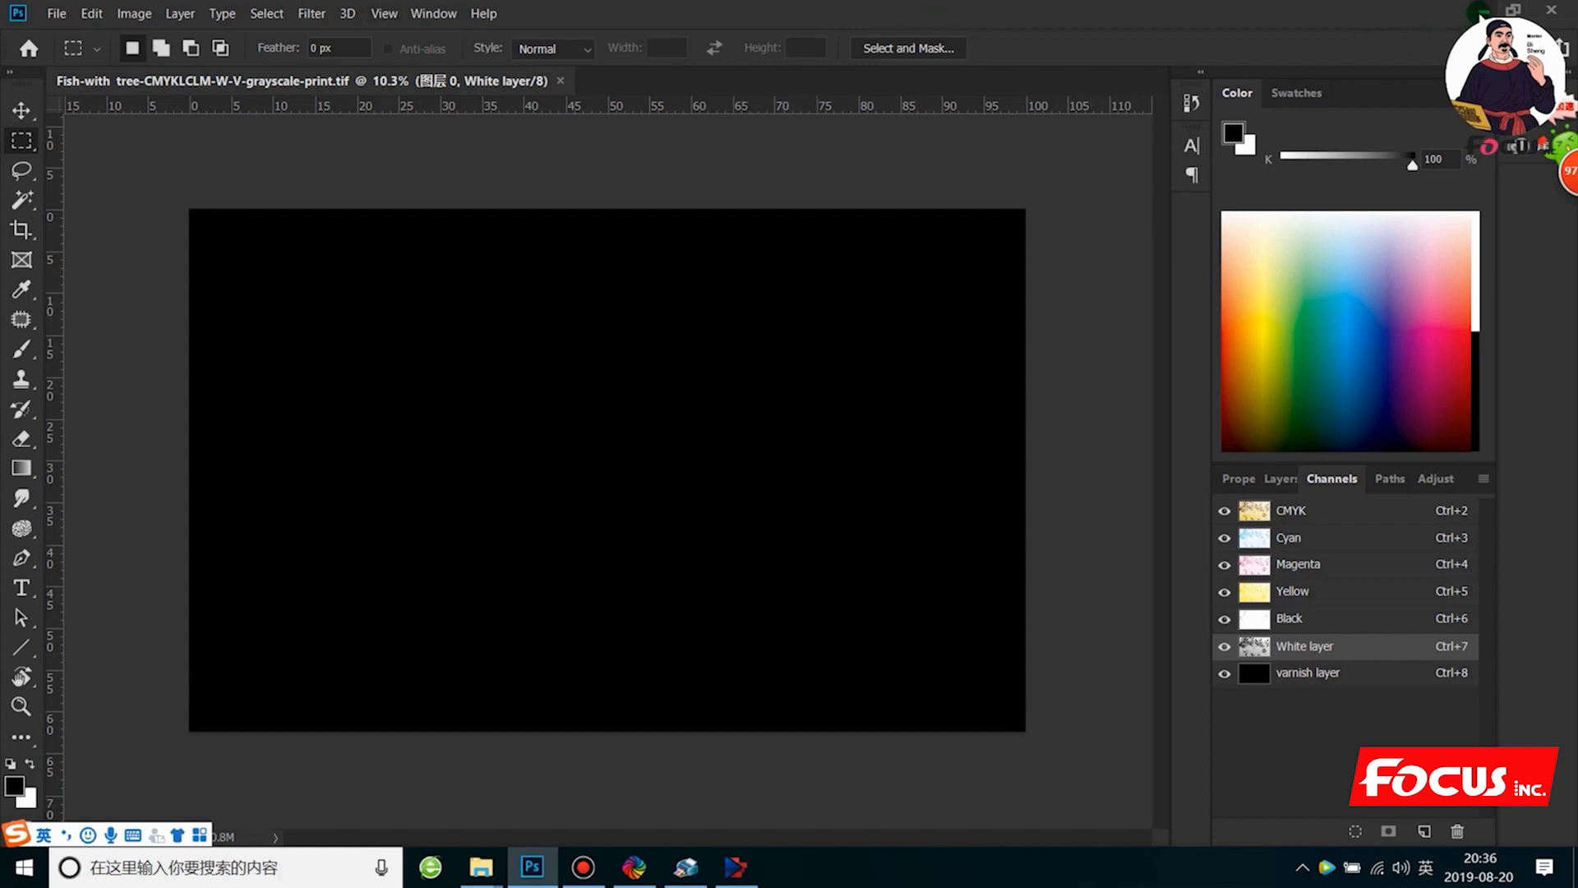
Minimize the image editor and refresh the desktop.
left_click(1480, 12)
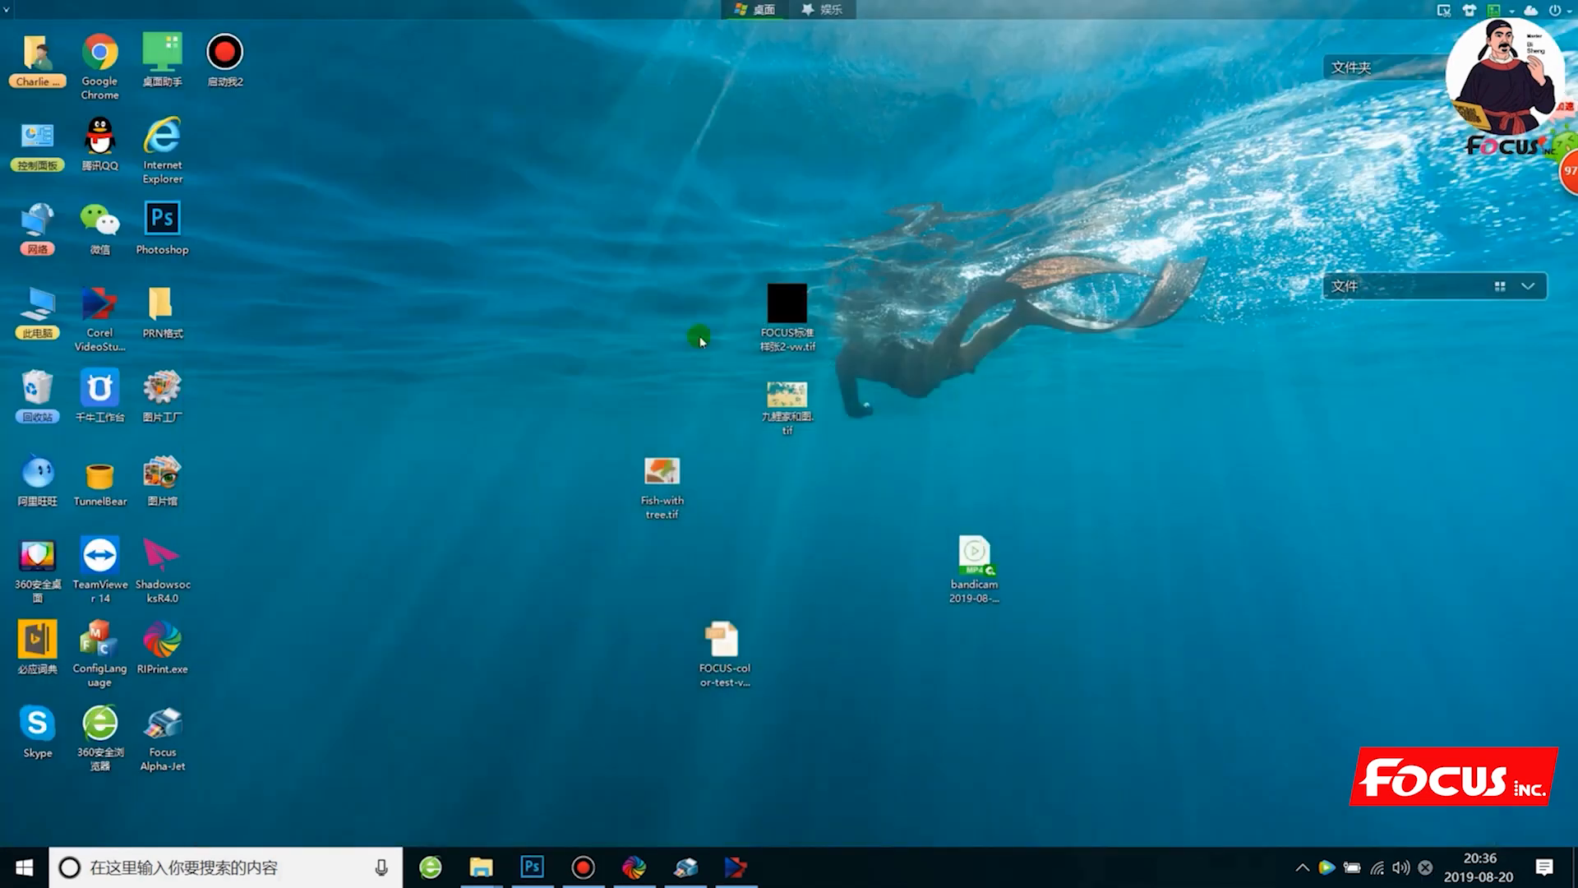
right_click(401, 384)
left_click(470, 454)
right_click(404, 384)
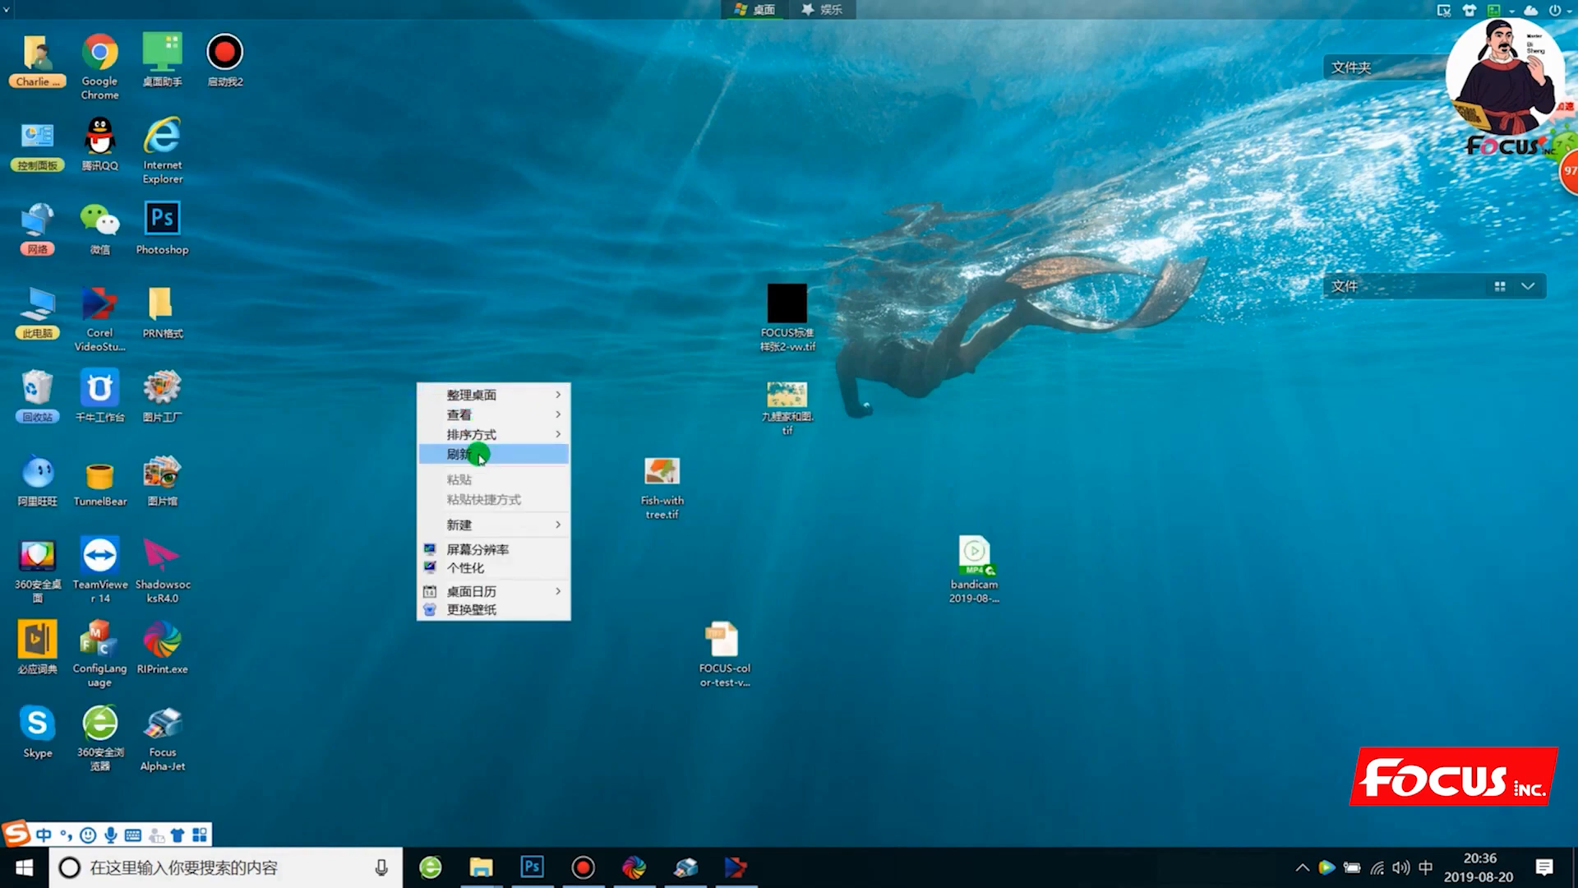
left_click(463, 452)
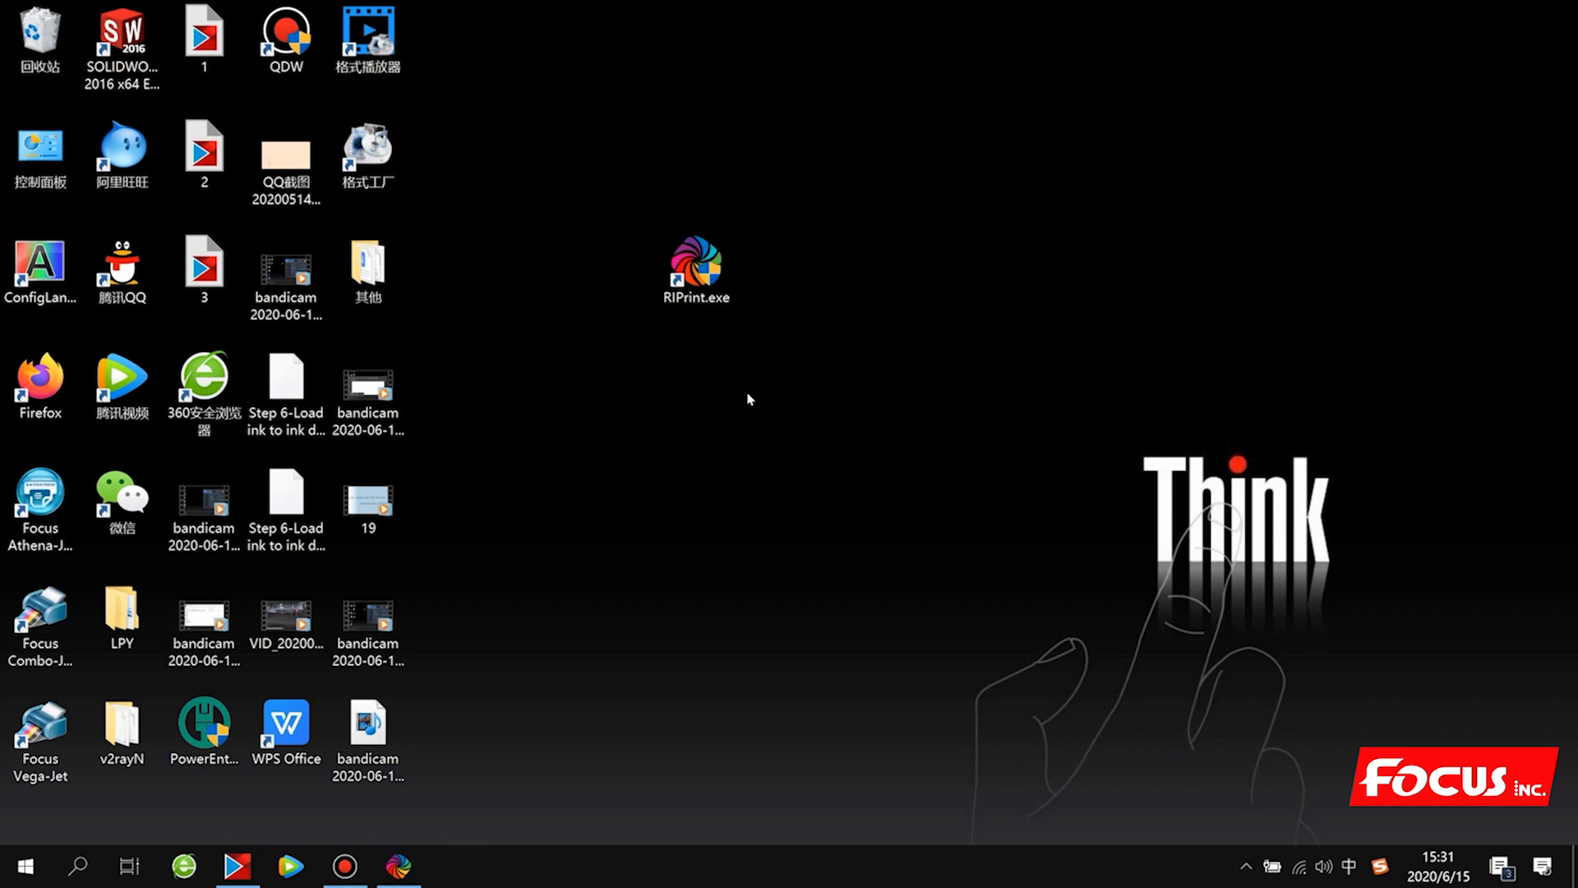
Switch to RIPrint and check the default EPS-XP600-UV printer in the printer settings.
double_click(708, 279)
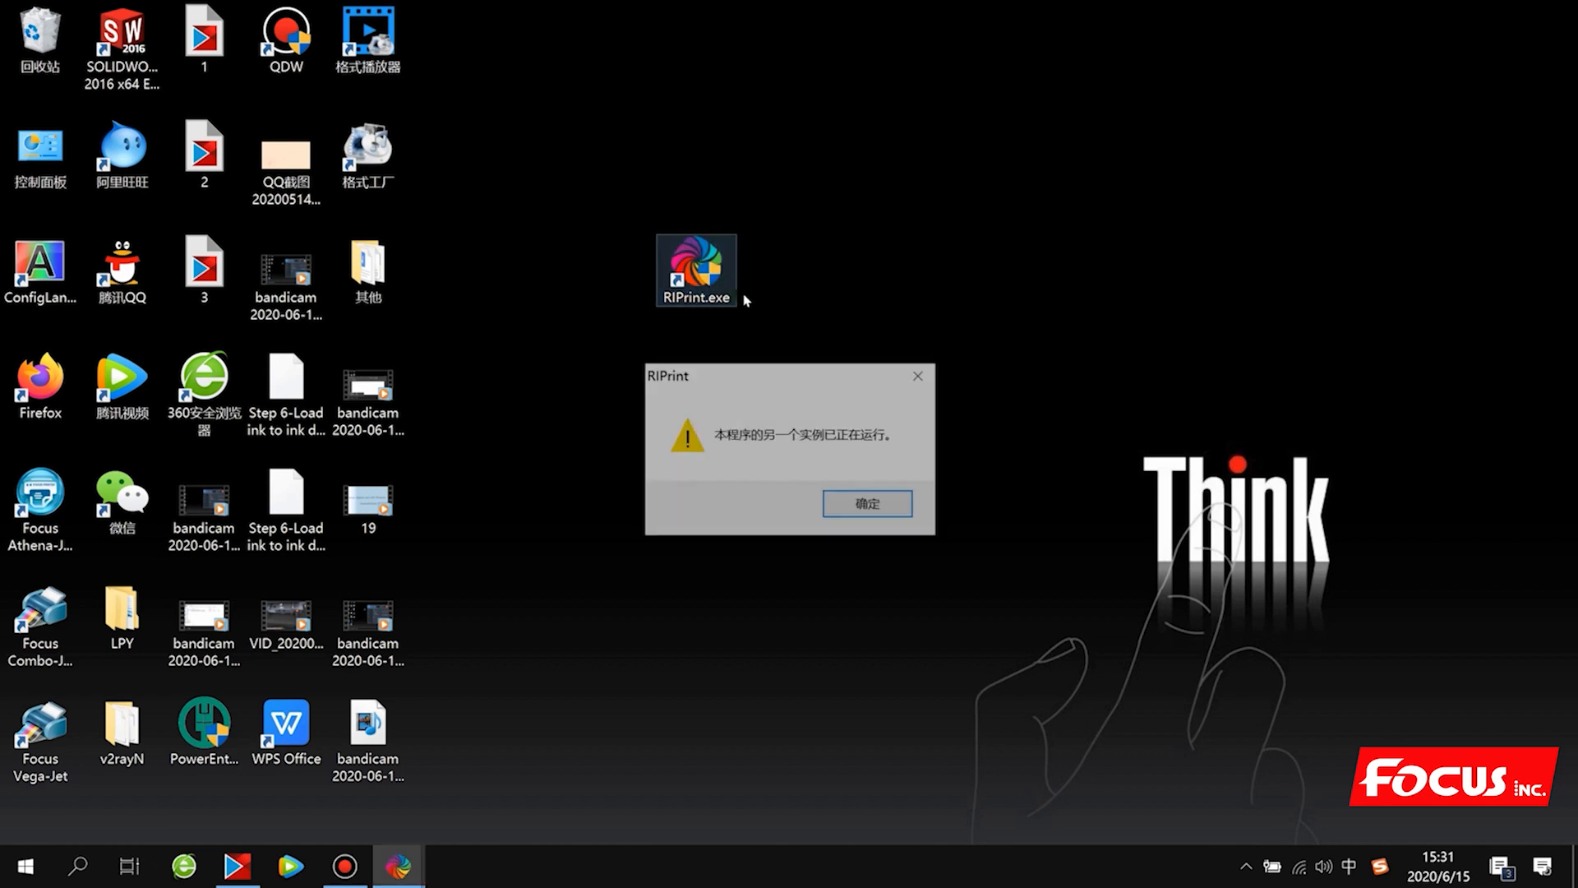
left_click(869, 503)
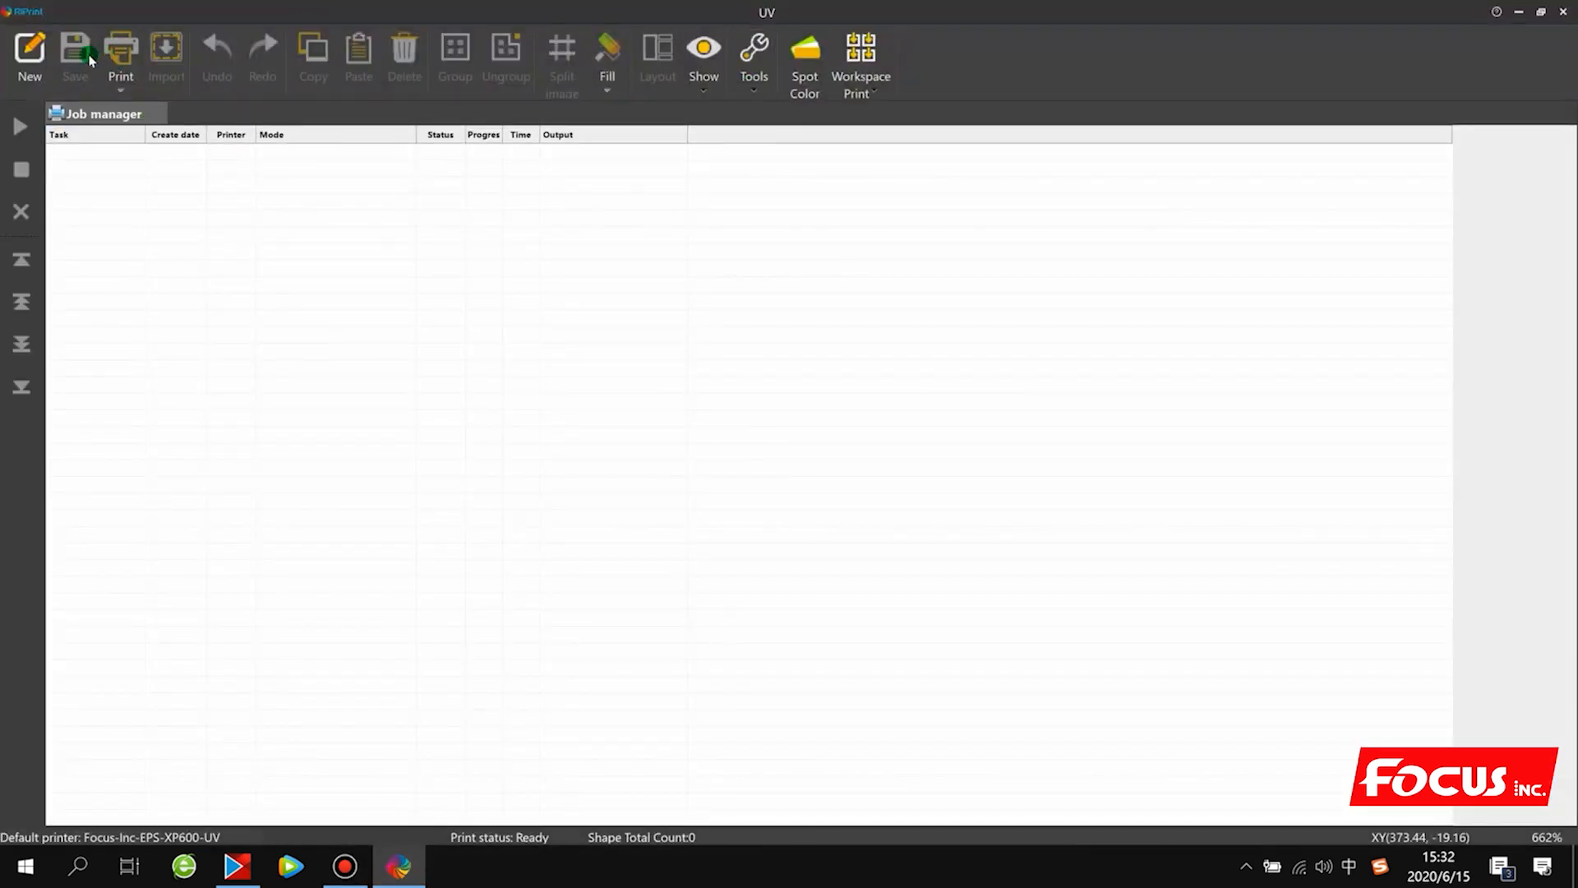
left_click(20, 12)
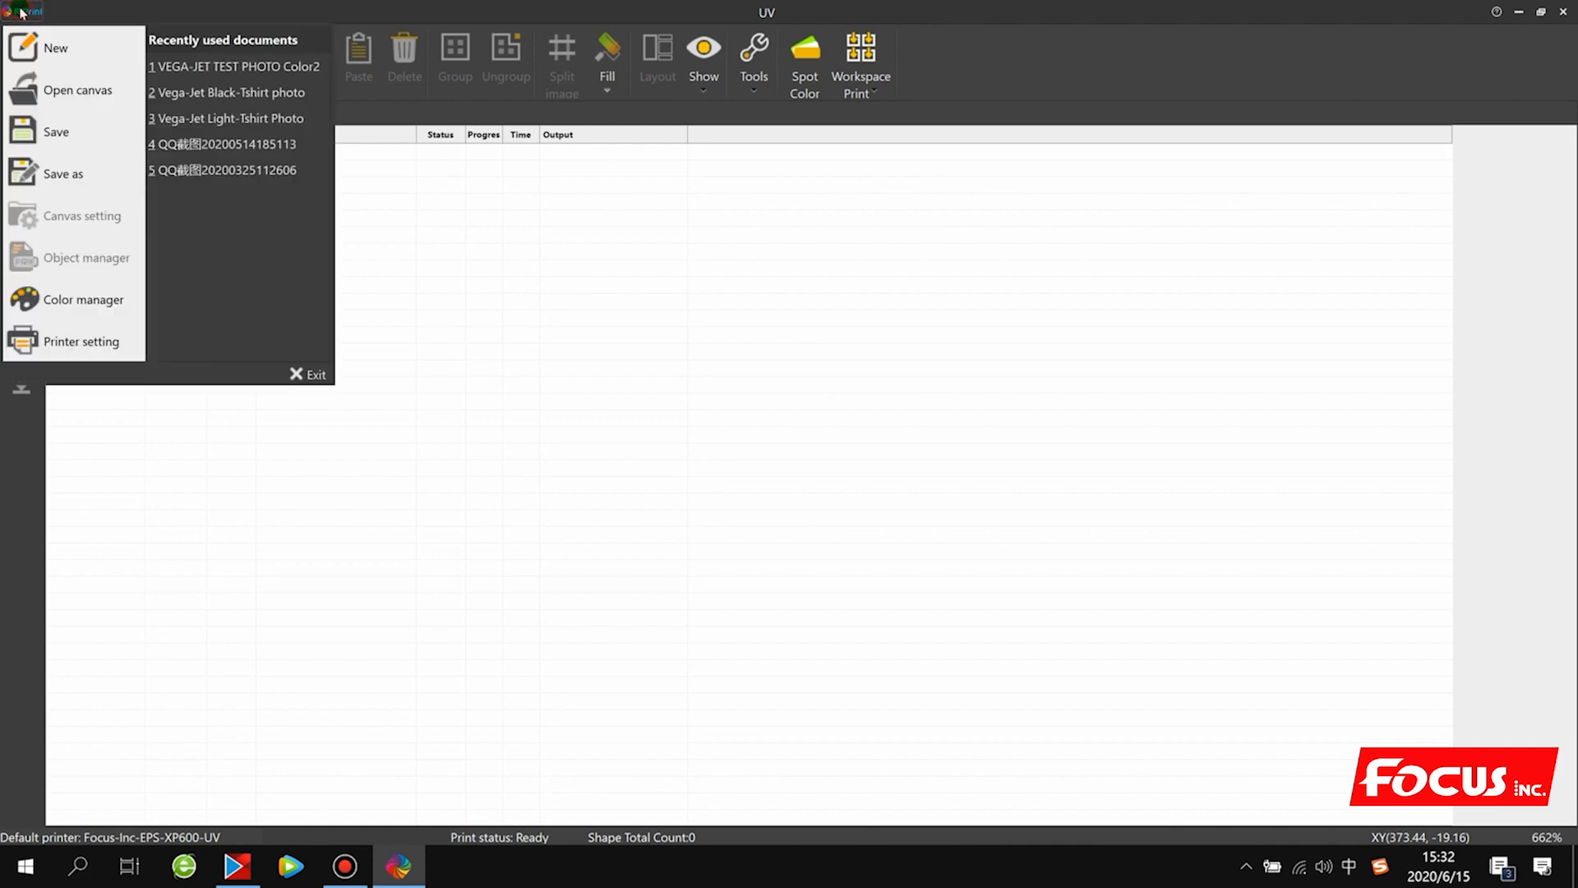
left_click(70, 337)
left_click(618, 321)
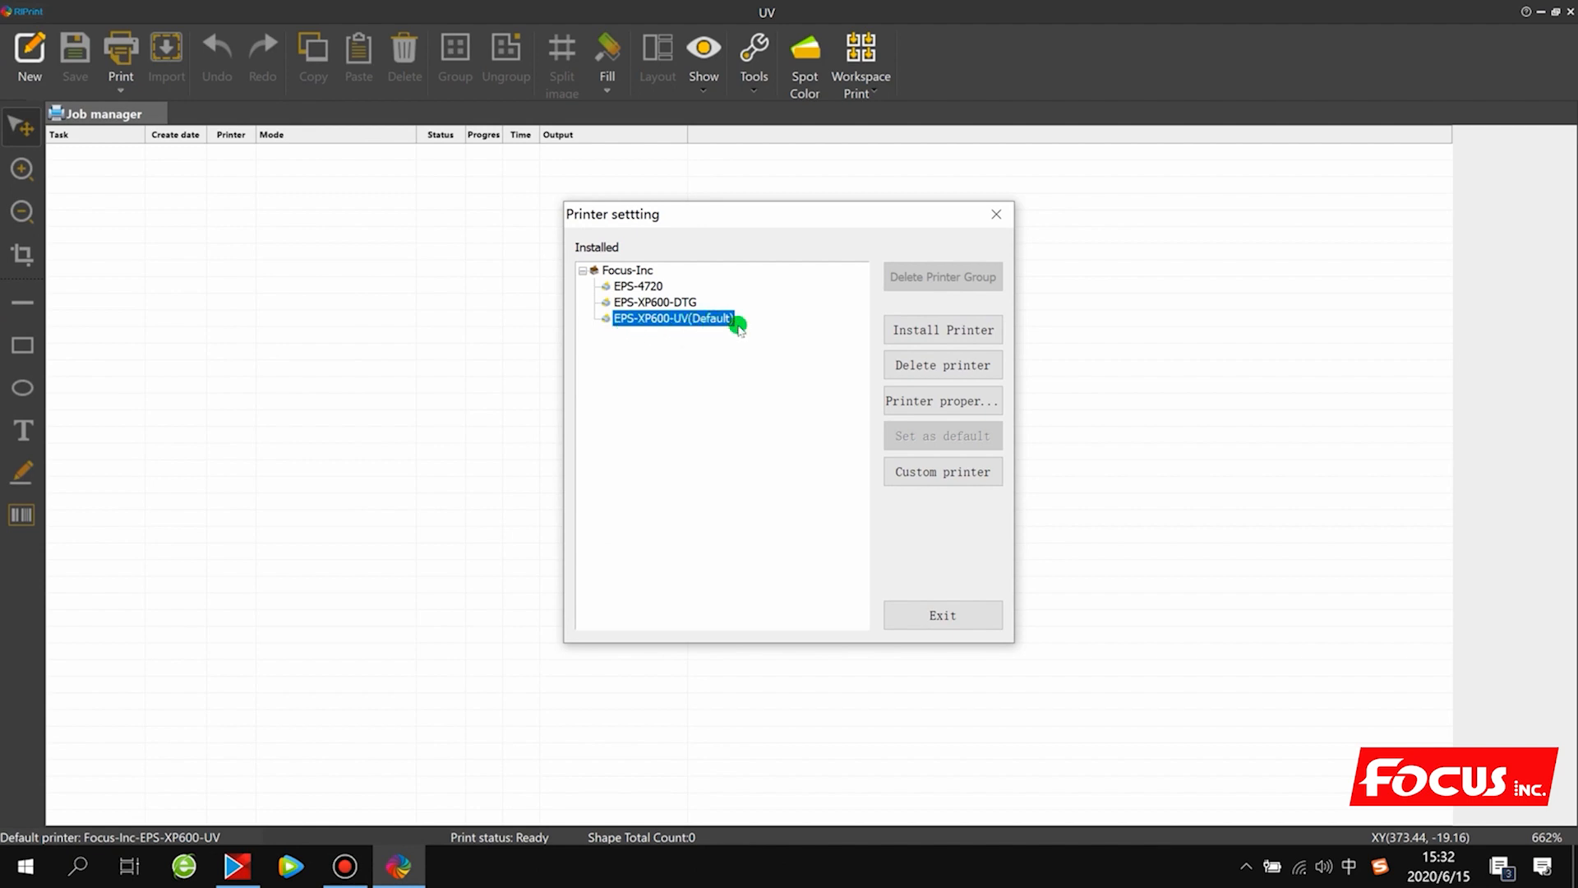
left_click(956, 609)
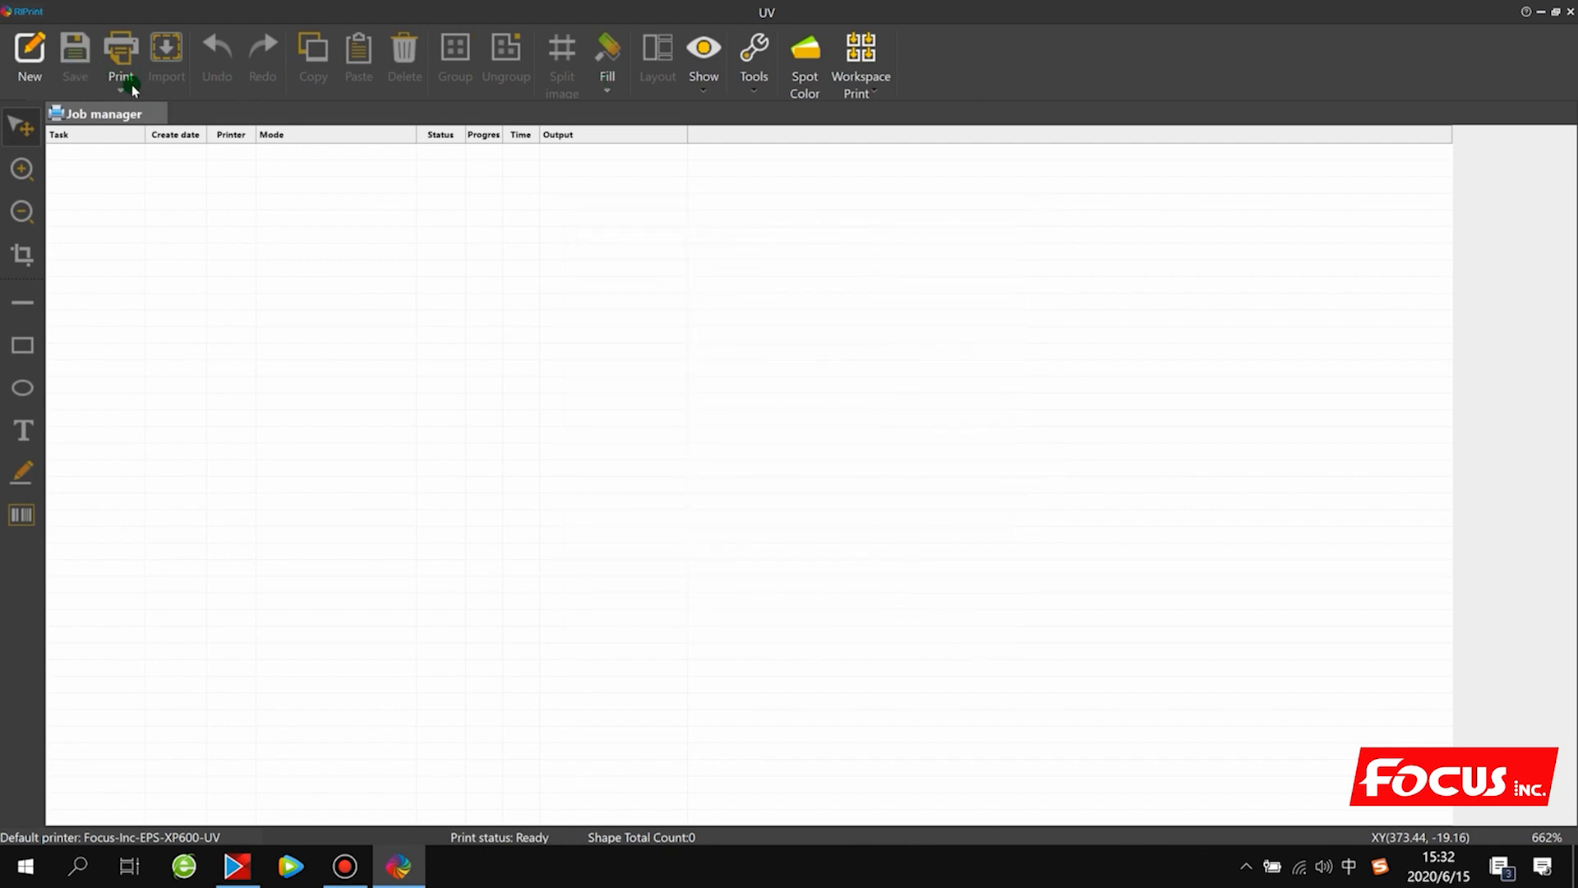
Create a new canvas and import the COMBO-JET TEST PHOTO C-W-V image at its original size.
left_click(34, 58)
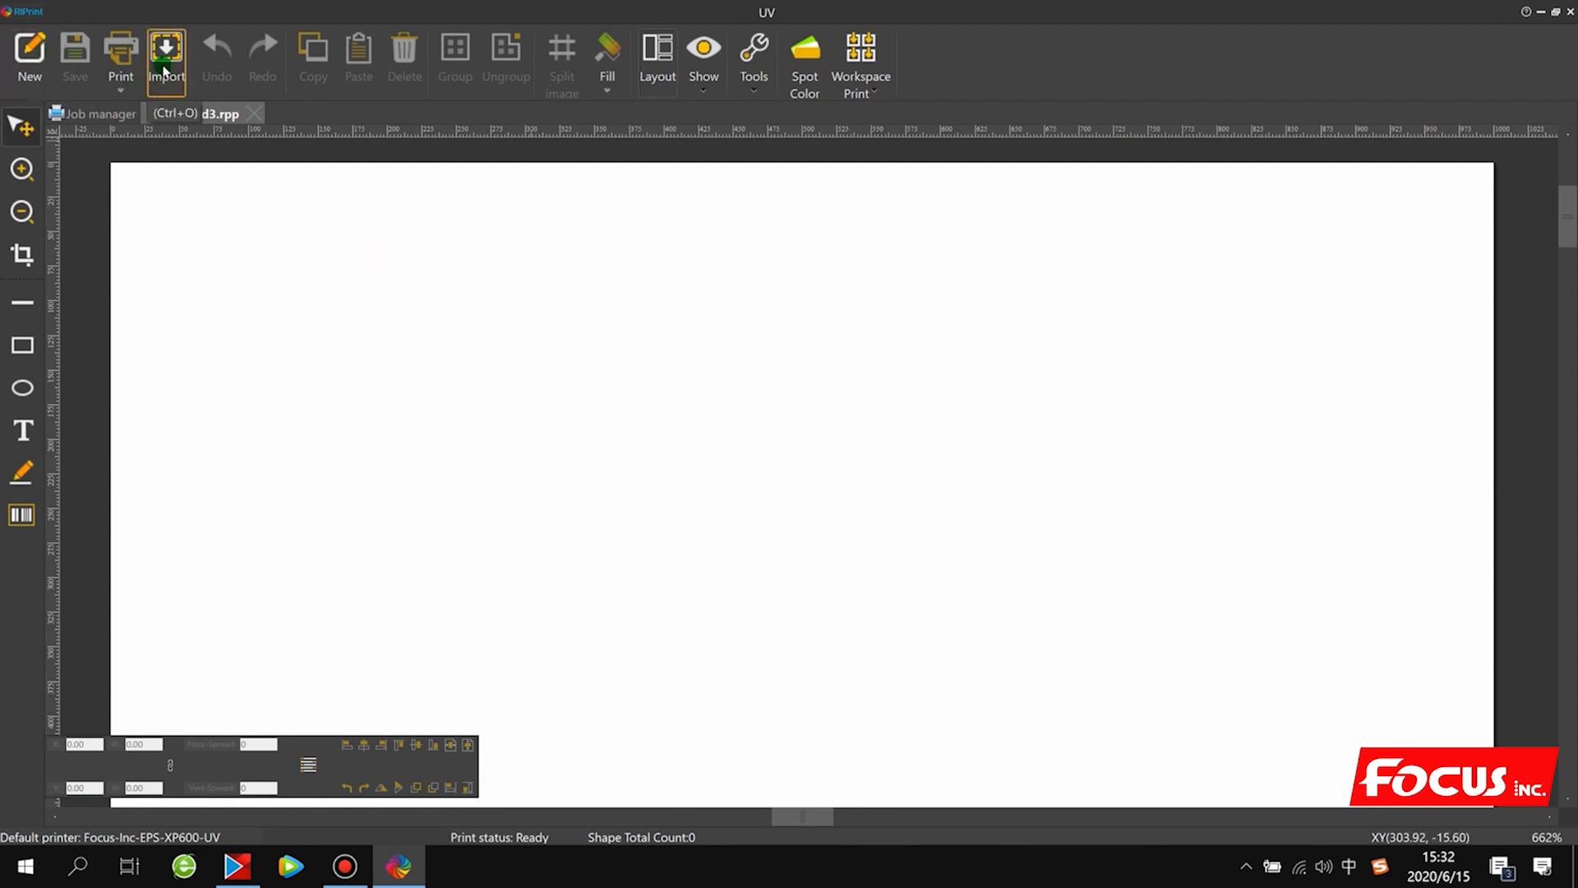
left_click(163, 70)
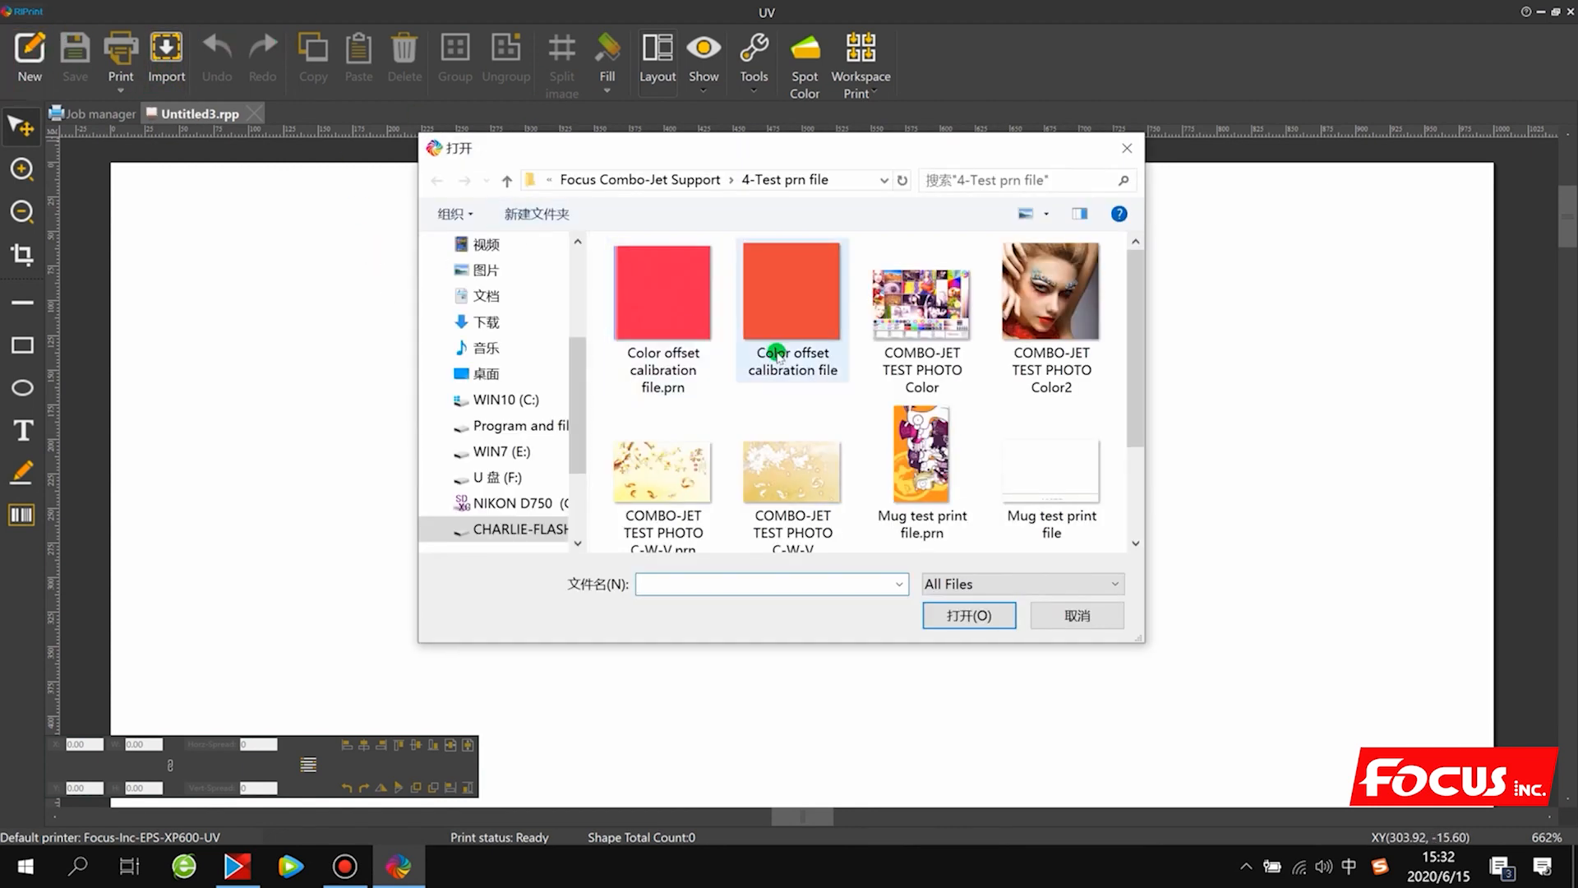
left_click(758, 485)
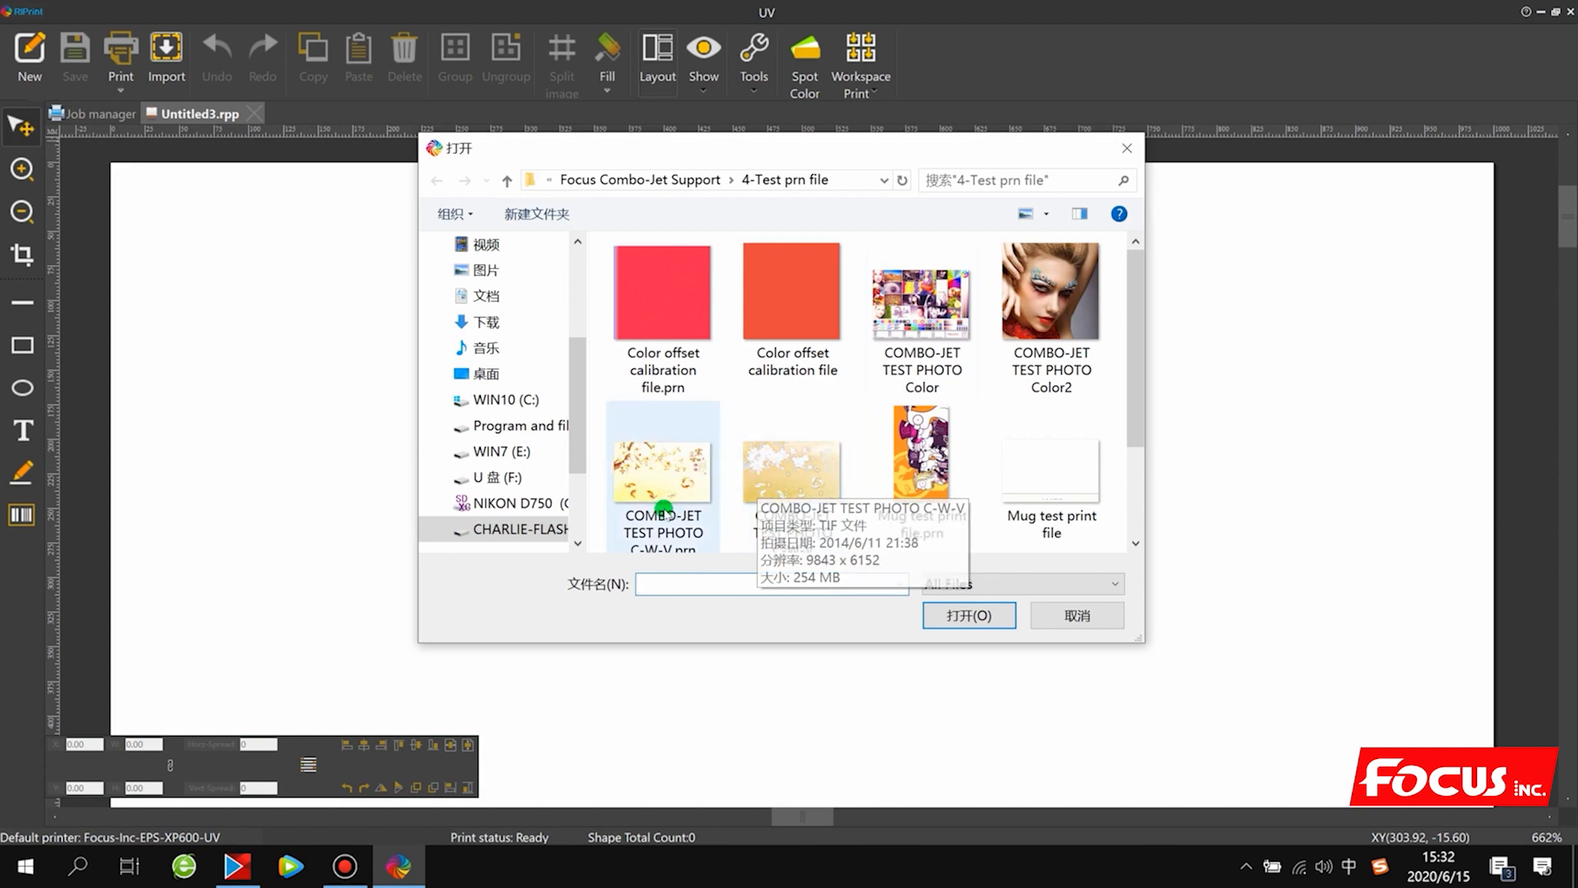
left_click(822, 510)
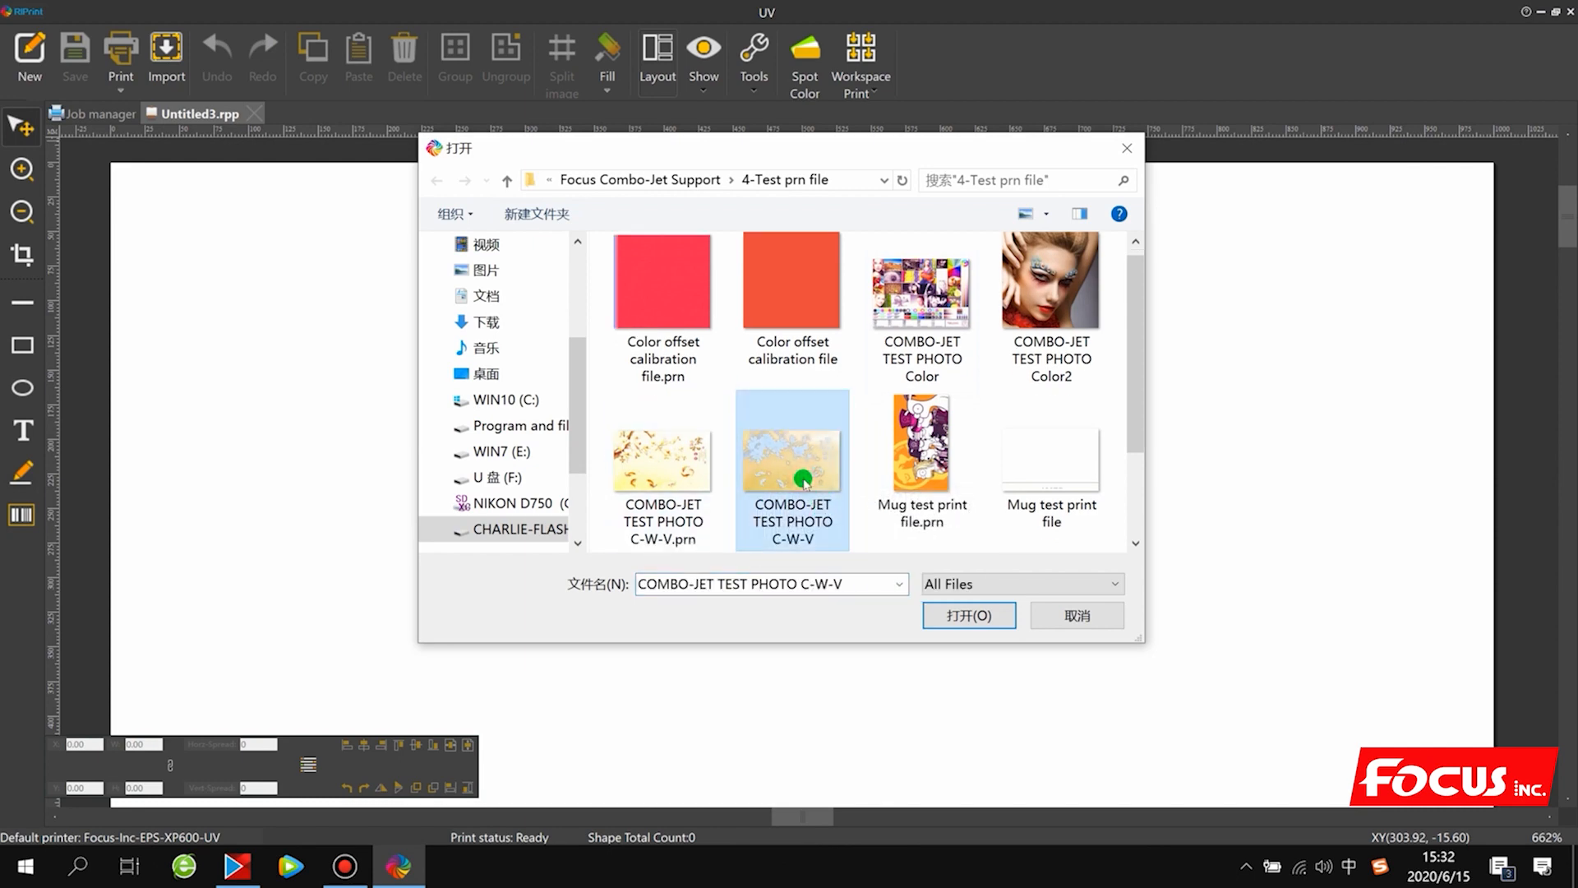
scroll(816, 469, "down", 2)
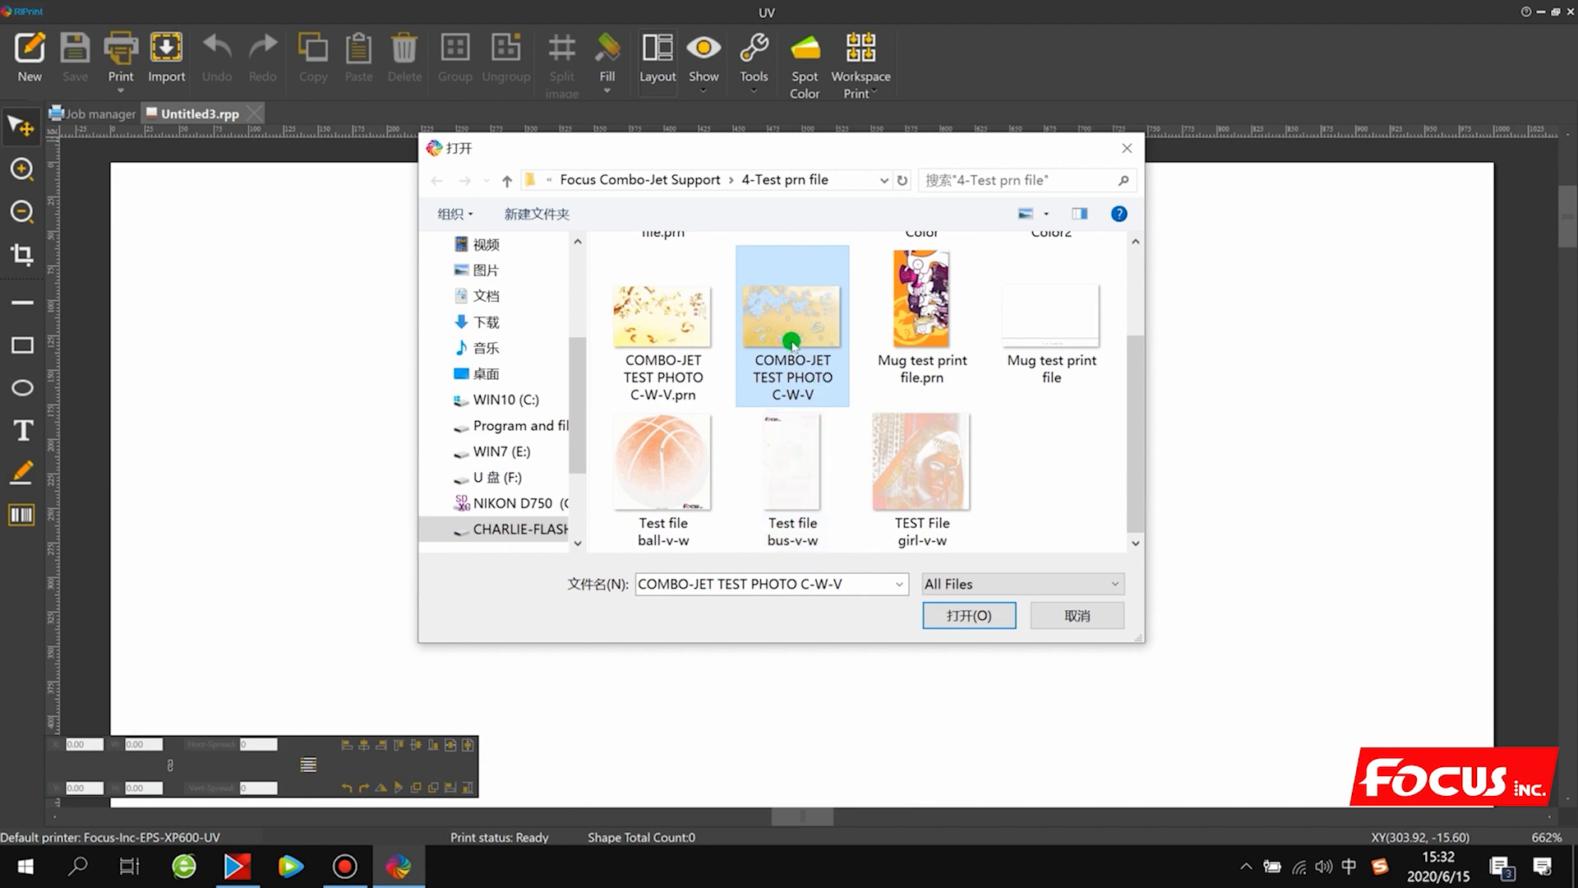
left_click(952, 614)
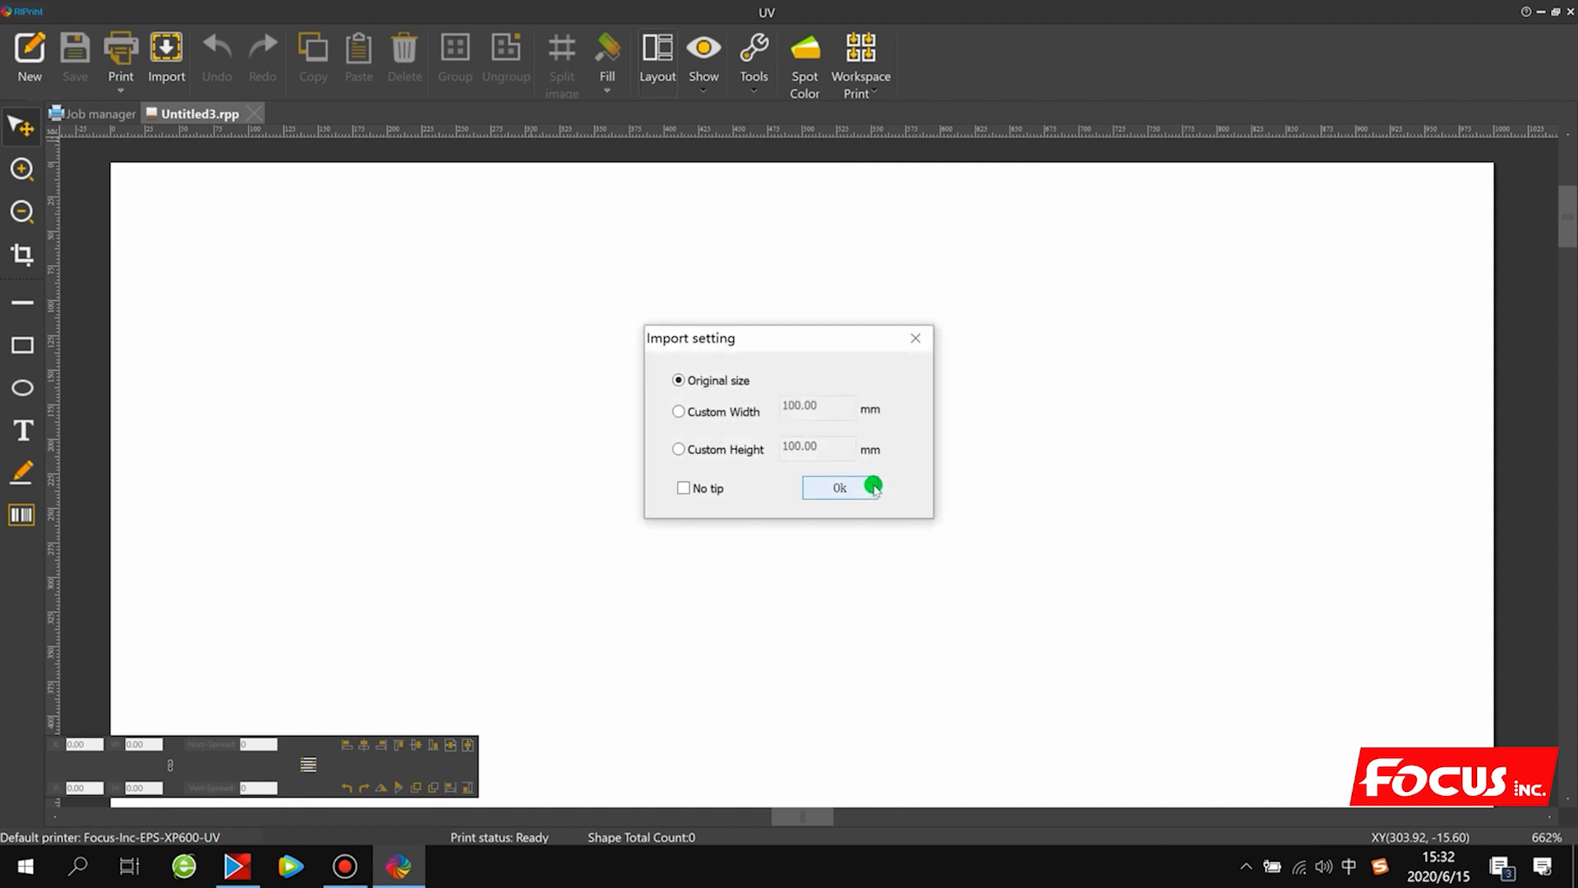
left_click(873, 487)
Set the imported image's output width to 300 mm with the aspect ratio constrained.
right_click(693, 419)
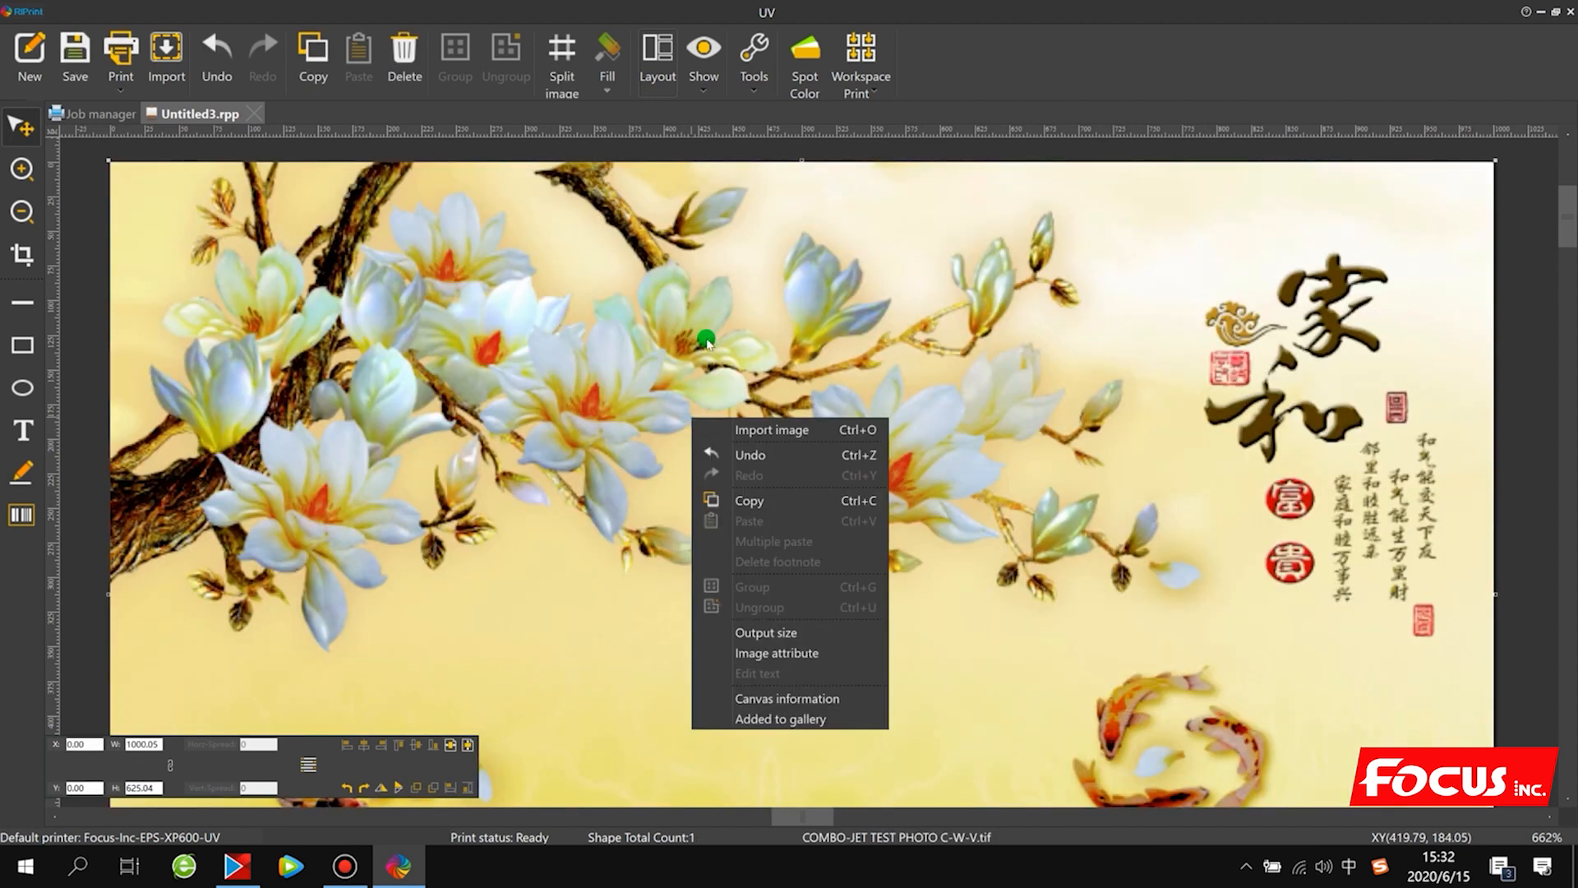
right_click(699, 312)
left_click(781, 535)
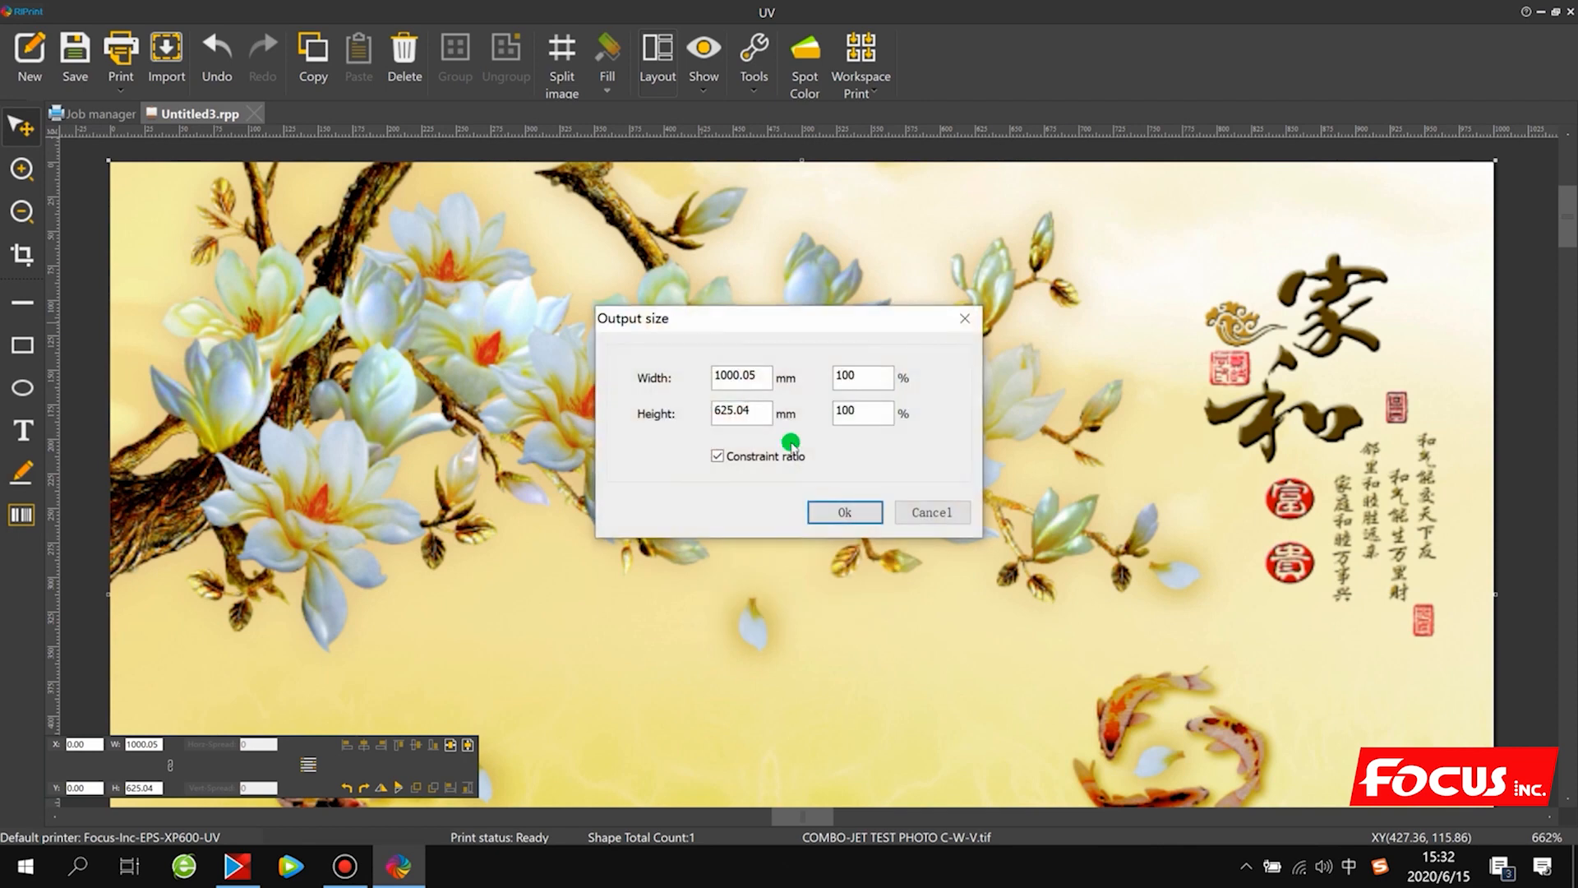
double_click(757, 374)
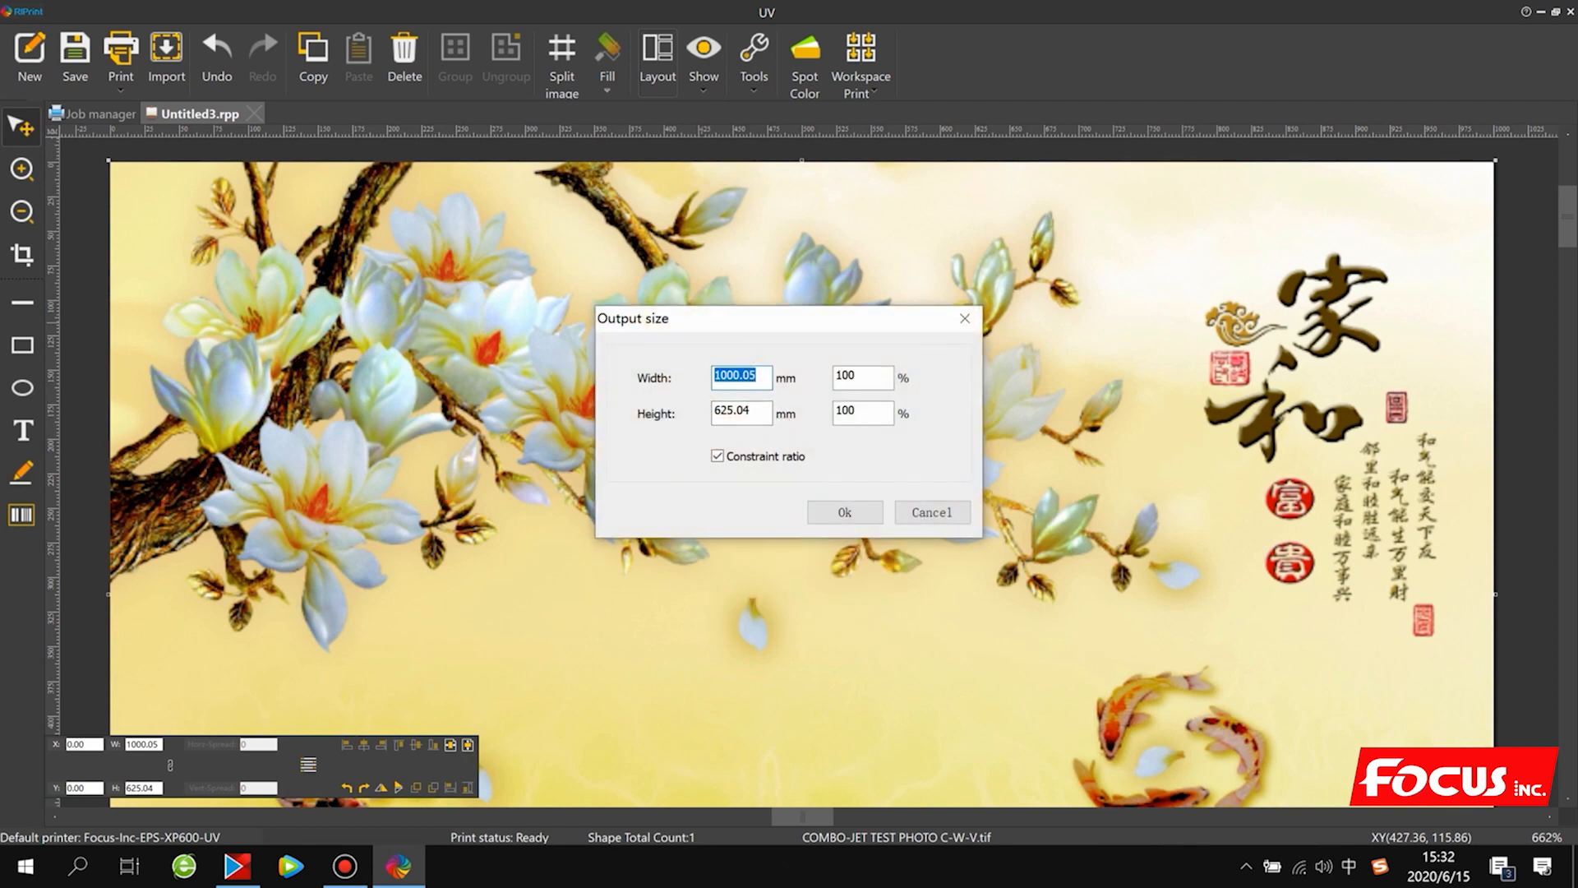
type("300")
key("Return")
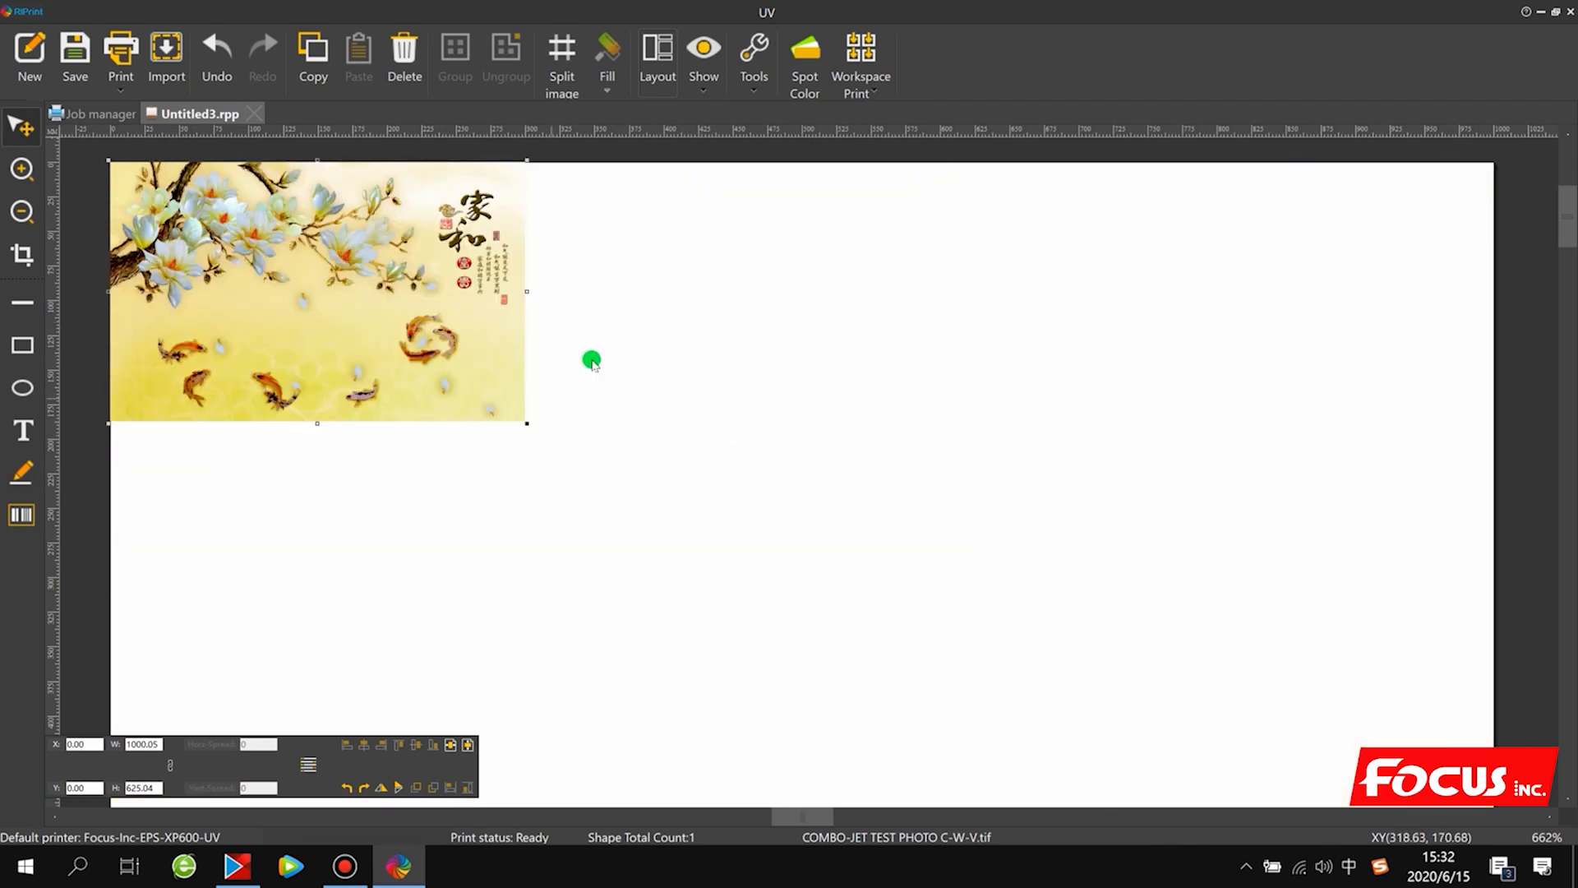
Move the image to about X 85 mm, Y 44 mm on the canvas and check its output size.
left_click_drag(432, 296, 544, 354)
right_click(543, 354)
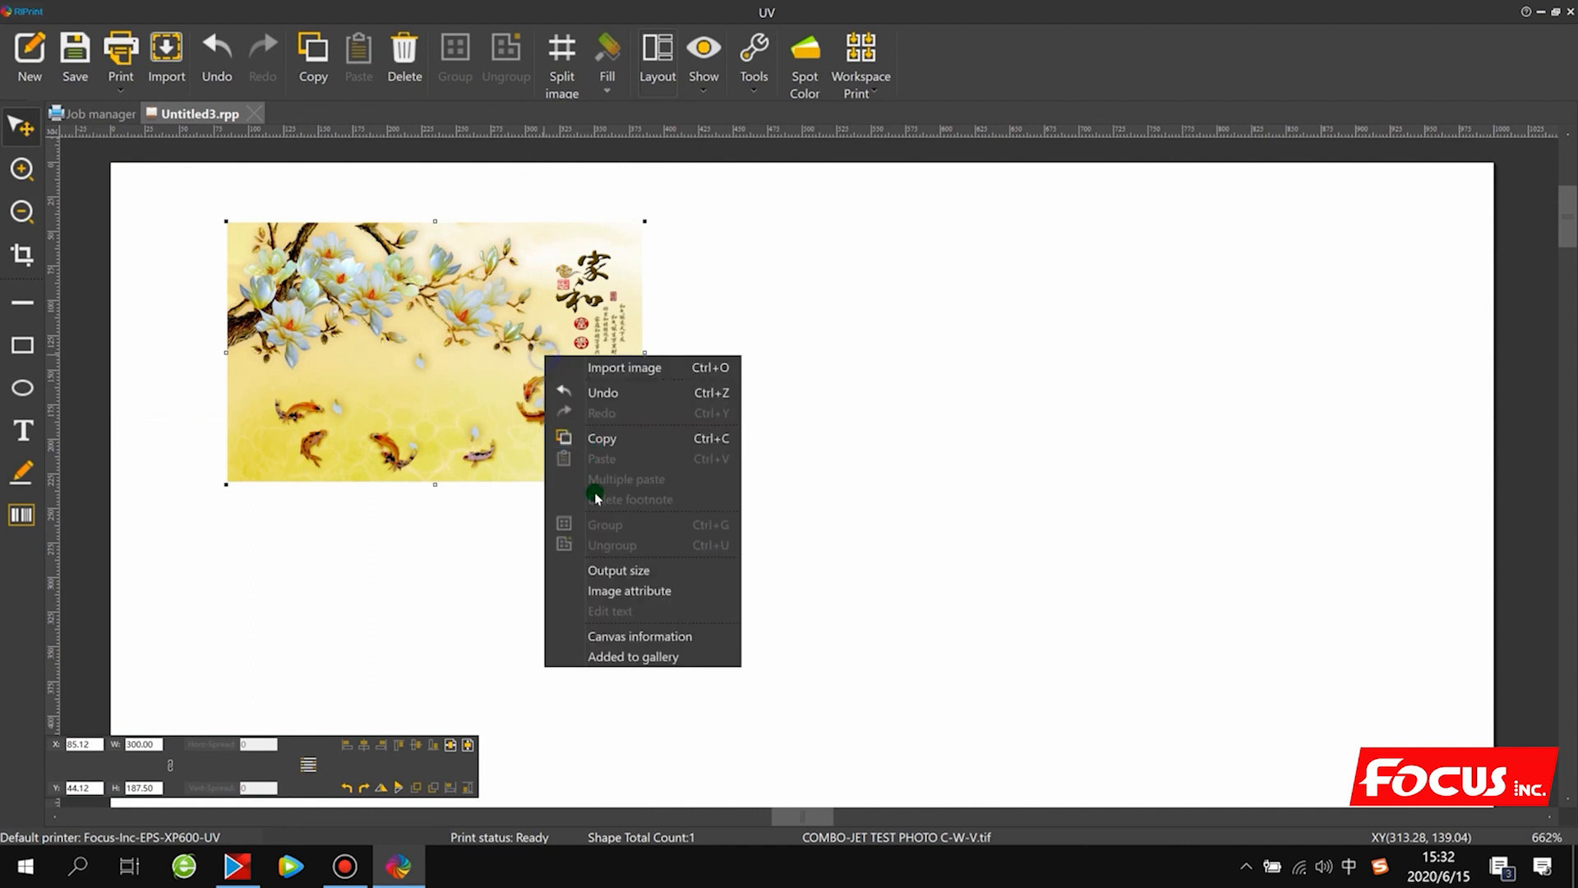
left_click(604, 567)
left_click(838, 520)
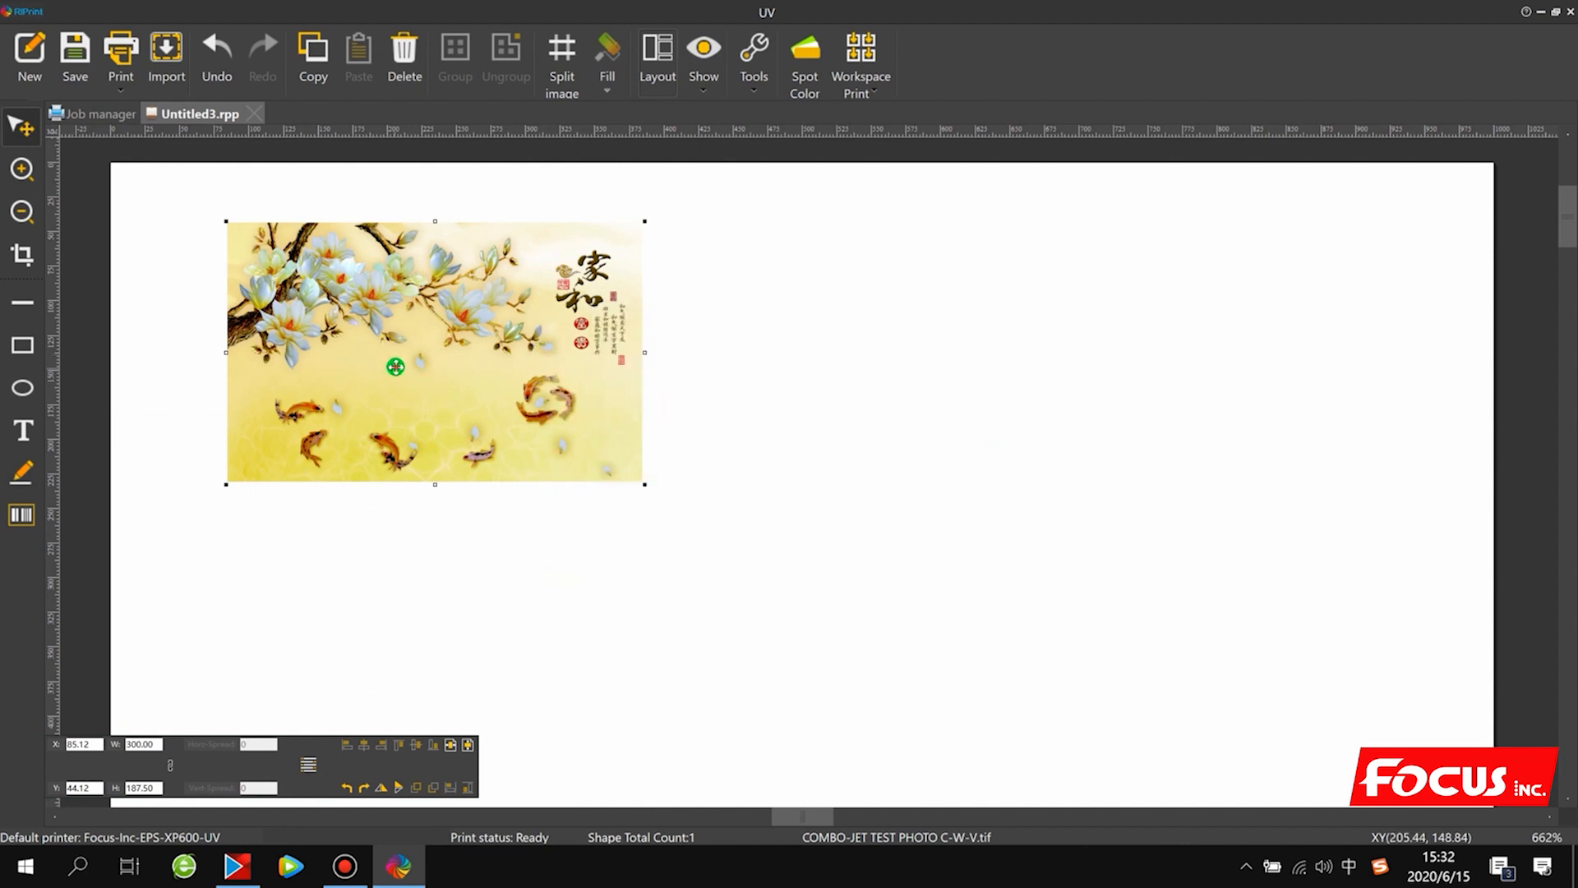
Reposition the image within the canvas to about X 151 mm, Y 70 mm.
left_click_drag(395, 367, 288, 309)
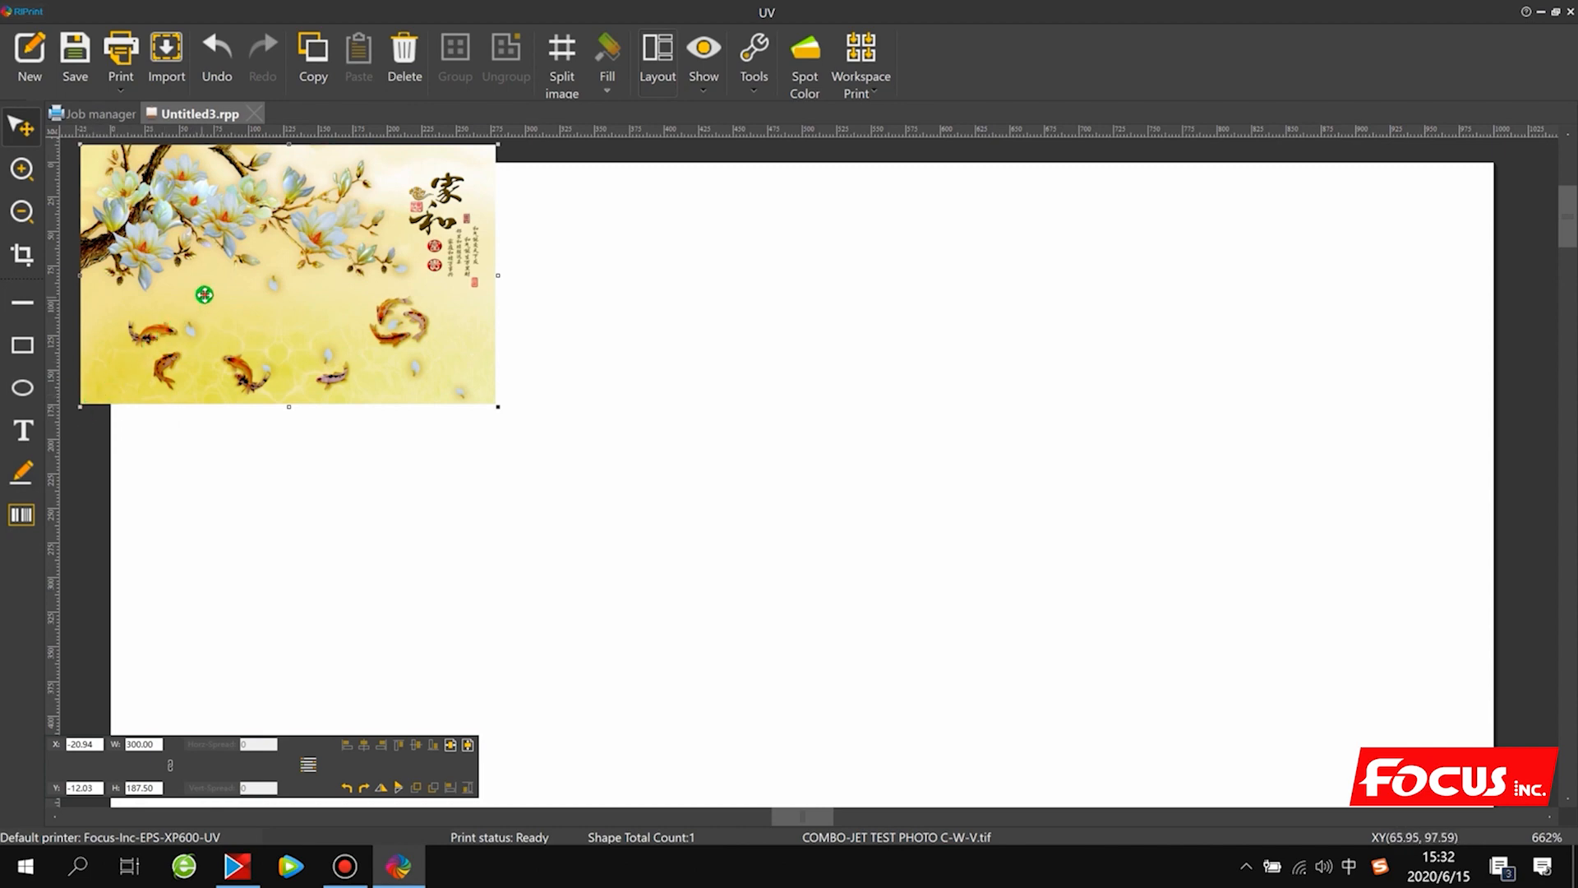
left_click_drag(203, 295, 423, 409)
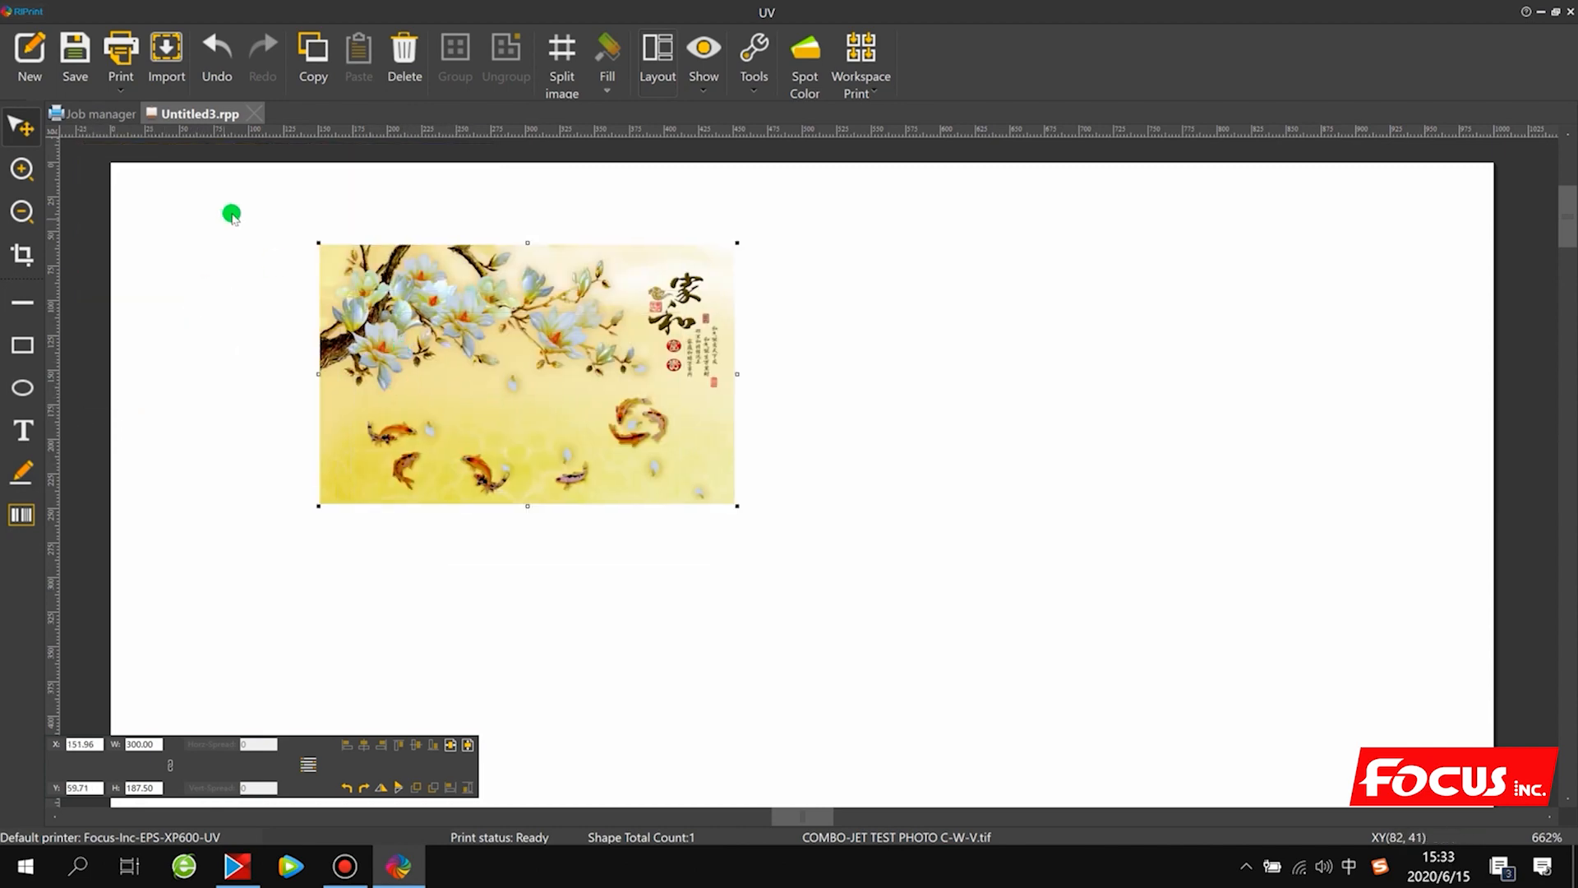
left_click_drag(498, 357, 441, 365)
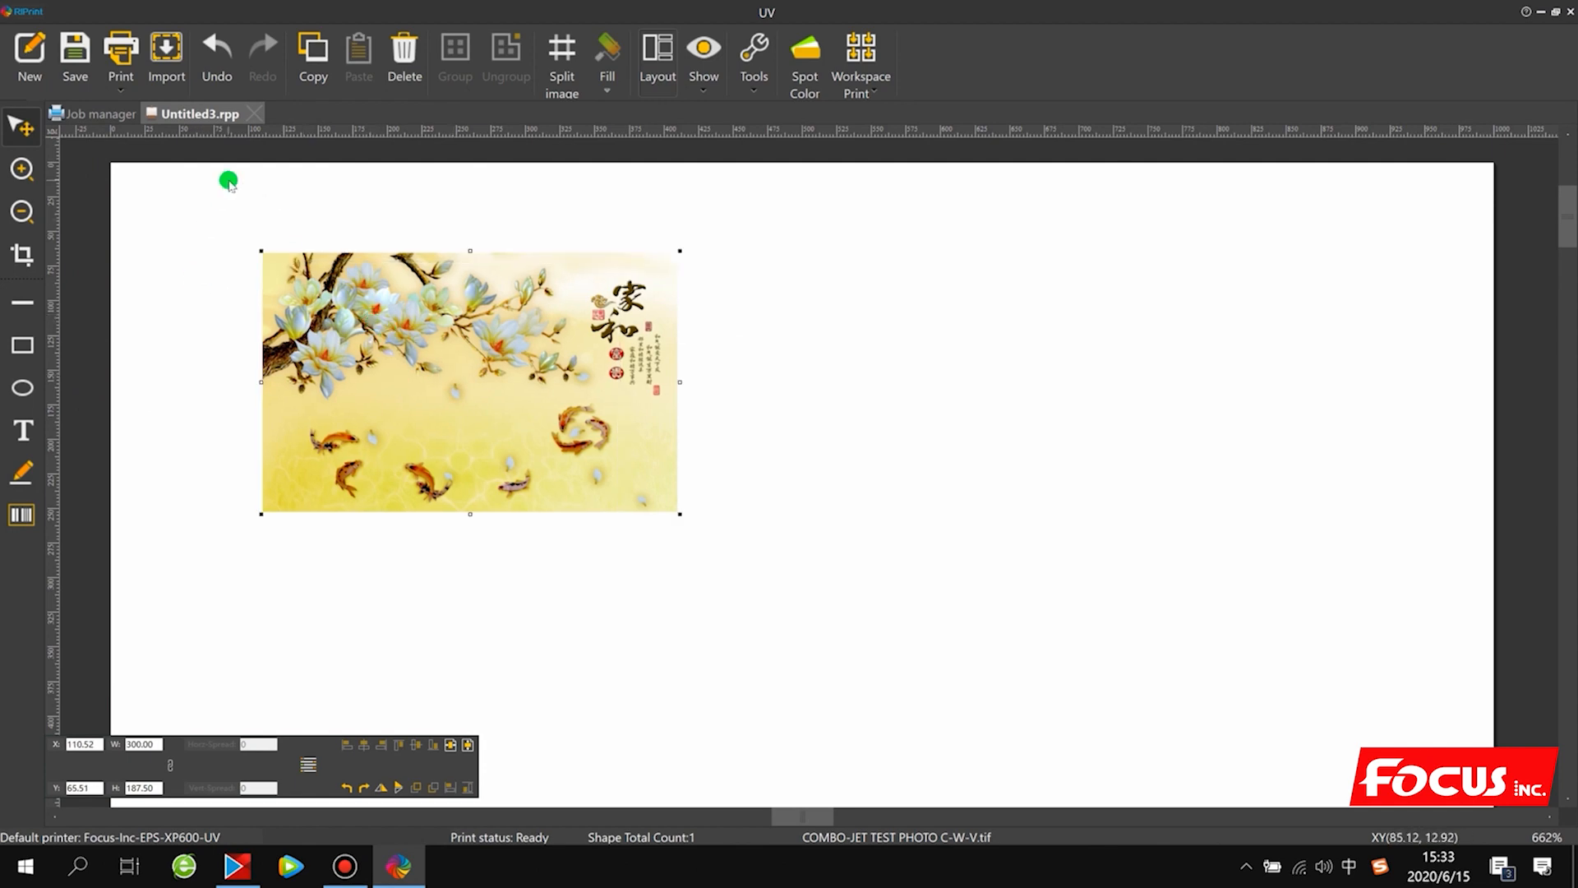
left_click_drag(420, 374, 492, 379)
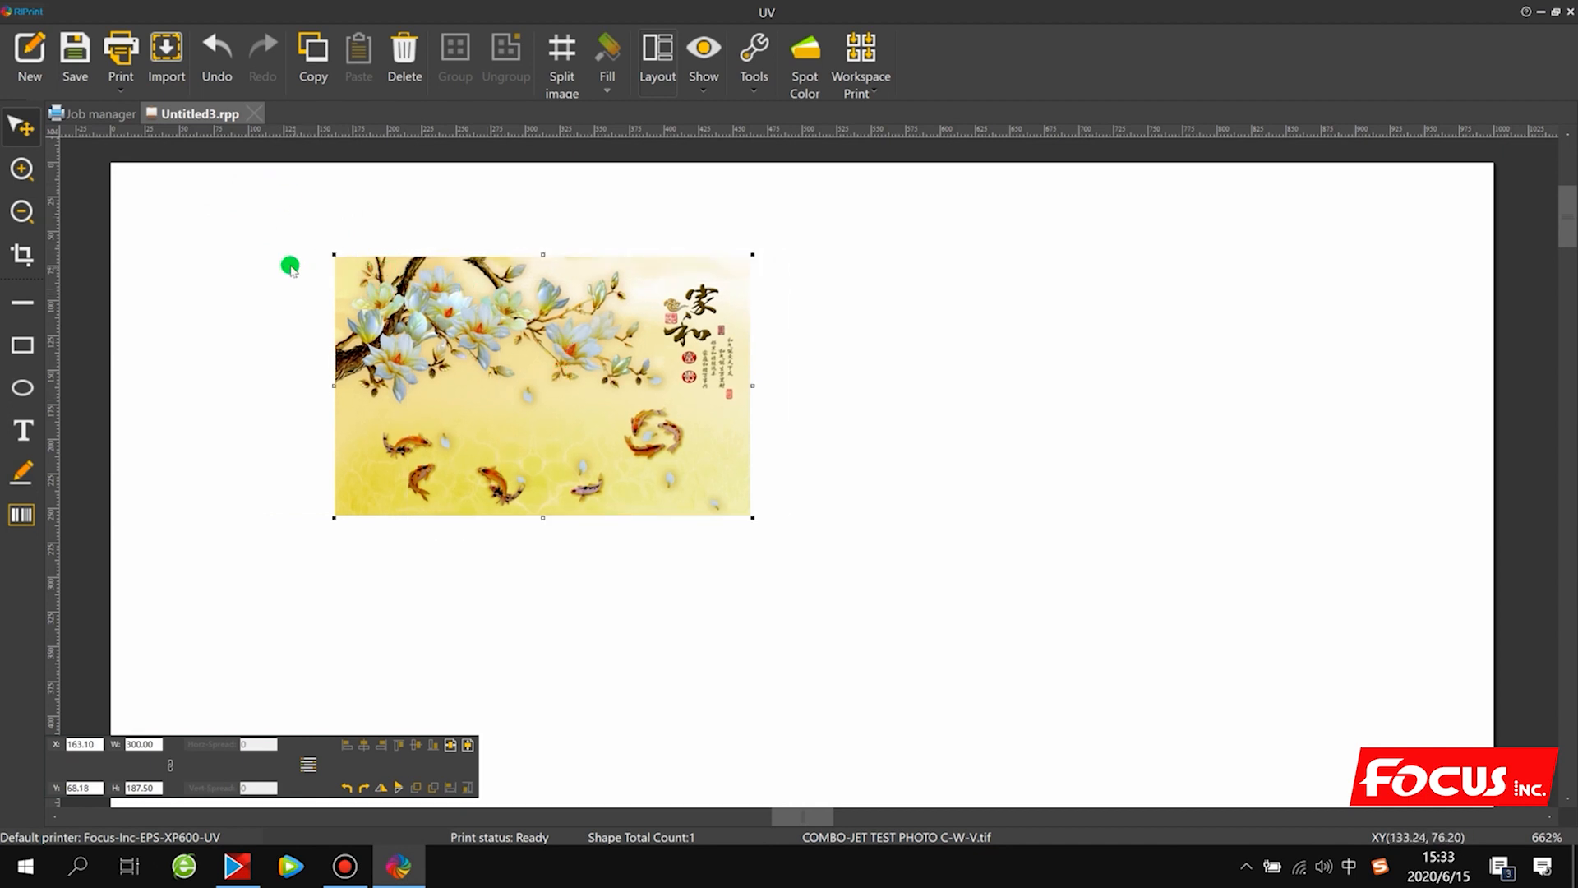
left_click_drag(605, 362, 587, 367)
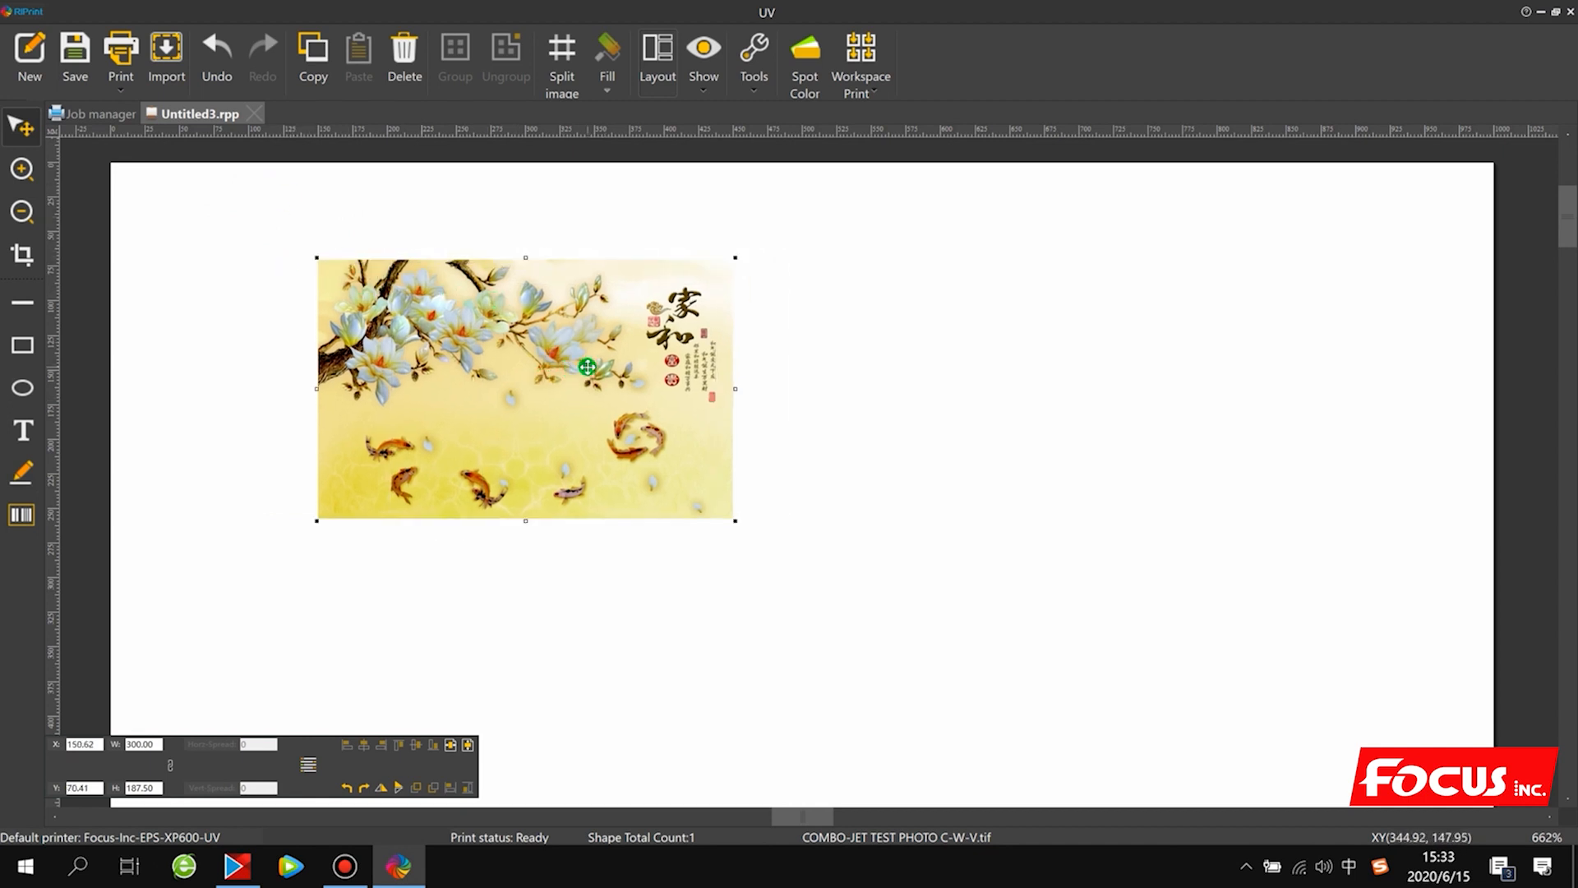
Open the spot color settings and set the first spot color to source Spot, input channel 1, density increase 100.
left_click(802, 72)
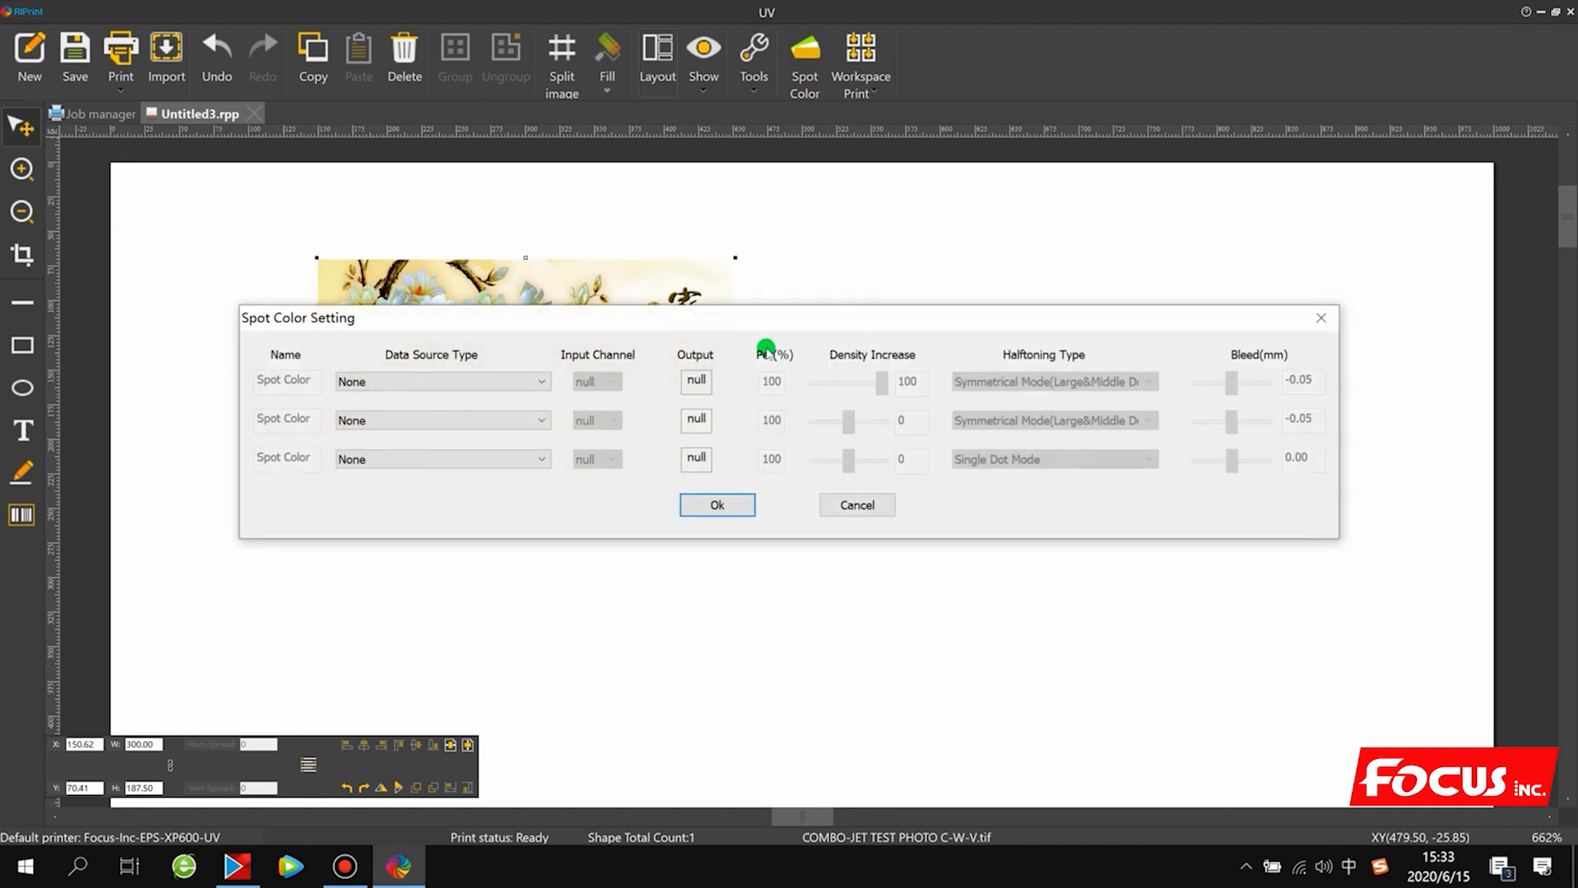
left_click(392, 383)
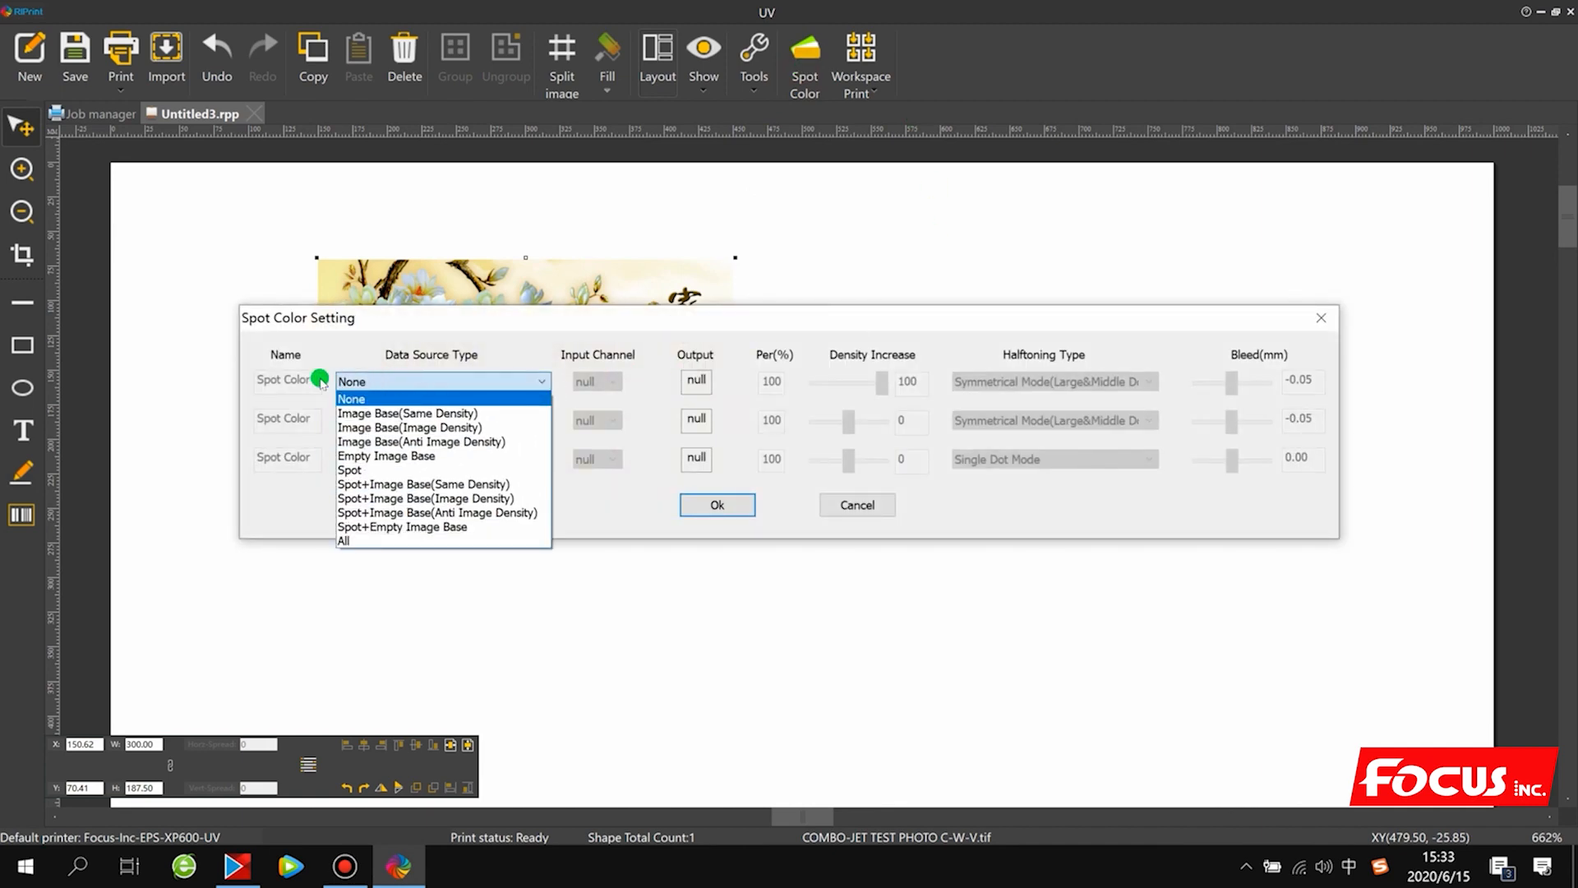
left_click(371, 471)
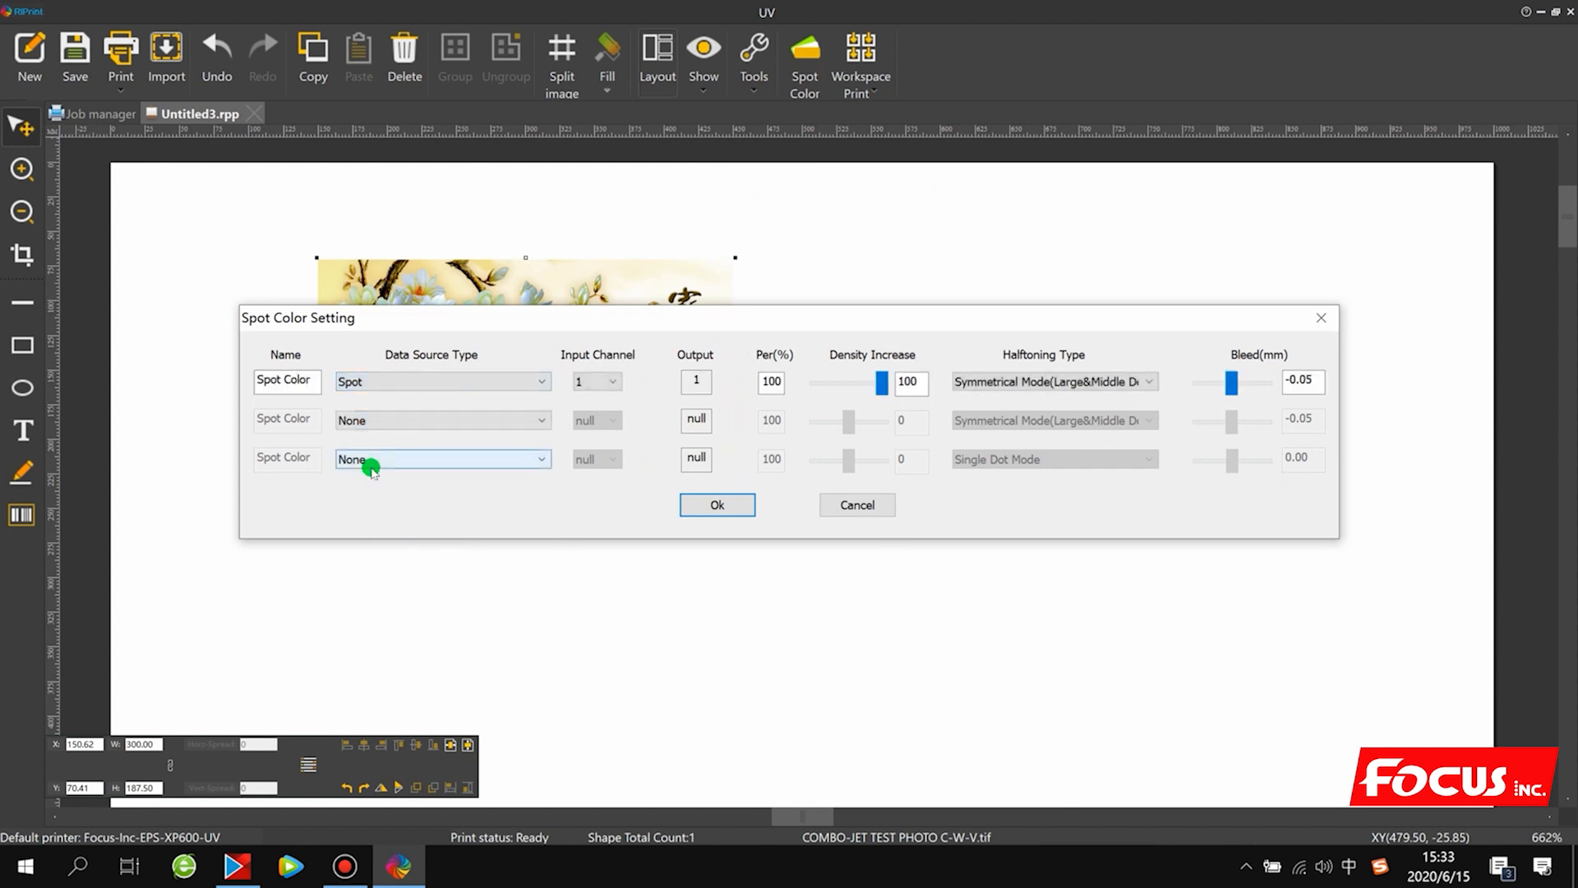
left_click(575, 384)
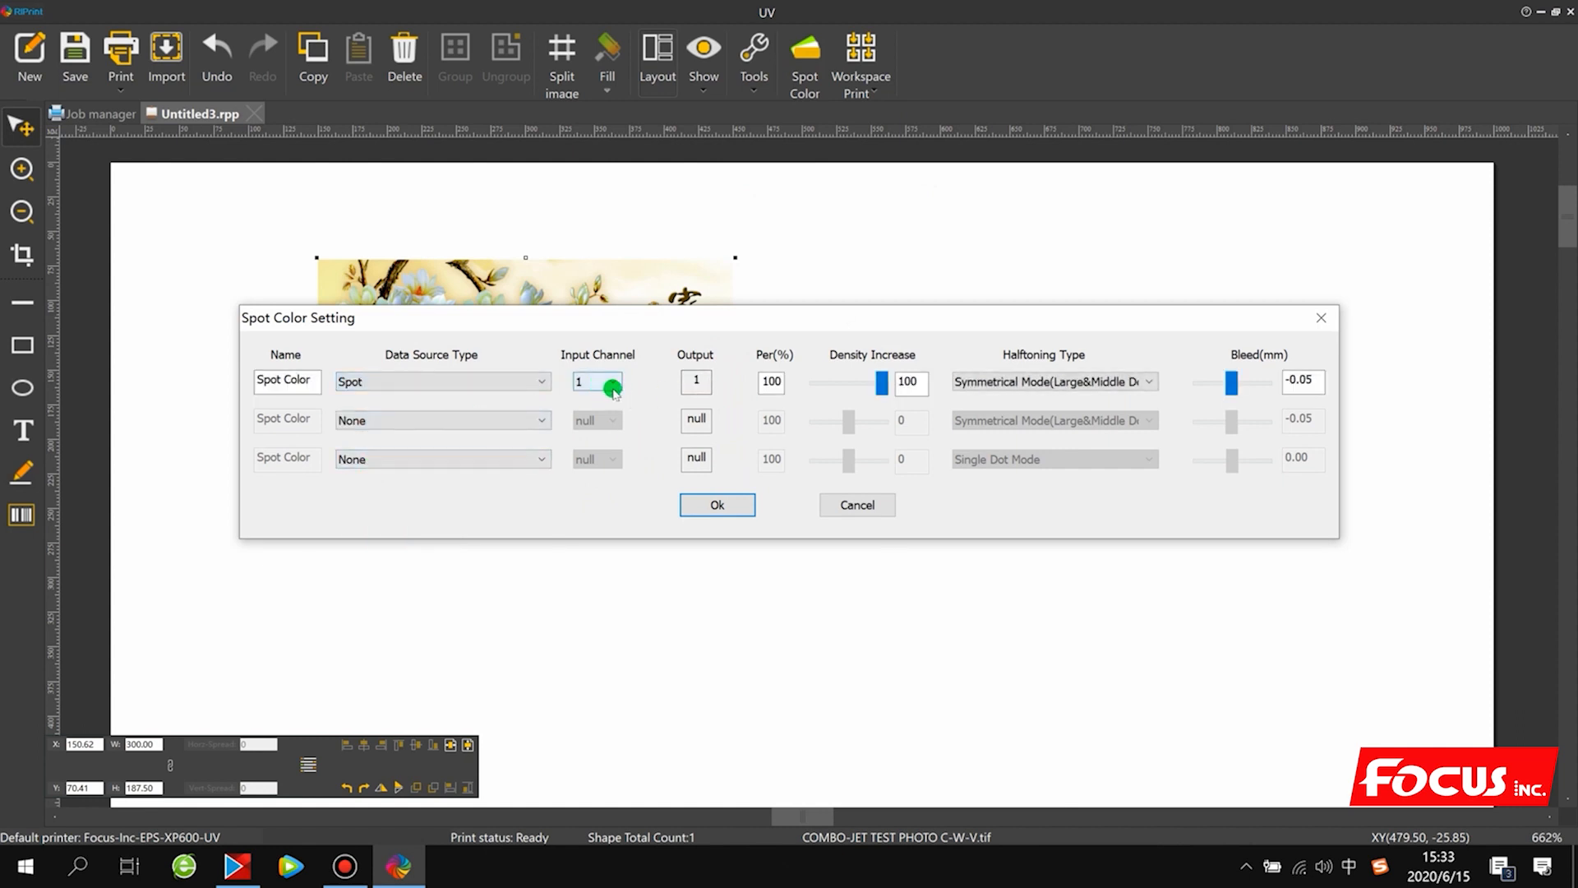
left_click(873, 383)
left_click_drag(878, 390, 847, 389)
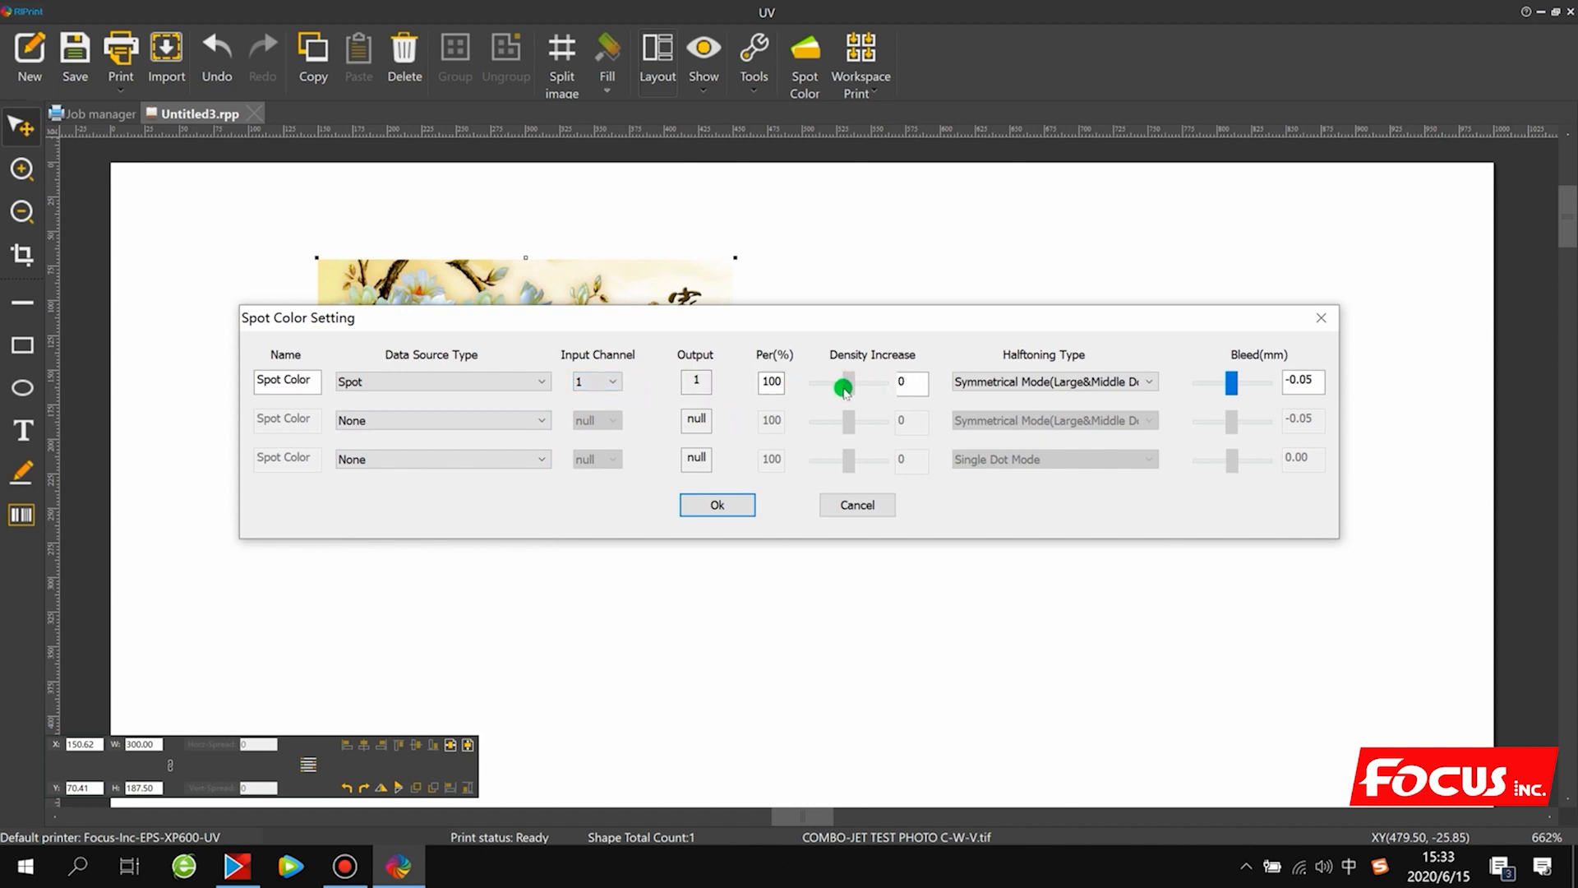
left_click(346, 384)
left_click_drag(850, 387, 891, 390)
Try Image Base(Same Density) as the first spot color's data source and switch it back to Spot.
left_click(387, 382)
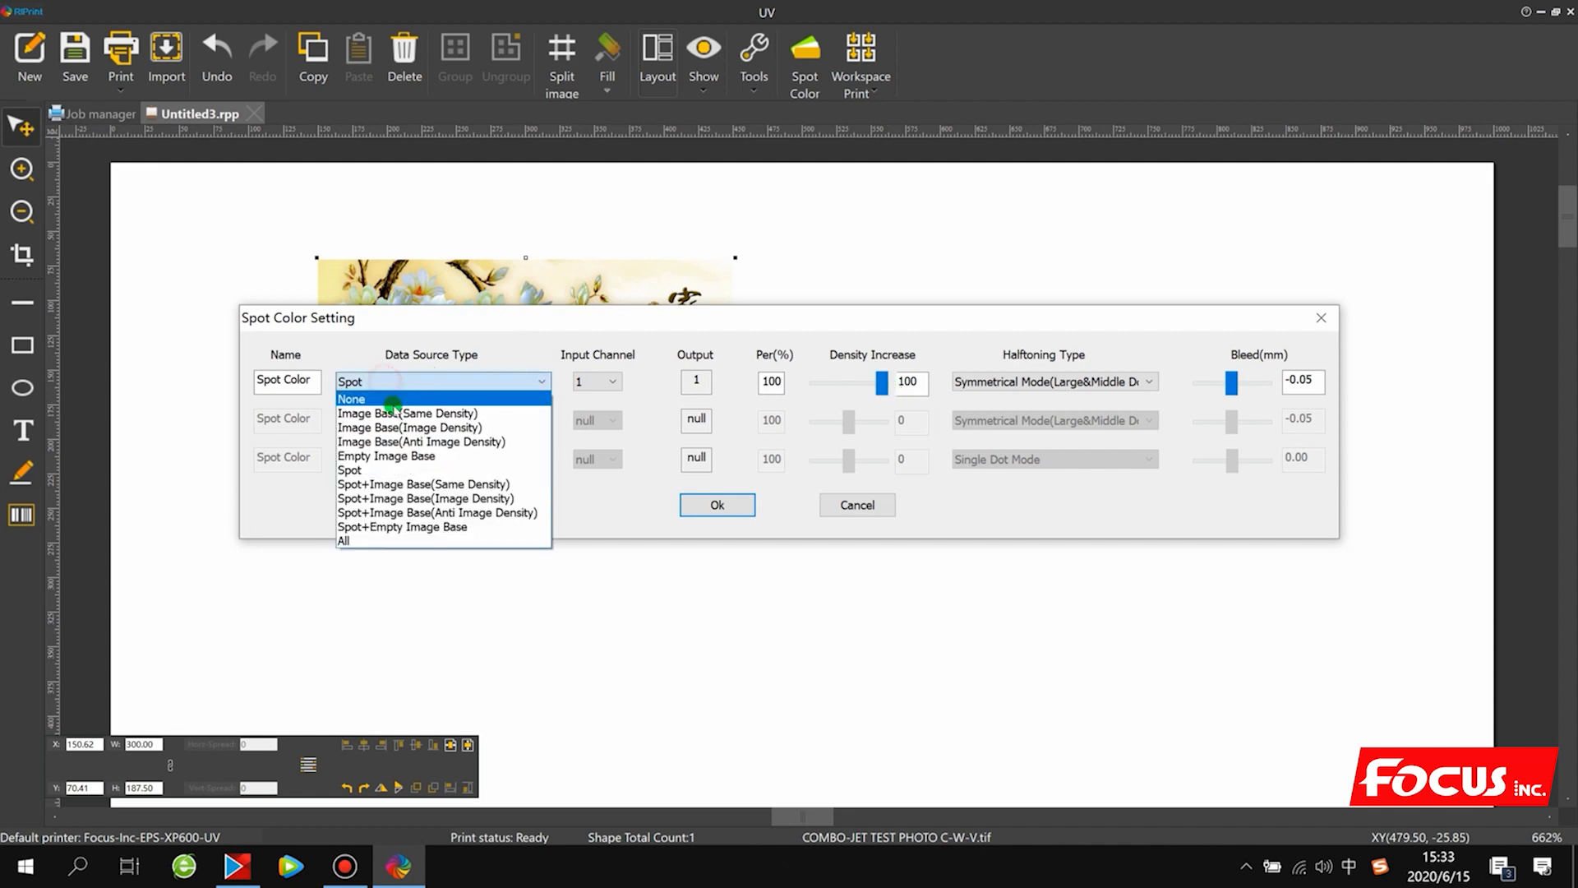
left_click(393, 413)
left_click(408, 382)
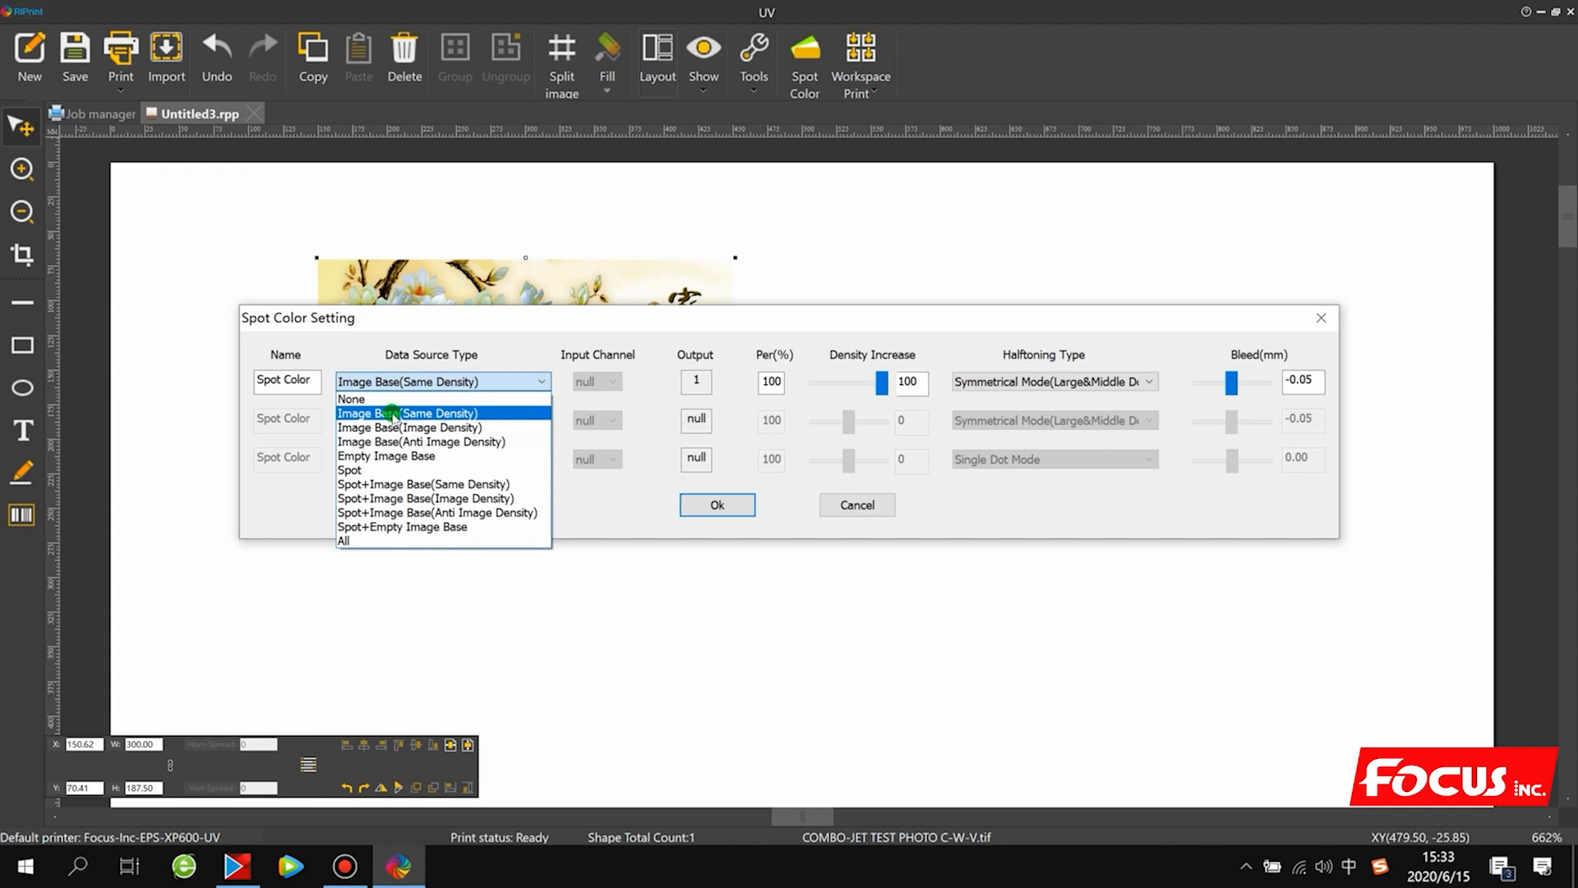
left_click(872, 388)
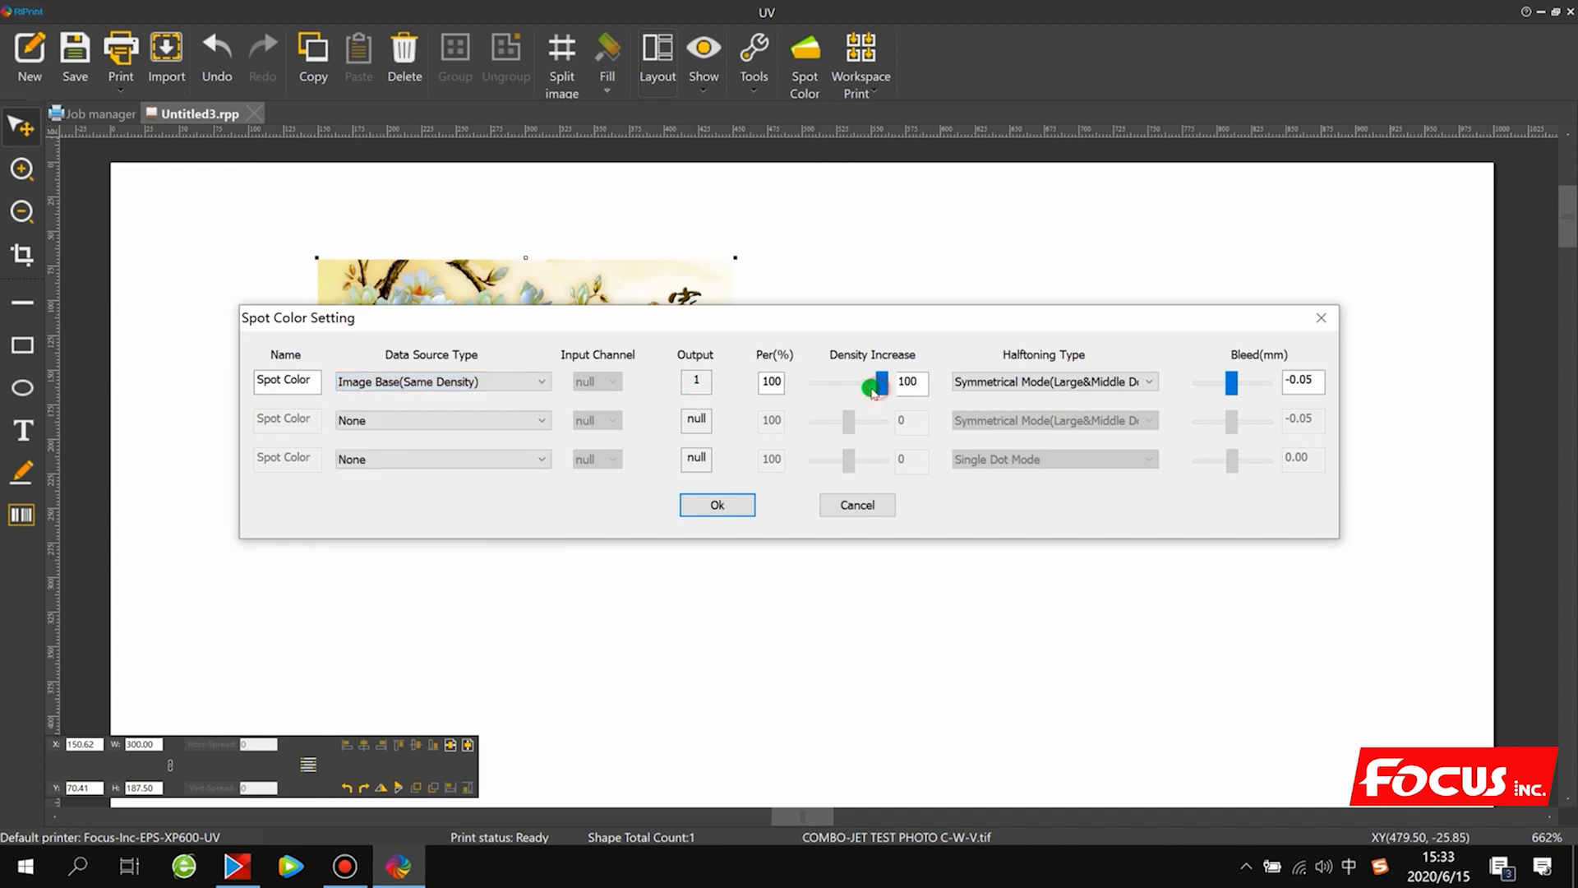
left_click_drag(872, 386, 898, 389)
left_click(494, 381)
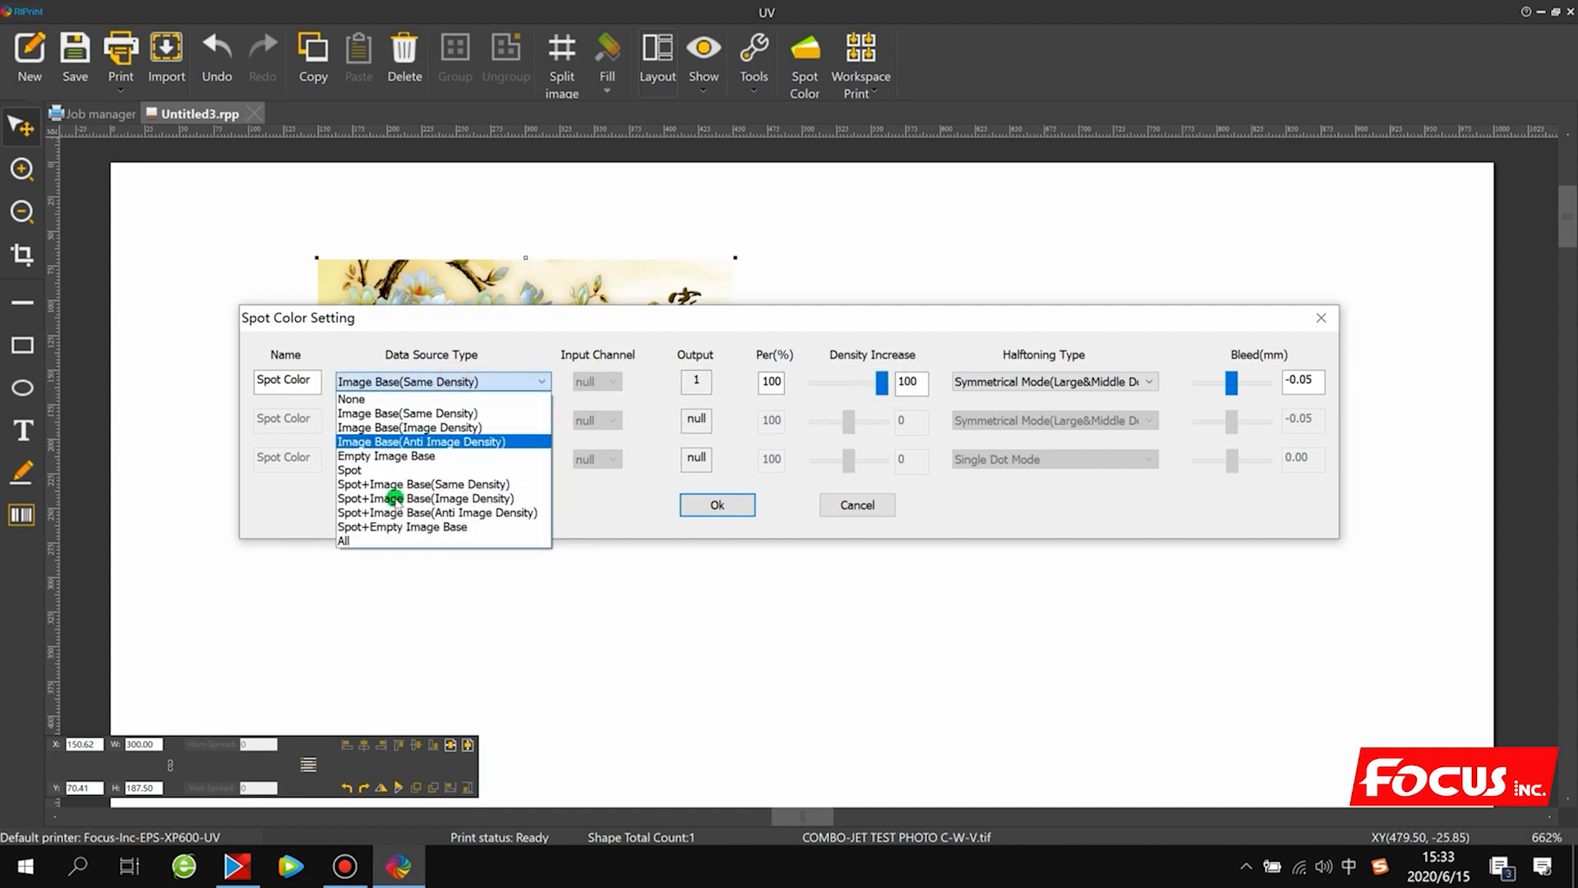
left_click(404, 471)
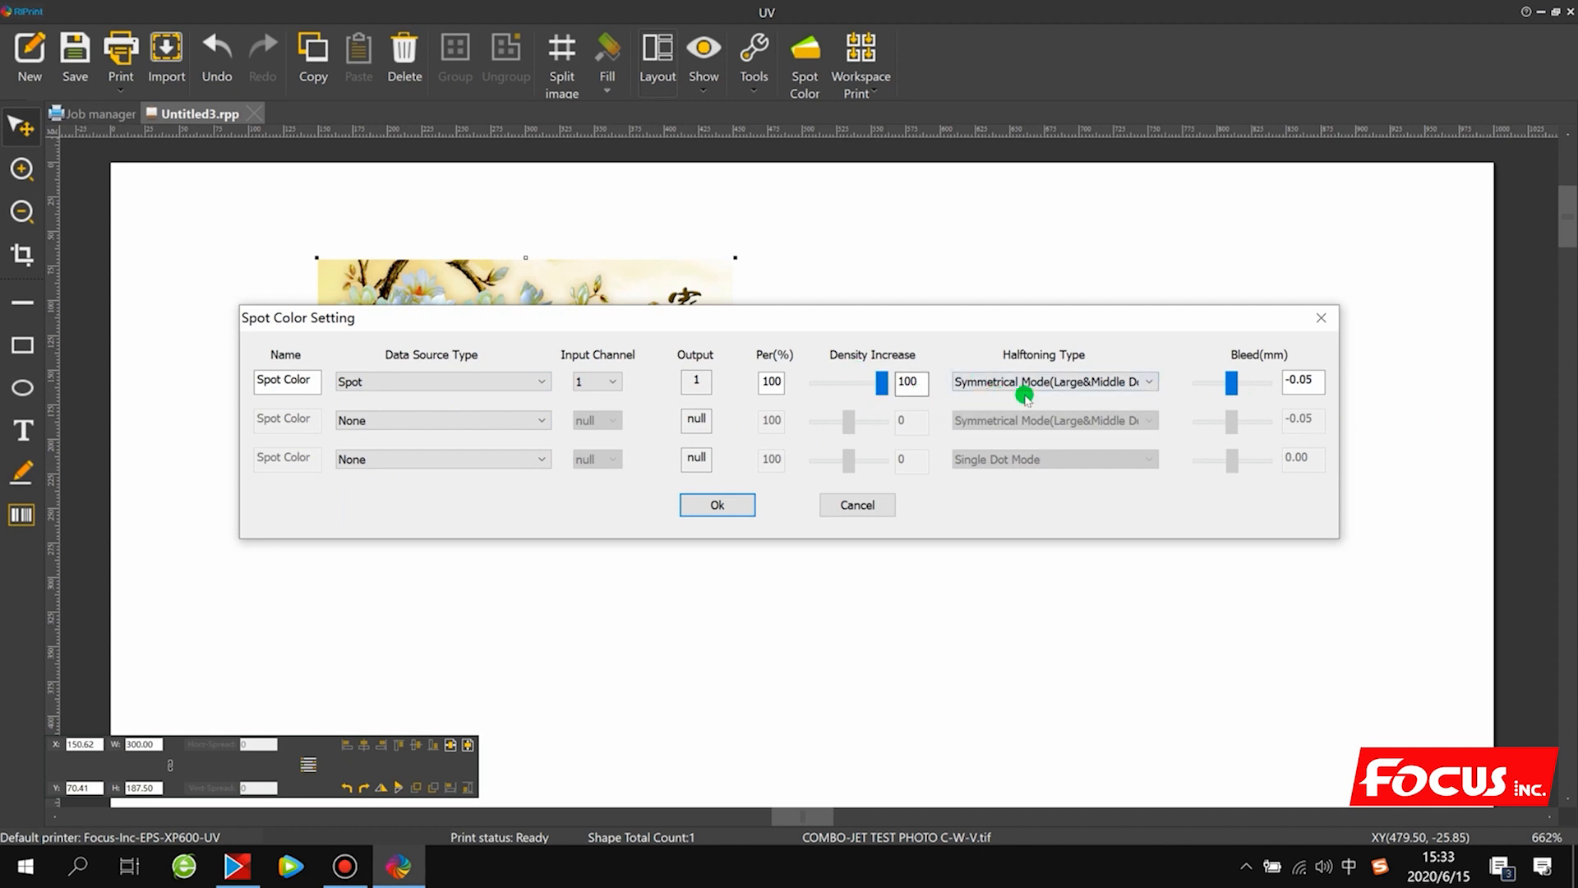
Set the first spot color's halftoning type to Symmetrical Mode.
left_click(1044, 382)
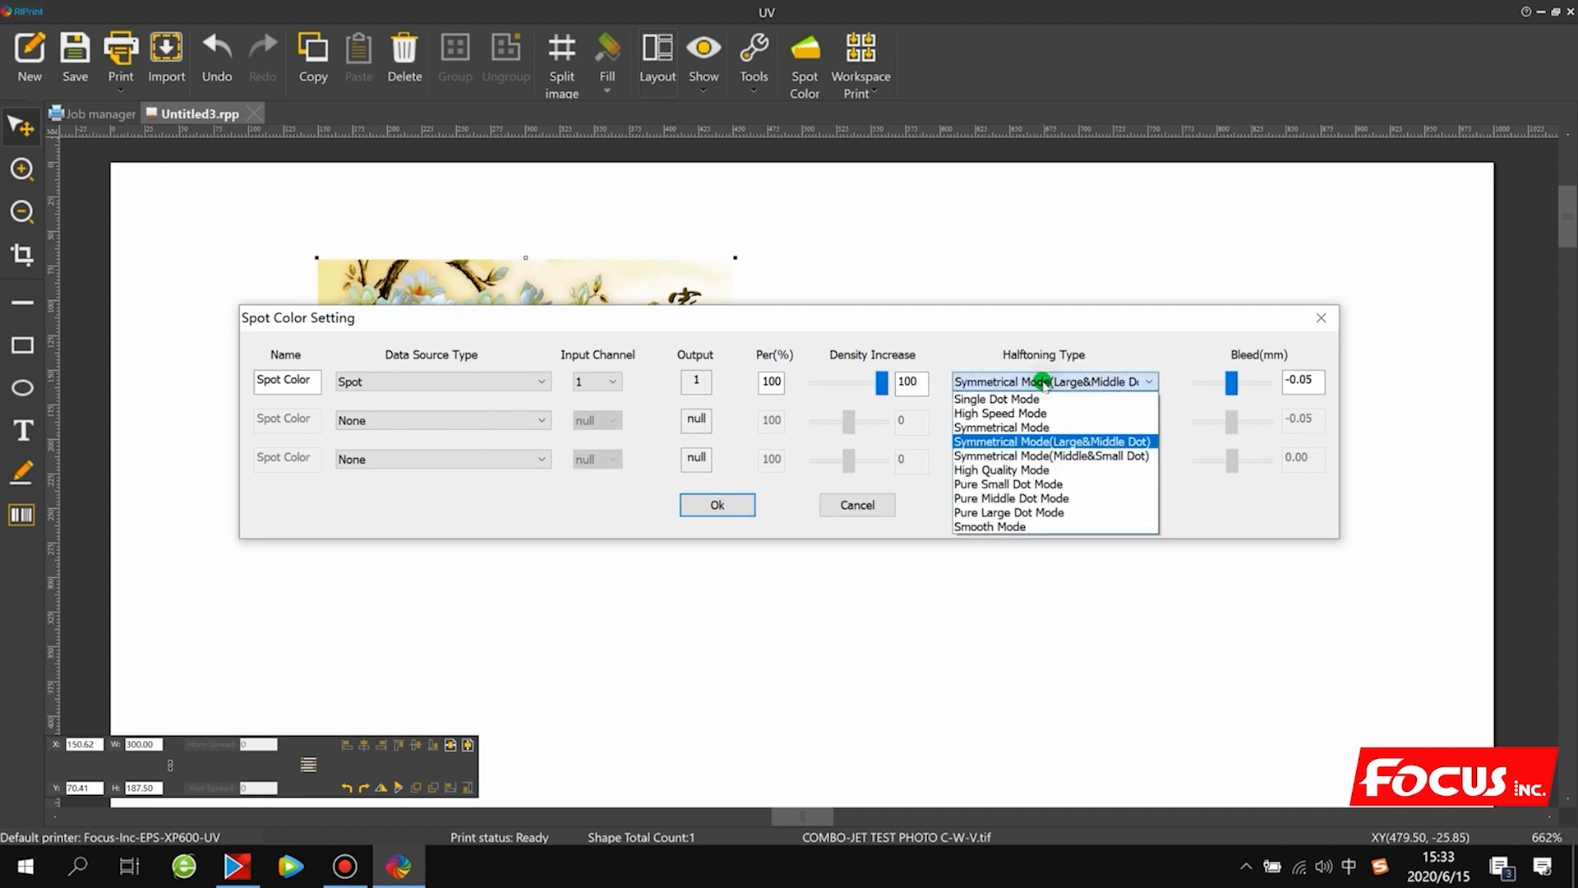
left_click(1022, 441)
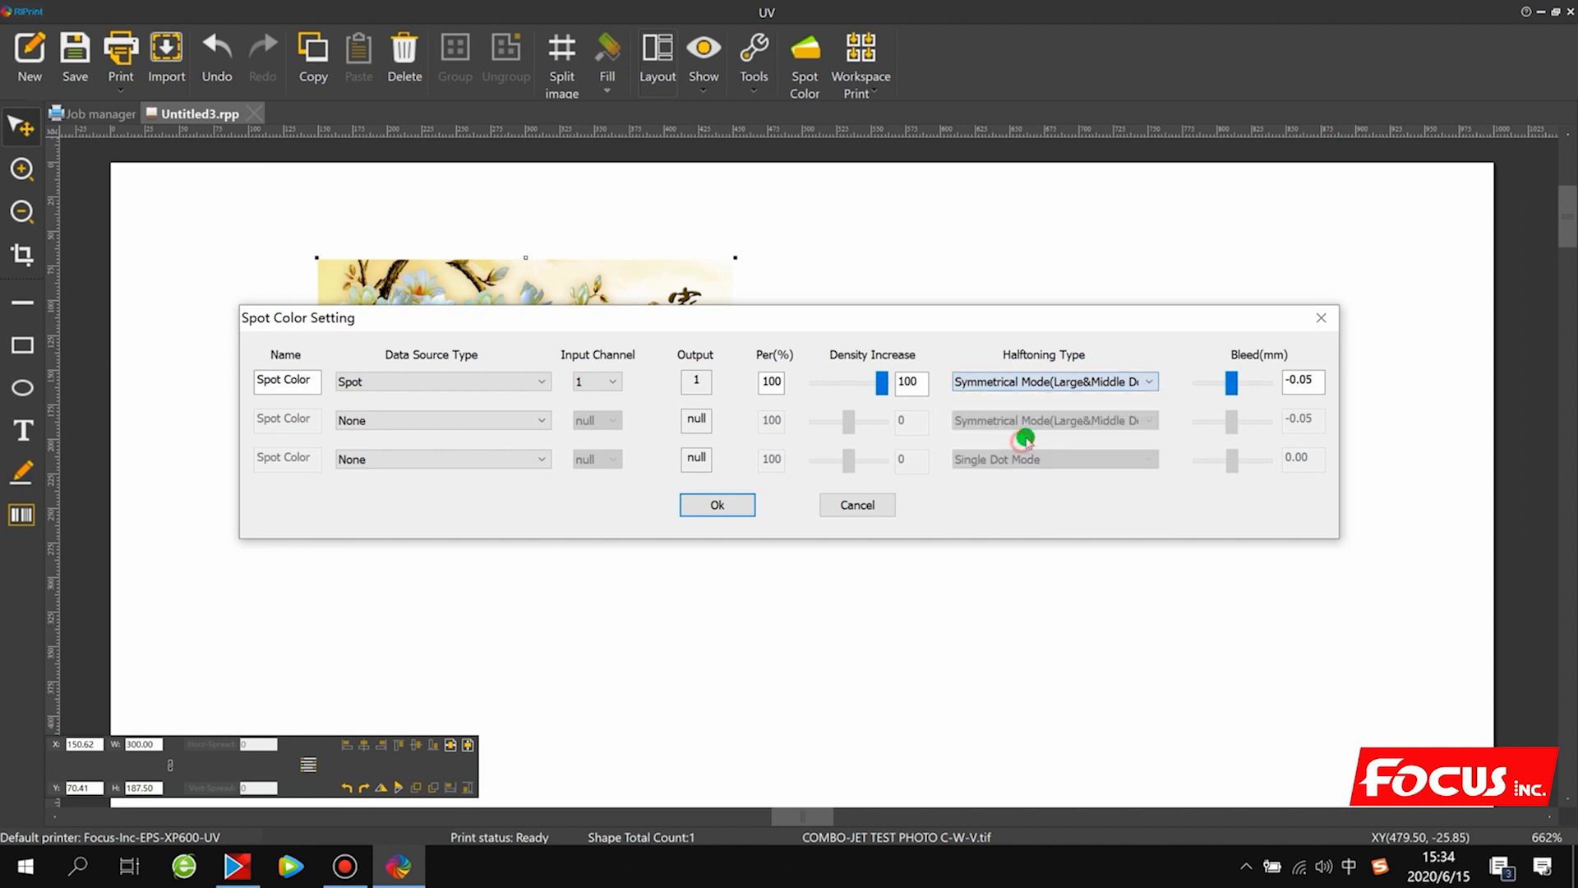
left_click(1025, 382)
left_click(1046, 441)
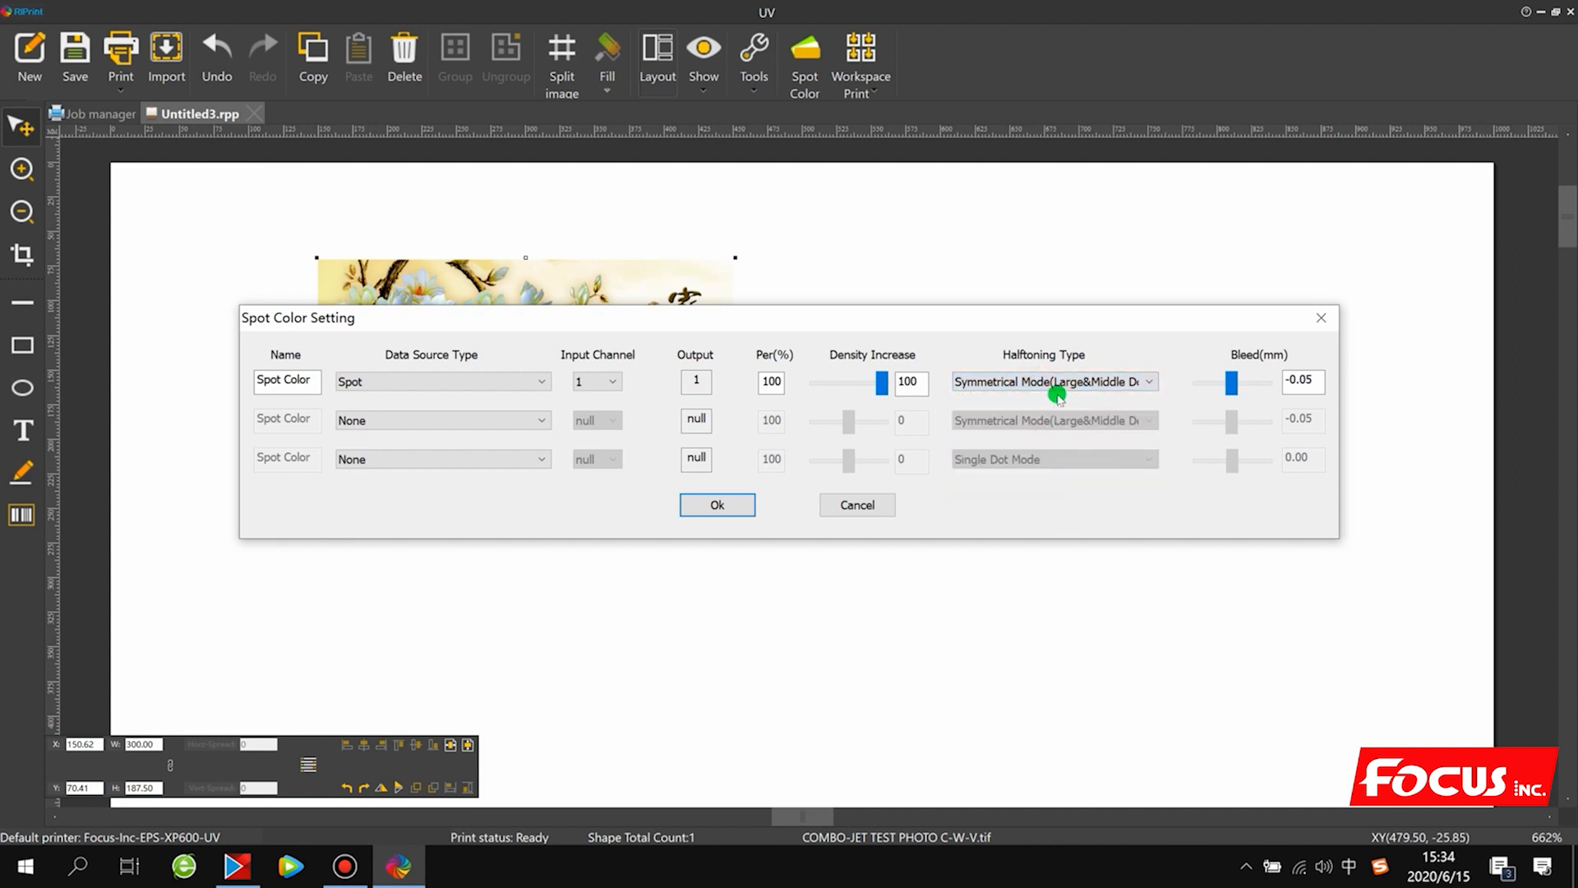
left_click(1057, 382)
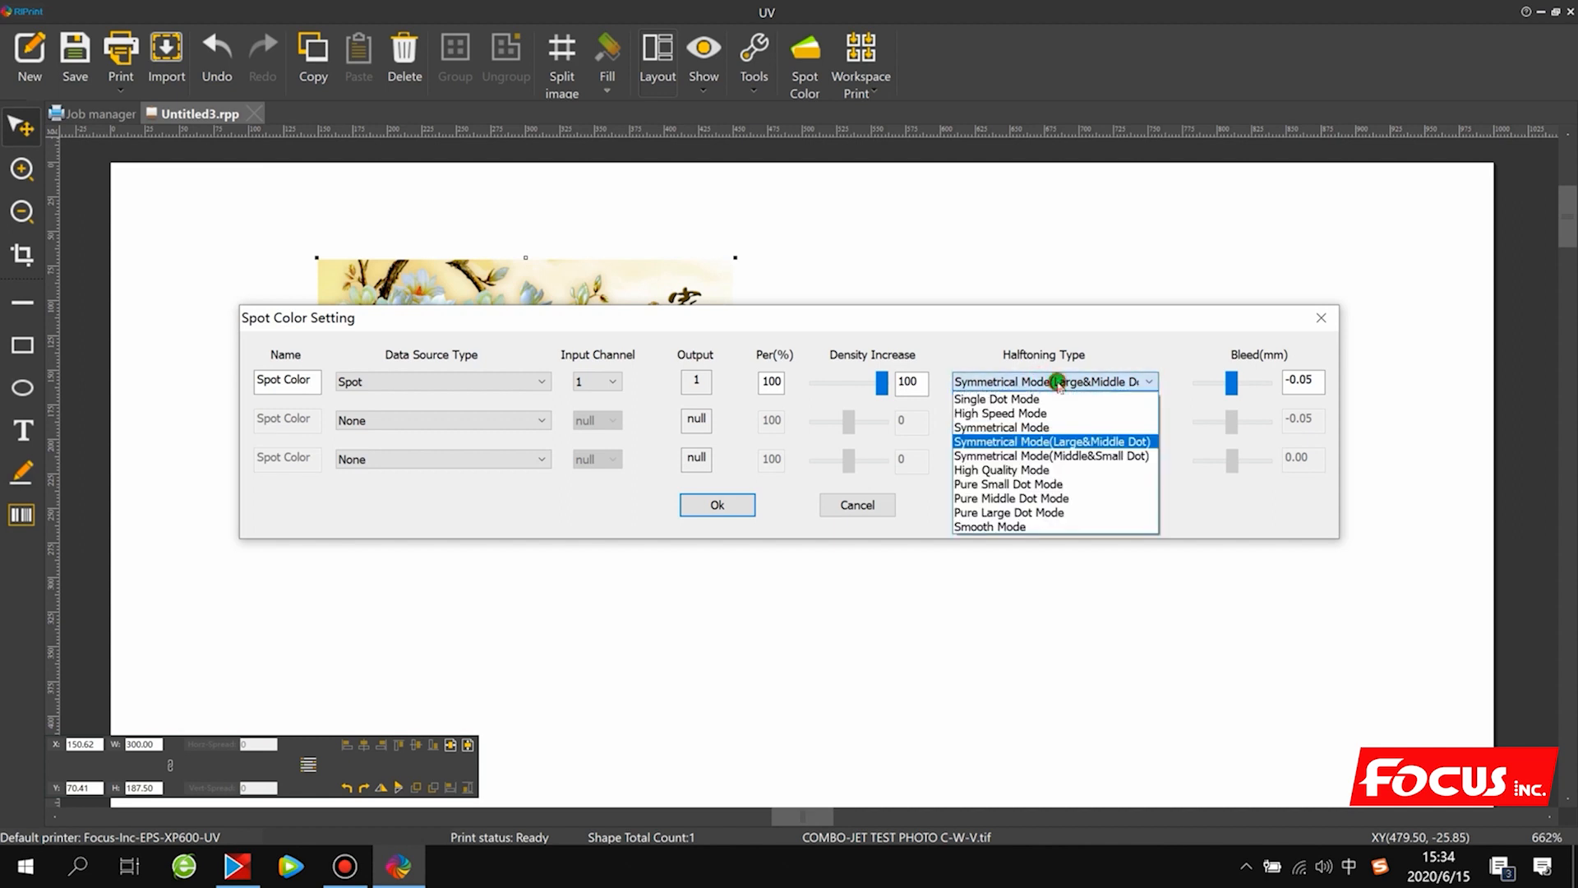
left_click(1054, 442)
left_click(1048, 382)
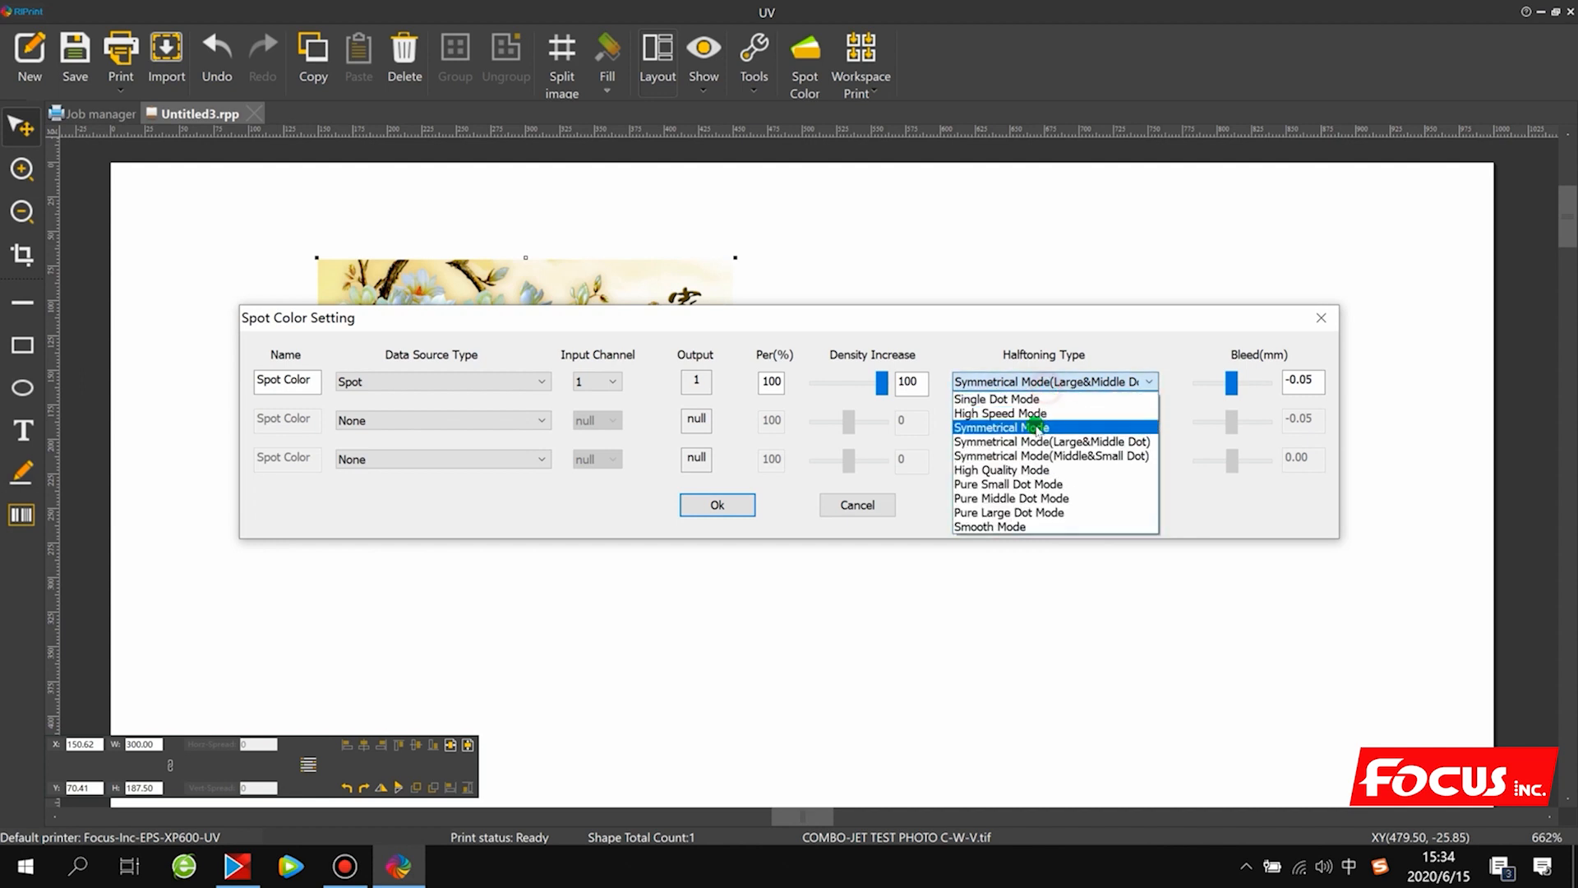
left_click(1037, 425)
left_click(1049, 381)
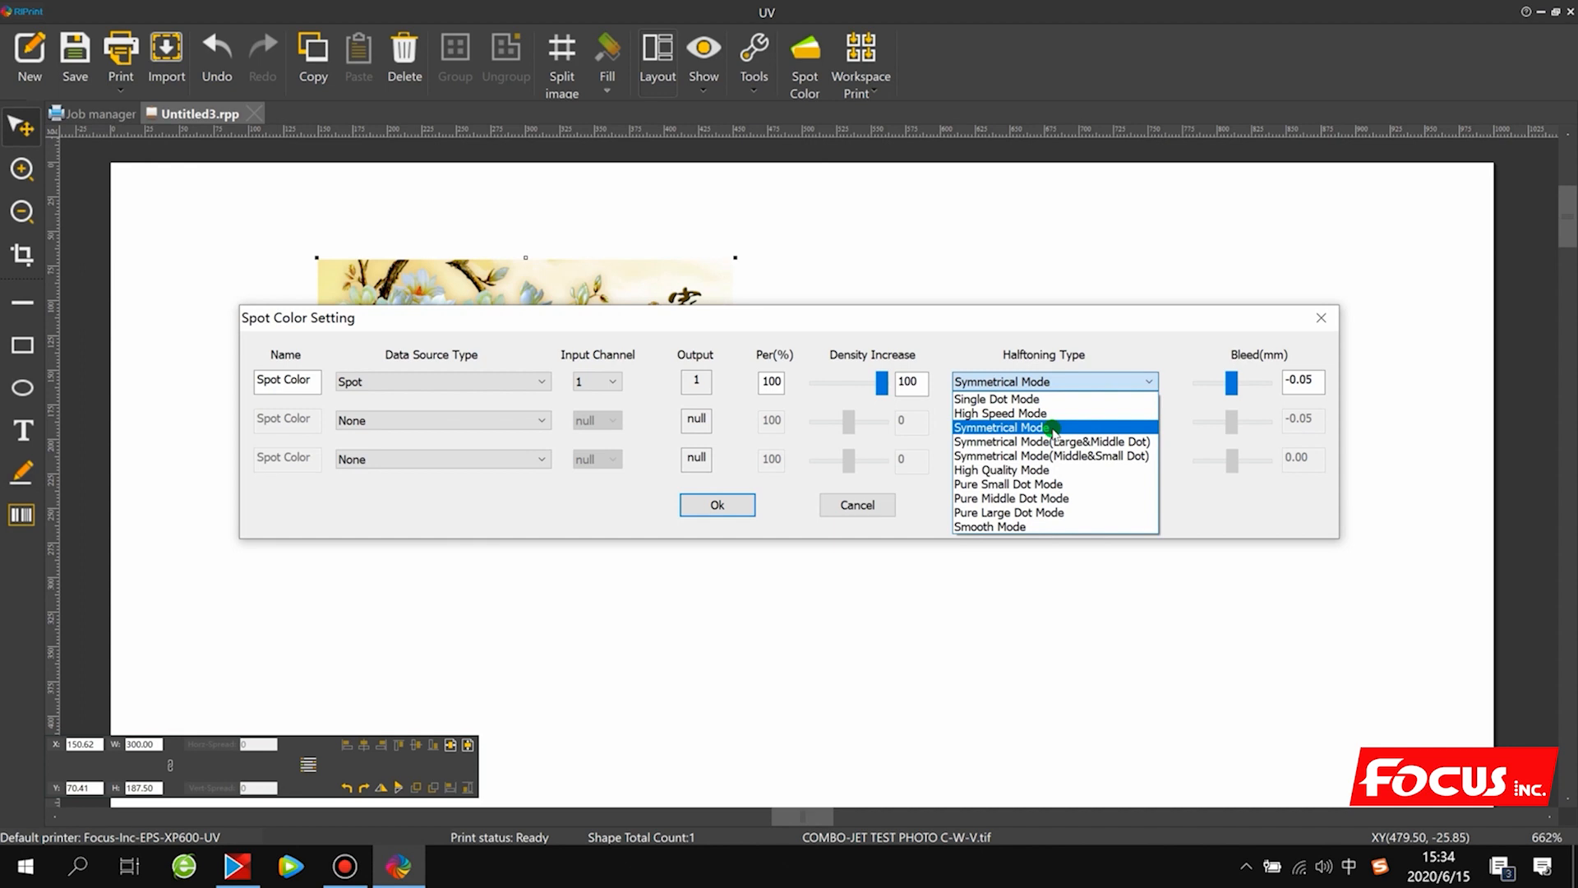
left_click(1053, 427)
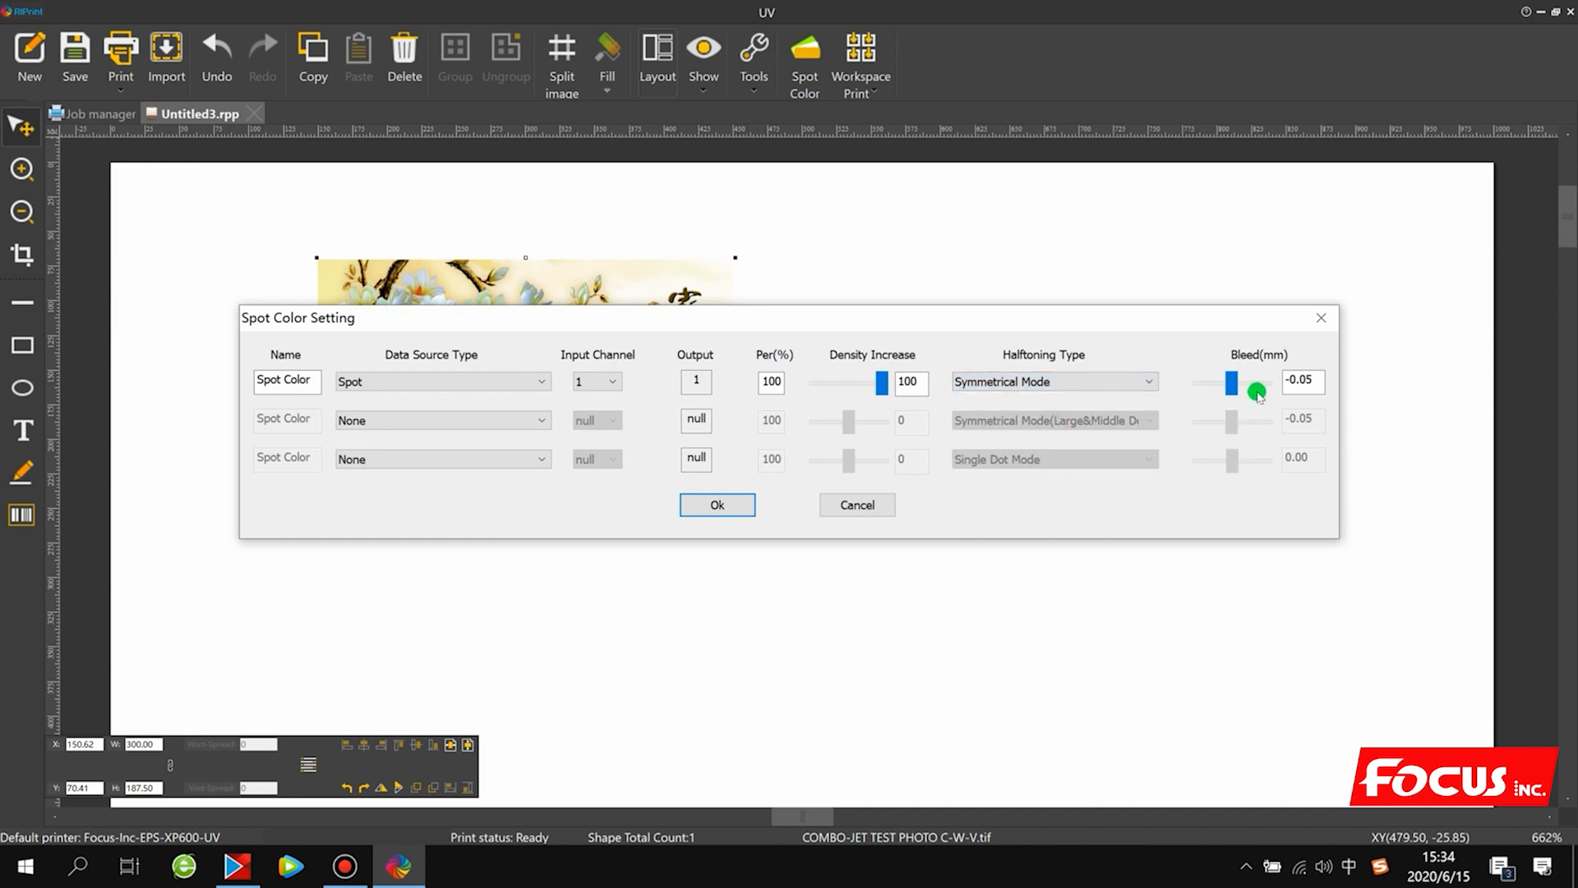
Try other bleed values for the first spot color and restore the bleed to -0.05 mm.
left_click(1233, 384)
left_click(1291, 385)
left_click(1243, 387)
left_click_drag(1243, 388, 1234, 390)
left_click_drag(1230, 384, 1231, 388)
left_click_drag(1317, 378, 1290, 376)
left_click_drag(626, 315, 655, 456)
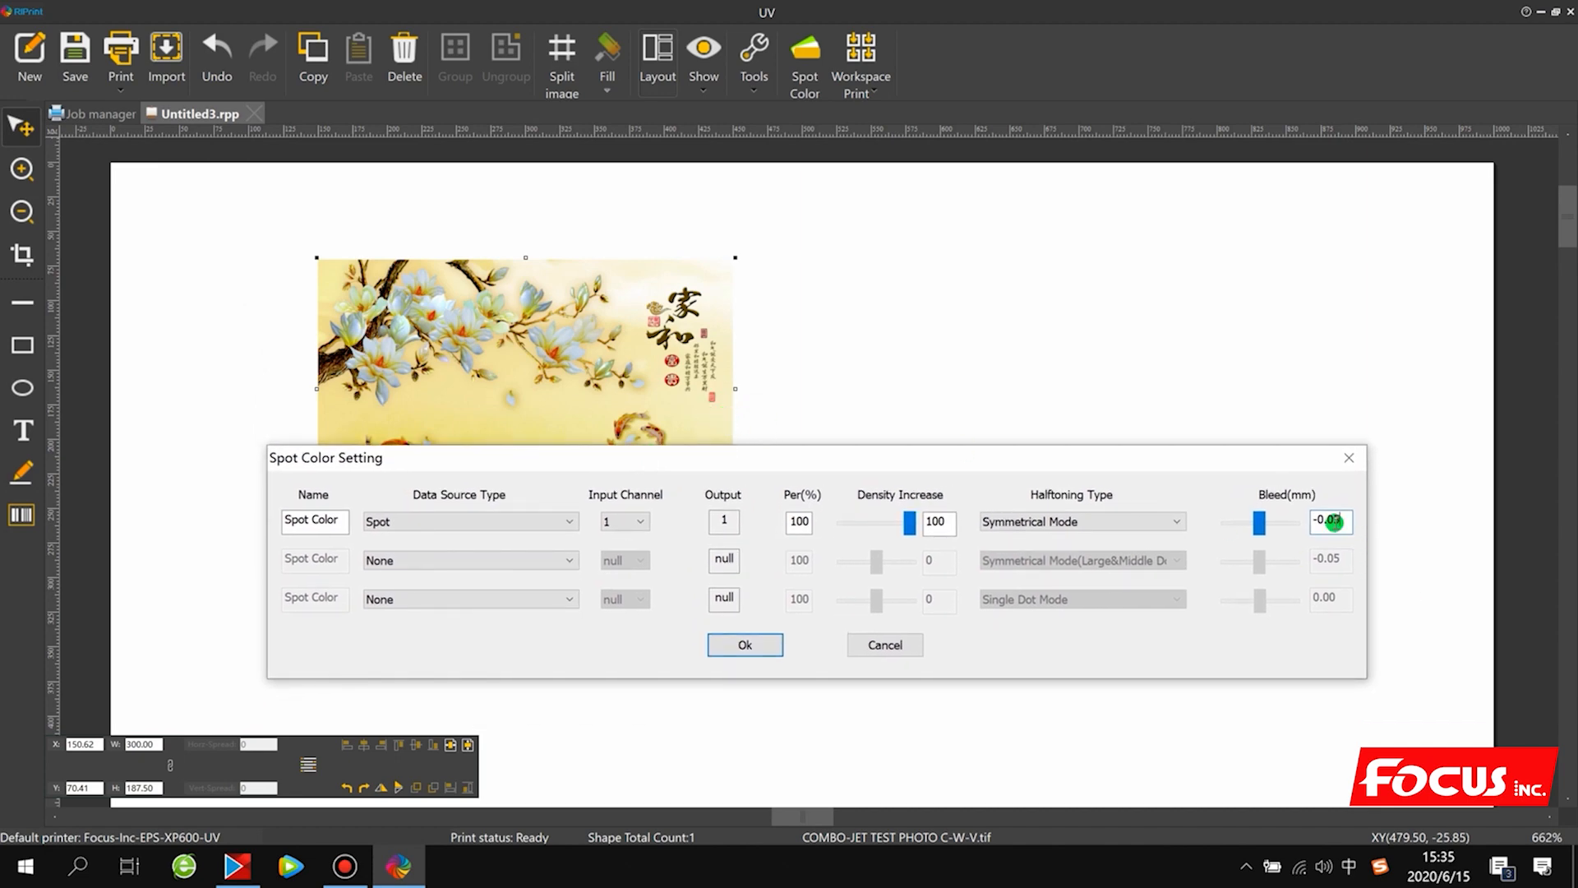
left_click_drag(1228, 449, 1258, 396)
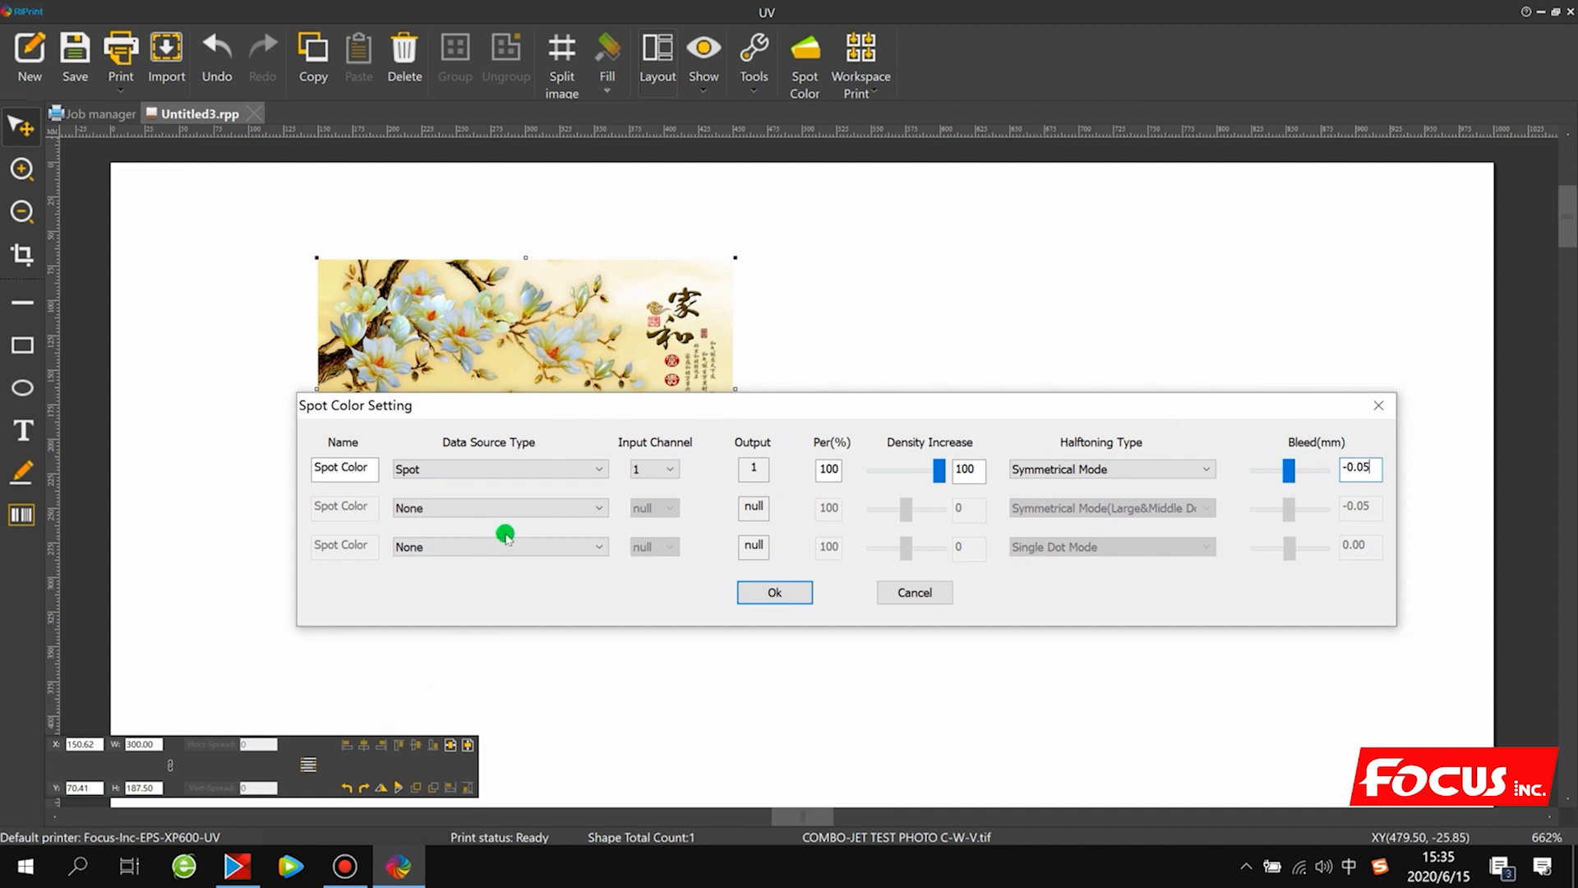
Set the second spot color to source Spot, input channel 2, density increase 100 and Symmetrical Mode, and apply the spot color settings.
left_click(409, 508)
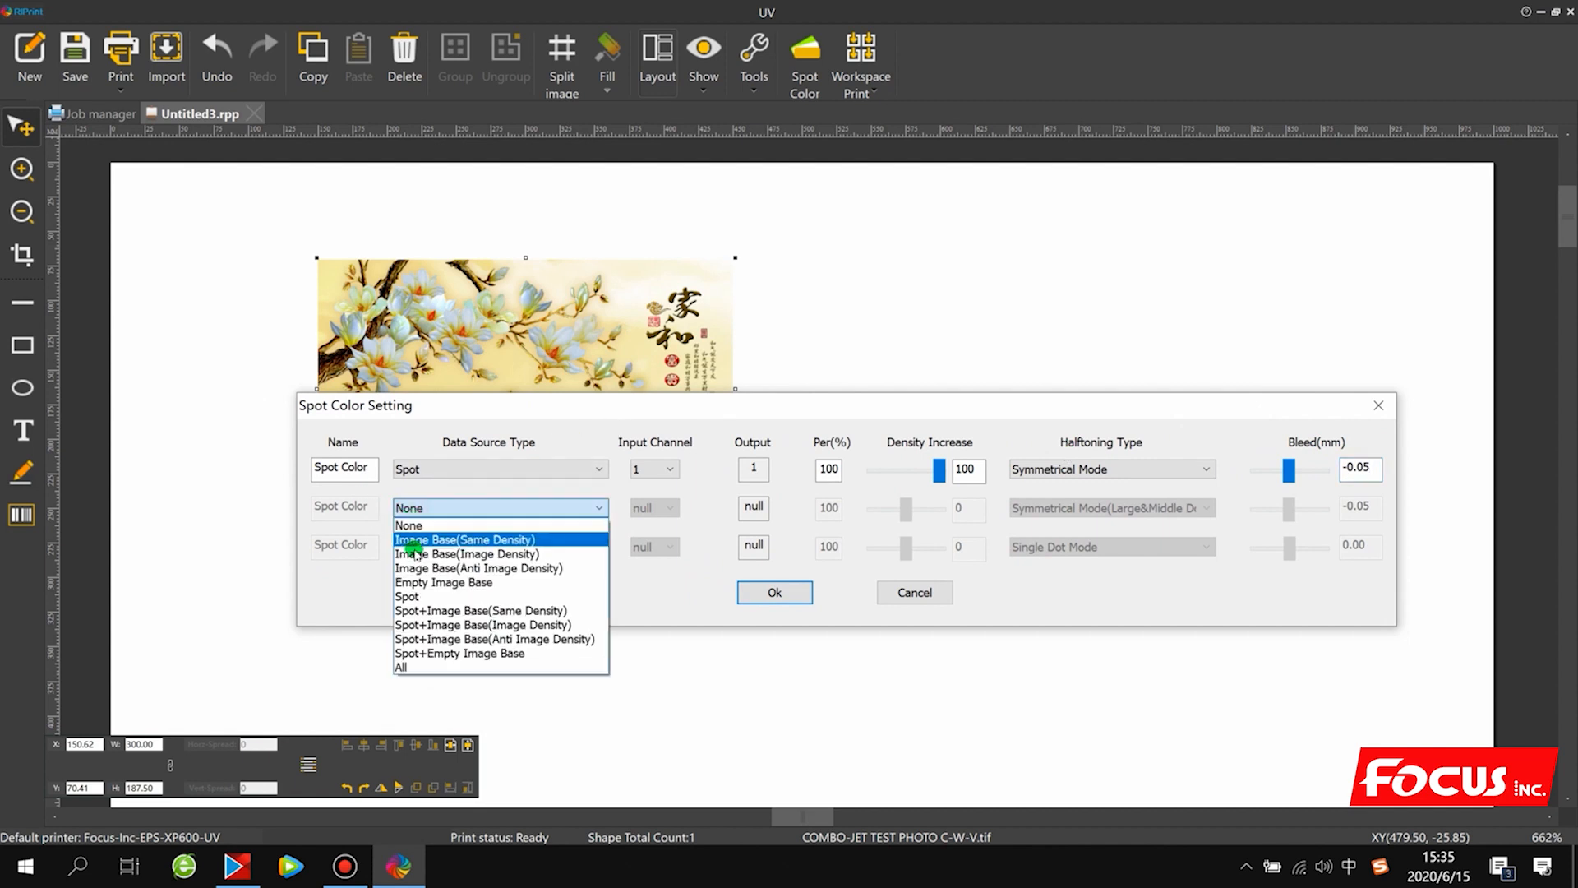
left_click(407, 597)
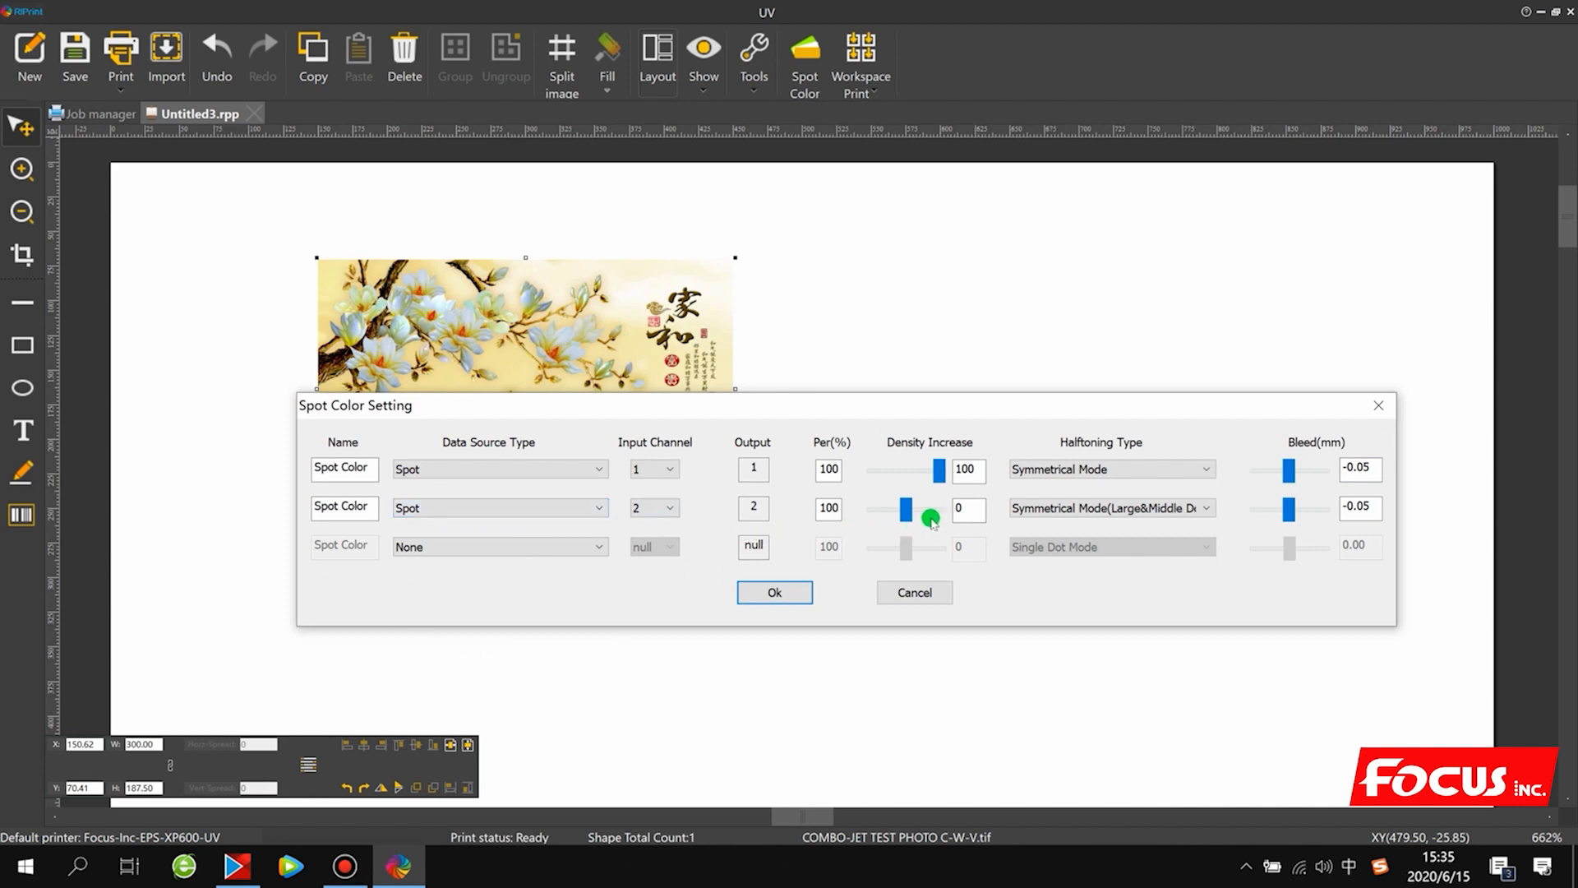
left_click(931, 517)
left_click(1094, 509)
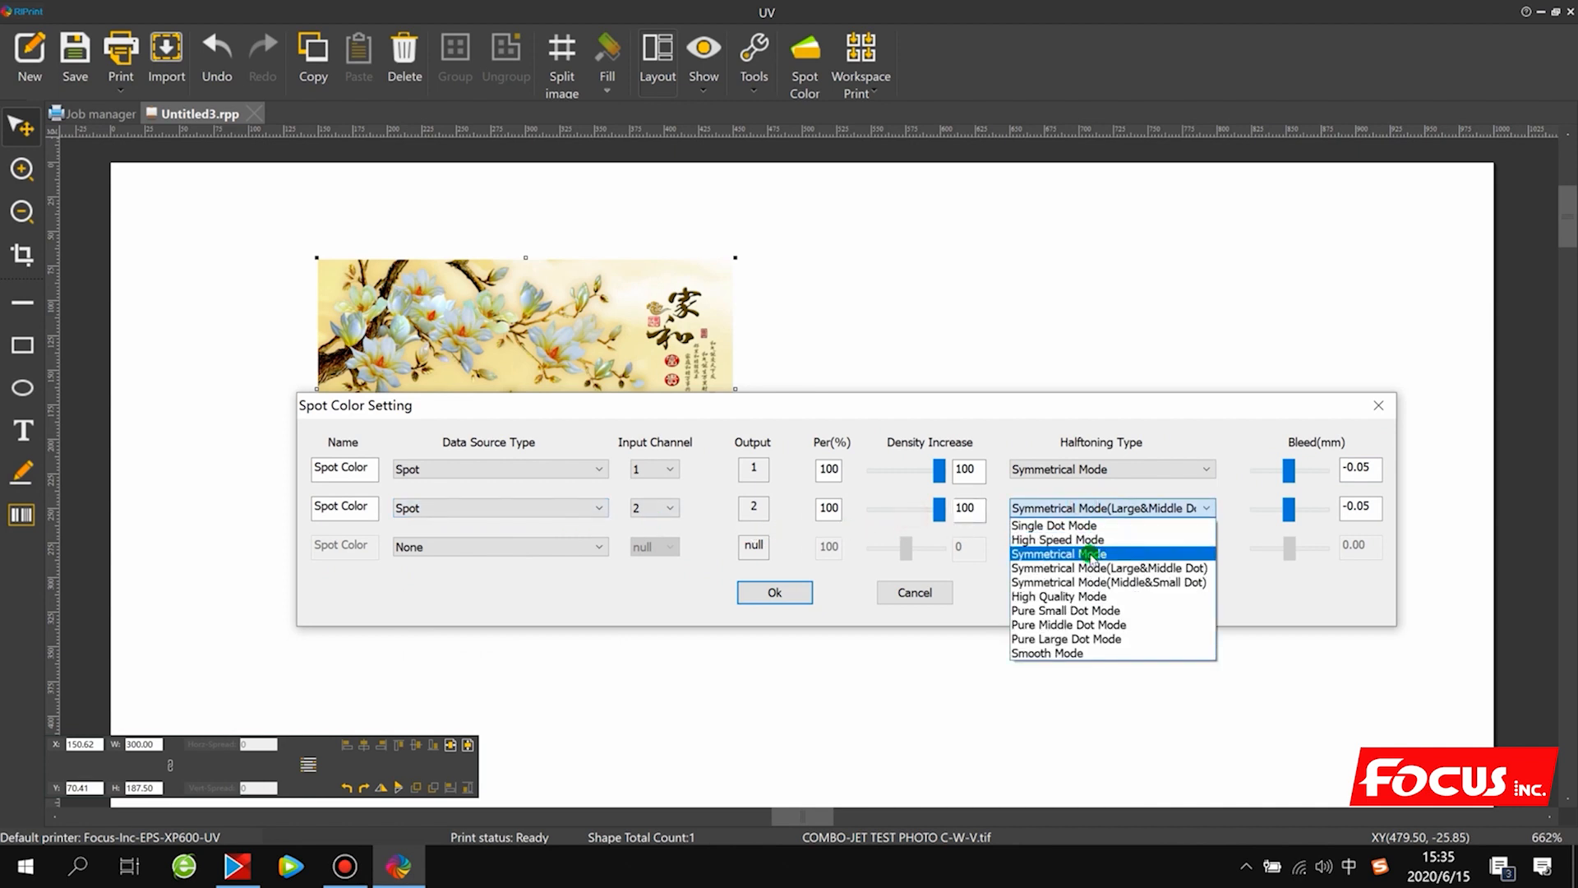
left_click(1091, 554)
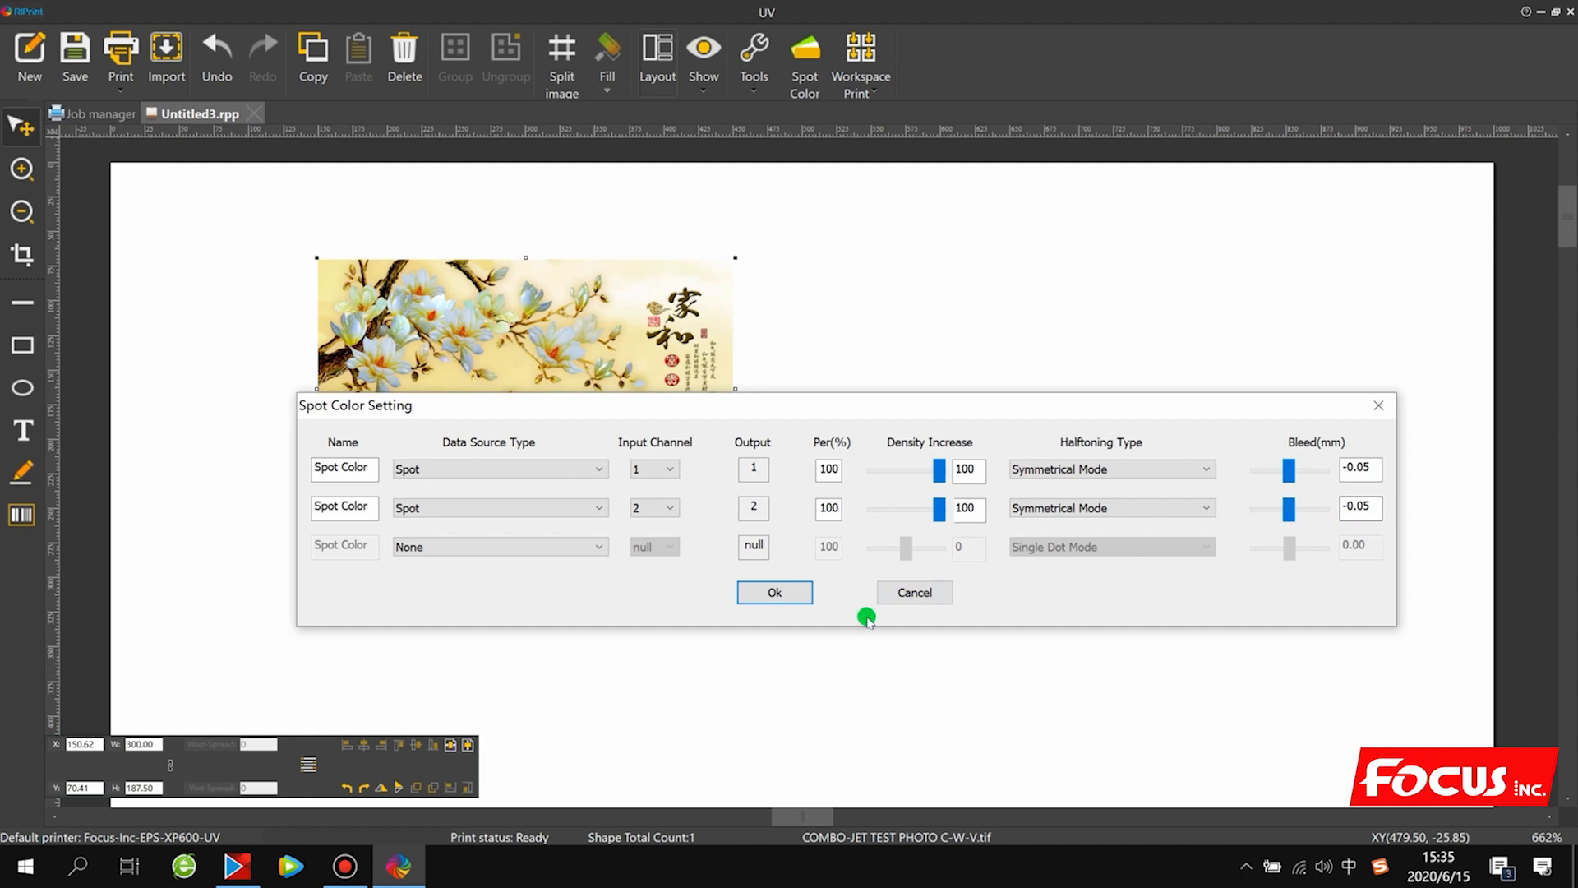
left_click(775, 593)
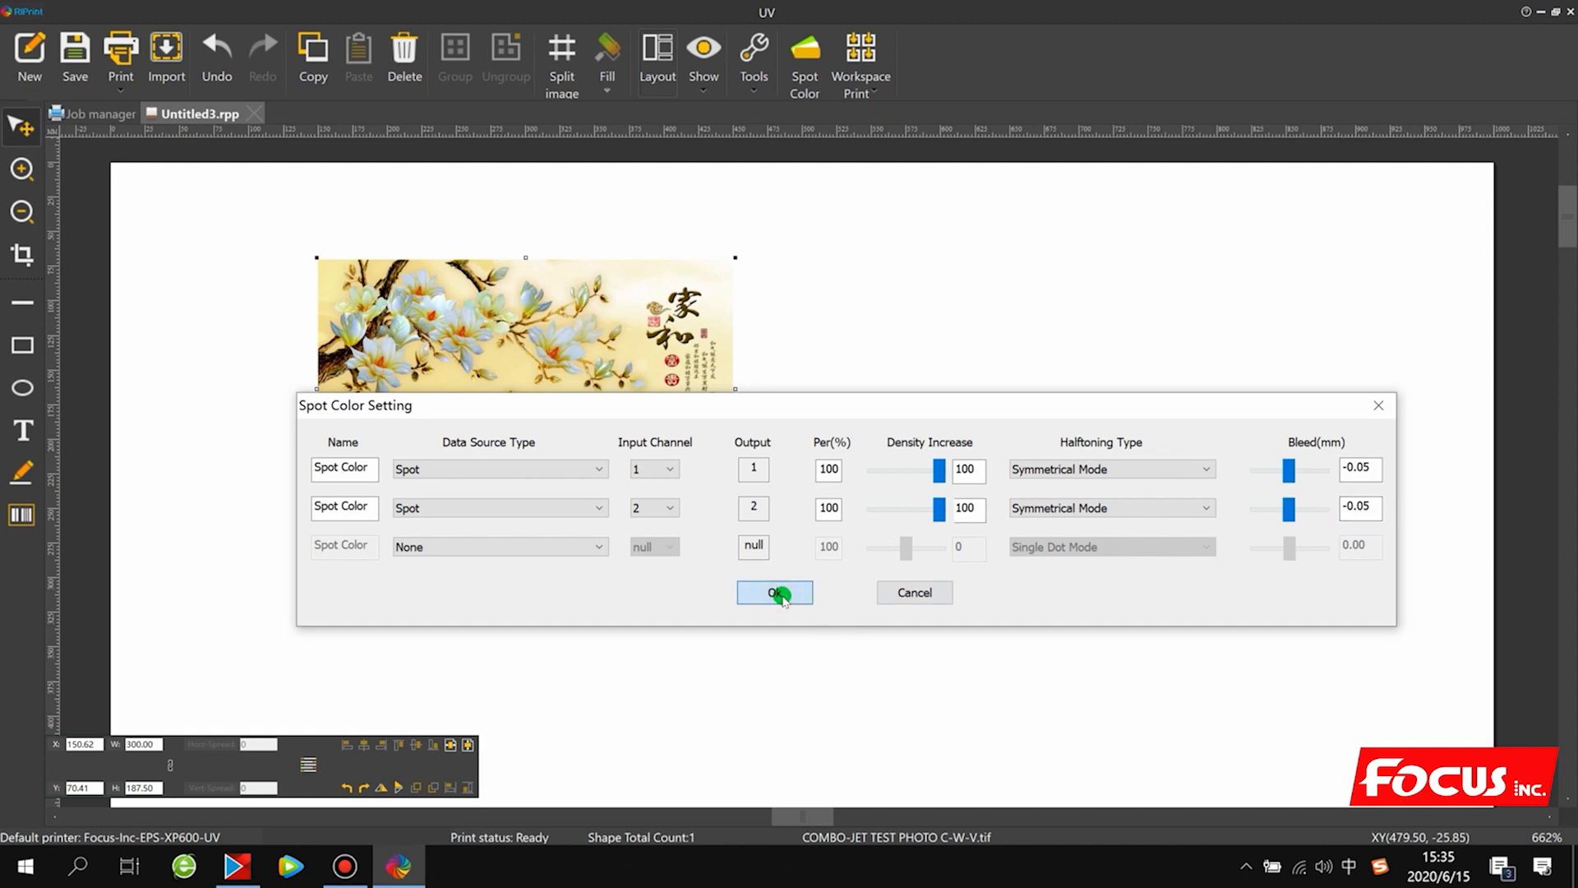
Open the print settings, choose the FOCUS_7_AC_720x720_8PASS_SOFT_UV_INK solution and review its advanced color options.
left_click(120, 50)
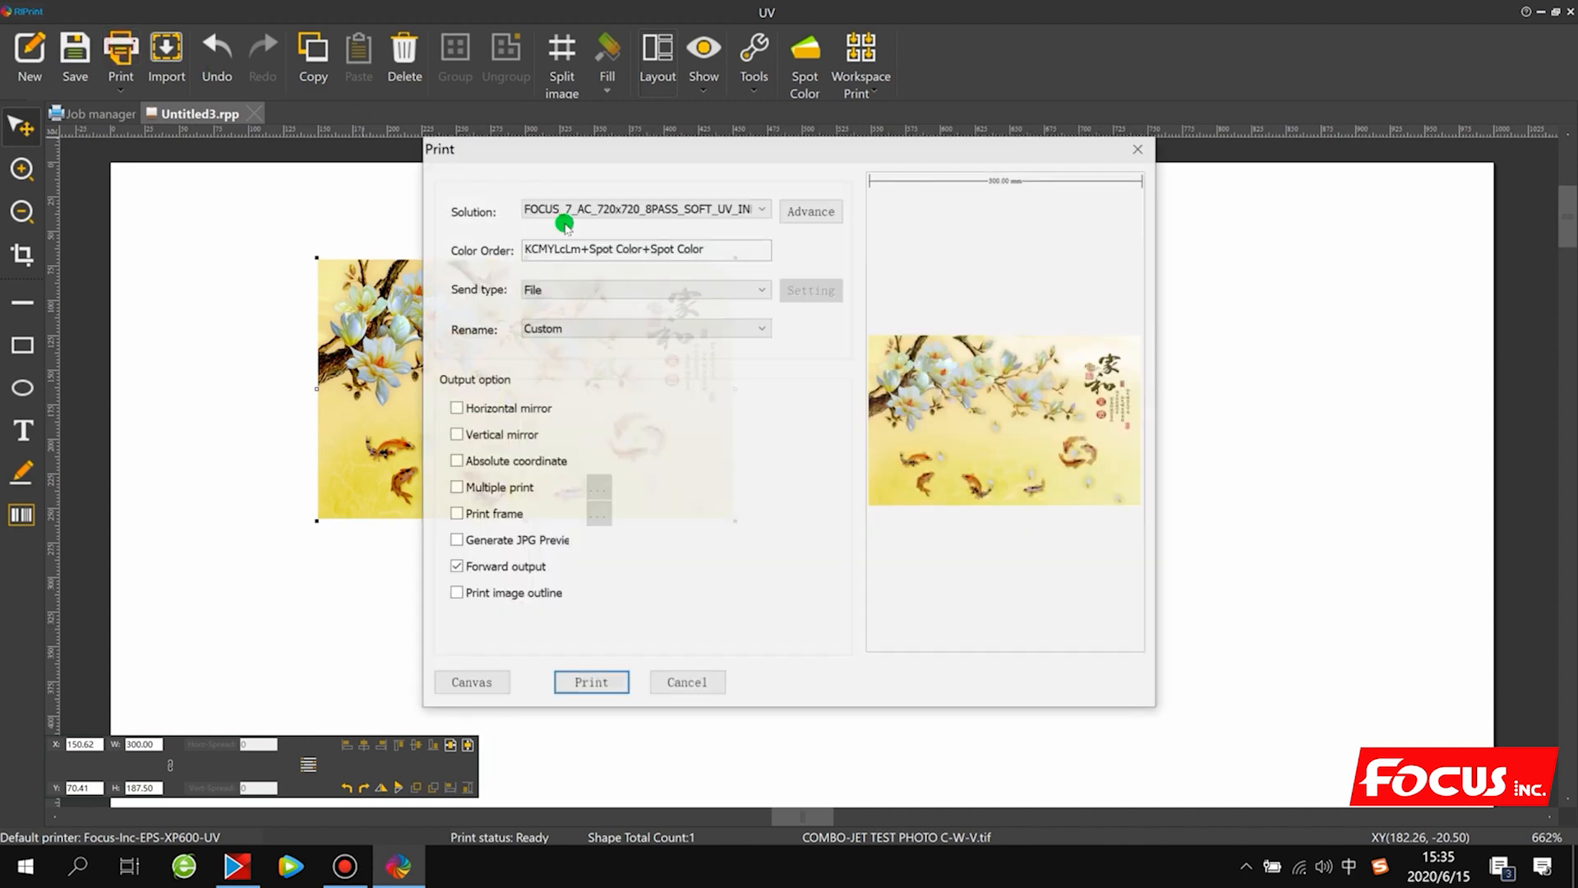
left_click(725, 212)
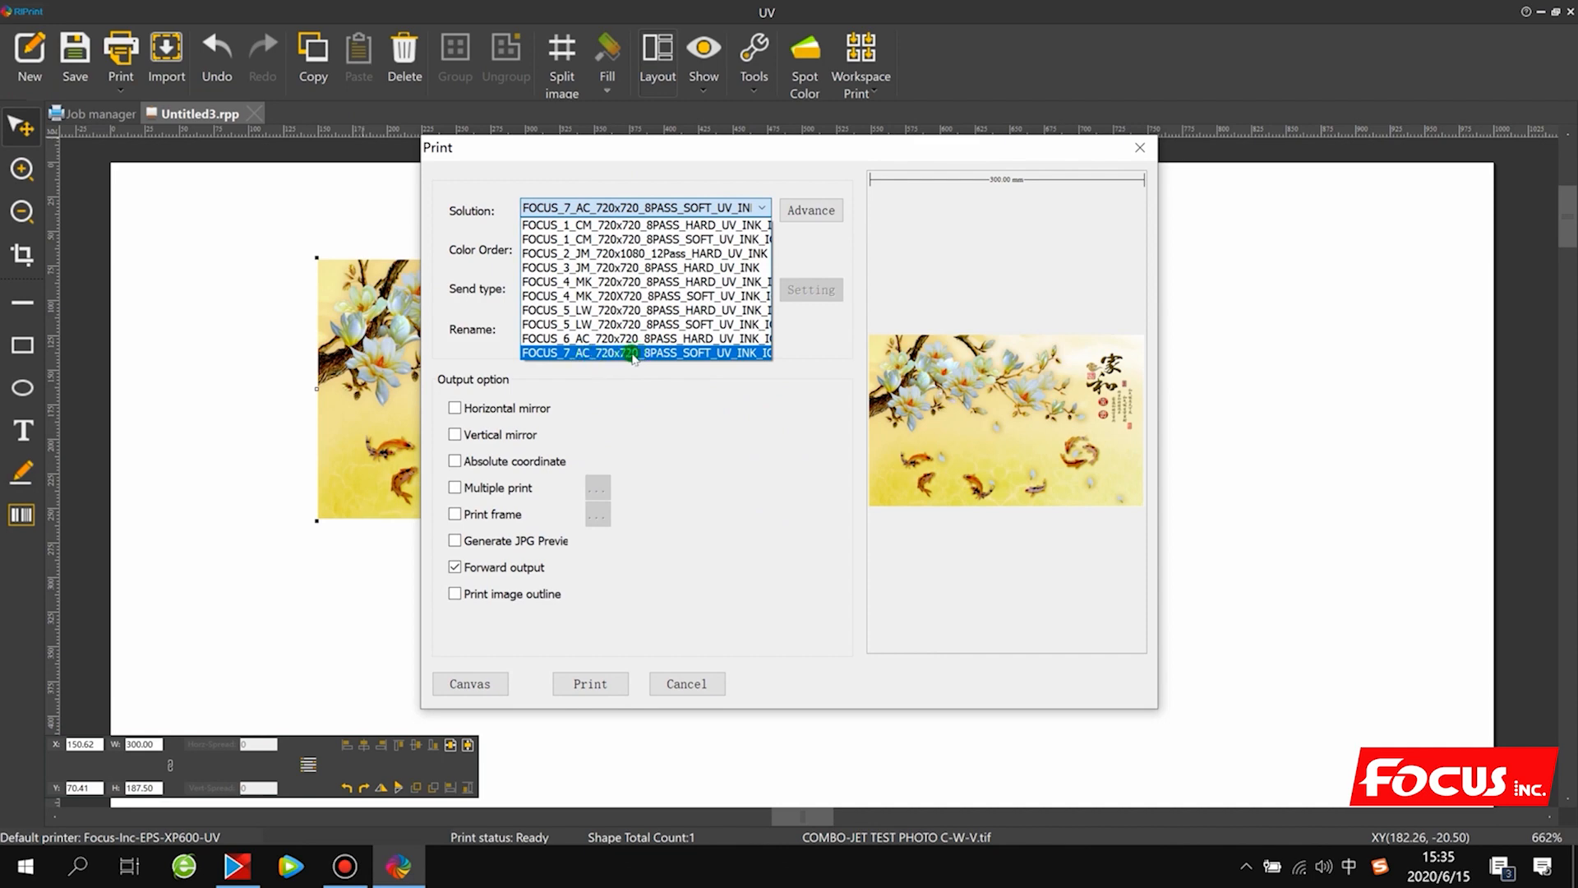
left_click(706, 353)
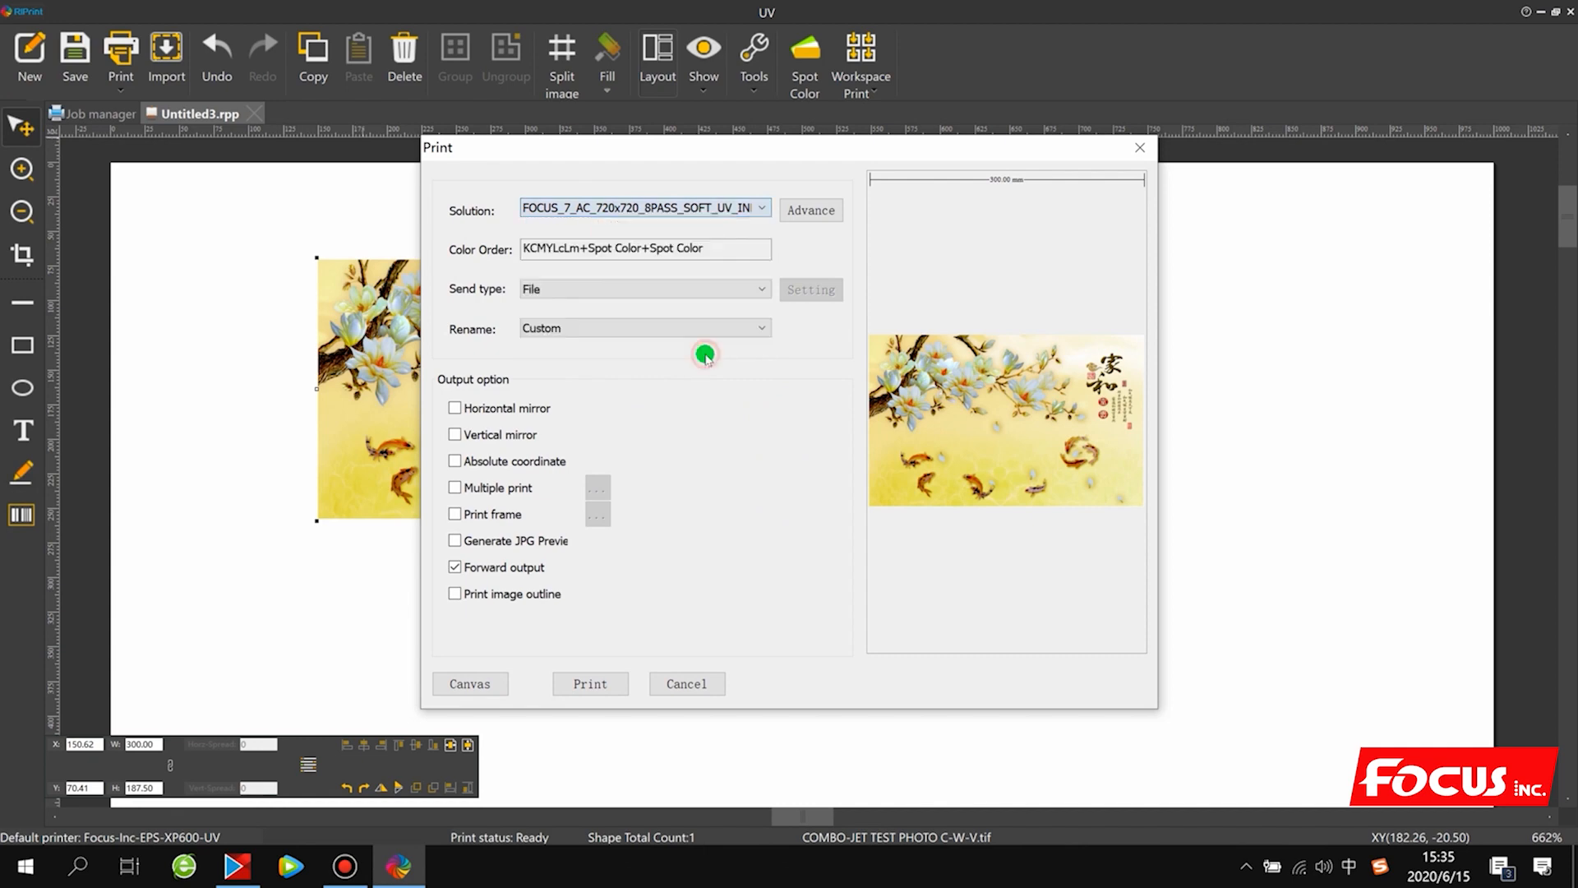
left_click(806, 212)
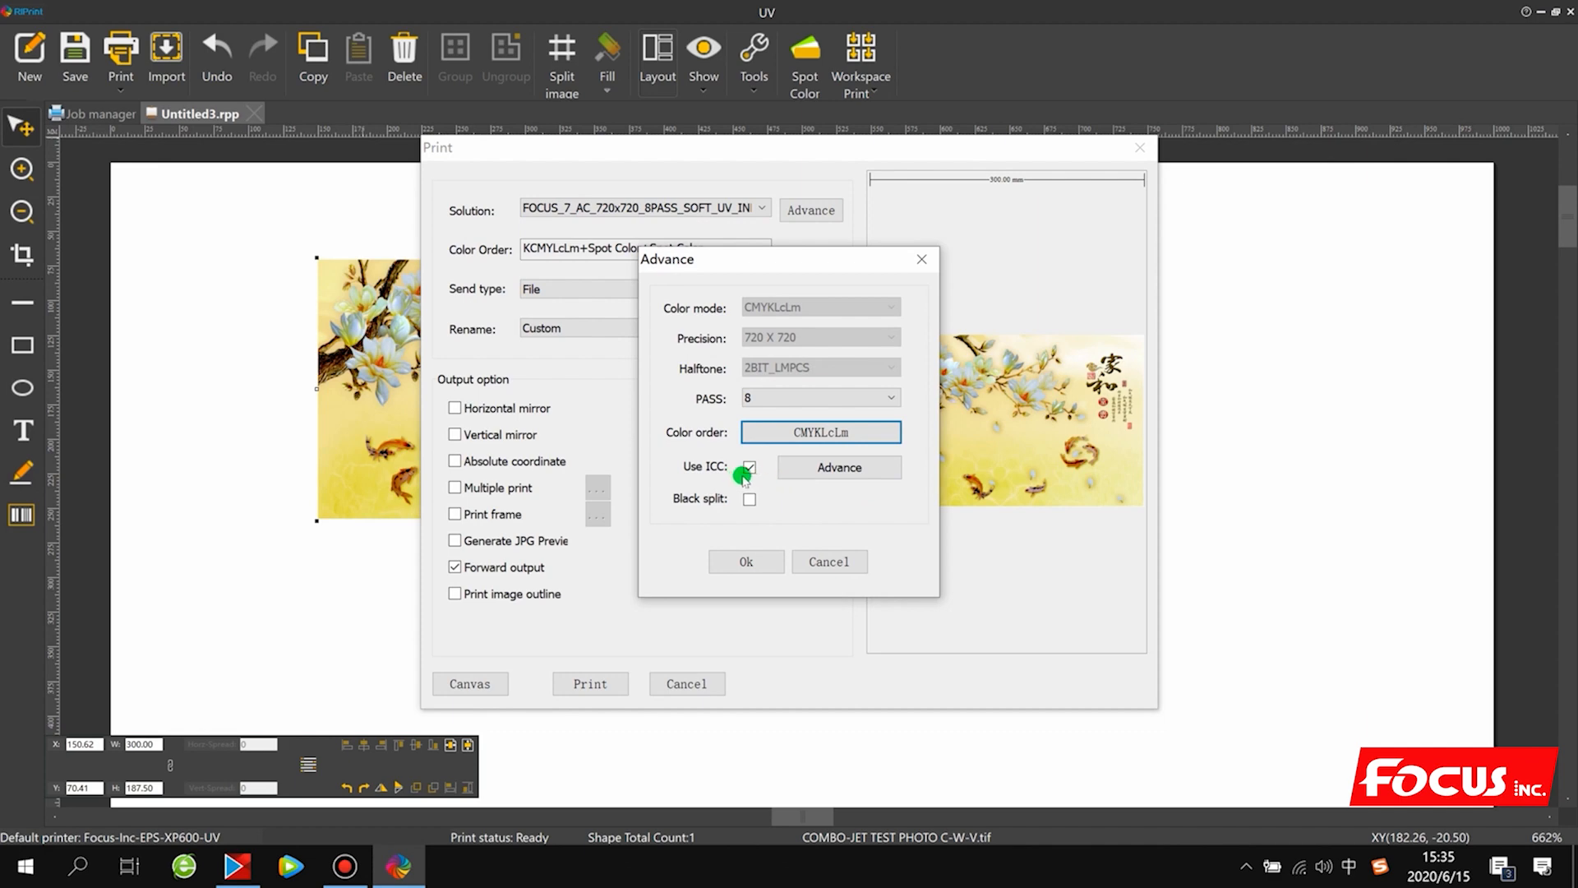
left_click(746, 561)
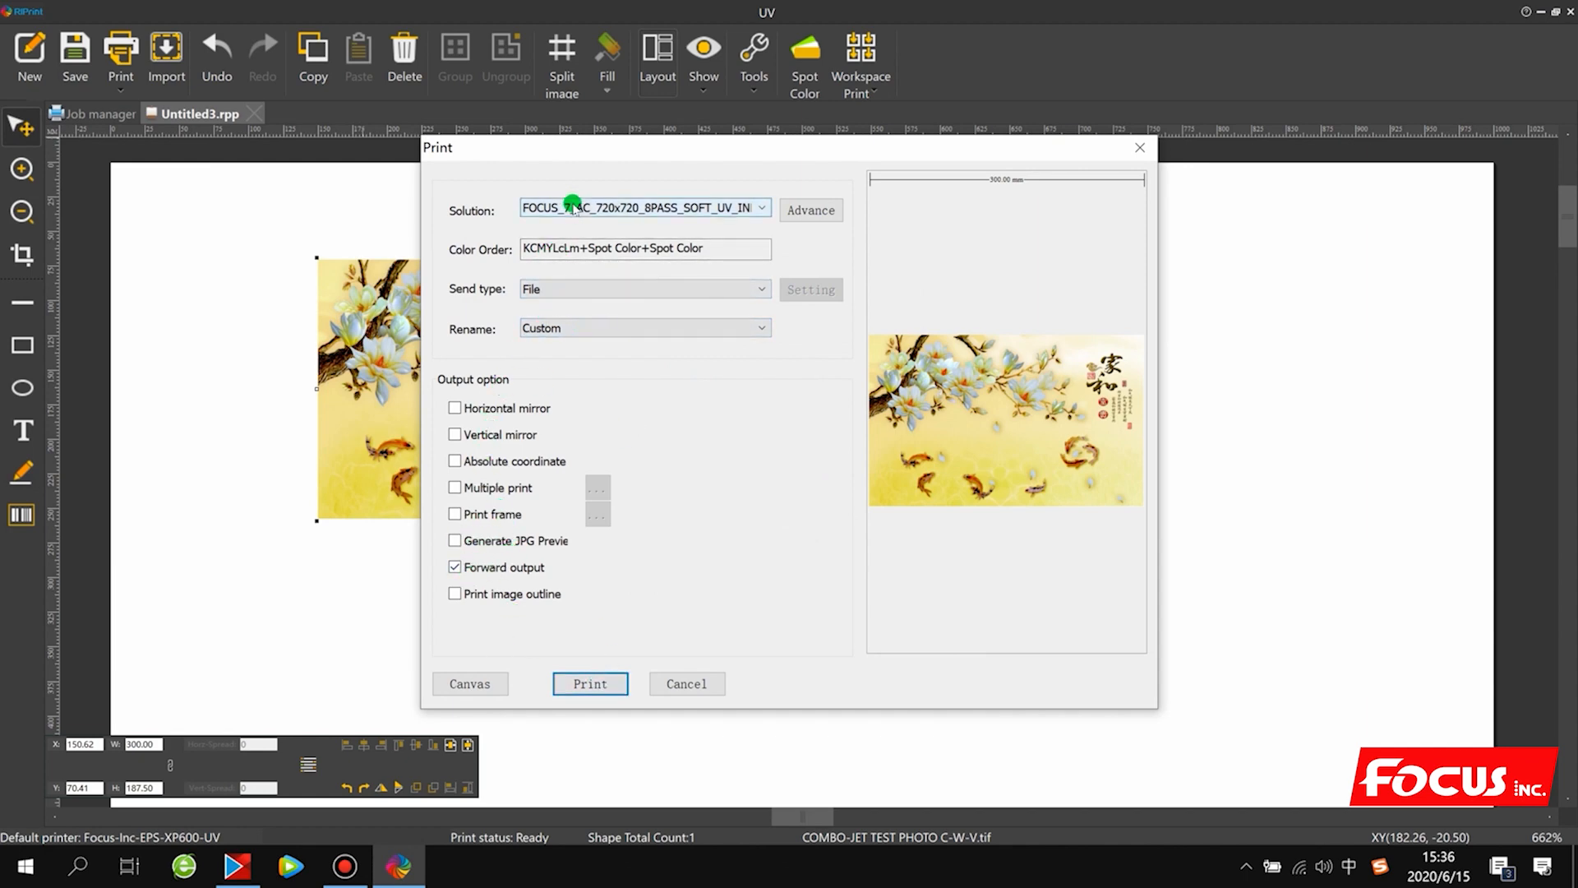
left_click(573, 206)
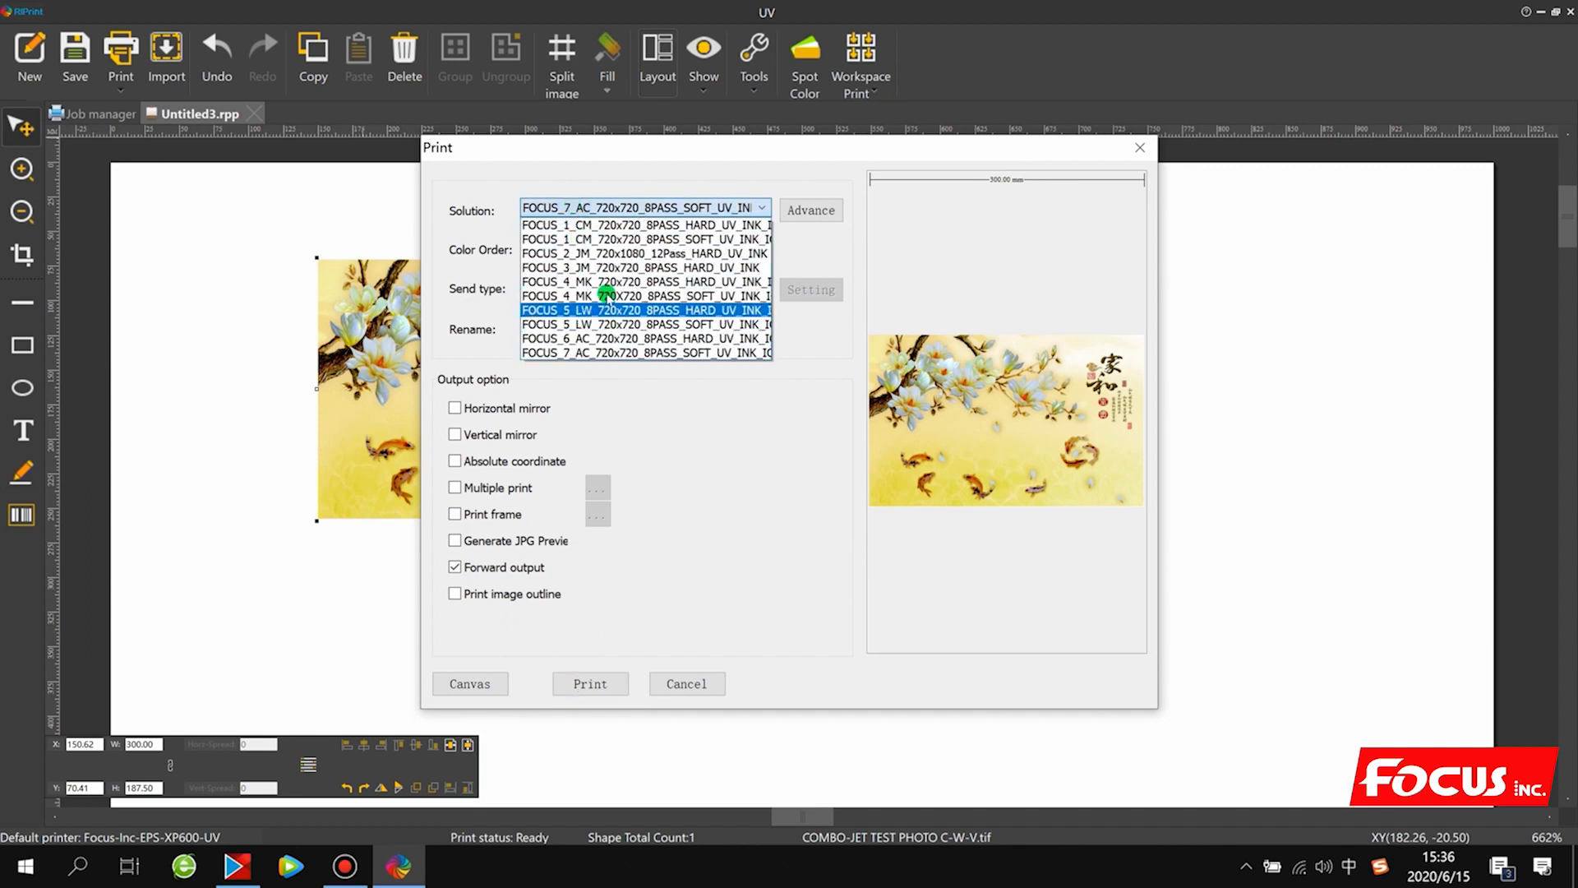
left_click(612, 355)
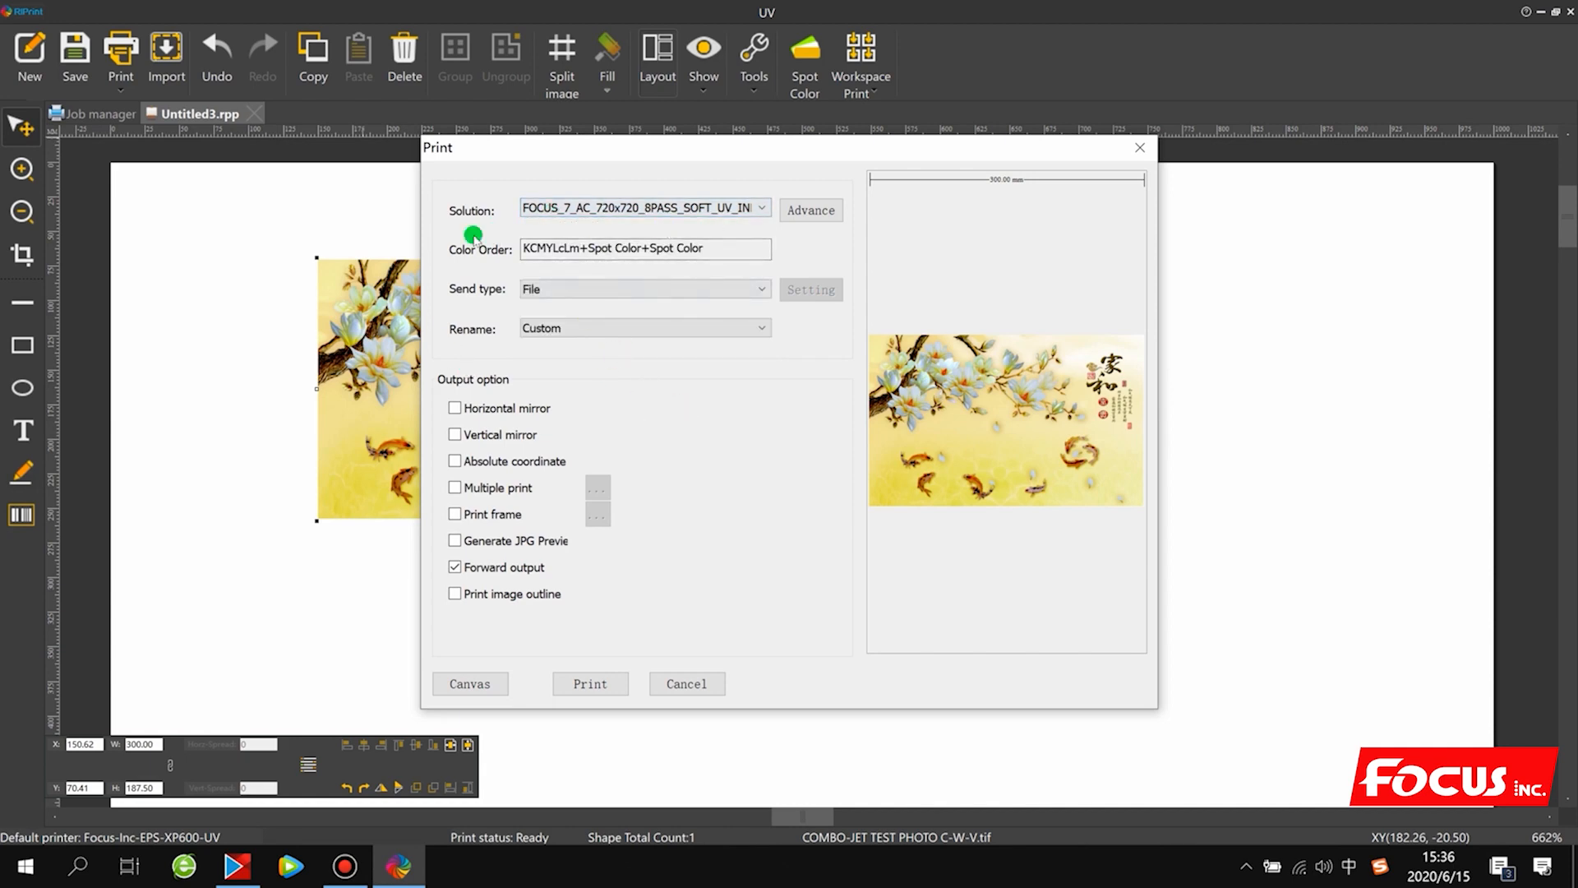
Output the job as the PRN file COMBO-JET TEST PHOTO C-W-V in the 4-Test prn file folder, replacing the existing file.
left_click(597, 692)
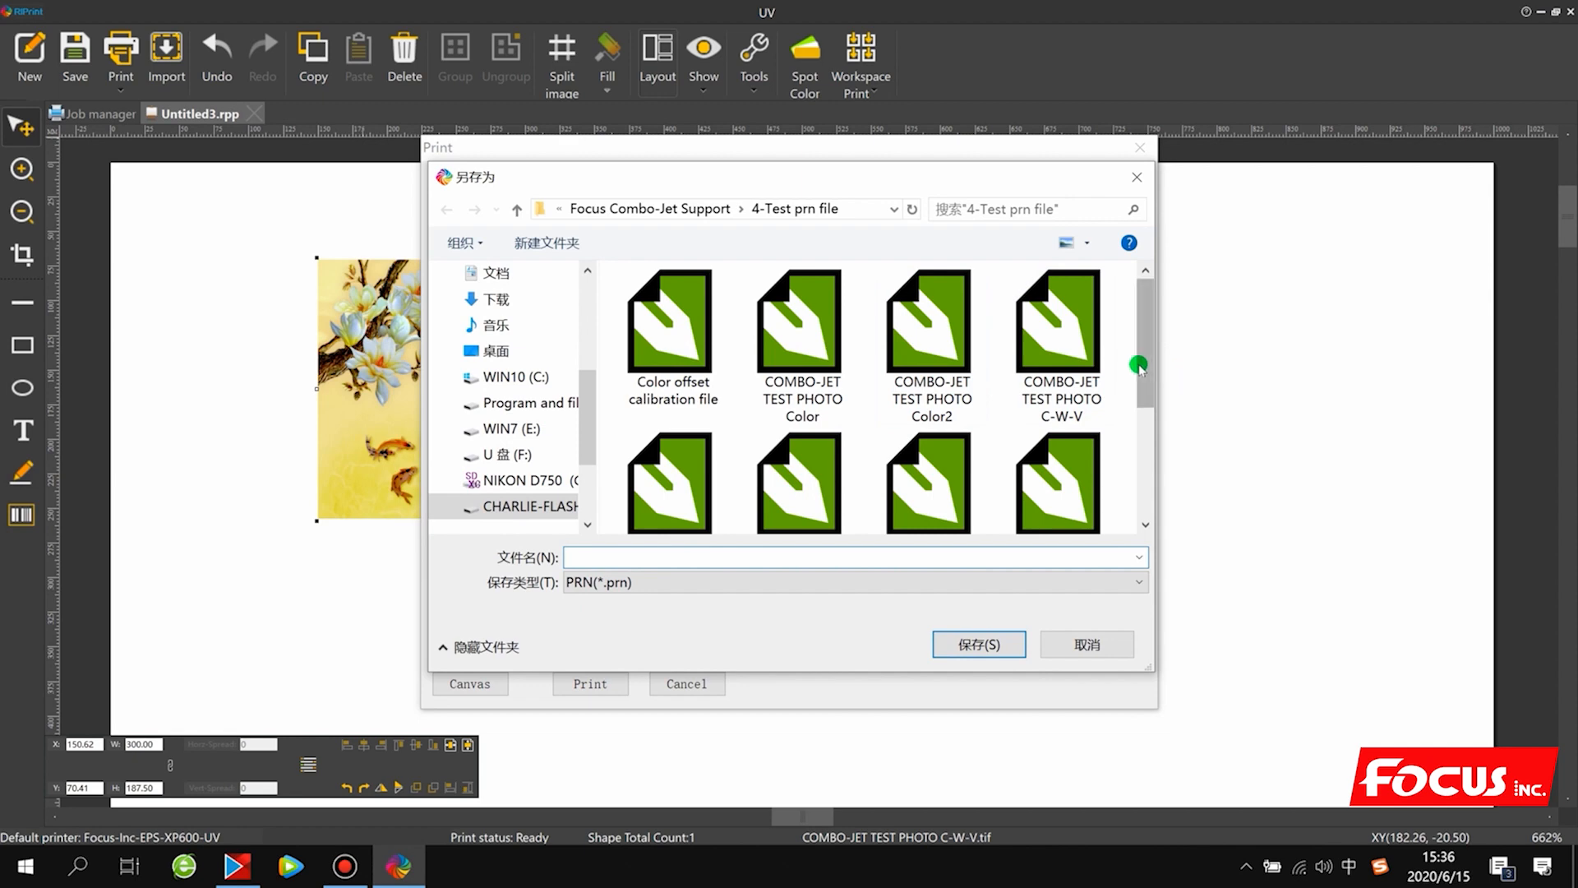
left_click(1073, 355)
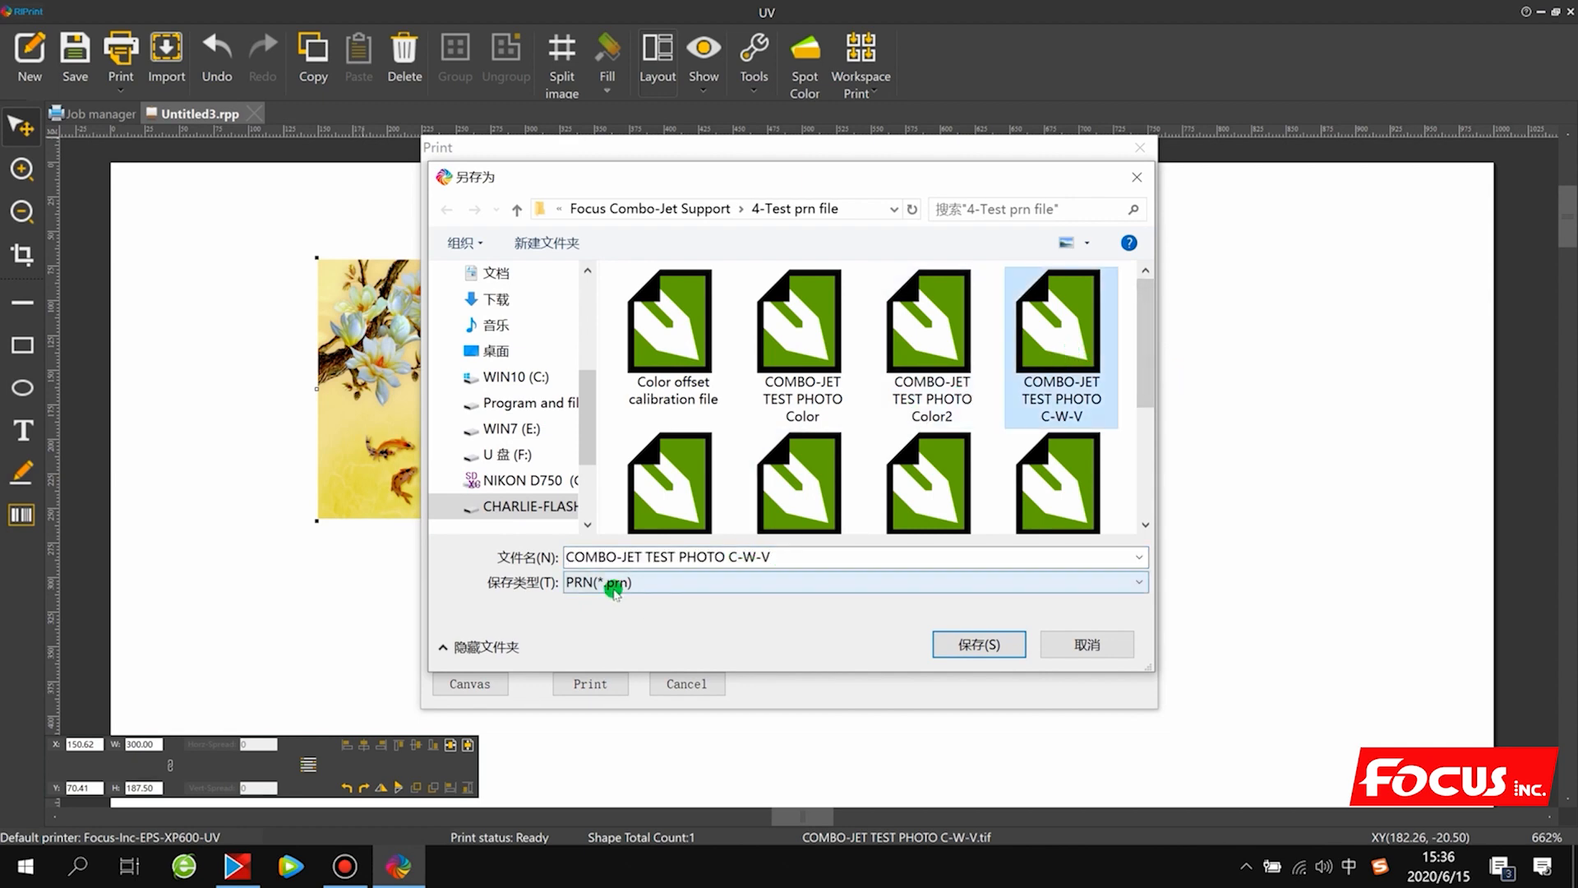
left_click_drag(1142, 380, 1138, 511)
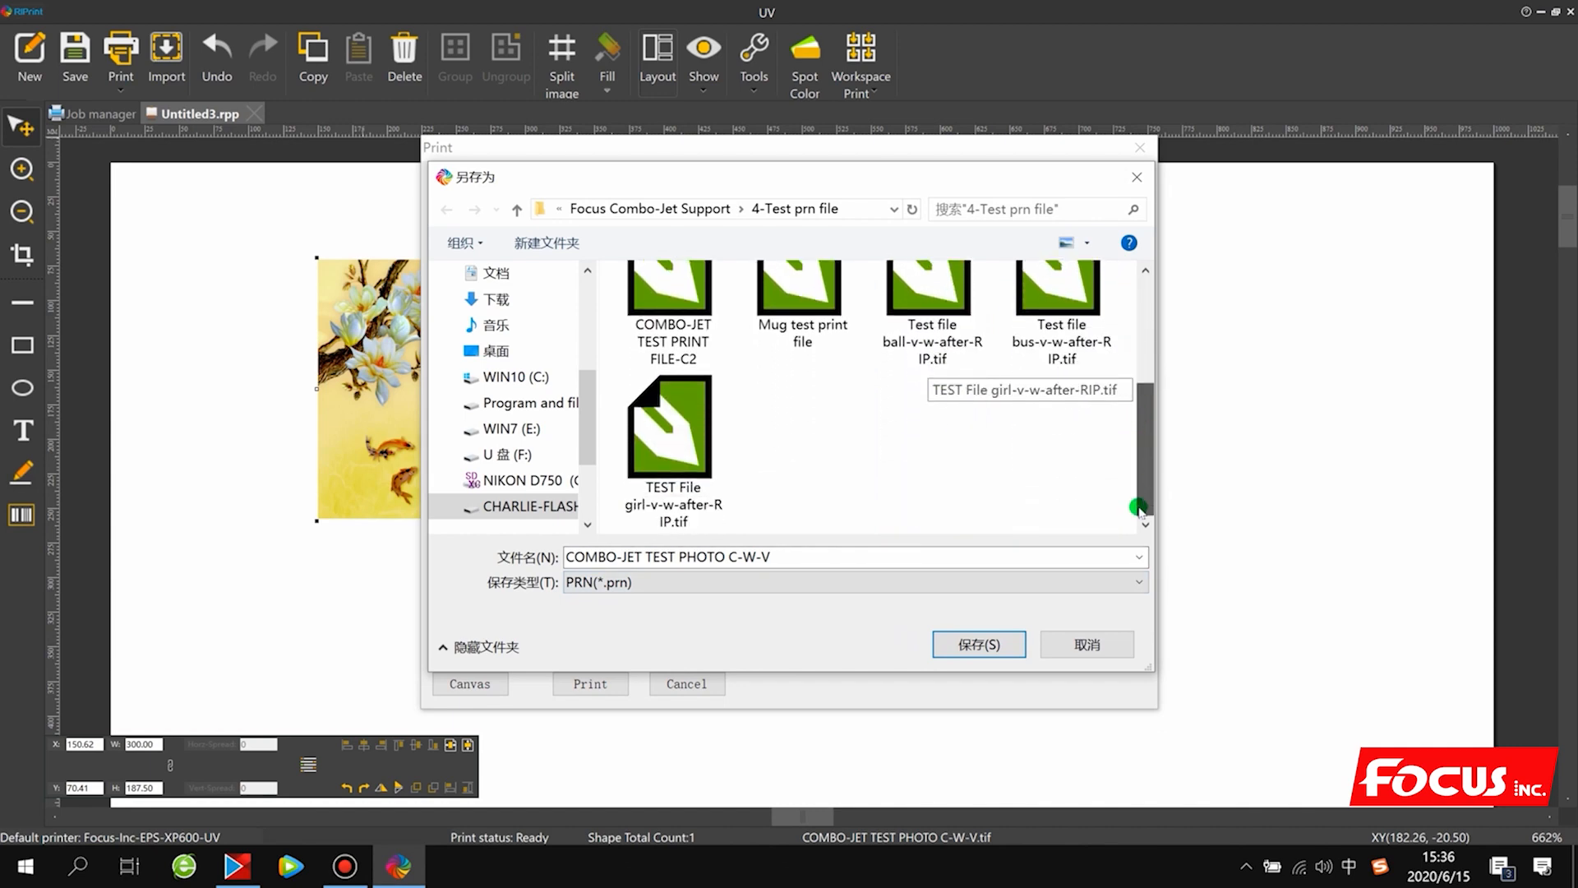
left_click(995, 643)
left_click(855, 442)
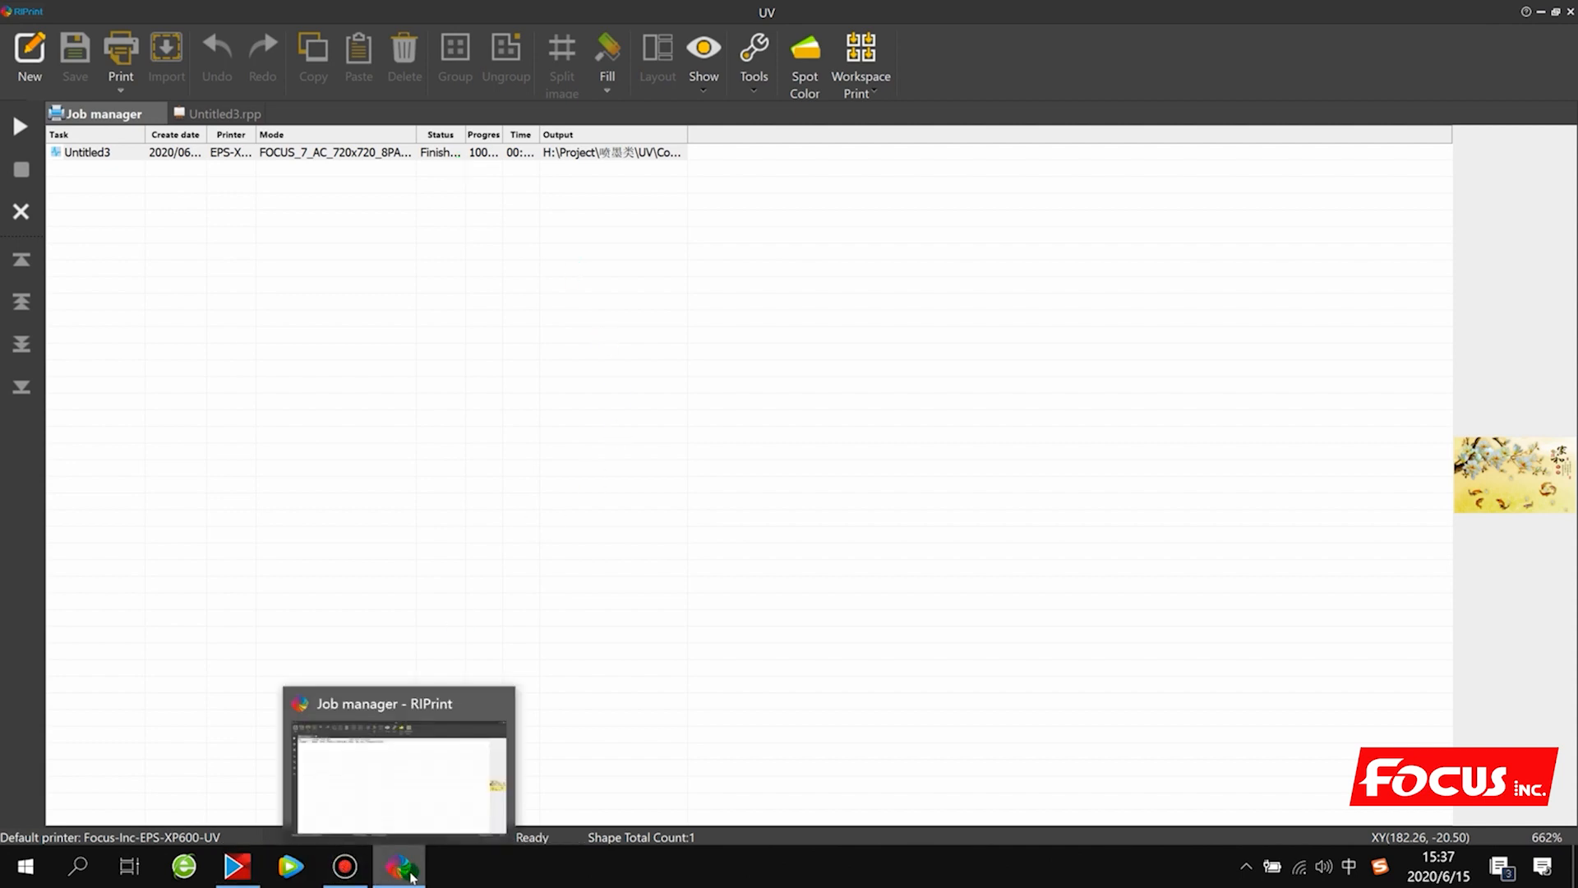
left_click(536, 387)
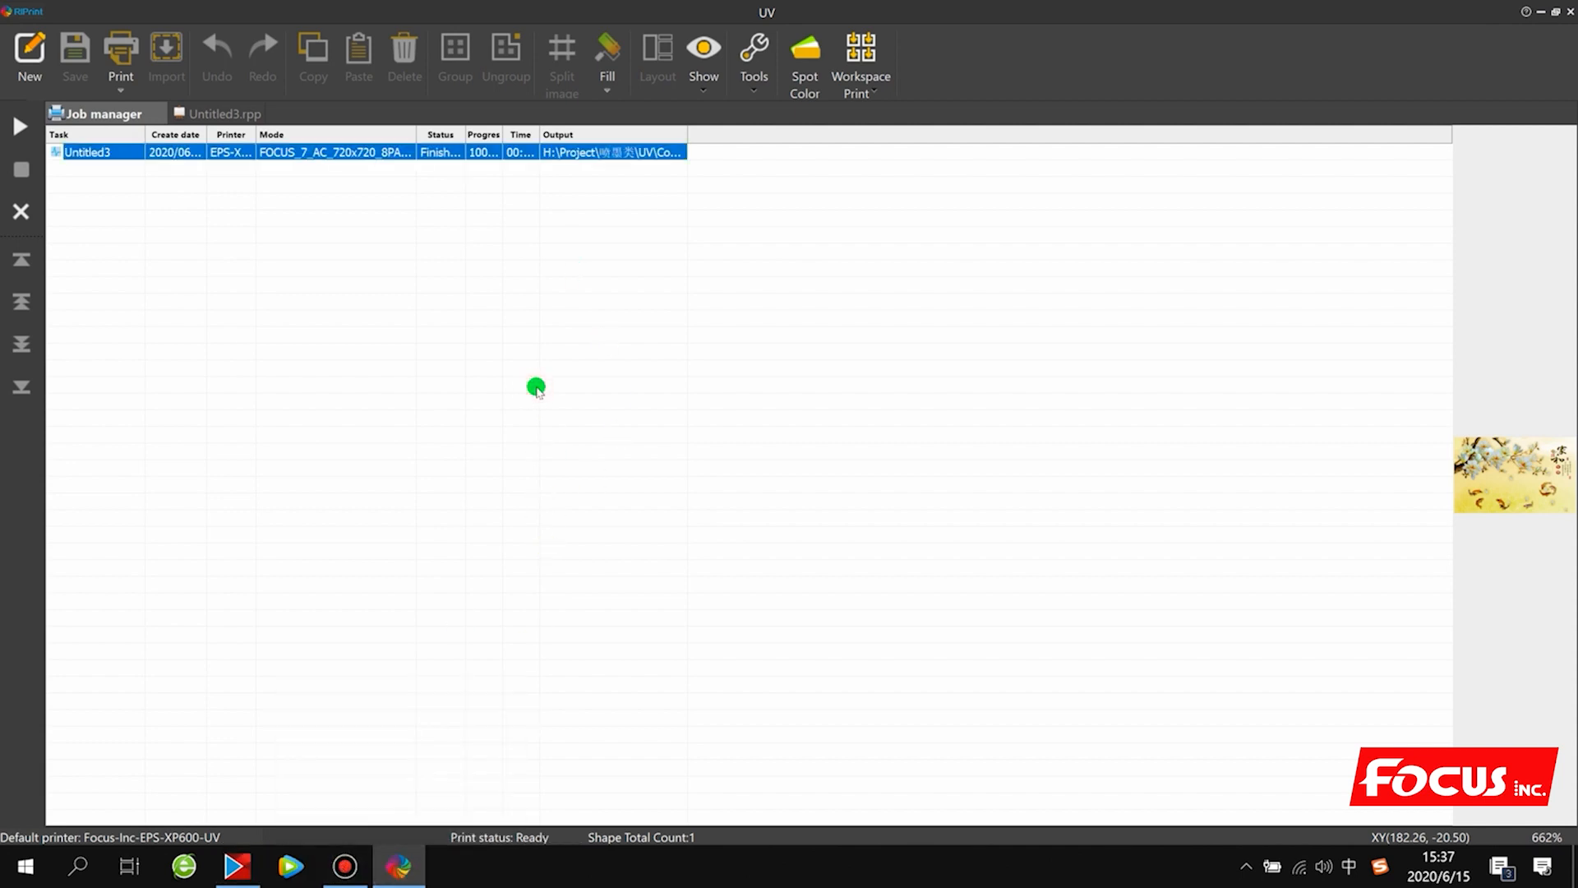